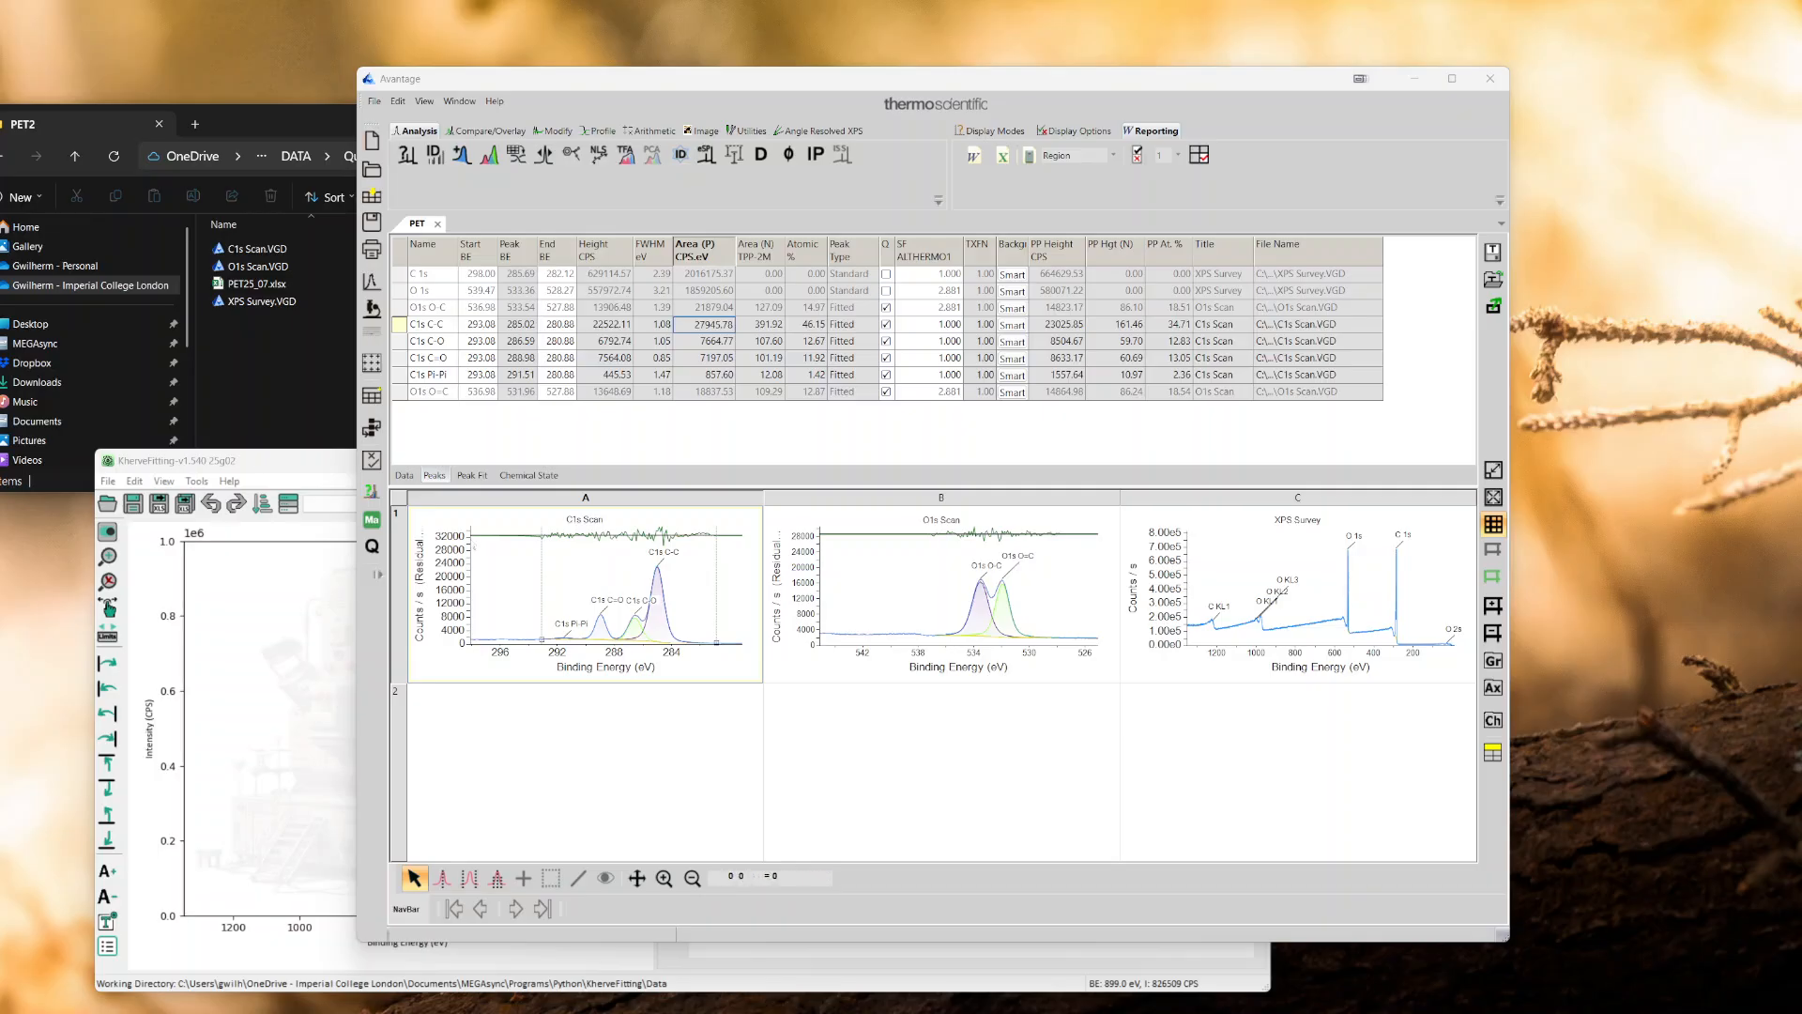
- Clear the file path for the Excel document in the MS Excel report options
{"action": "left_click", "coordinate": [519, 324]}
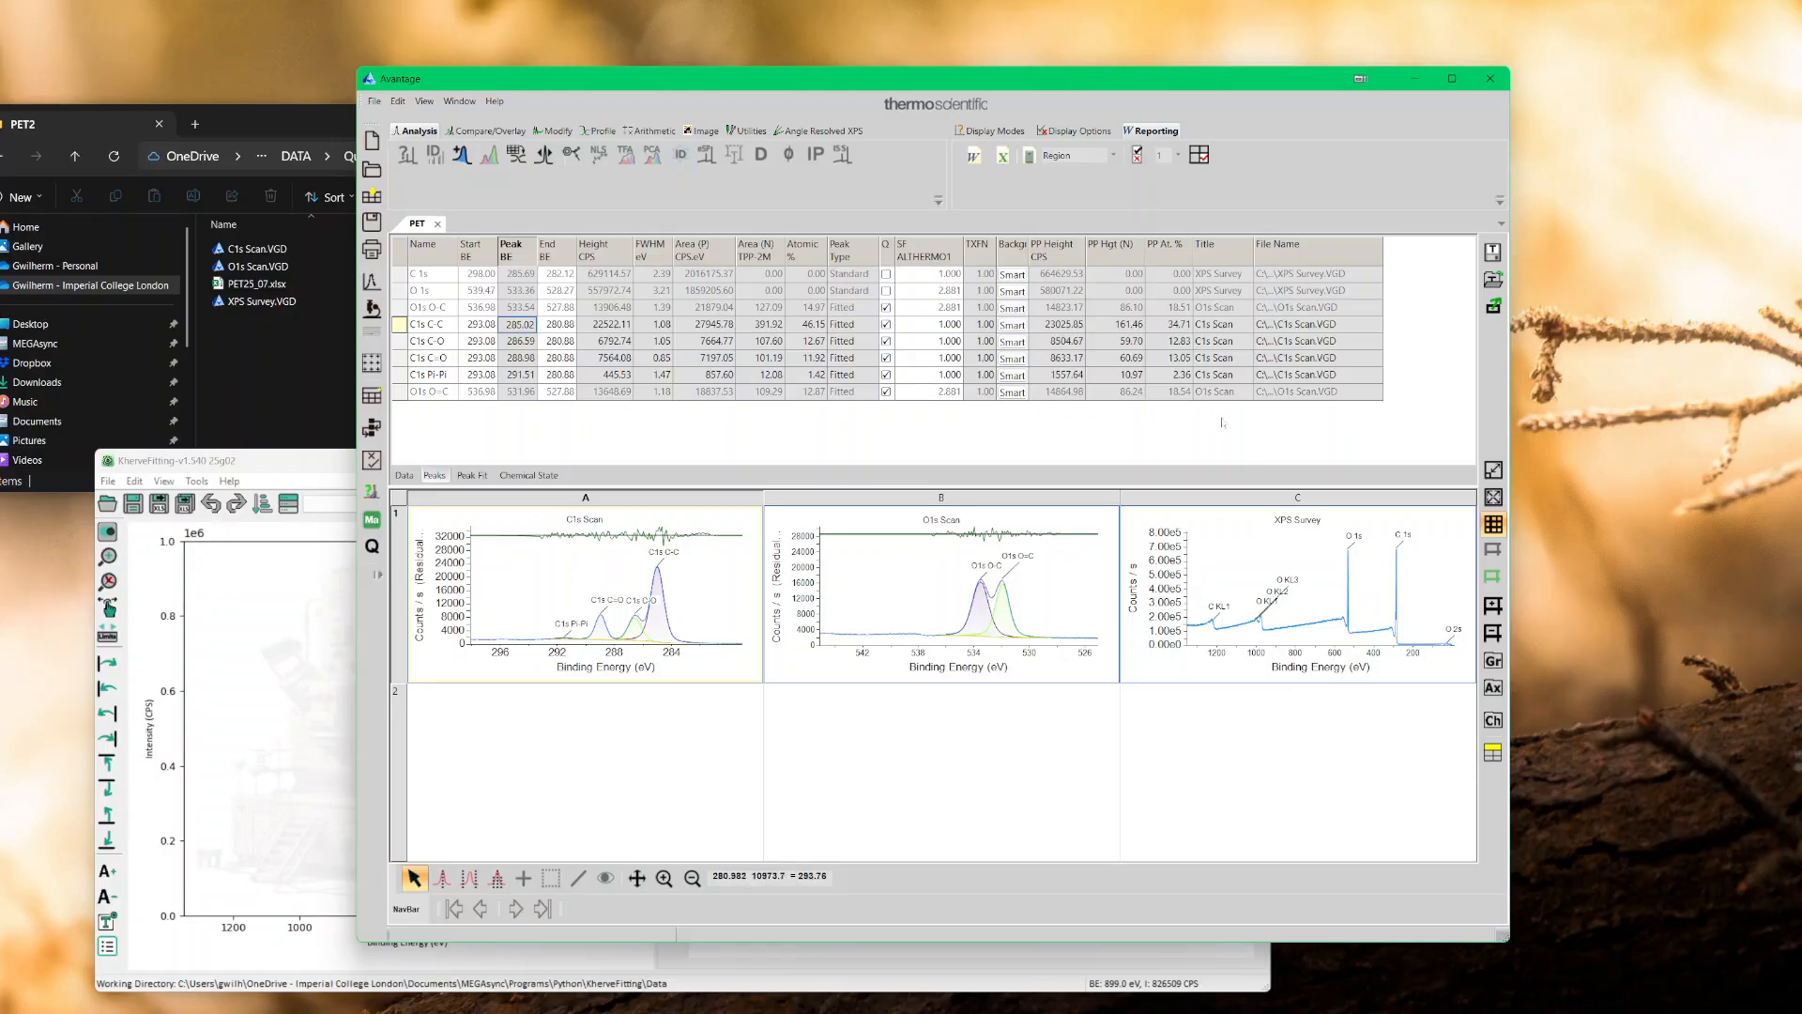
{"action": "left_click", "coordinate": [994, 132]}
{"action": "left_click", "coordinate": [1147, 131]}
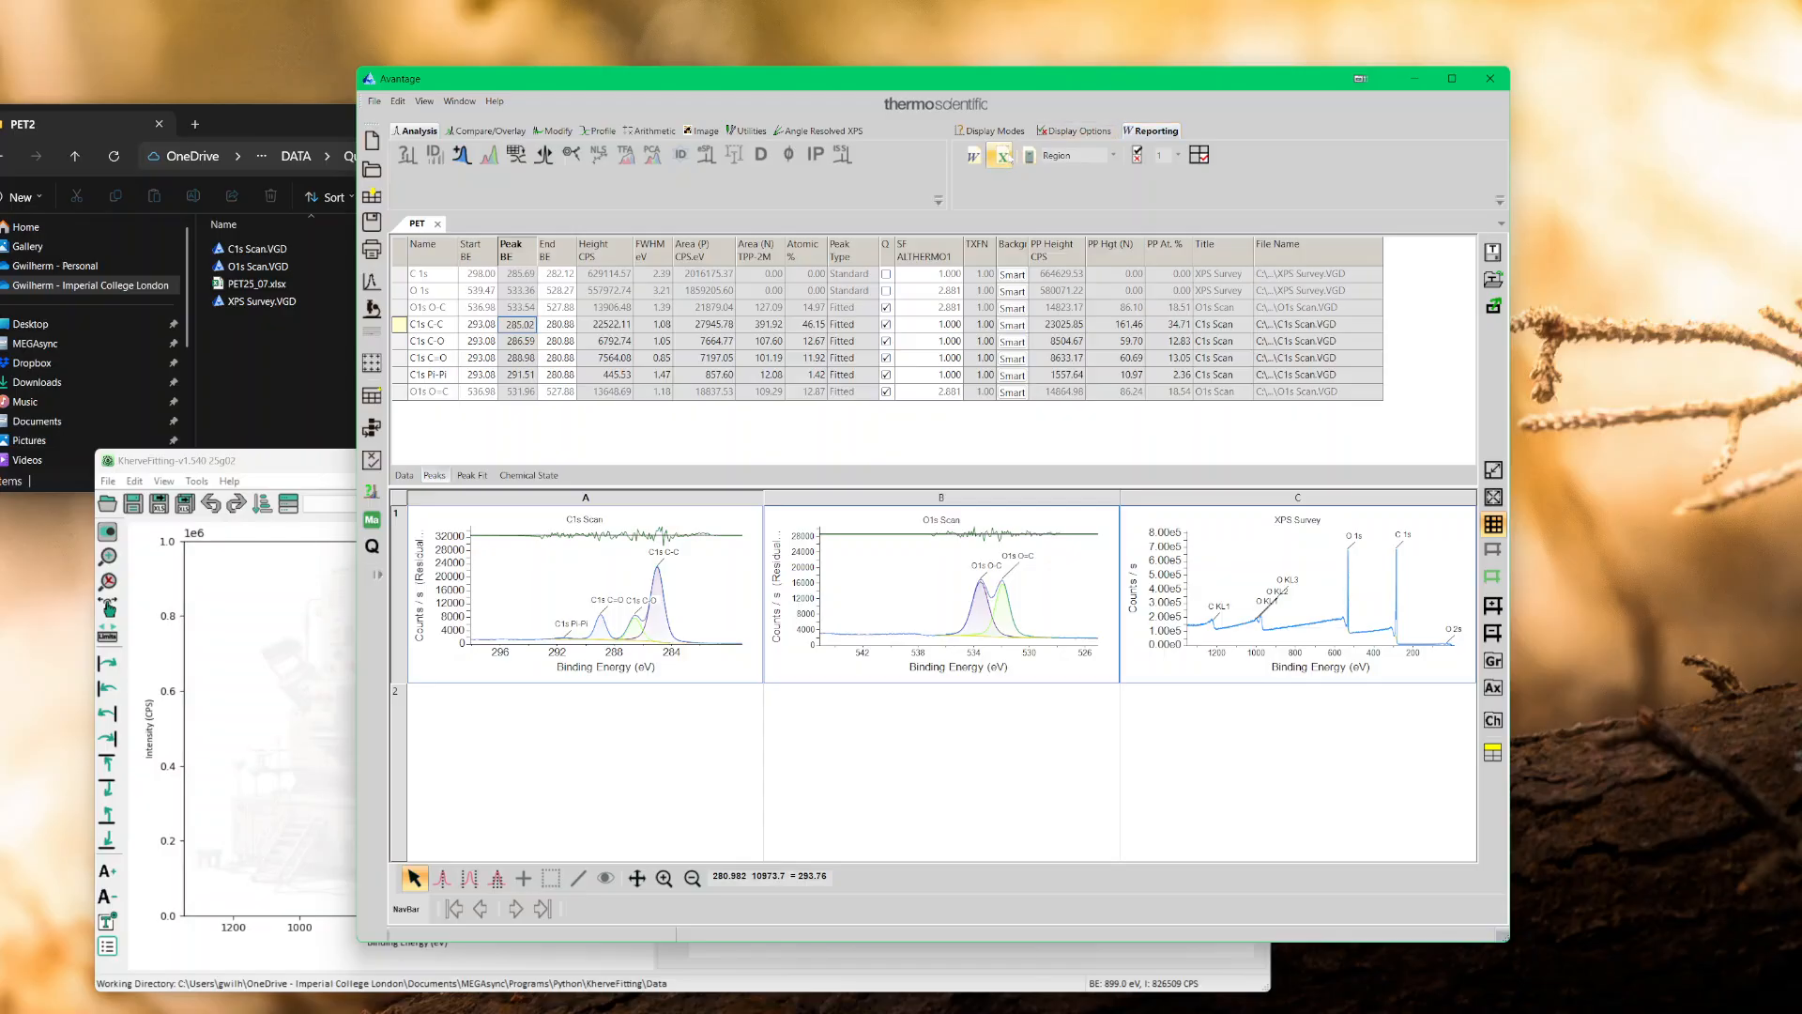
{"action": "left_click", "coordinate": [1003, 156]}
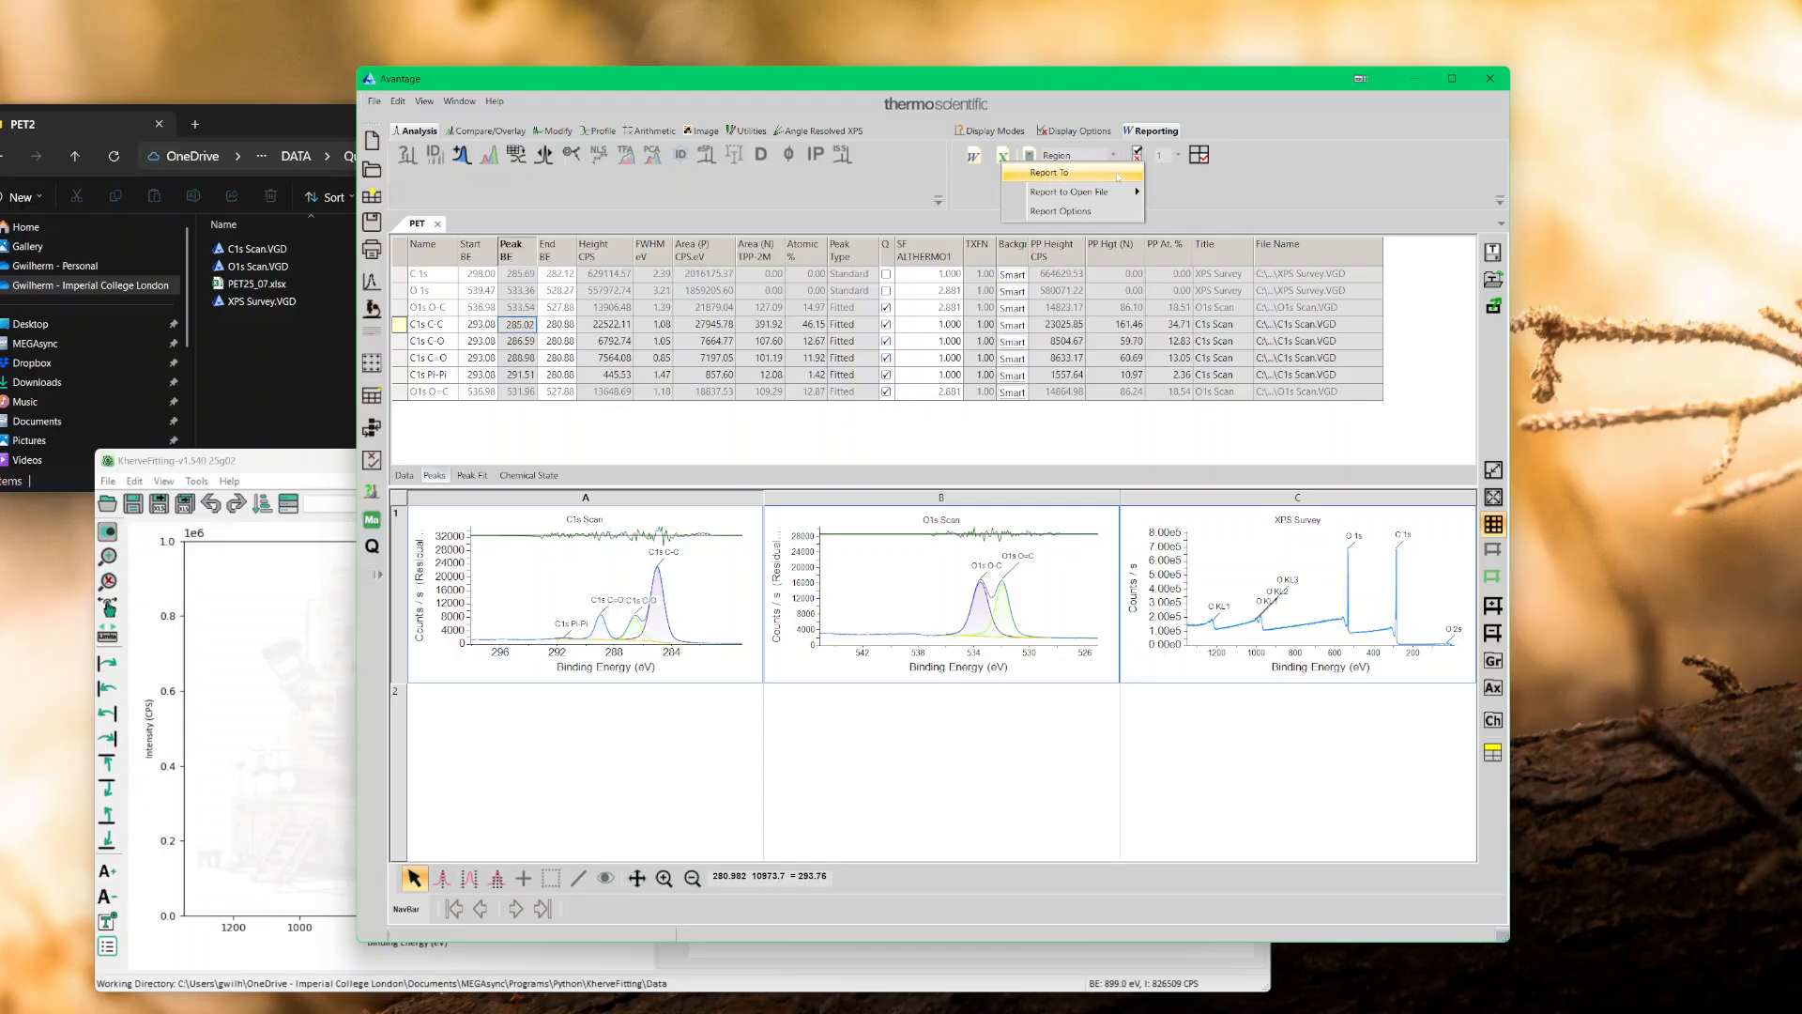
{"action": "left_click", "coordinate": [1085, 211]}
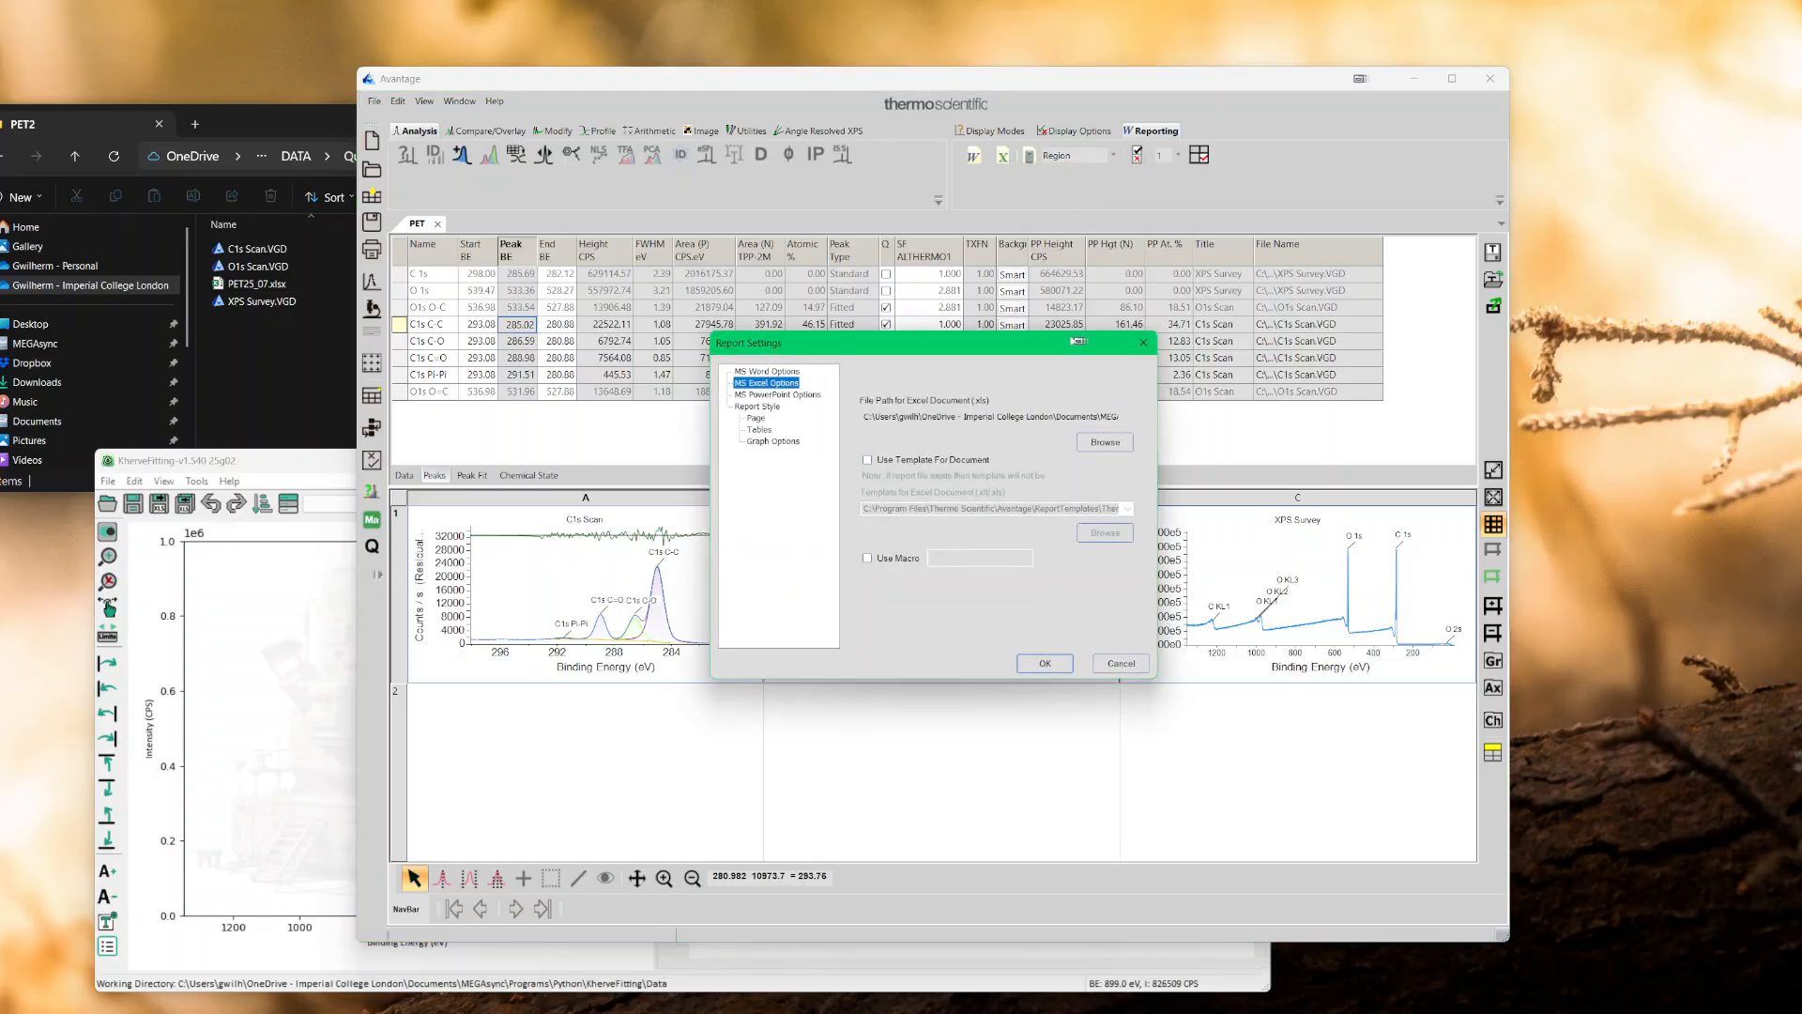
{"action": "left_click_drag", "start_coordinate": [1118, 416], "coordinate": [864, 416]}
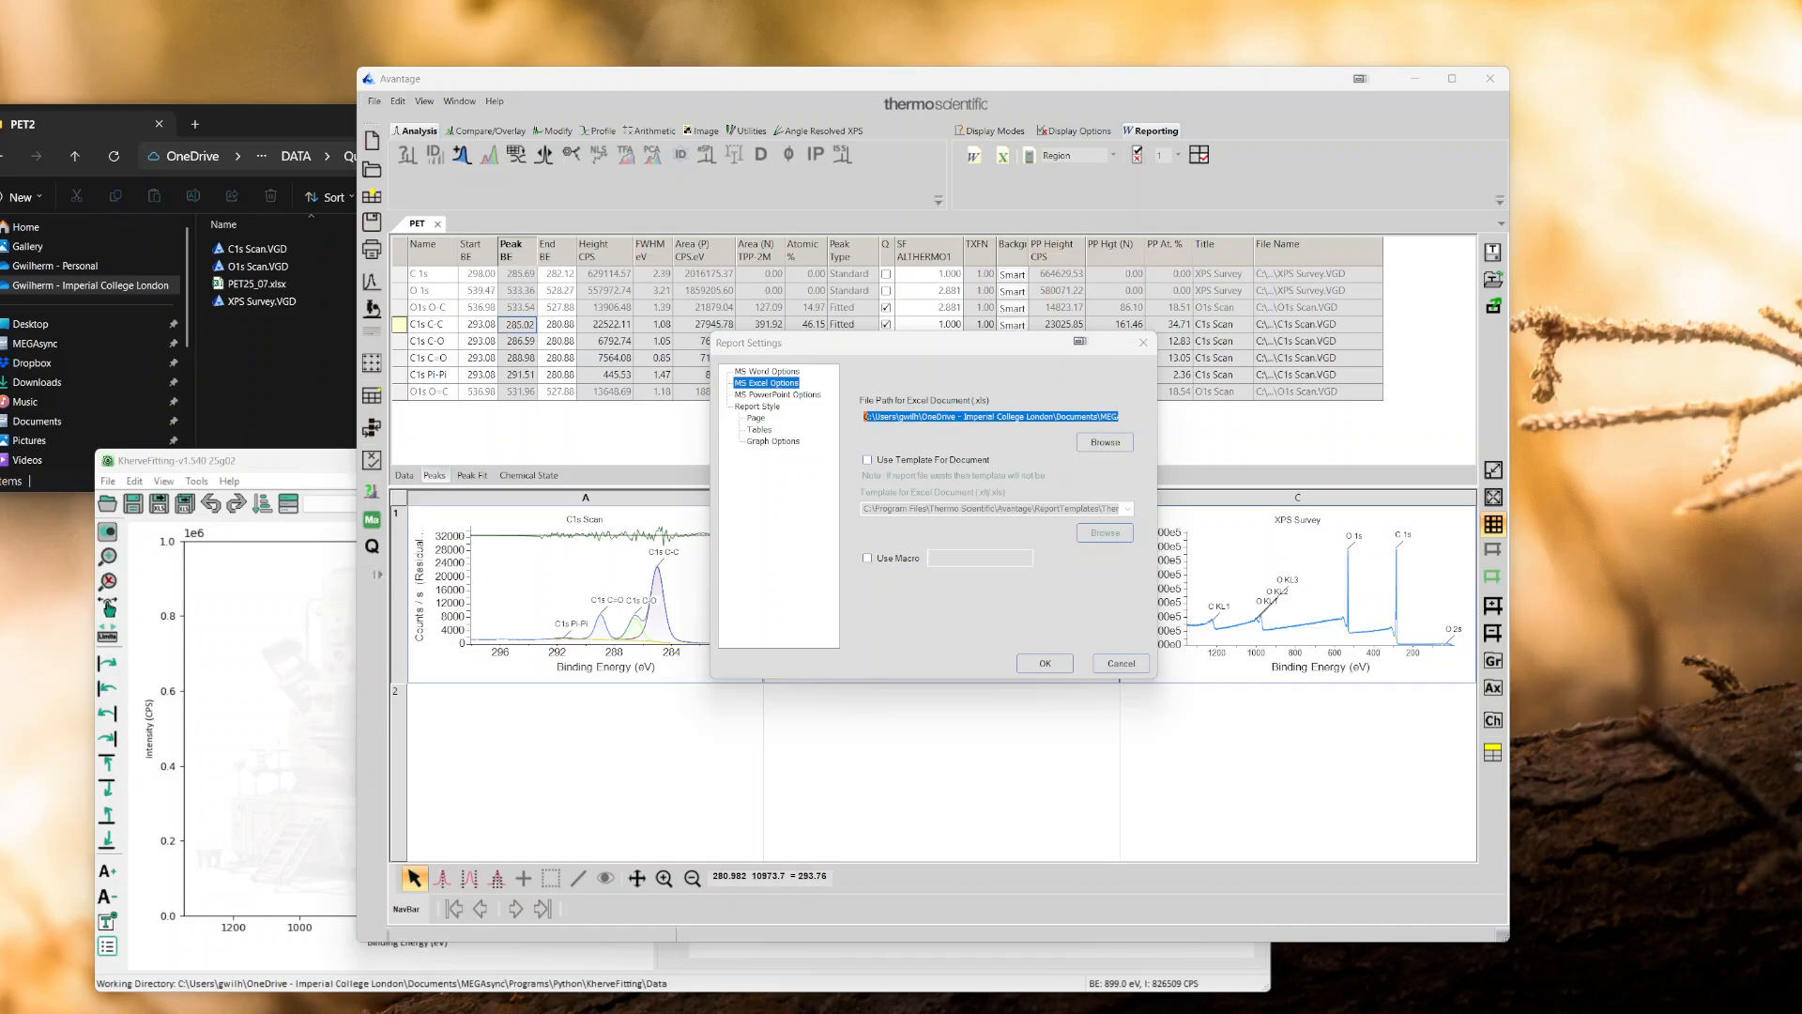
{"action": "type", "text": "x"}
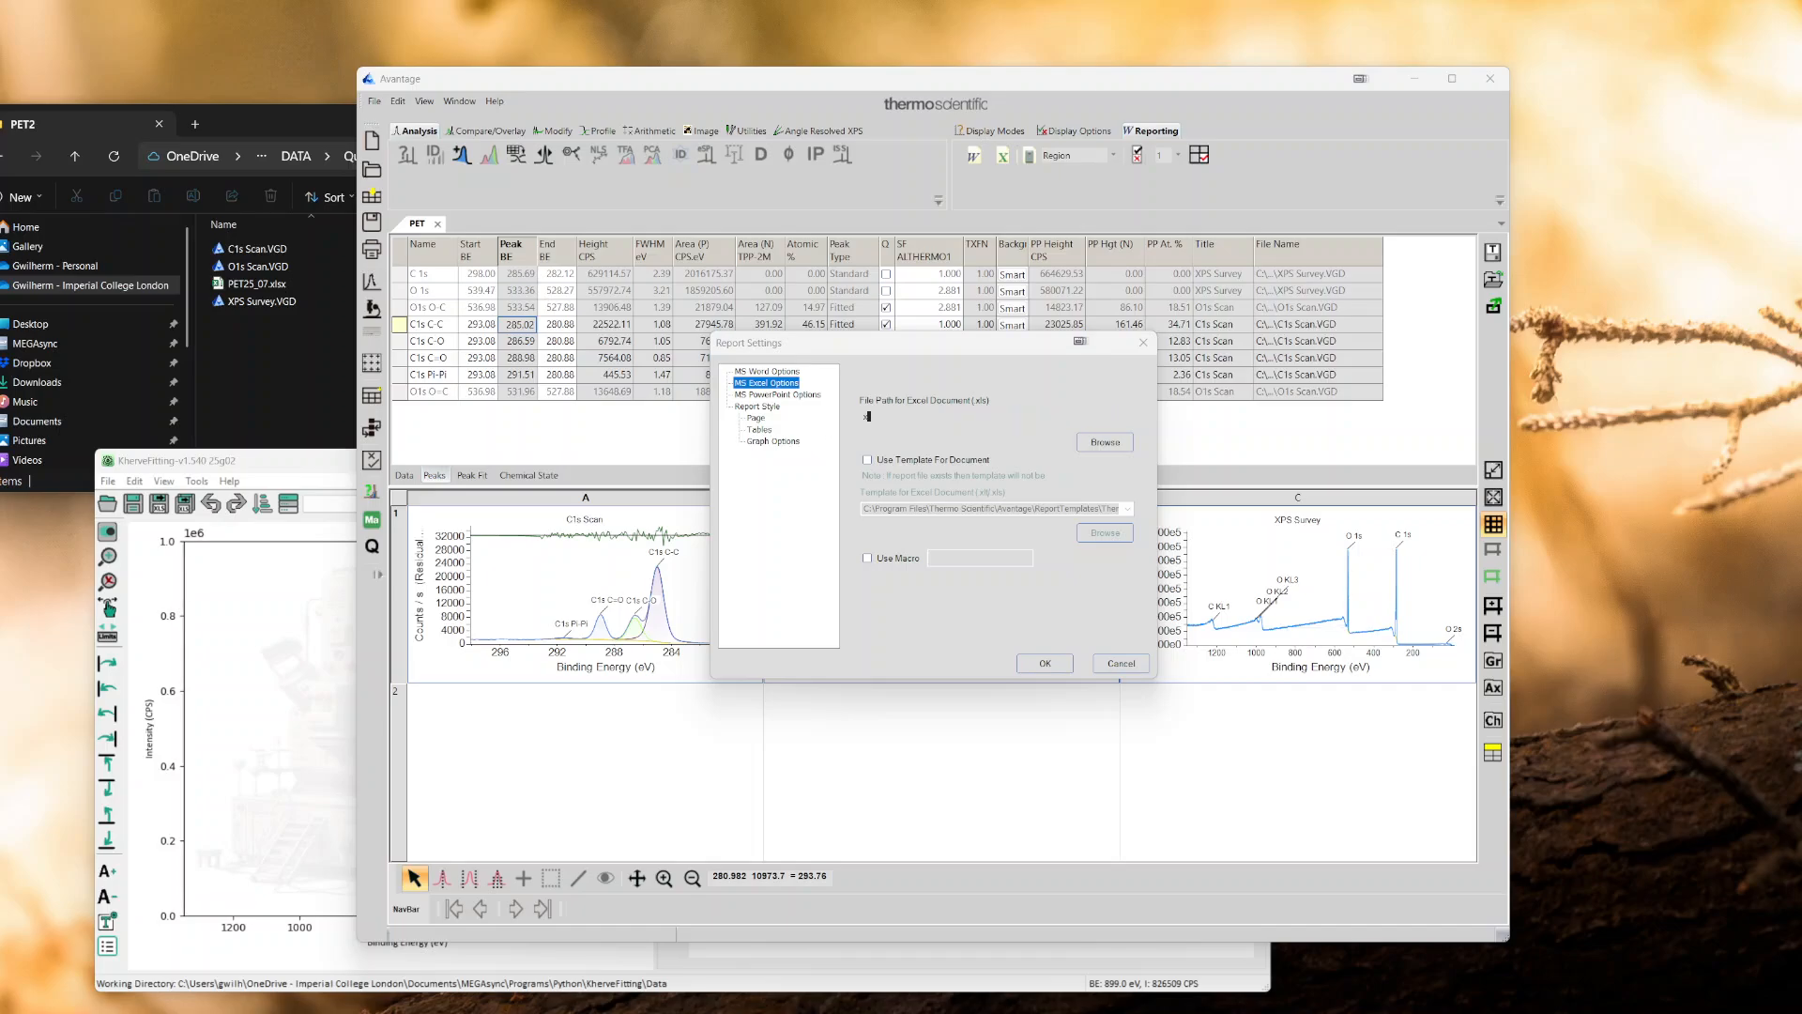
{"action": "key", "text": "BackSpace"}
- Check the Tables settings under Report Style and accept the report settings
{"action": "left_click", "coordinate": [1045, 662]}
{"action": "left_click", "coordinate": [759, 430]}
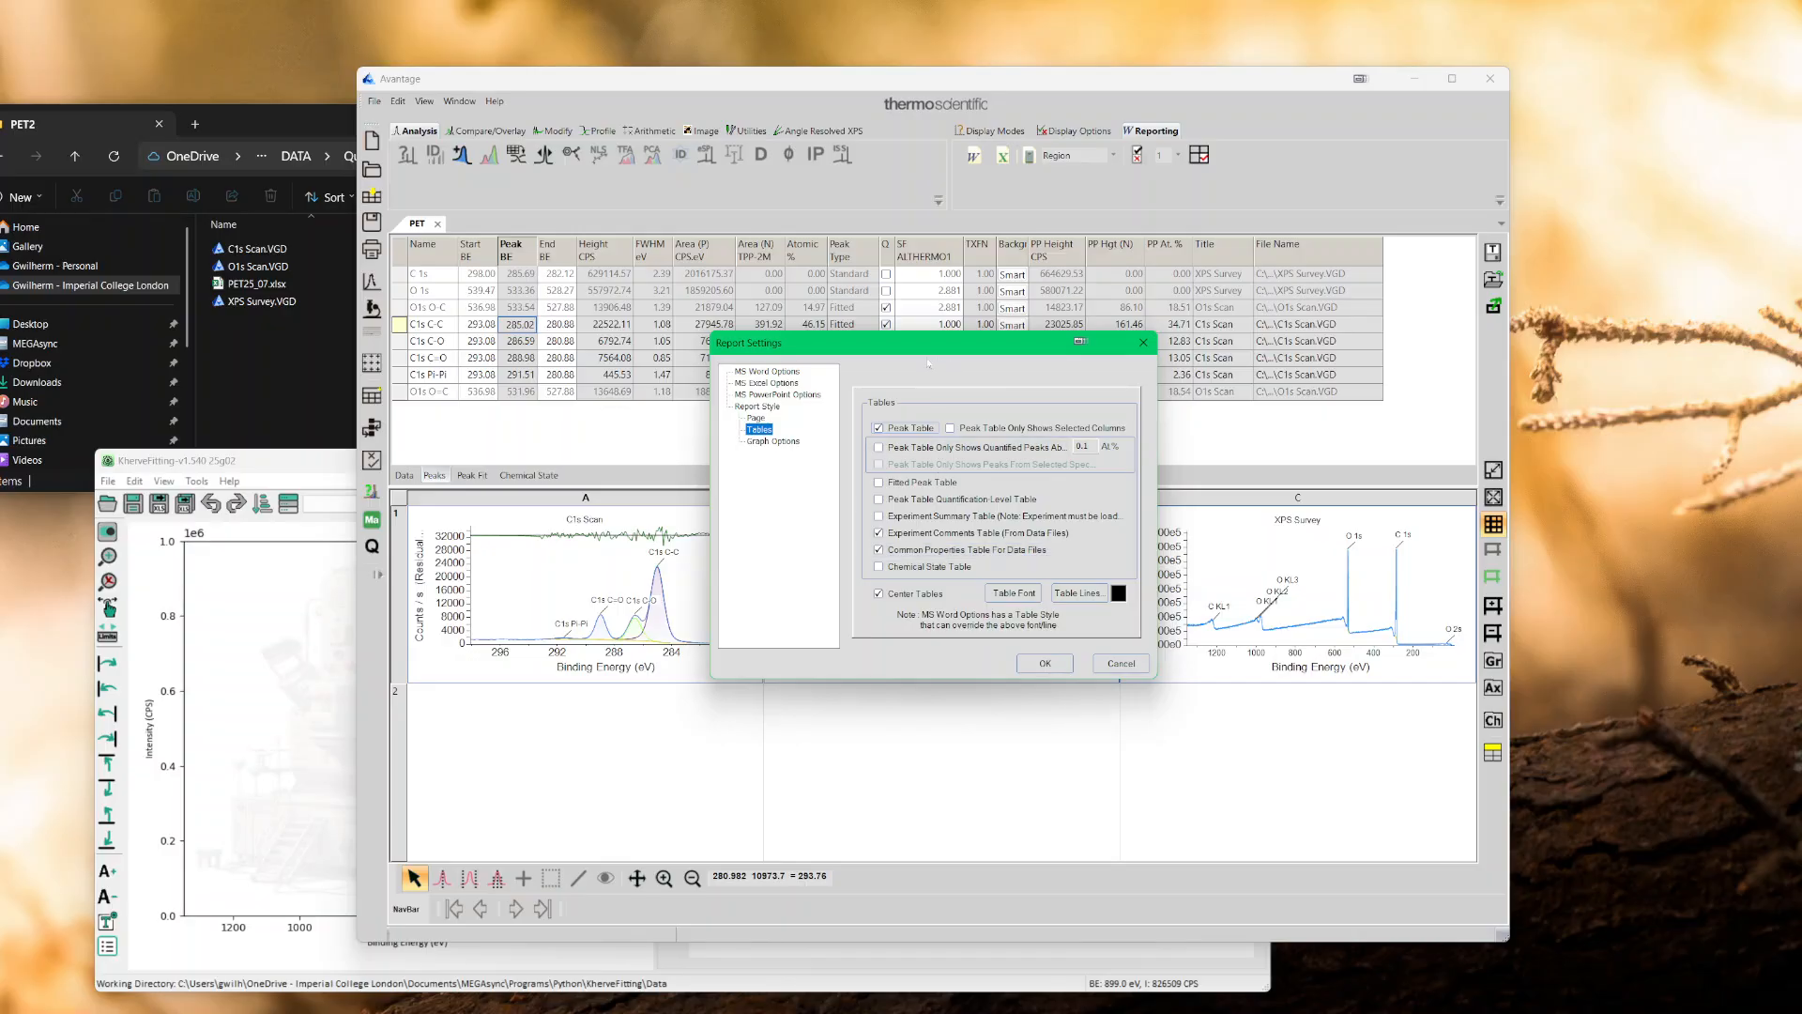
{"action": "left_click", "coordinate": [1044, 663]}
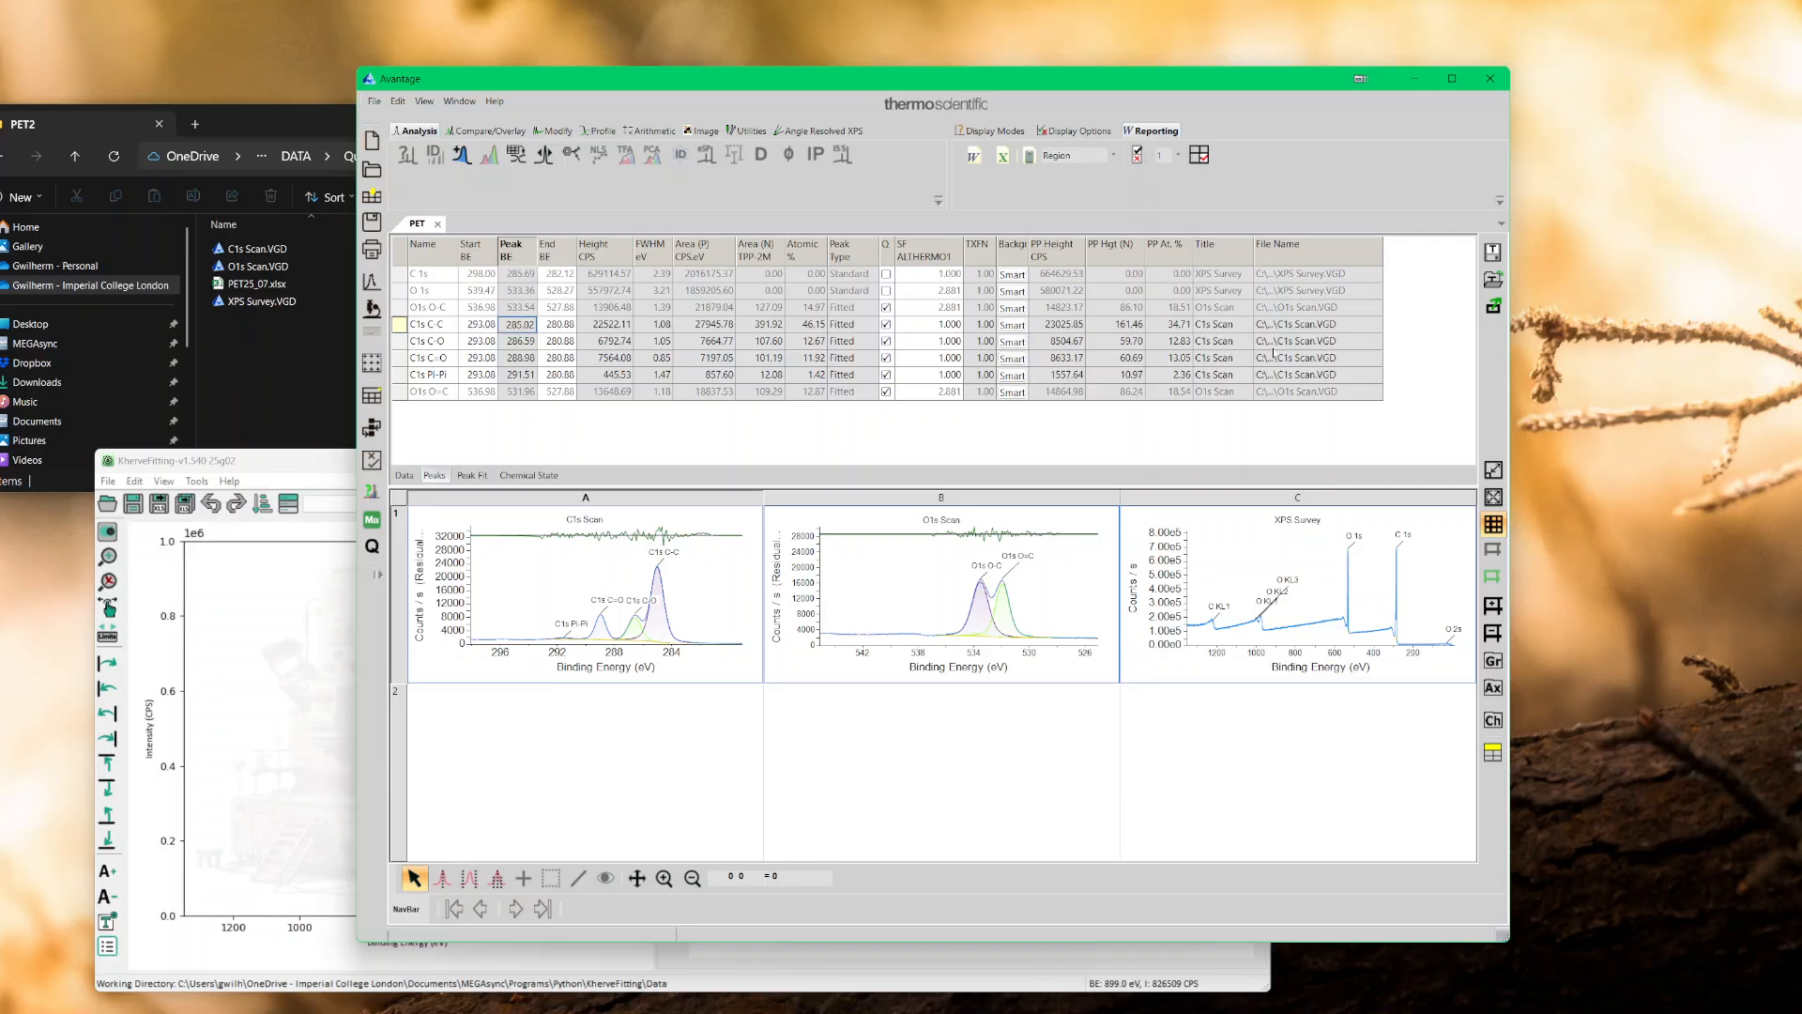
- Report the data to a new Excel workbook and view the fitted-peak columns on the C1s Scan sheet
{"action": "left_click", "coordinate": [1004, 158]}
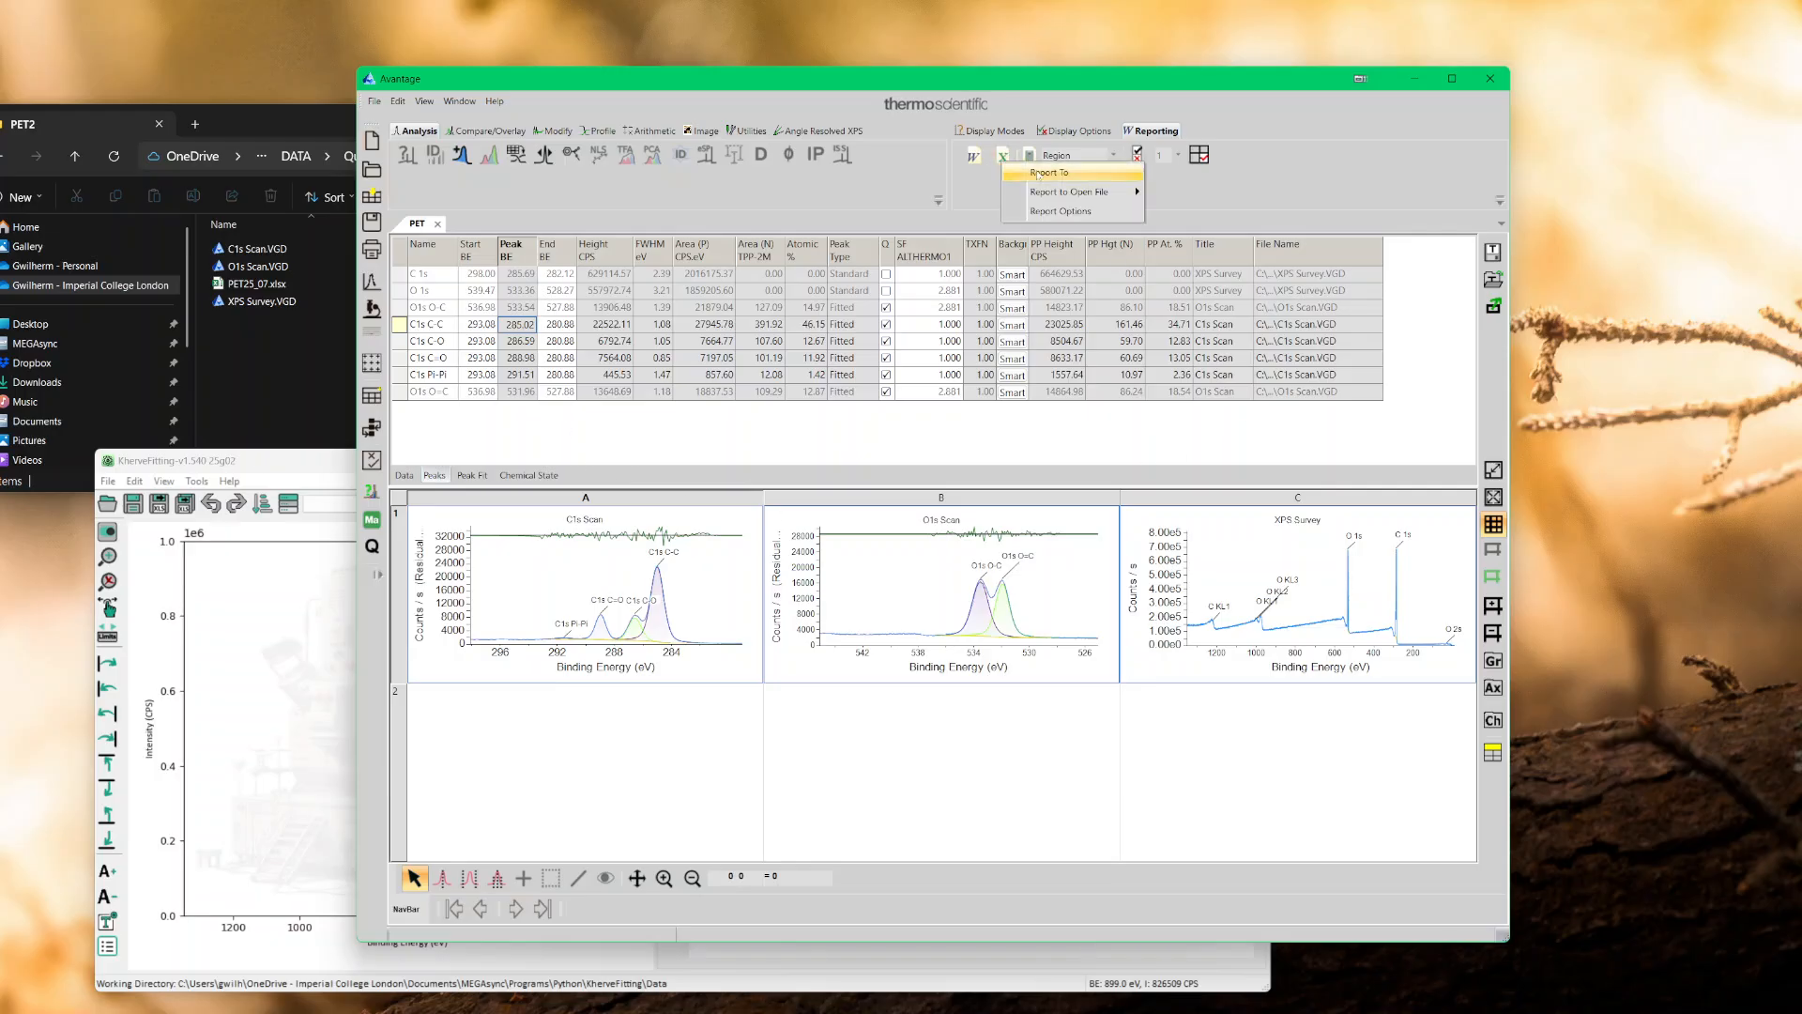
{"action": "left_click", "coordinate": [1038, 173]}
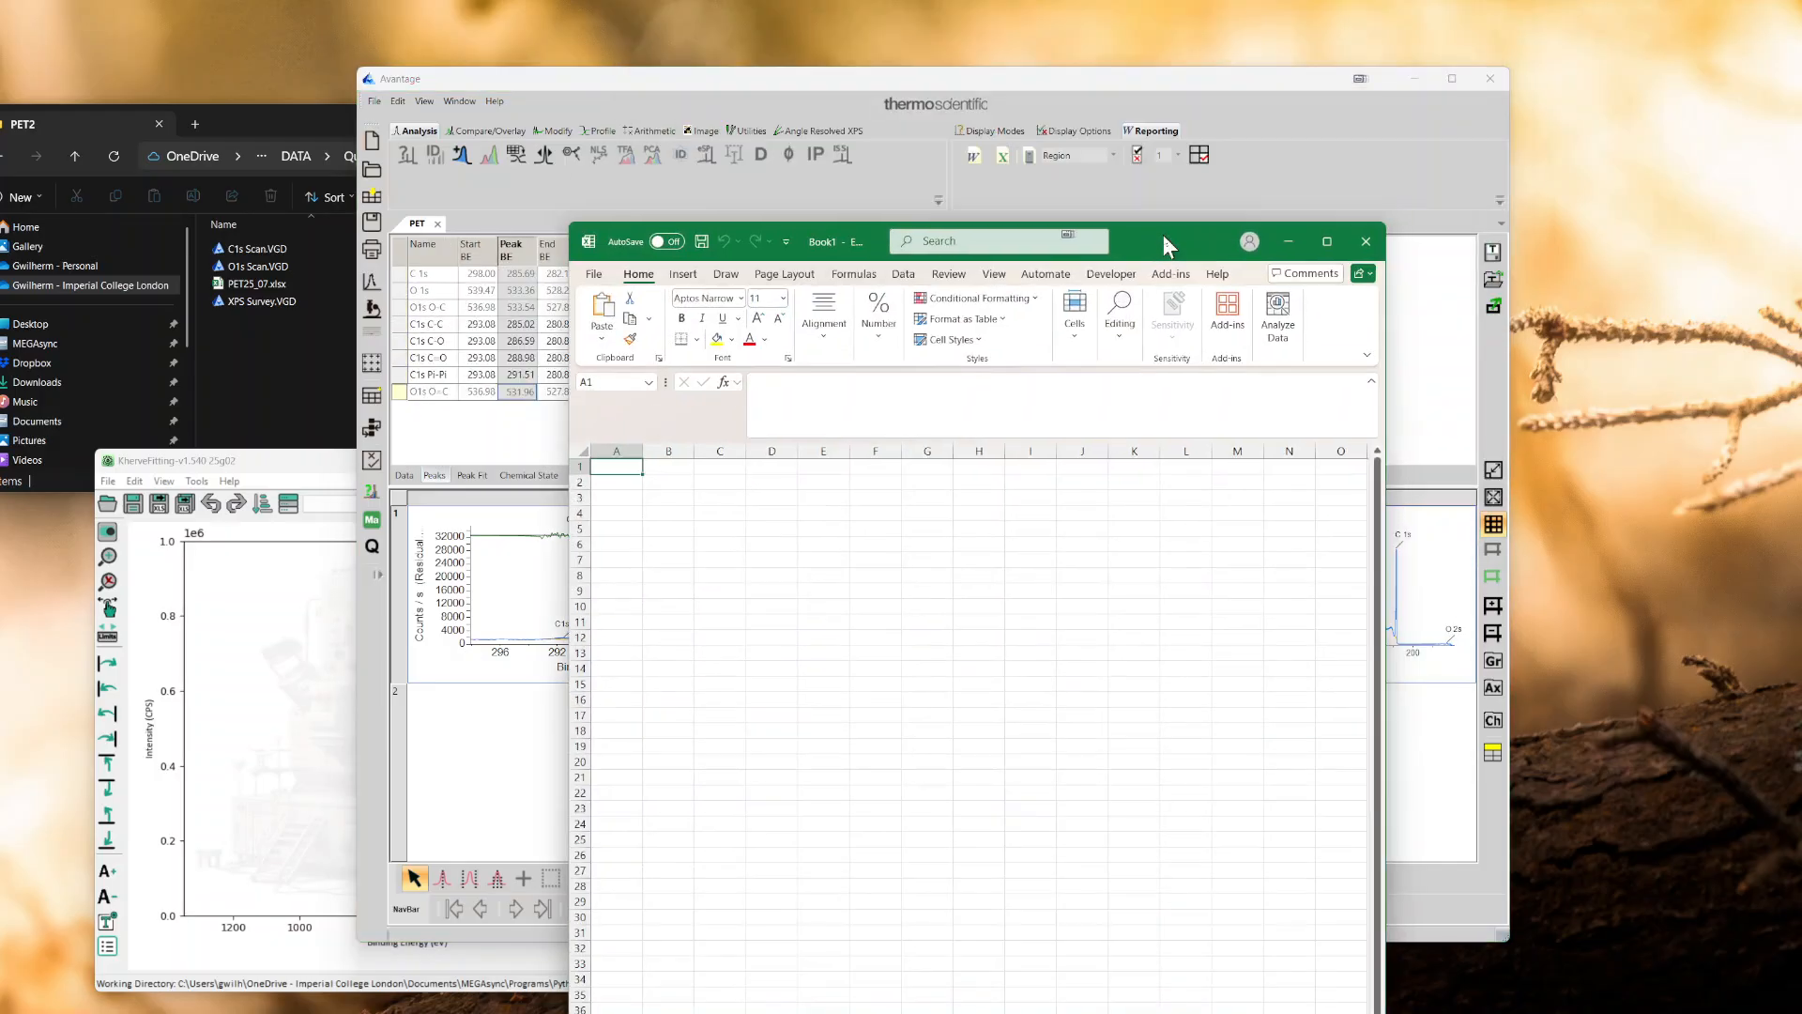
{"action": "left_click_drag", "start_coordinate": [1163, 234], "coordinate": [1183, 32]}
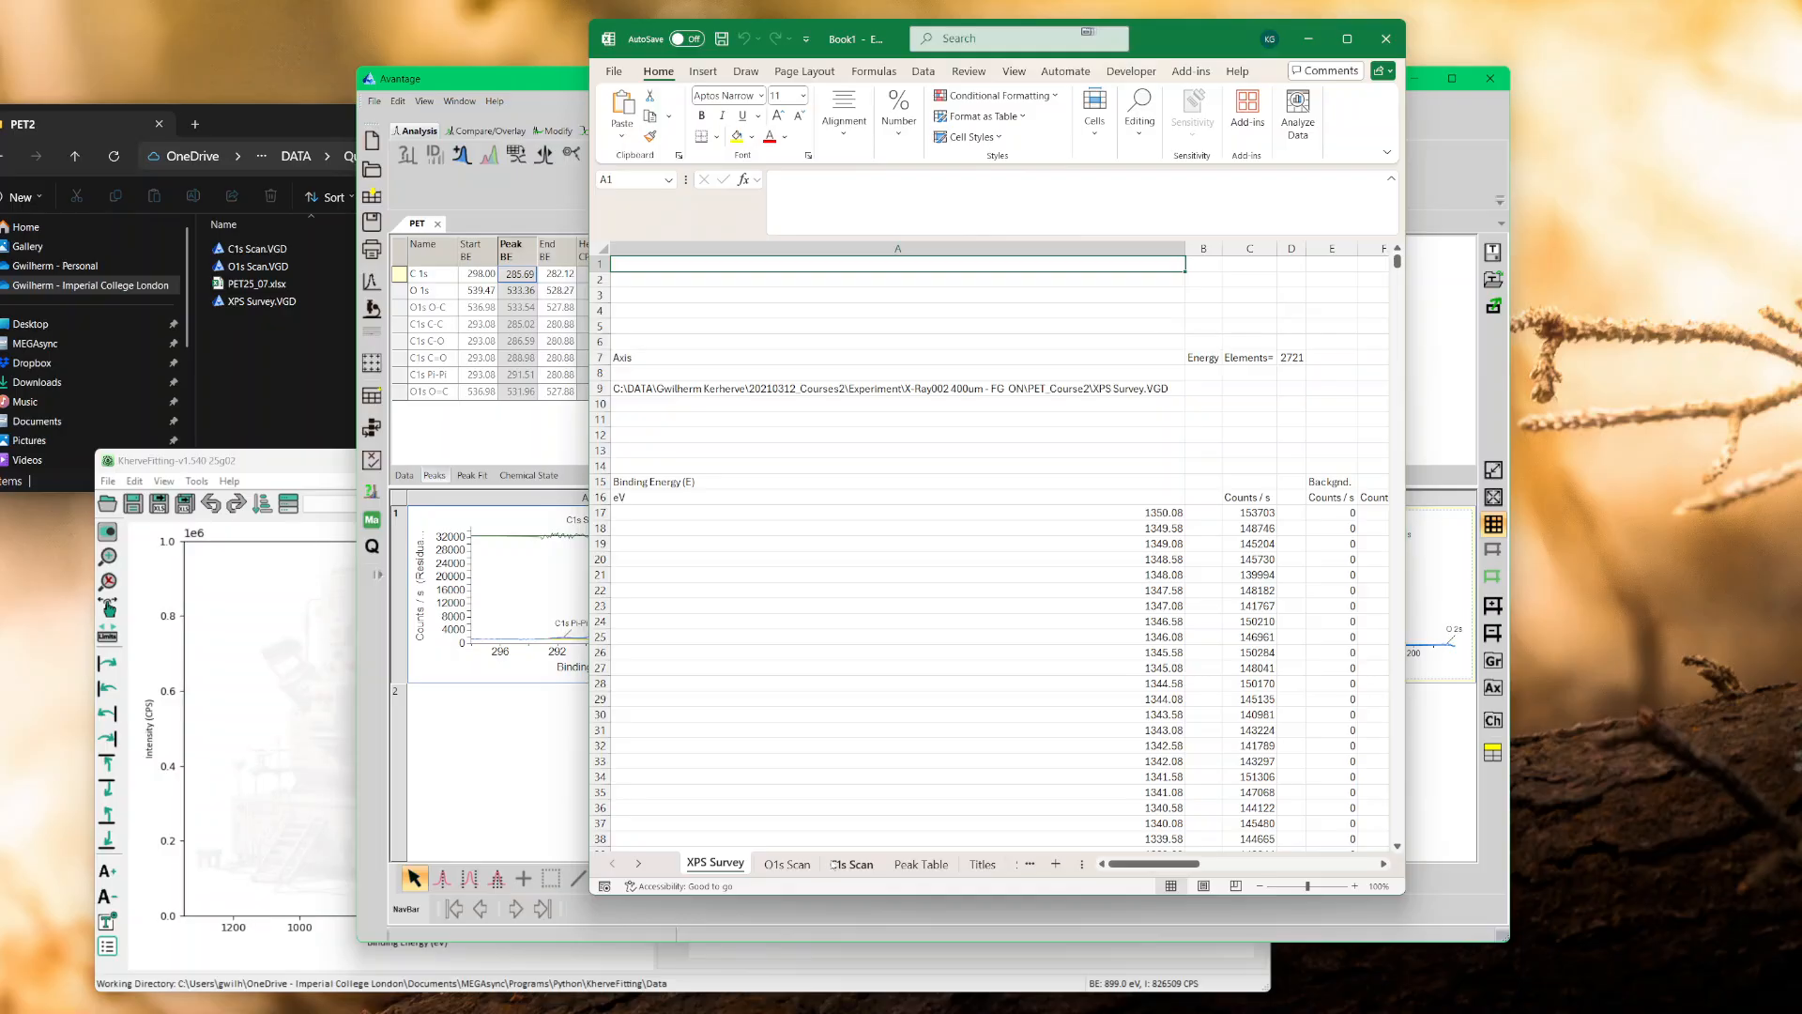
{"action": "left_click", "coordinate": [833, 865]}
{"action": "left_click_drag", "start_coordinate": [1152, 864], "coordinate": [1220, 864]}
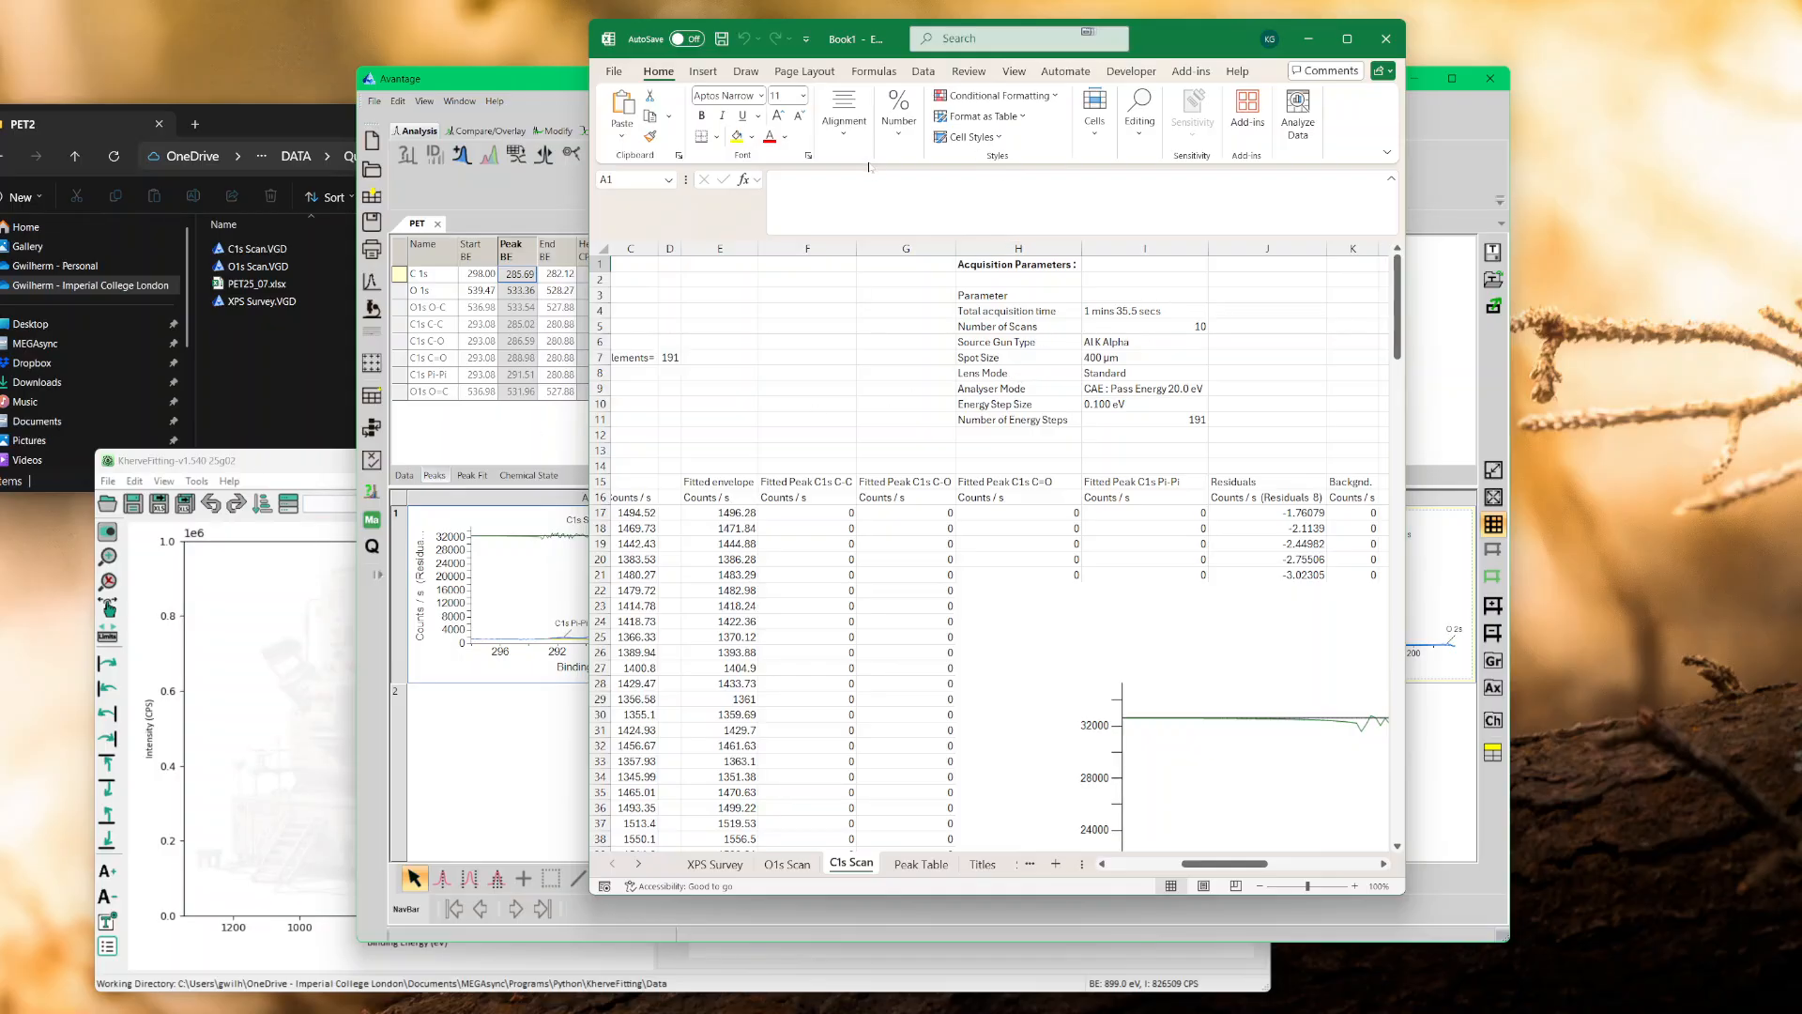
- Save the workbook as PET25_07.xlsx in the DATA > Quant_Test > PET2 folder, replacing the existing file, and close Excel
{"action": "left_click", "coordinate": [610, 71]}
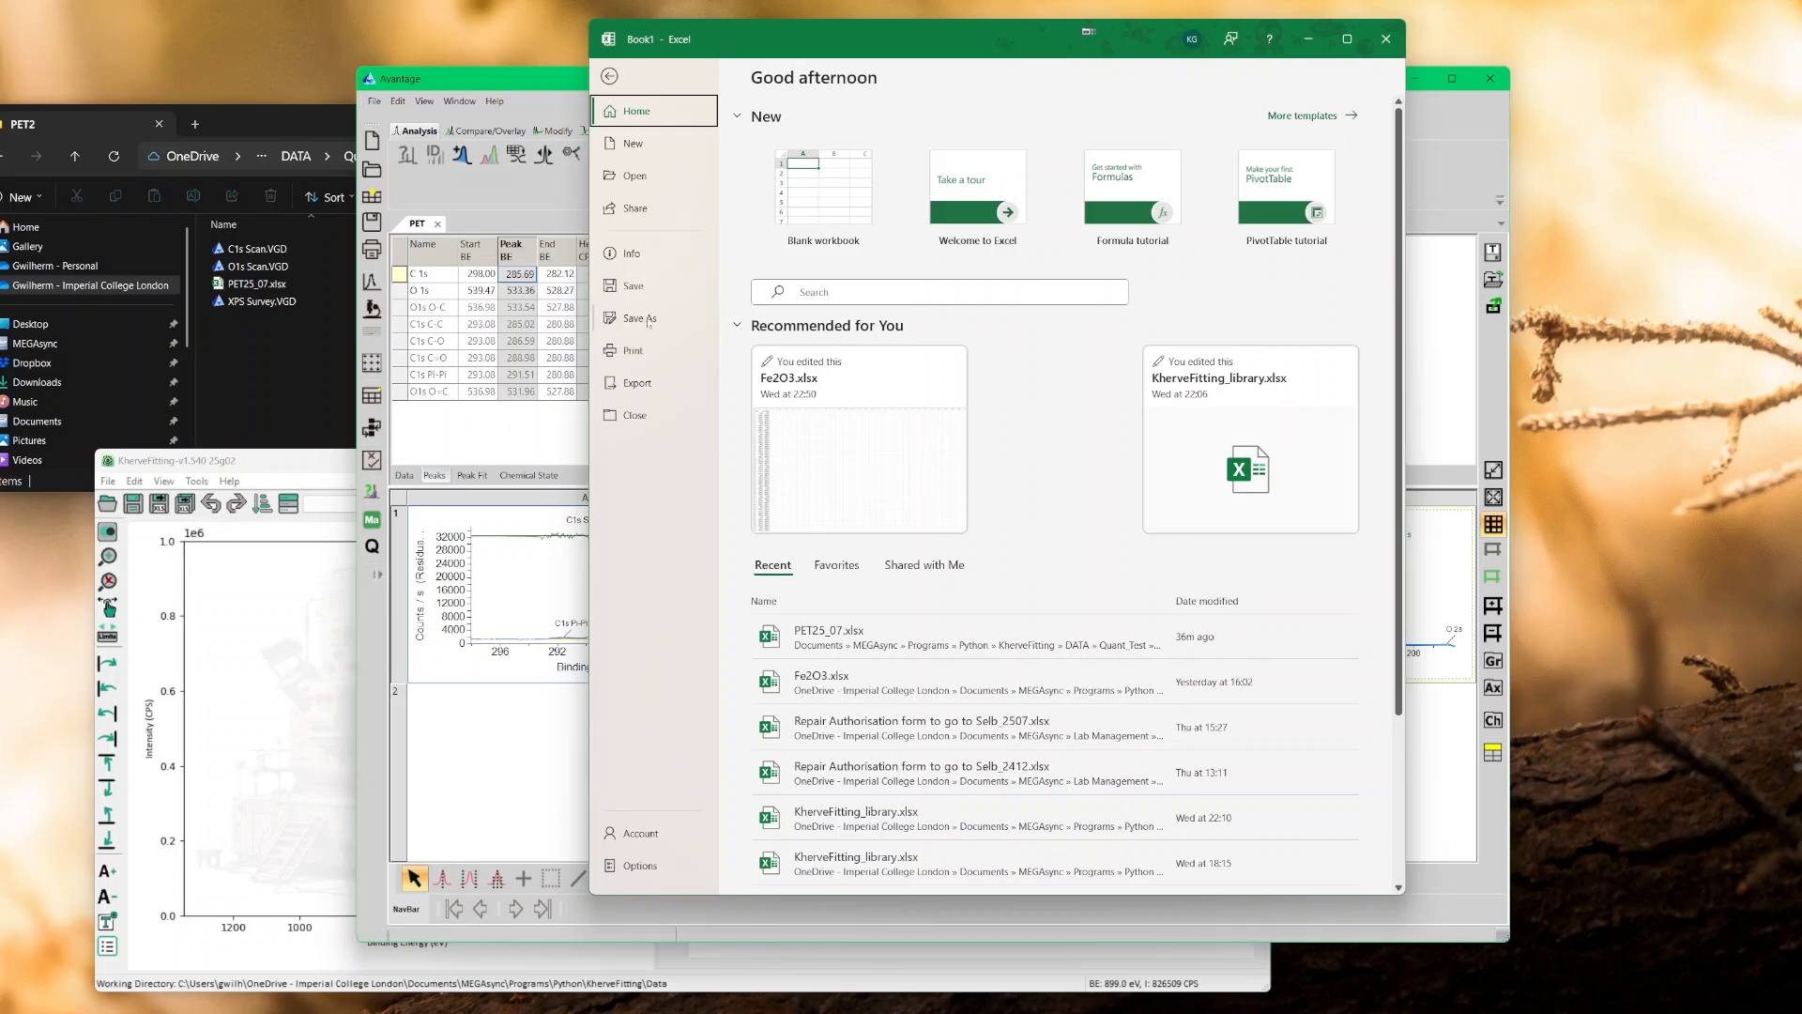
{"action": "left_click", "coordinate": [648, 319]}
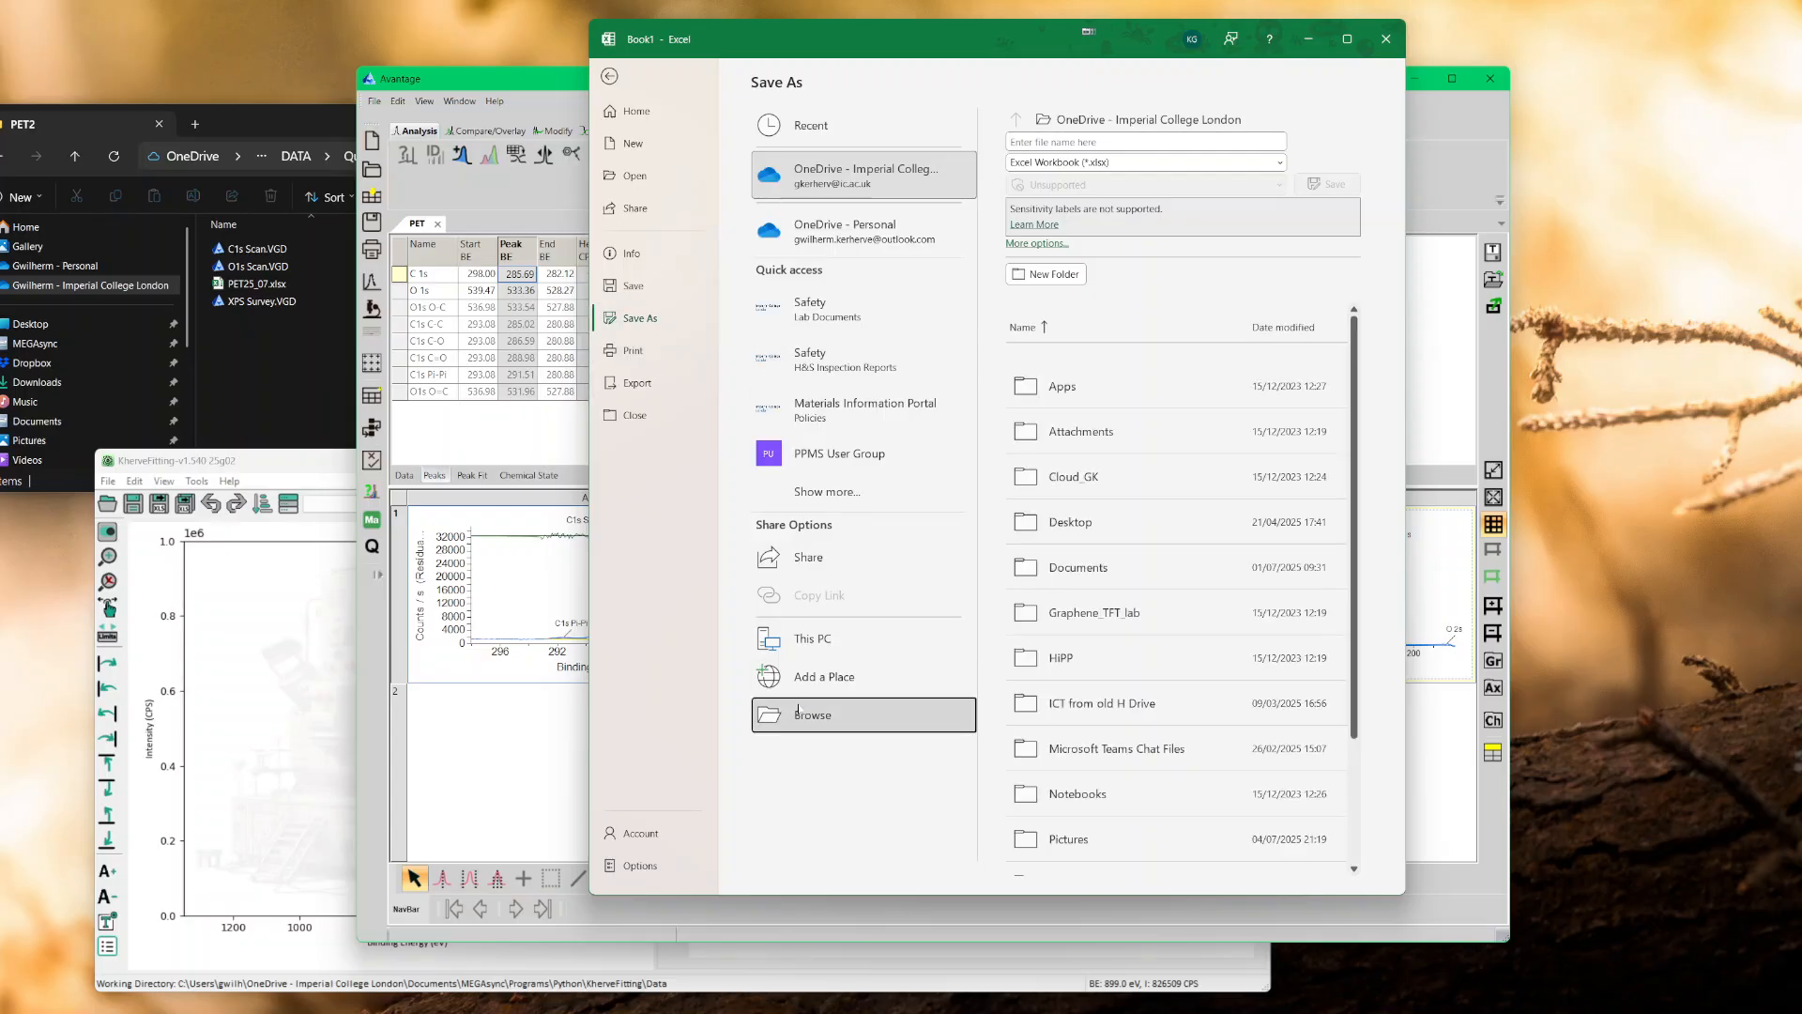
{"action": "left_click", "coordinate": [794, 714]}
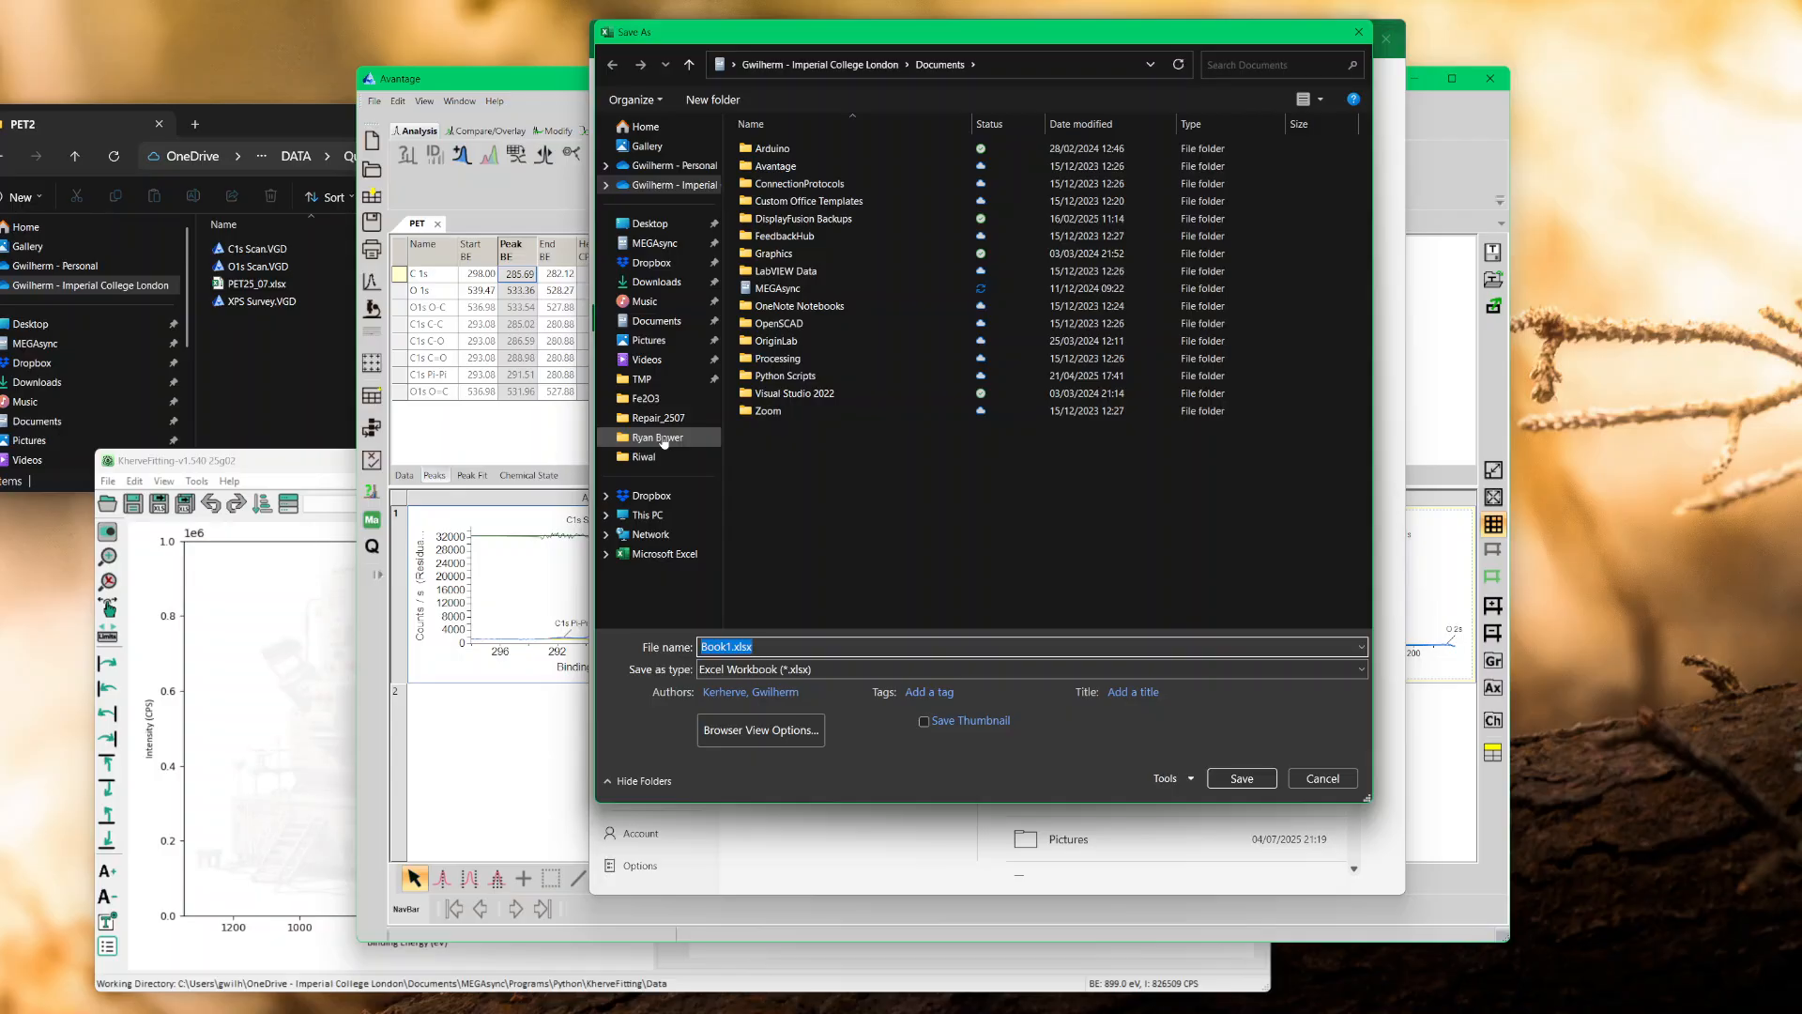
{"action": "left_click", "coordinate": [648, 399]}
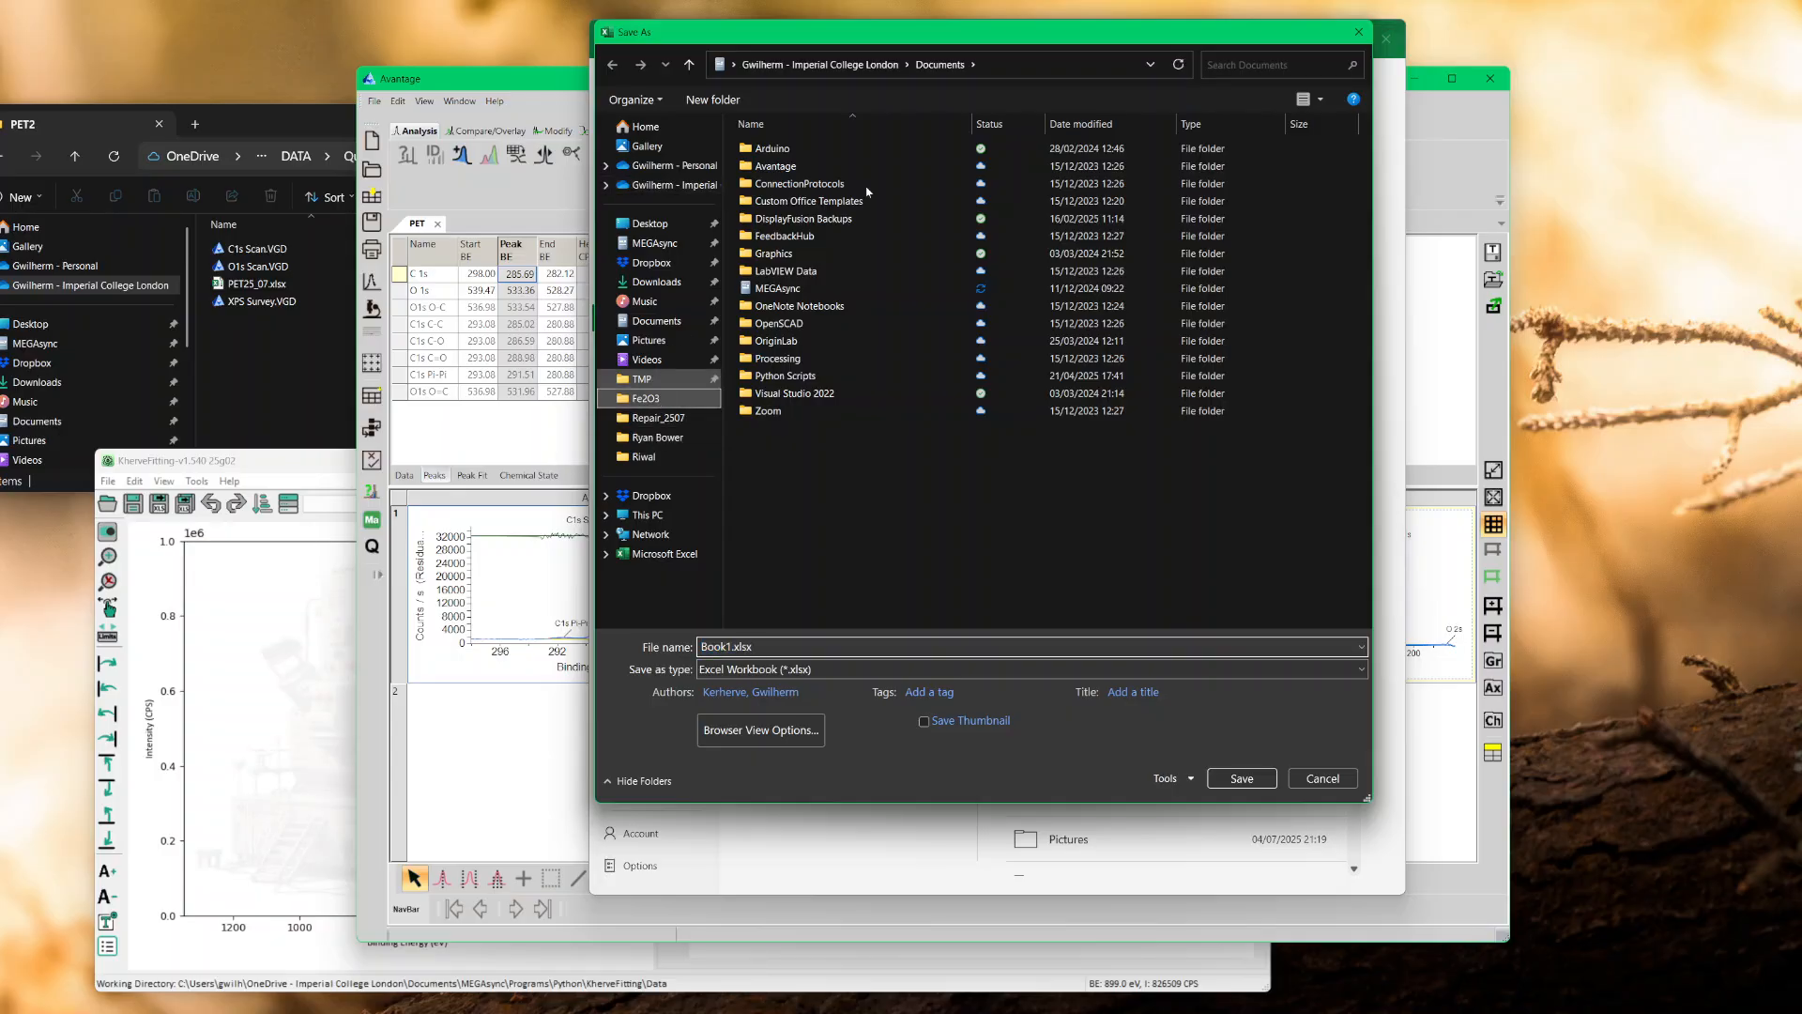
{"action": "left_click", "coordinate": [934, 64]}
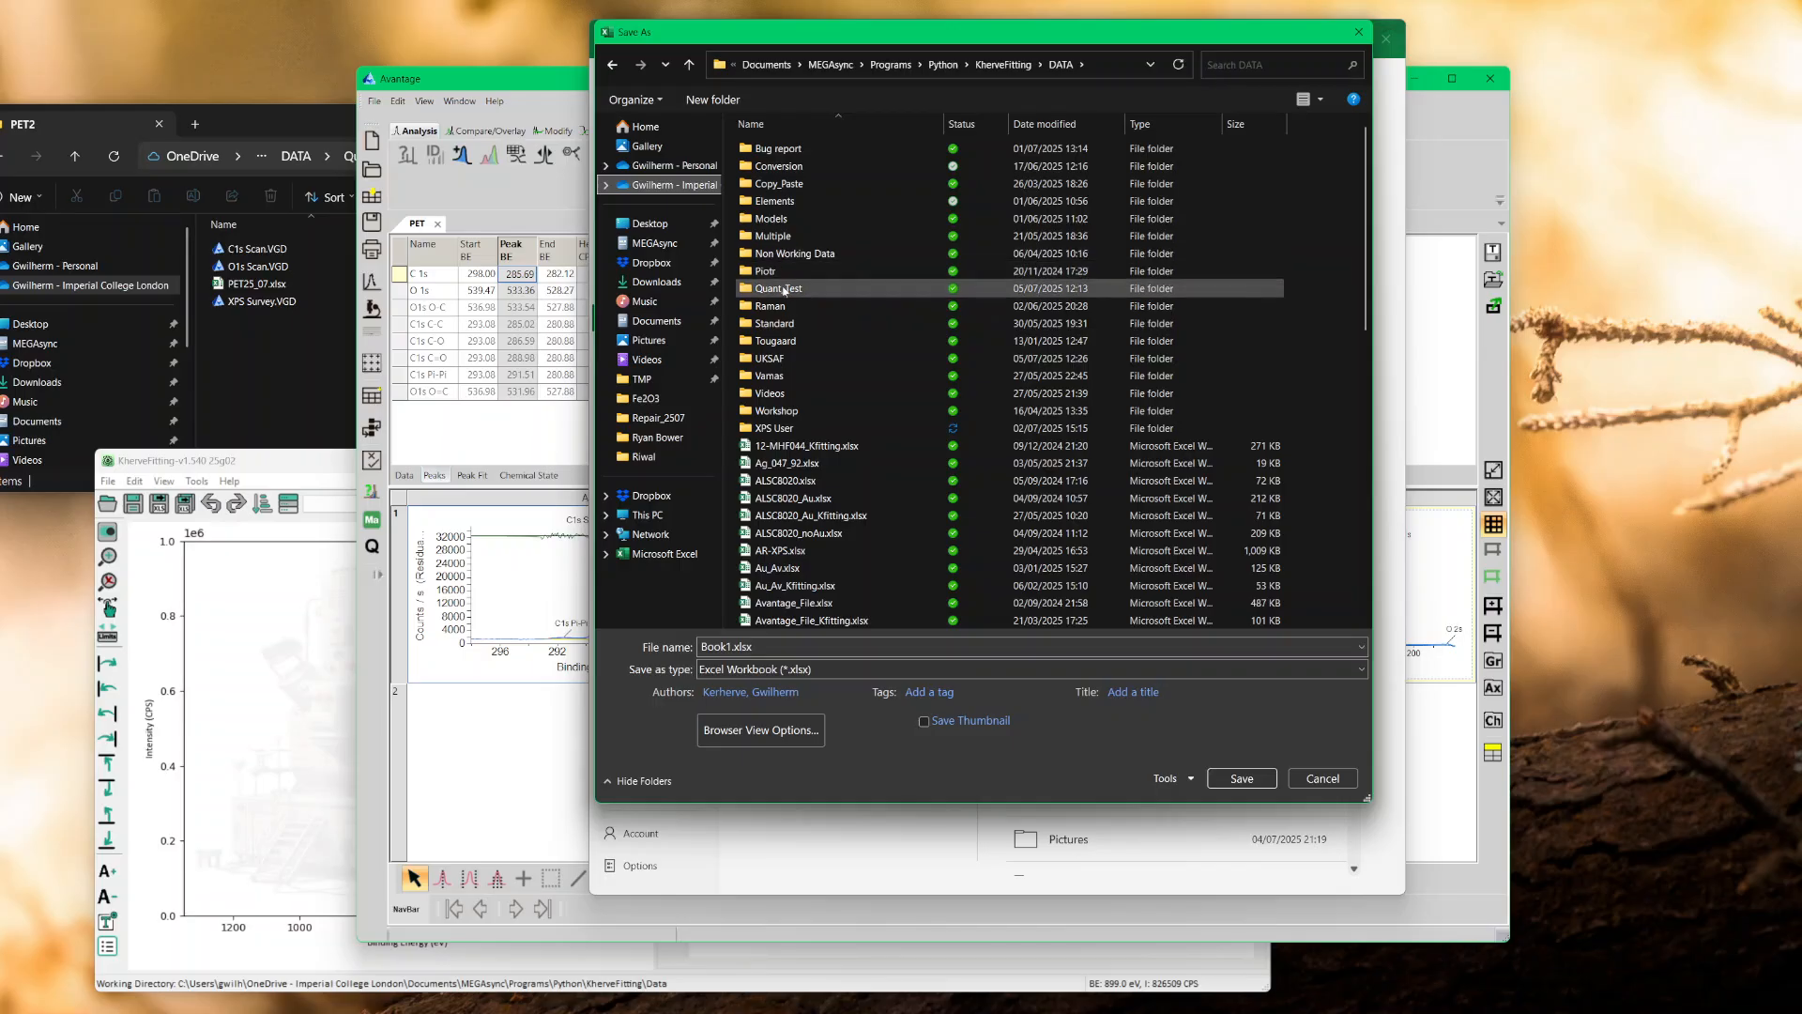
{"action": "left_click", "coordinate": [784, 290]}
{"action": "double_click", "coordinate": [784, 290]}
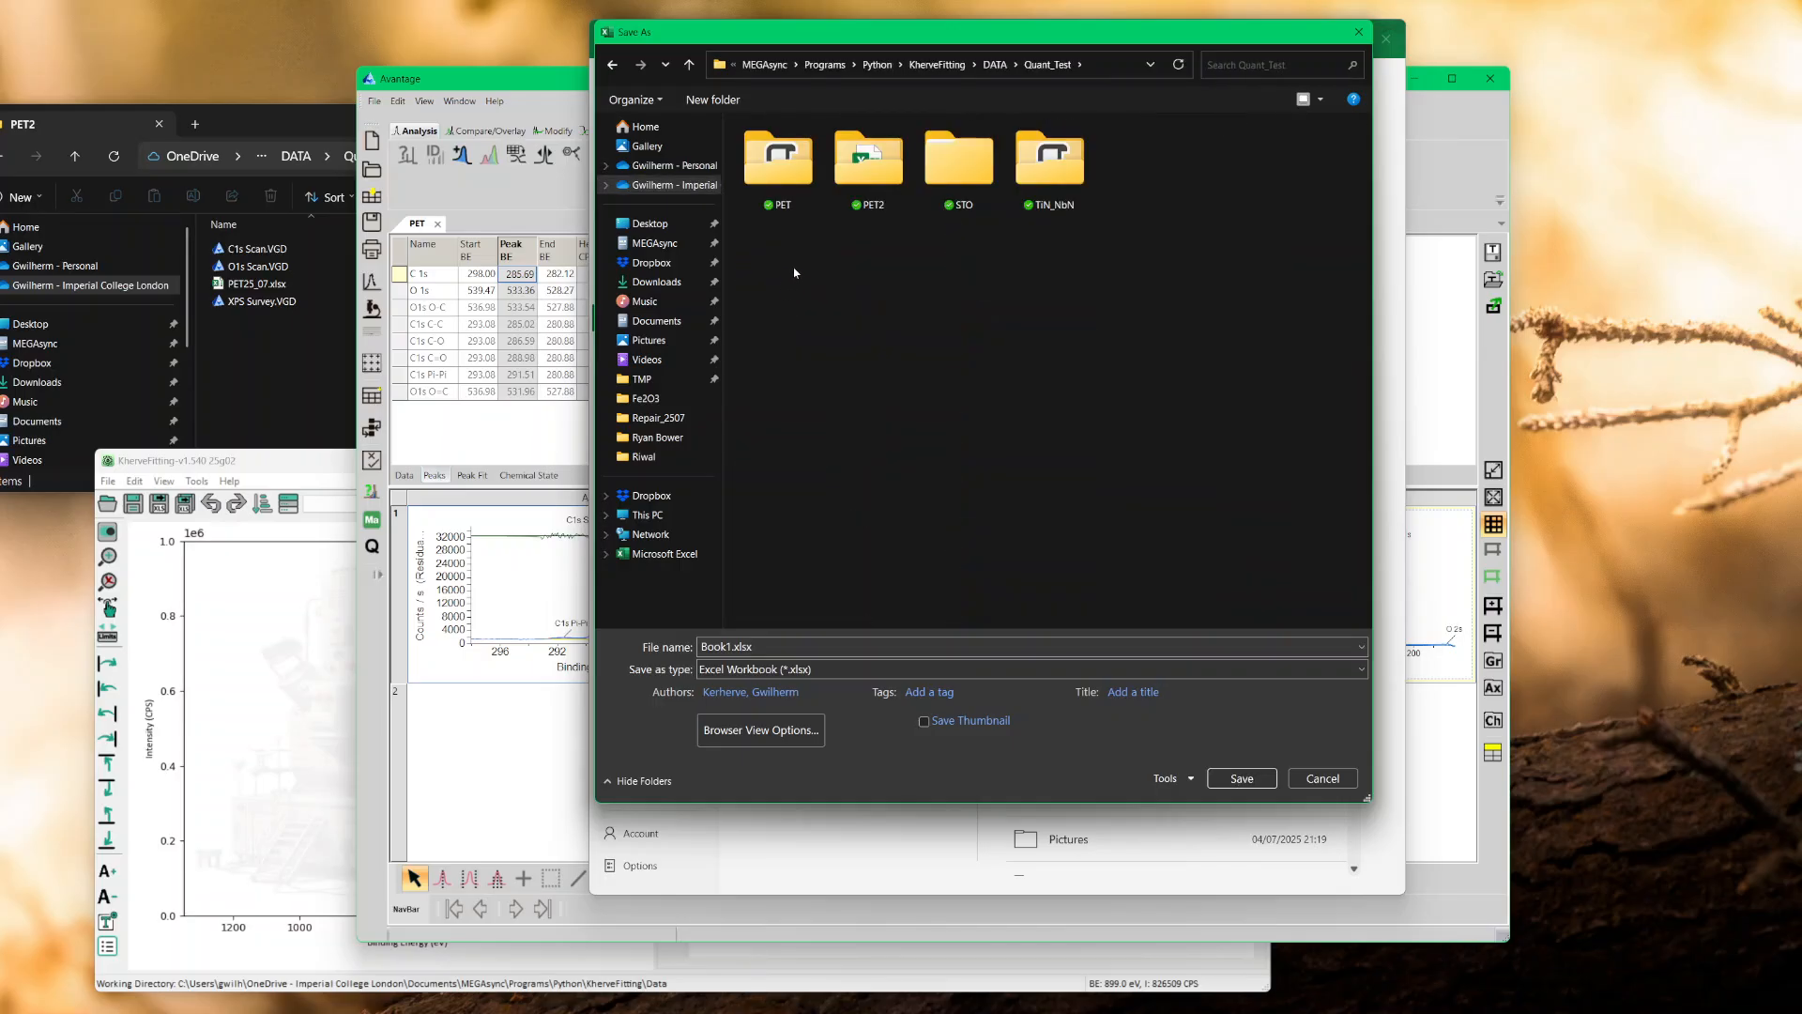
{"action": "double_click", "coordinate": [872, 166]}
{"action": "left_click", "coordinate": [809, 150]}
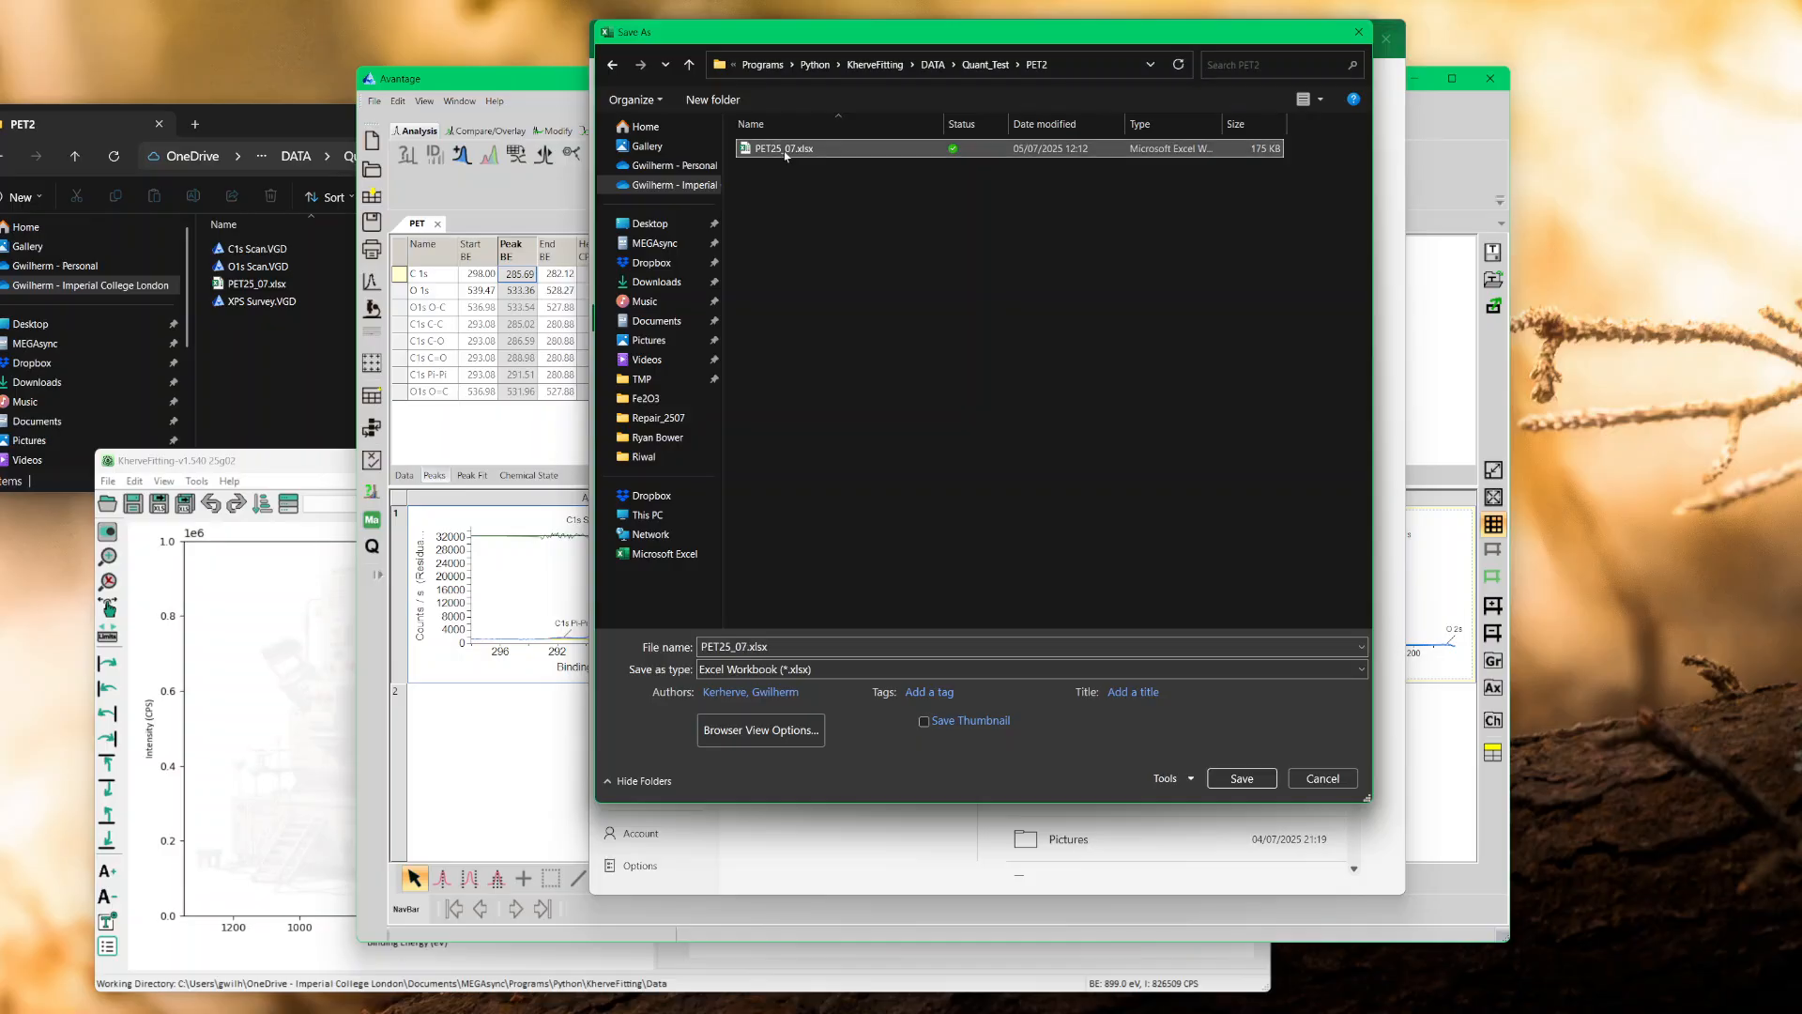
{"action": "left_click", "coordinate": [1236, 787]}
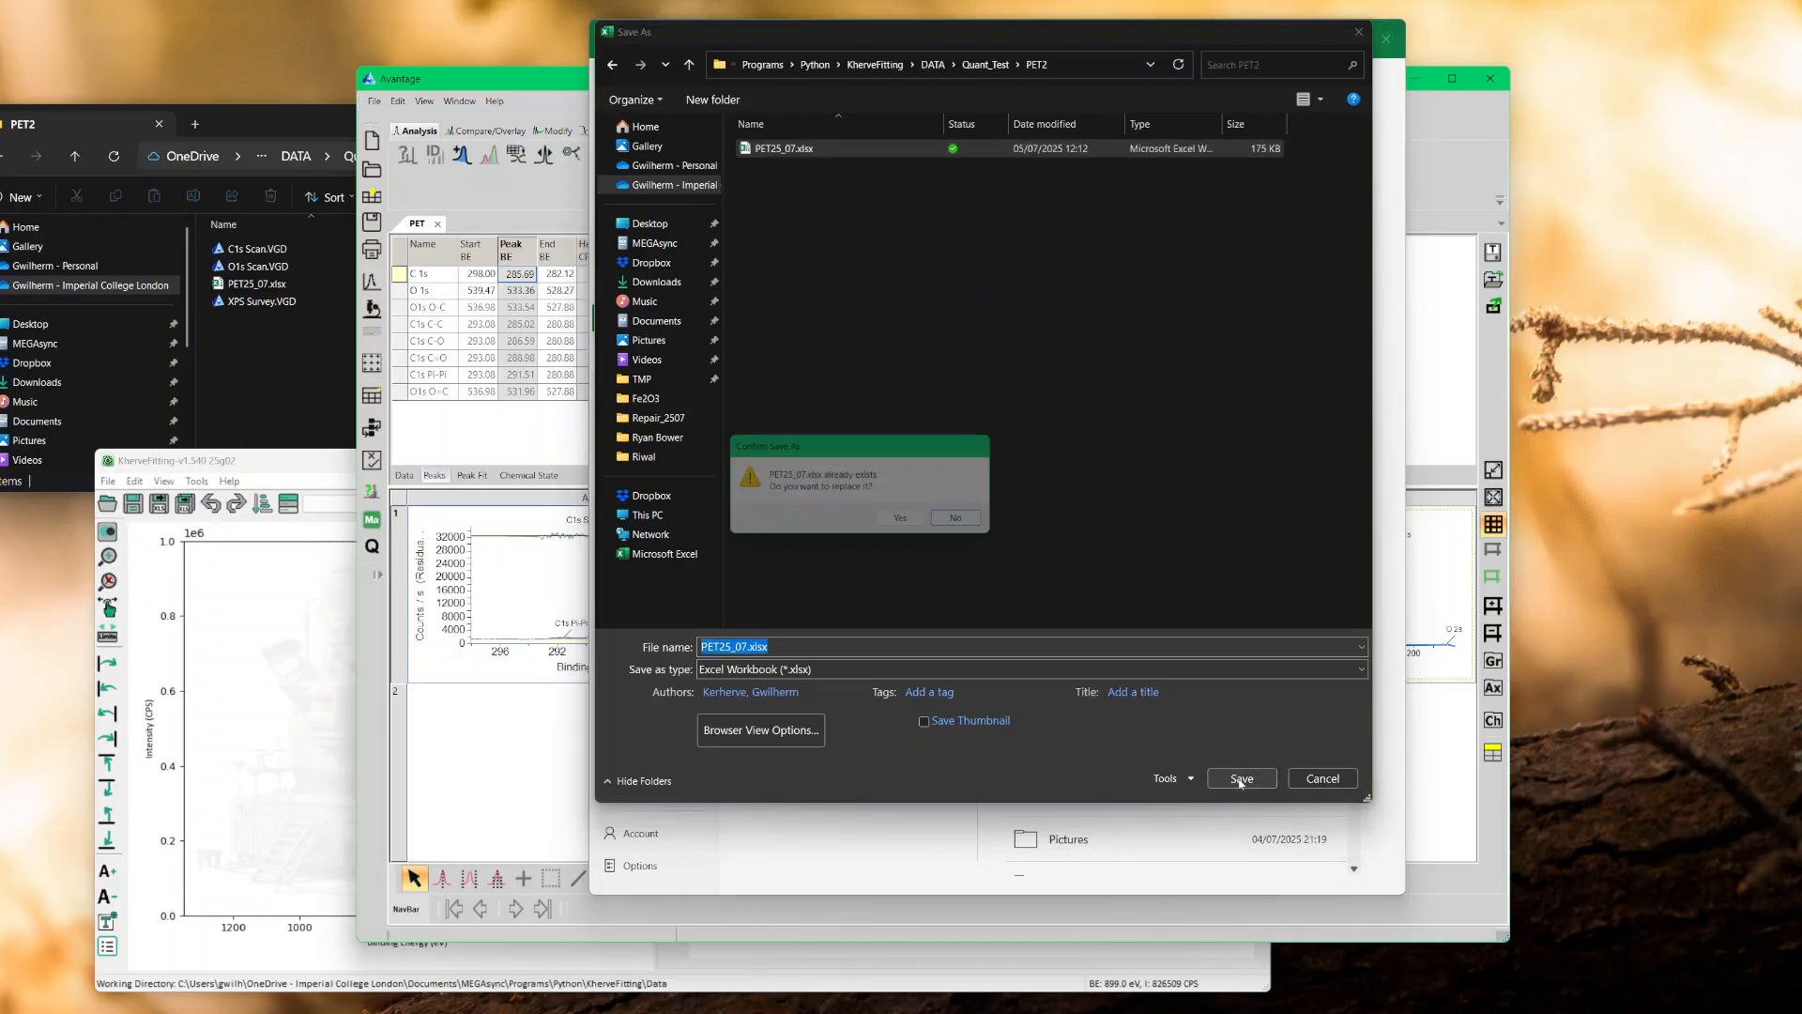
{"action": "left_click", "coordinate": [906, 525]}
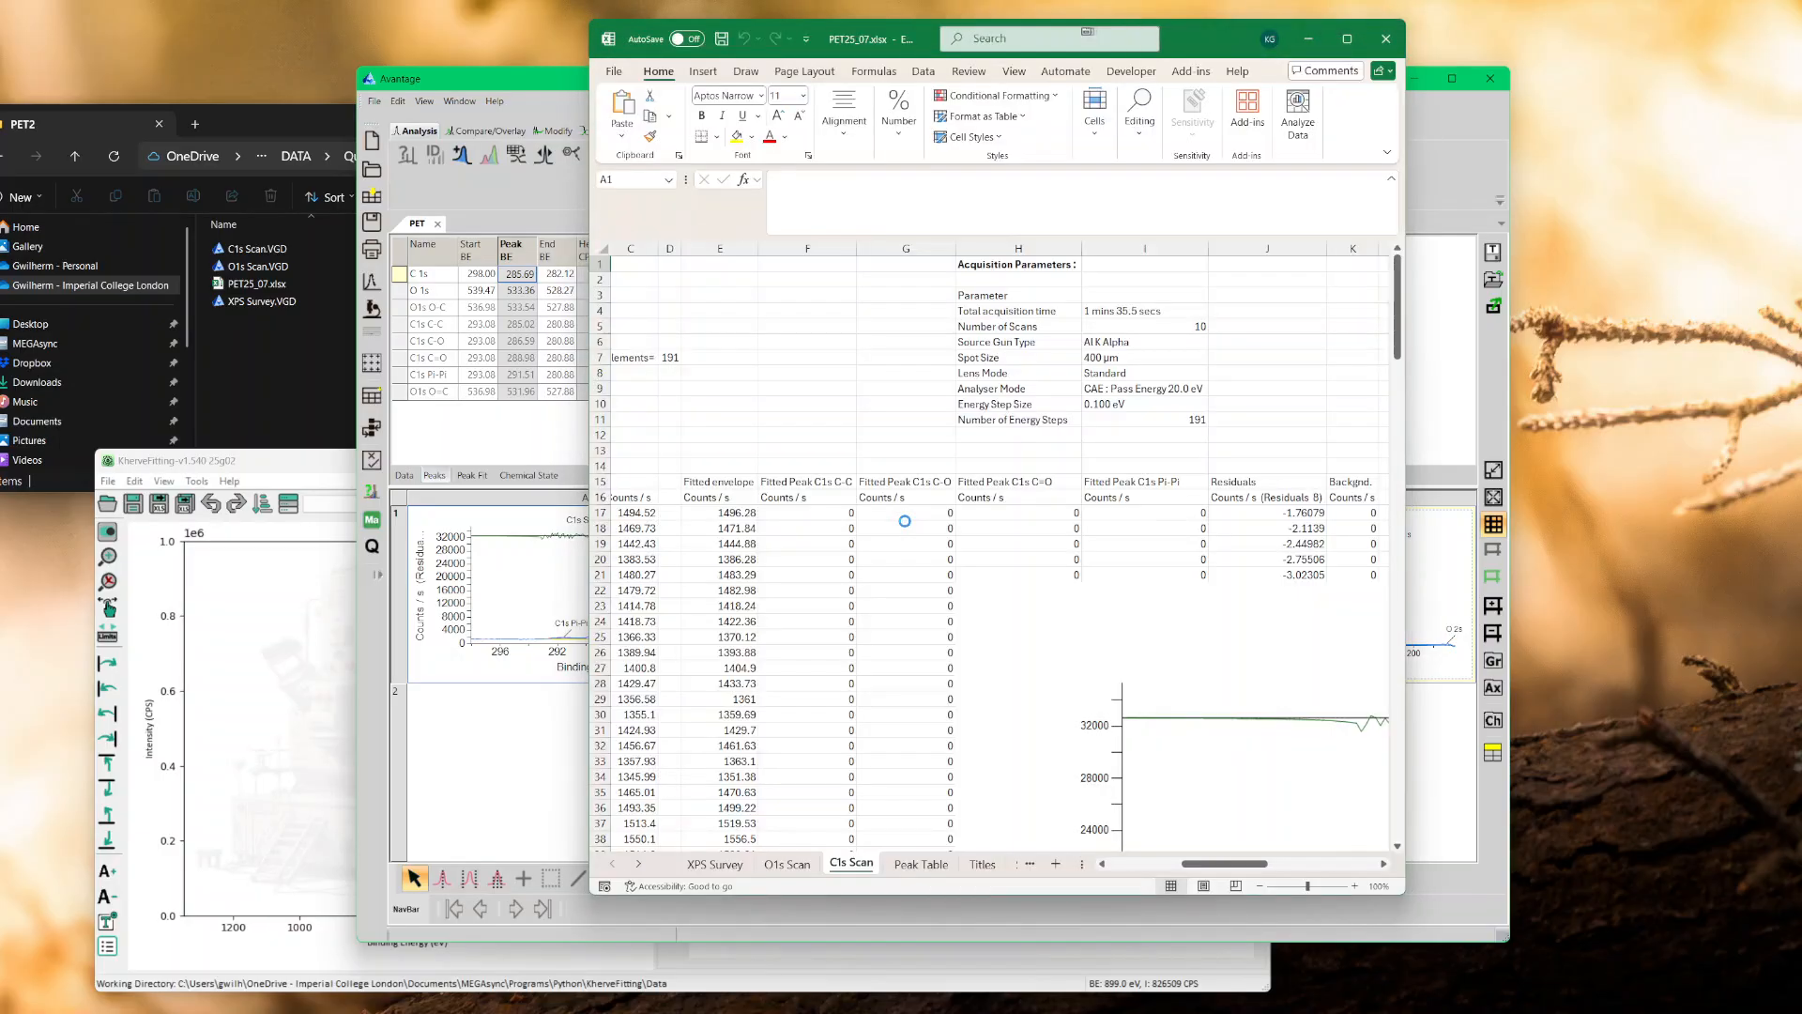
{"action": "left_click", "coordinate": [1387, 40]}
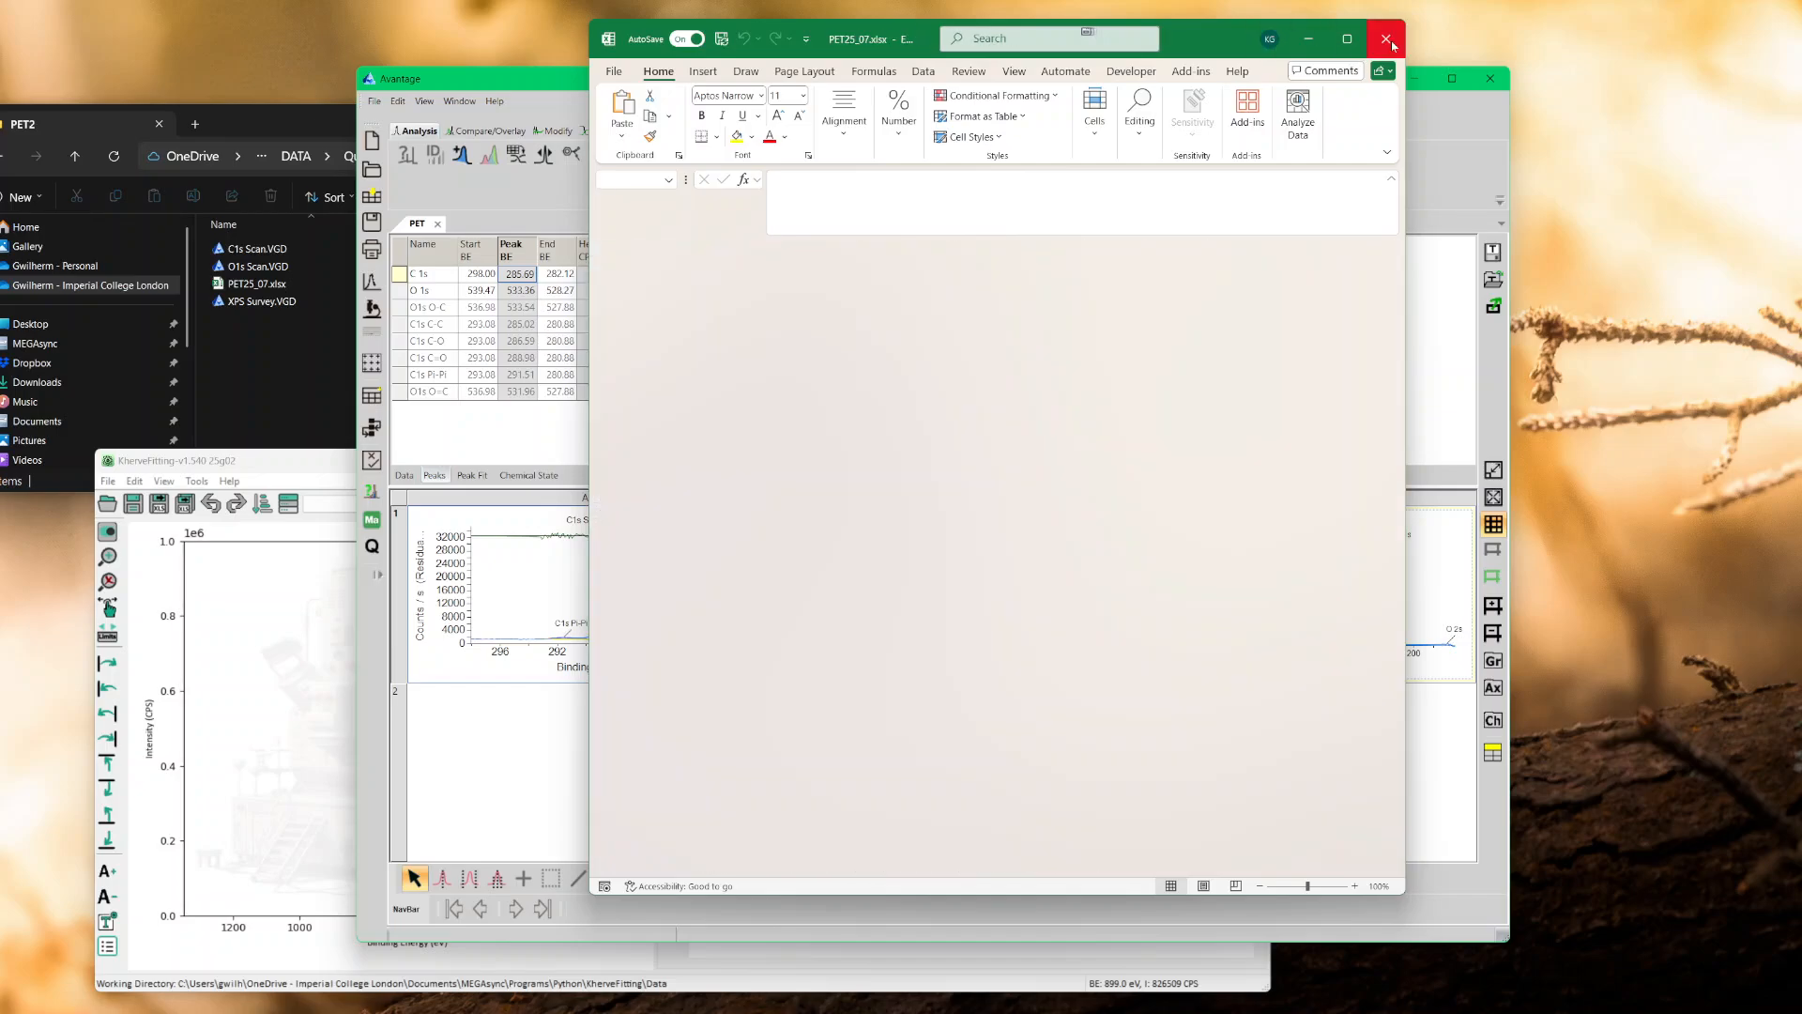
- Load PET25_07.xlsx from the PET2 folder in File Explorer into KherveFitting
{"action": "left_click", "coordinate": [303, 366]}
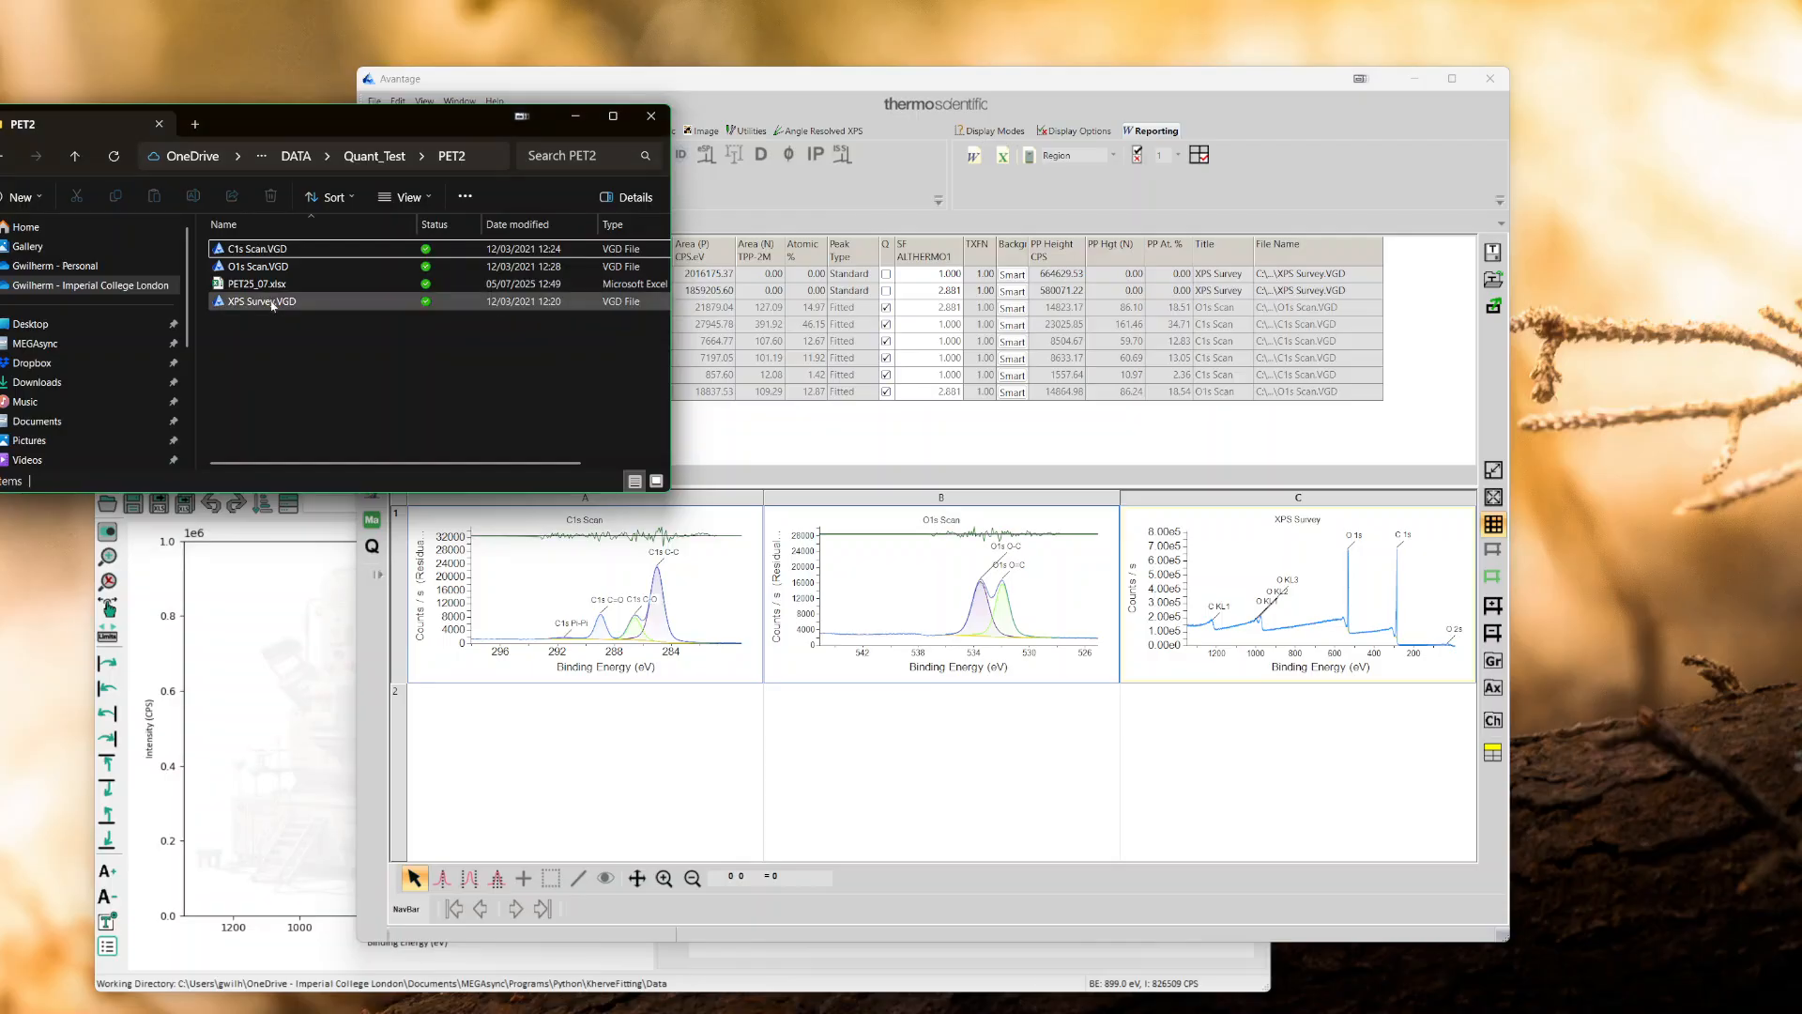
{"action": "left_click", "coordinate": [352, 556]}
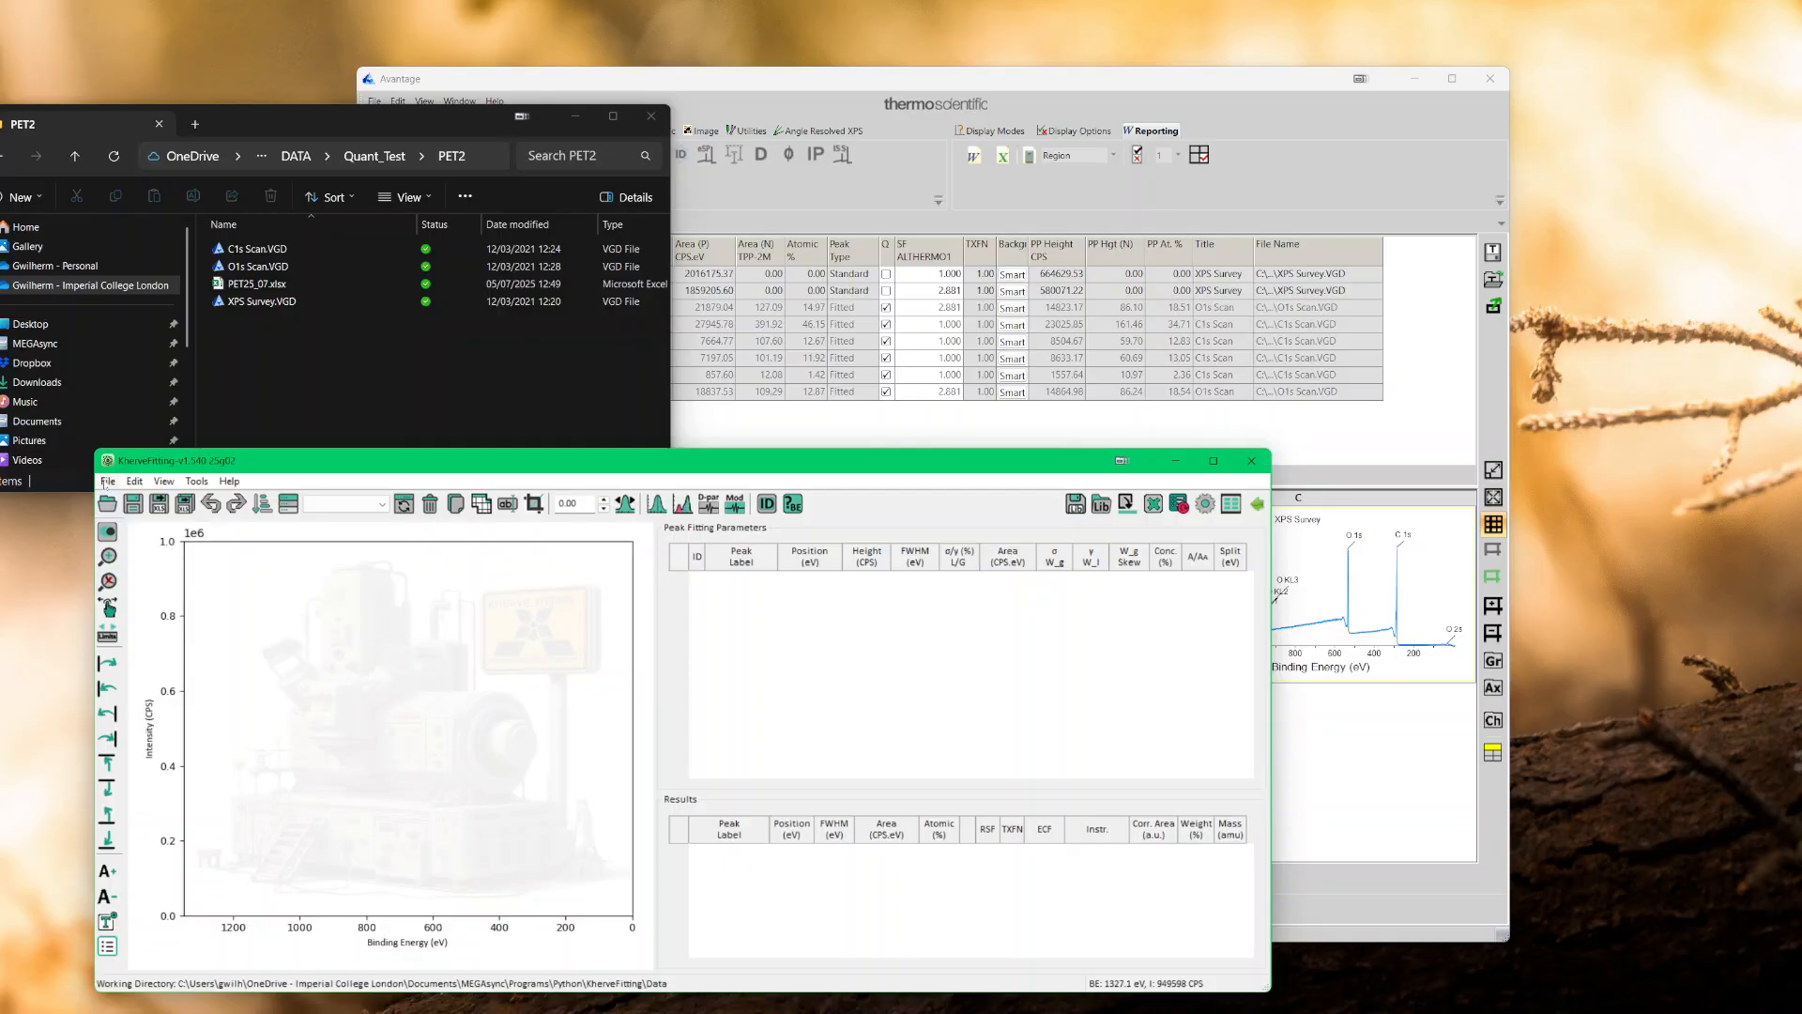
{"action": "left_click", "coordinate": [107, 481]}
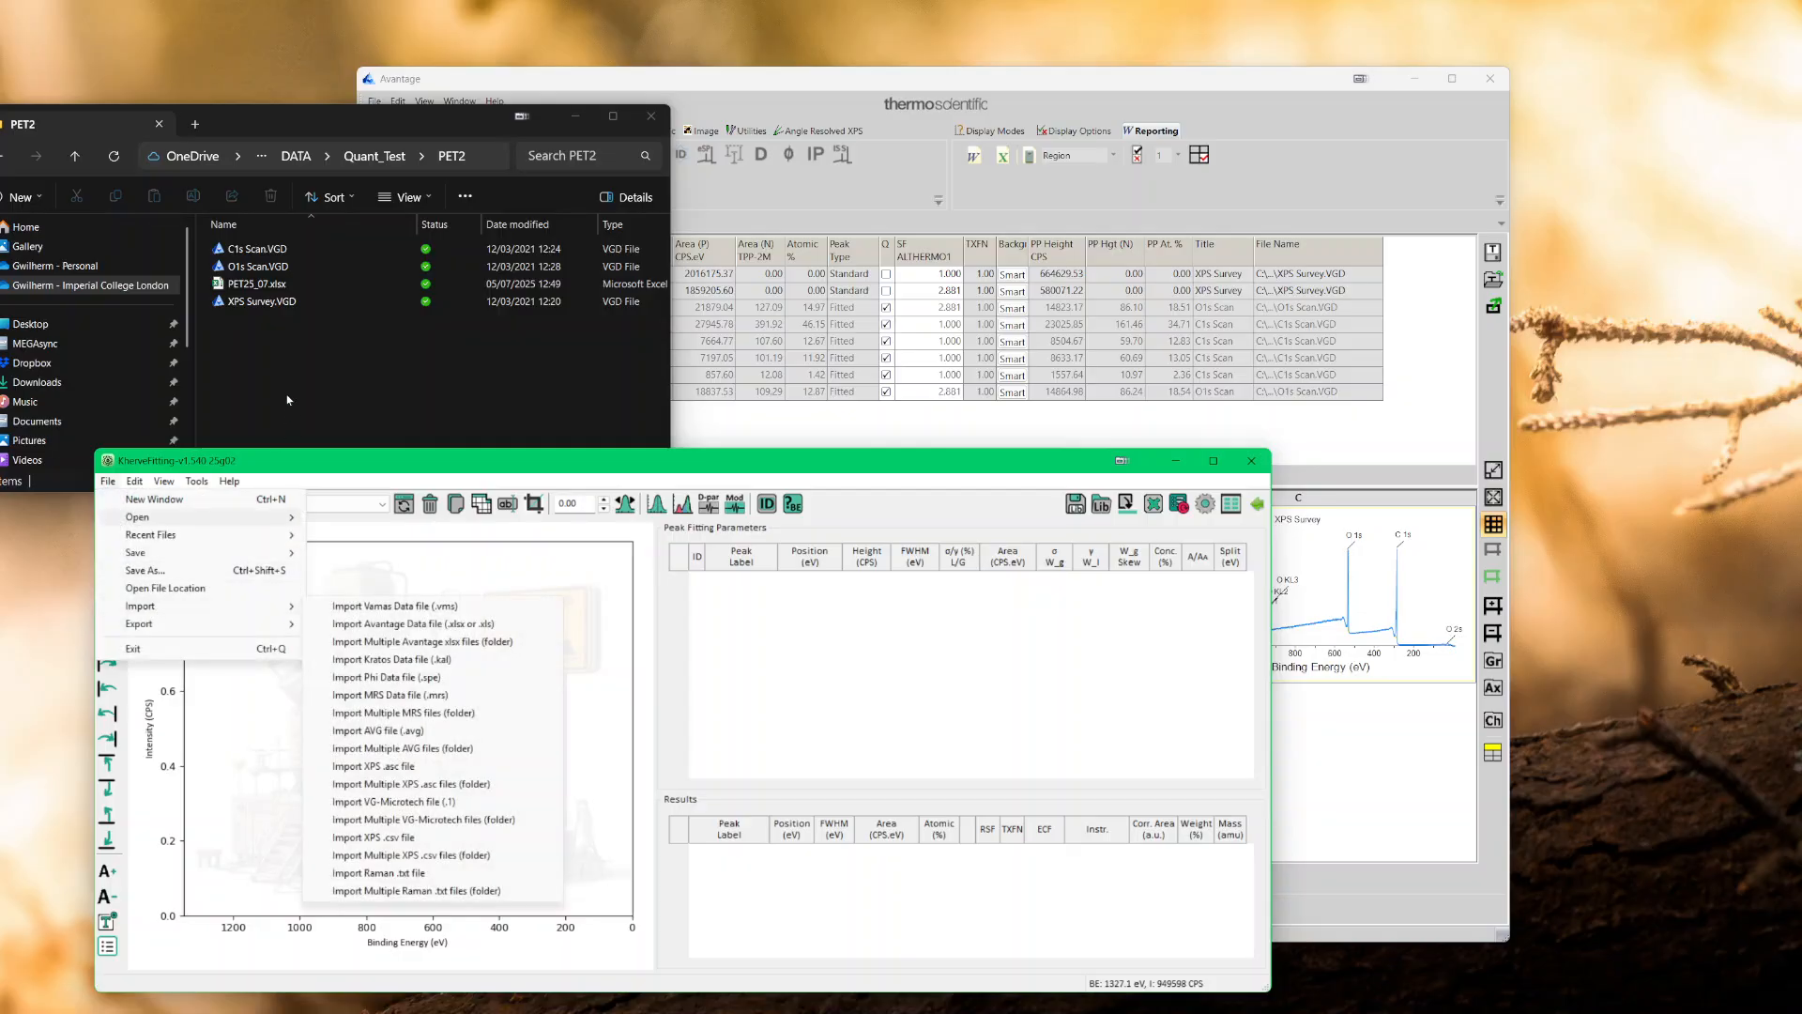
{"action": "left_click", "coordinate": [288, 400]}
{"action": "left_click_drag", "start_coordinate": [249, 283], "coordinate": [390, 780]}
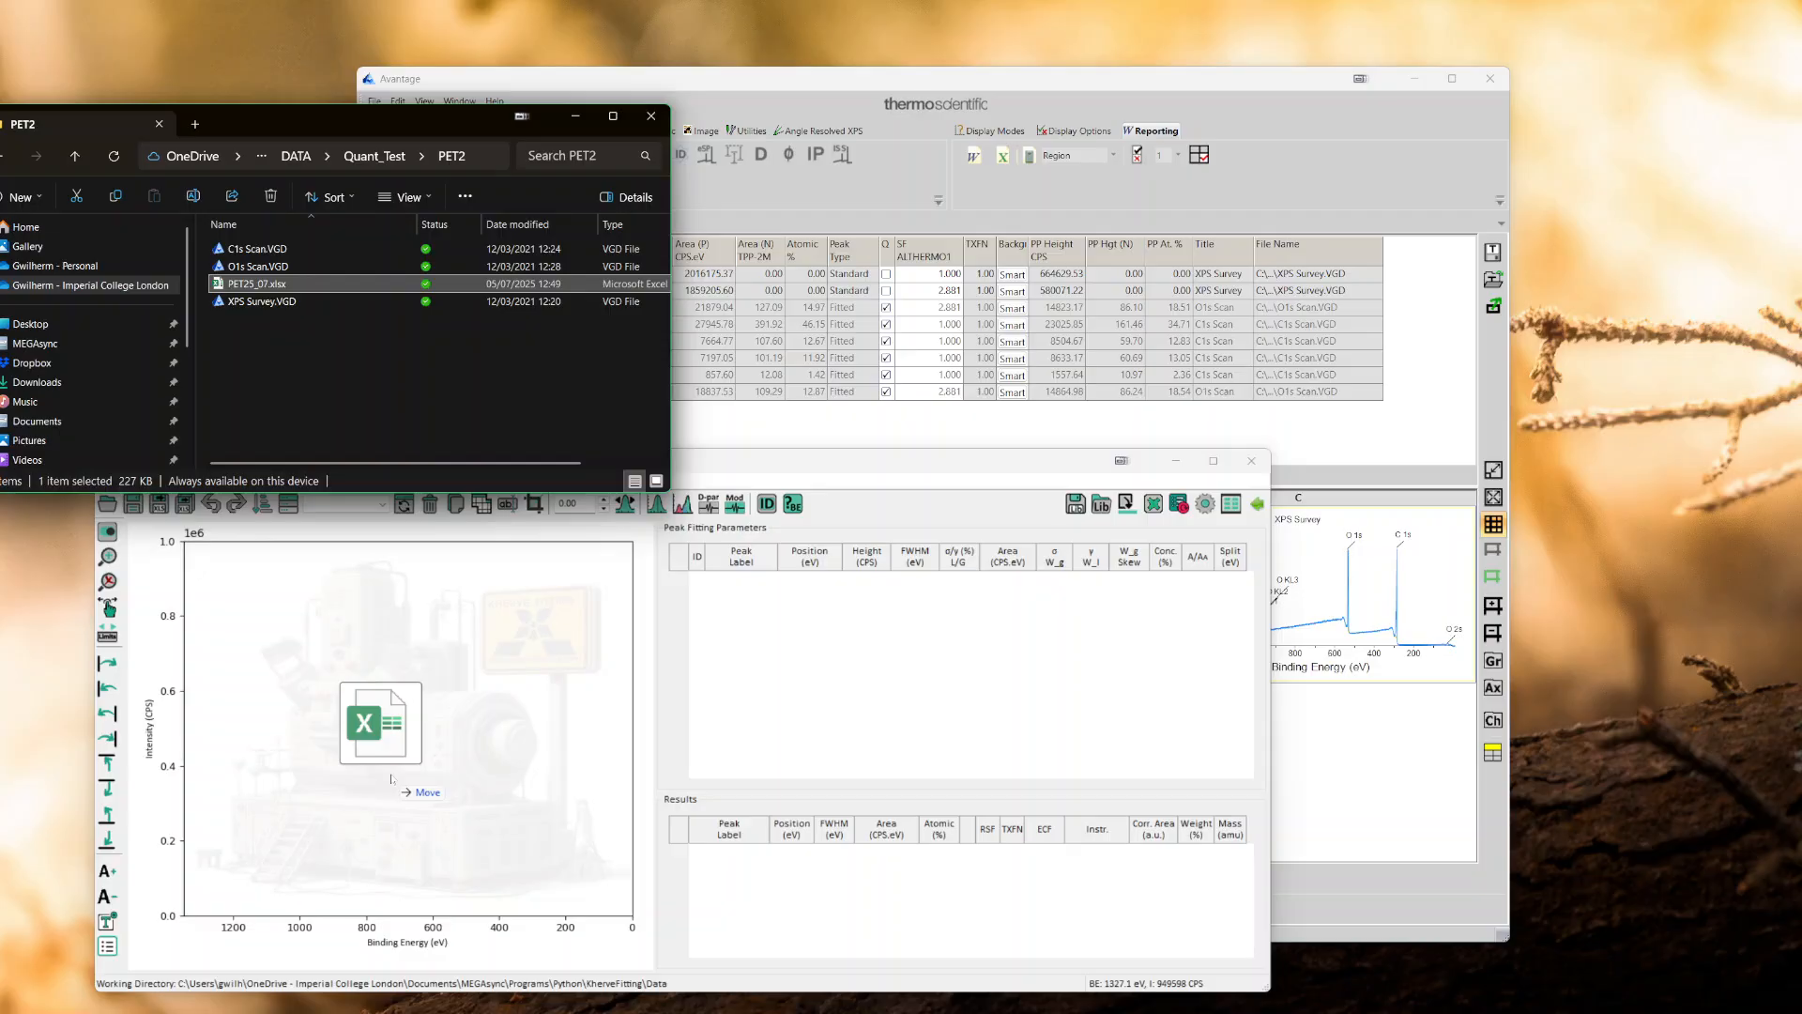
{"action": "left_click_drag", "start_coordinate": [390, 778], "coordinate": [391, 778]}
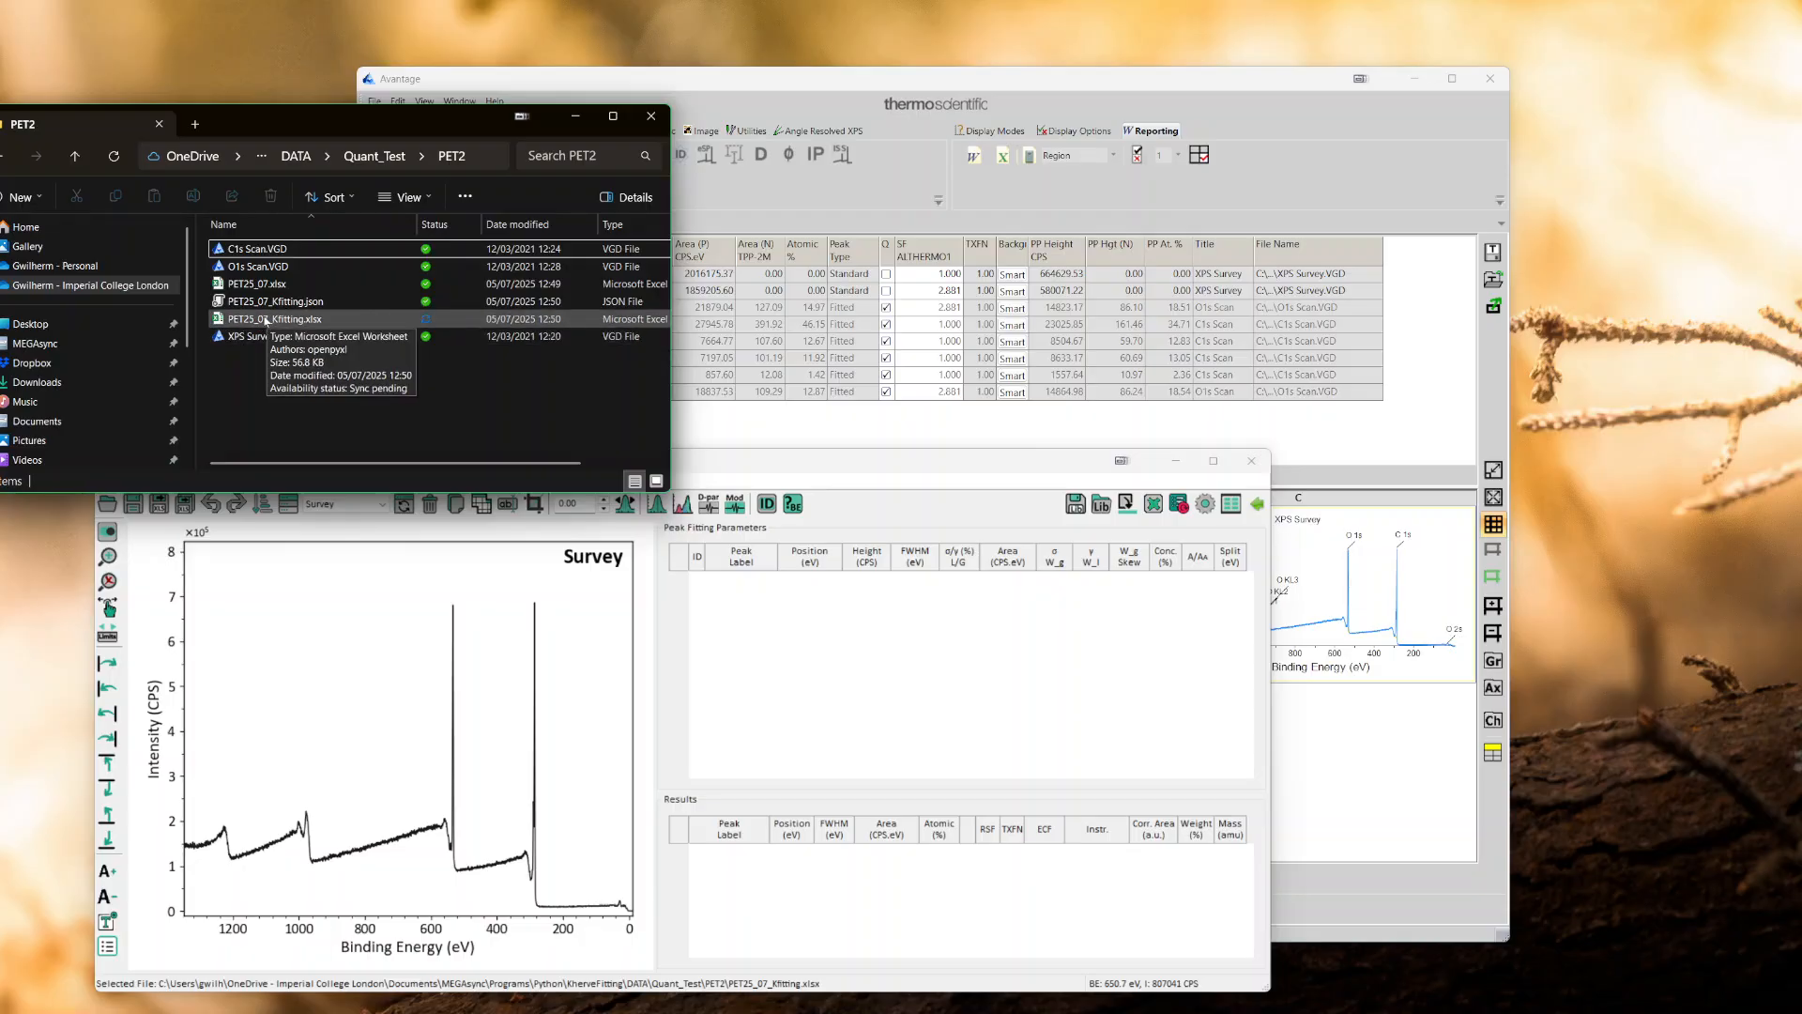
- Compare the survey with the one in Avantage, and display the C1s spectrum in KherveFitting
{"action": "left_click", "coordinate": [773, 425]}
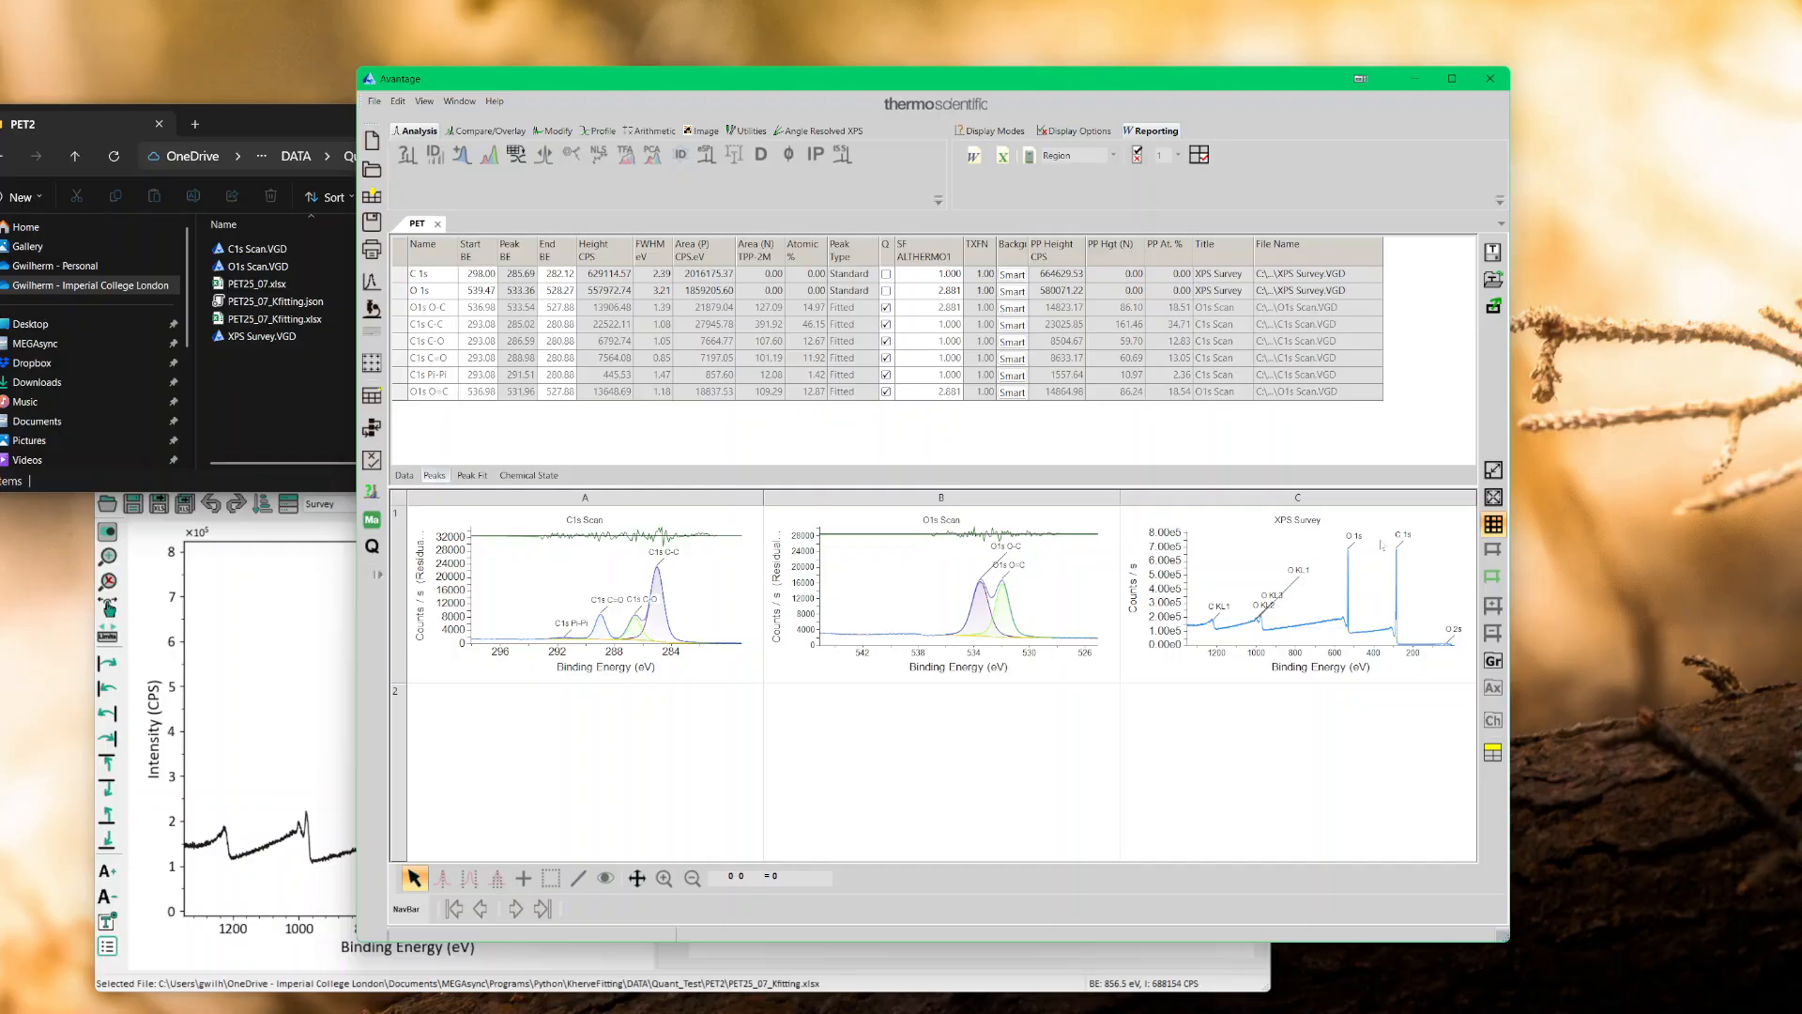
{"action": "left_click", "coordinate": [239, 620]}
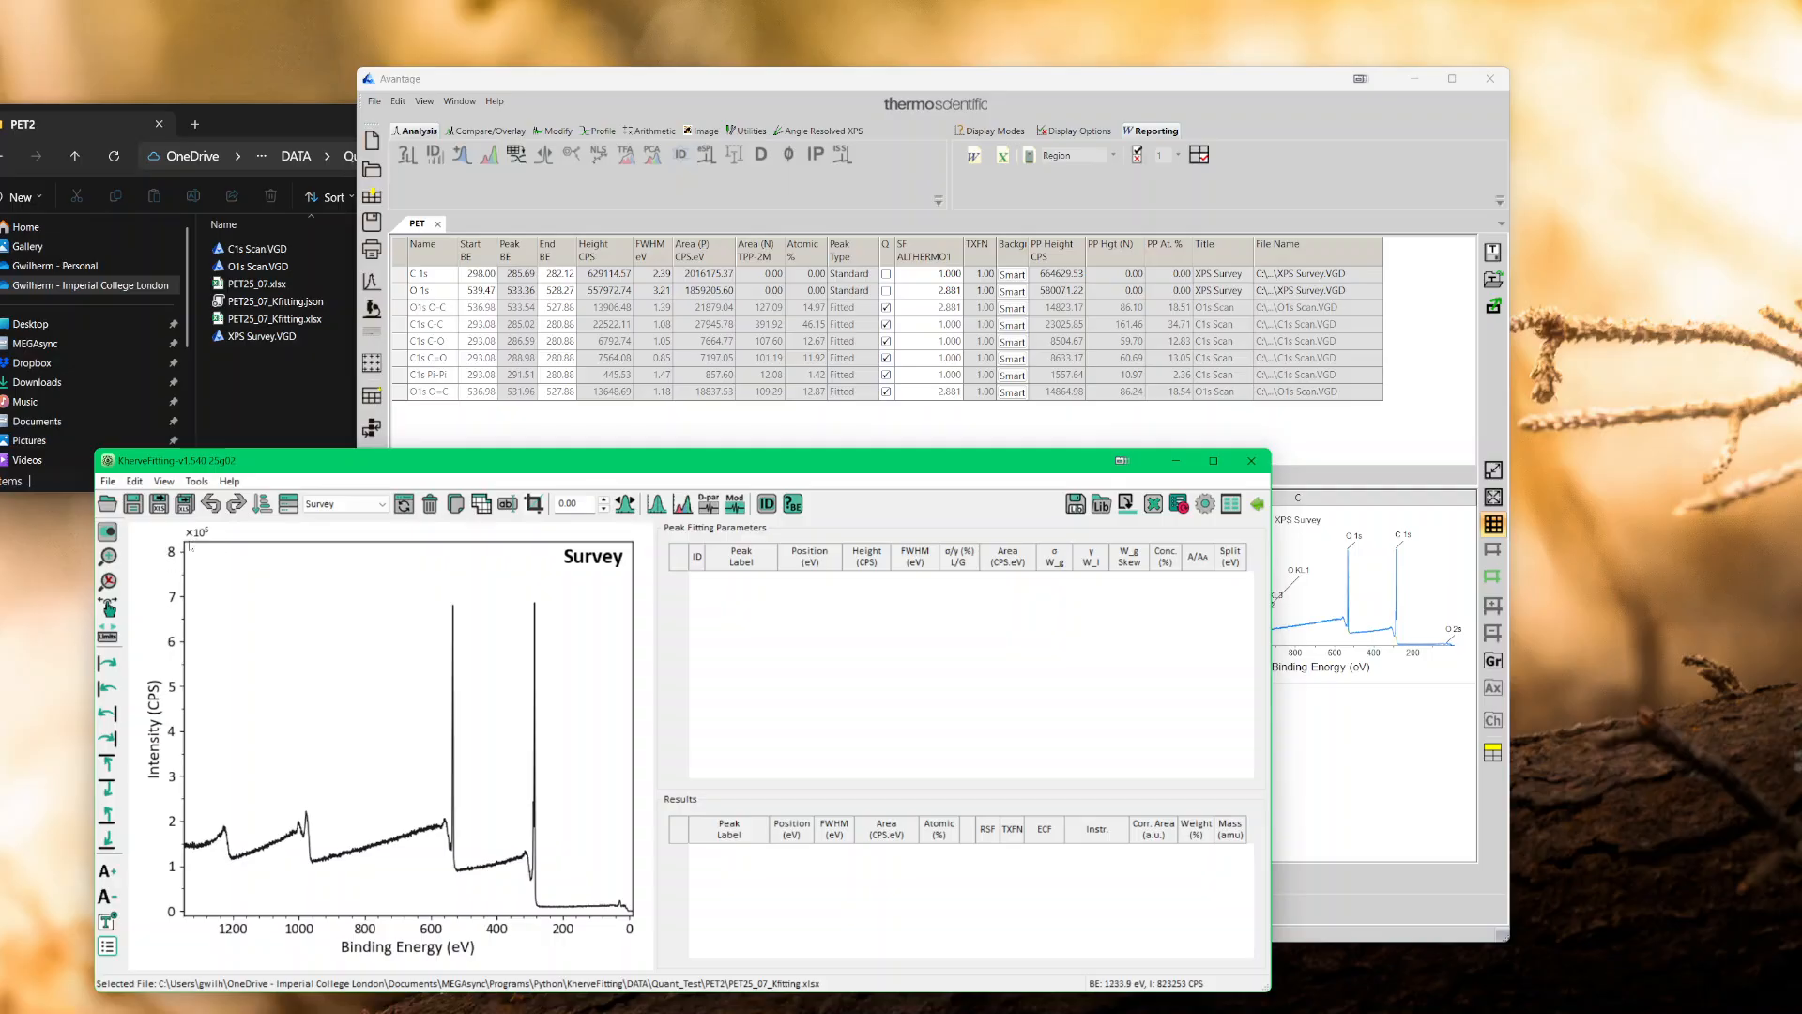
{"action": "left_click", "coordinate": [325, 510]}
{"action": "left_click", "coordinate": [324, 535]}
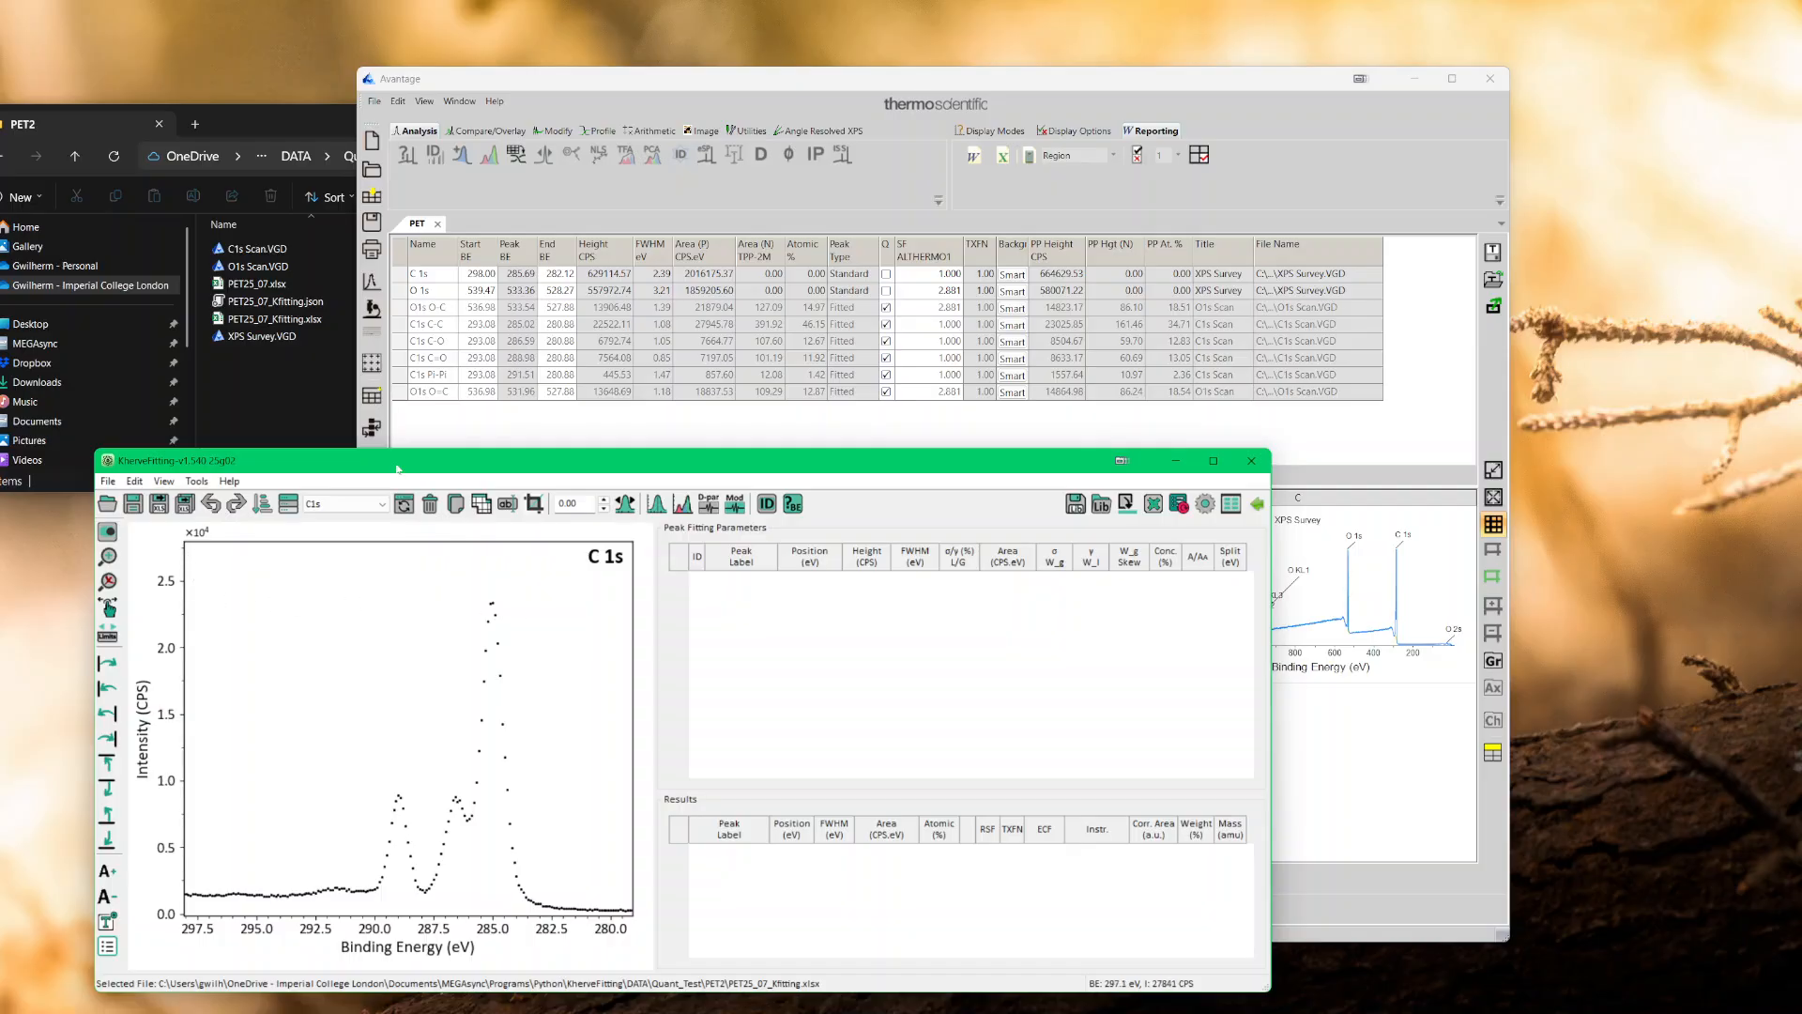
- Show the C1s Scan plot alone in Avantage, and return to KherveFitting, shifting its window slightly
{"action": "left_click", "coordinate": [1126, 91]}
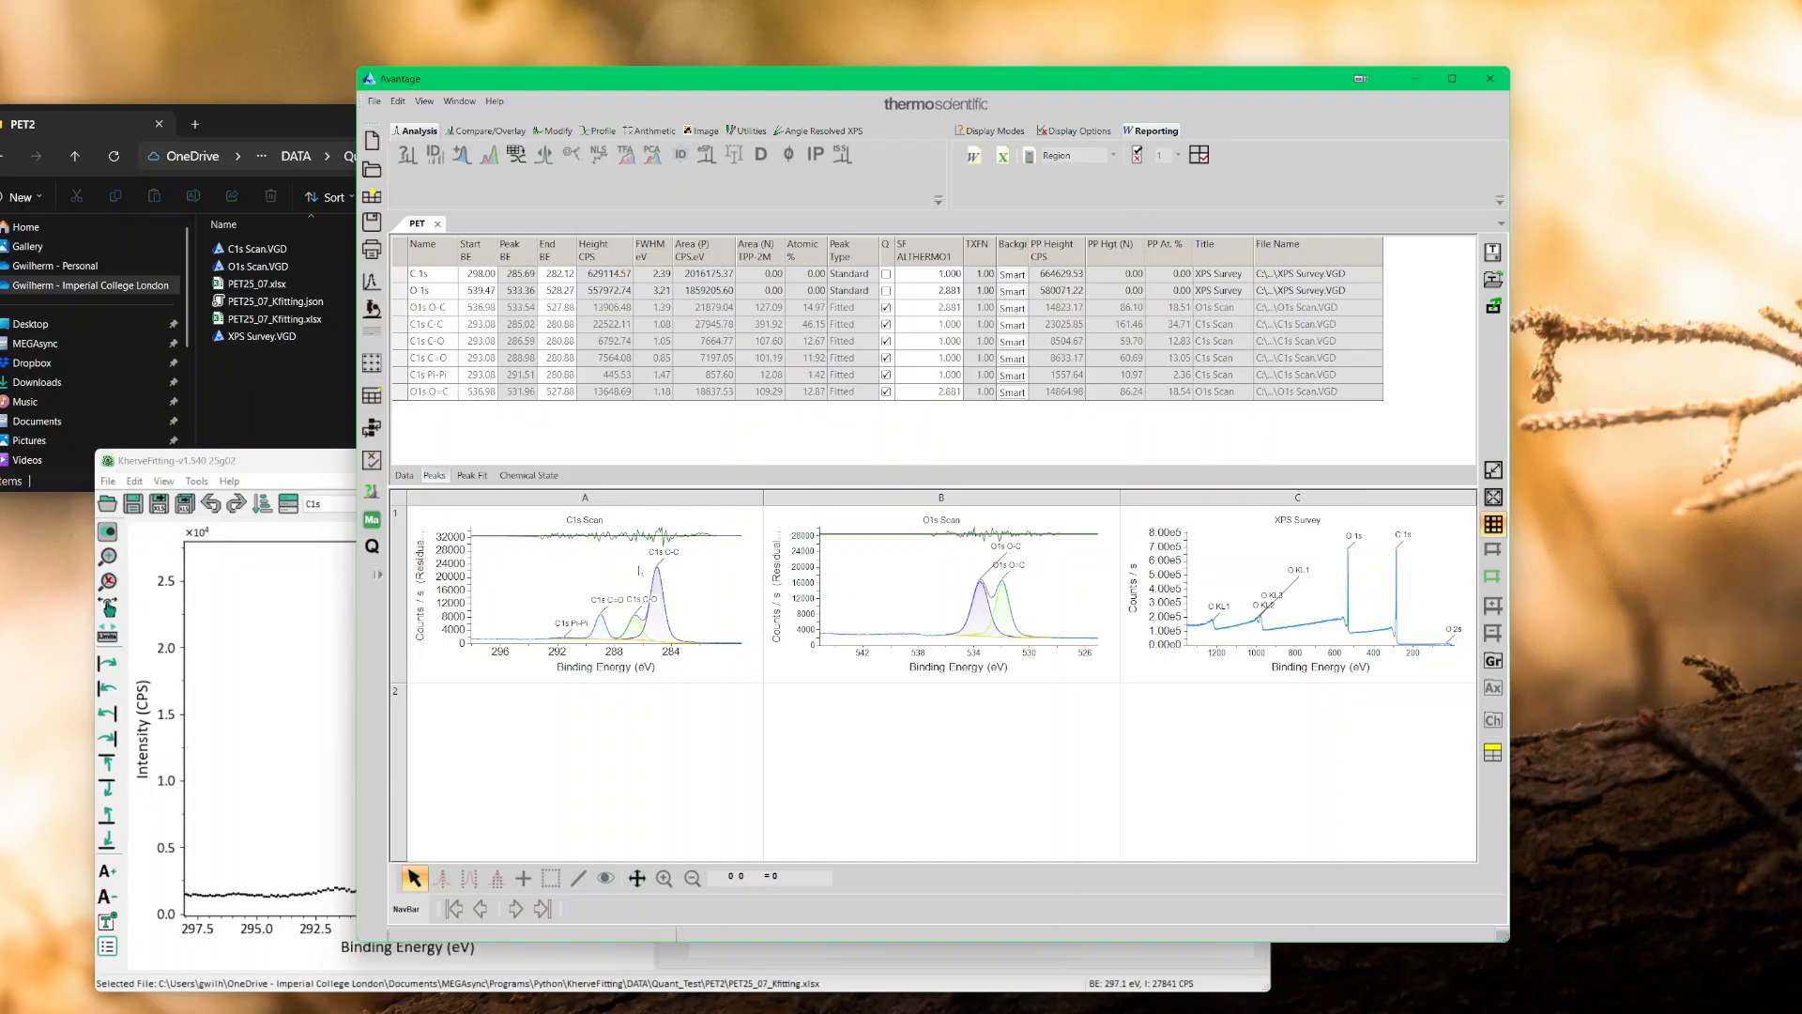
{"action": "left_click", "coordinate": [695, 647]}
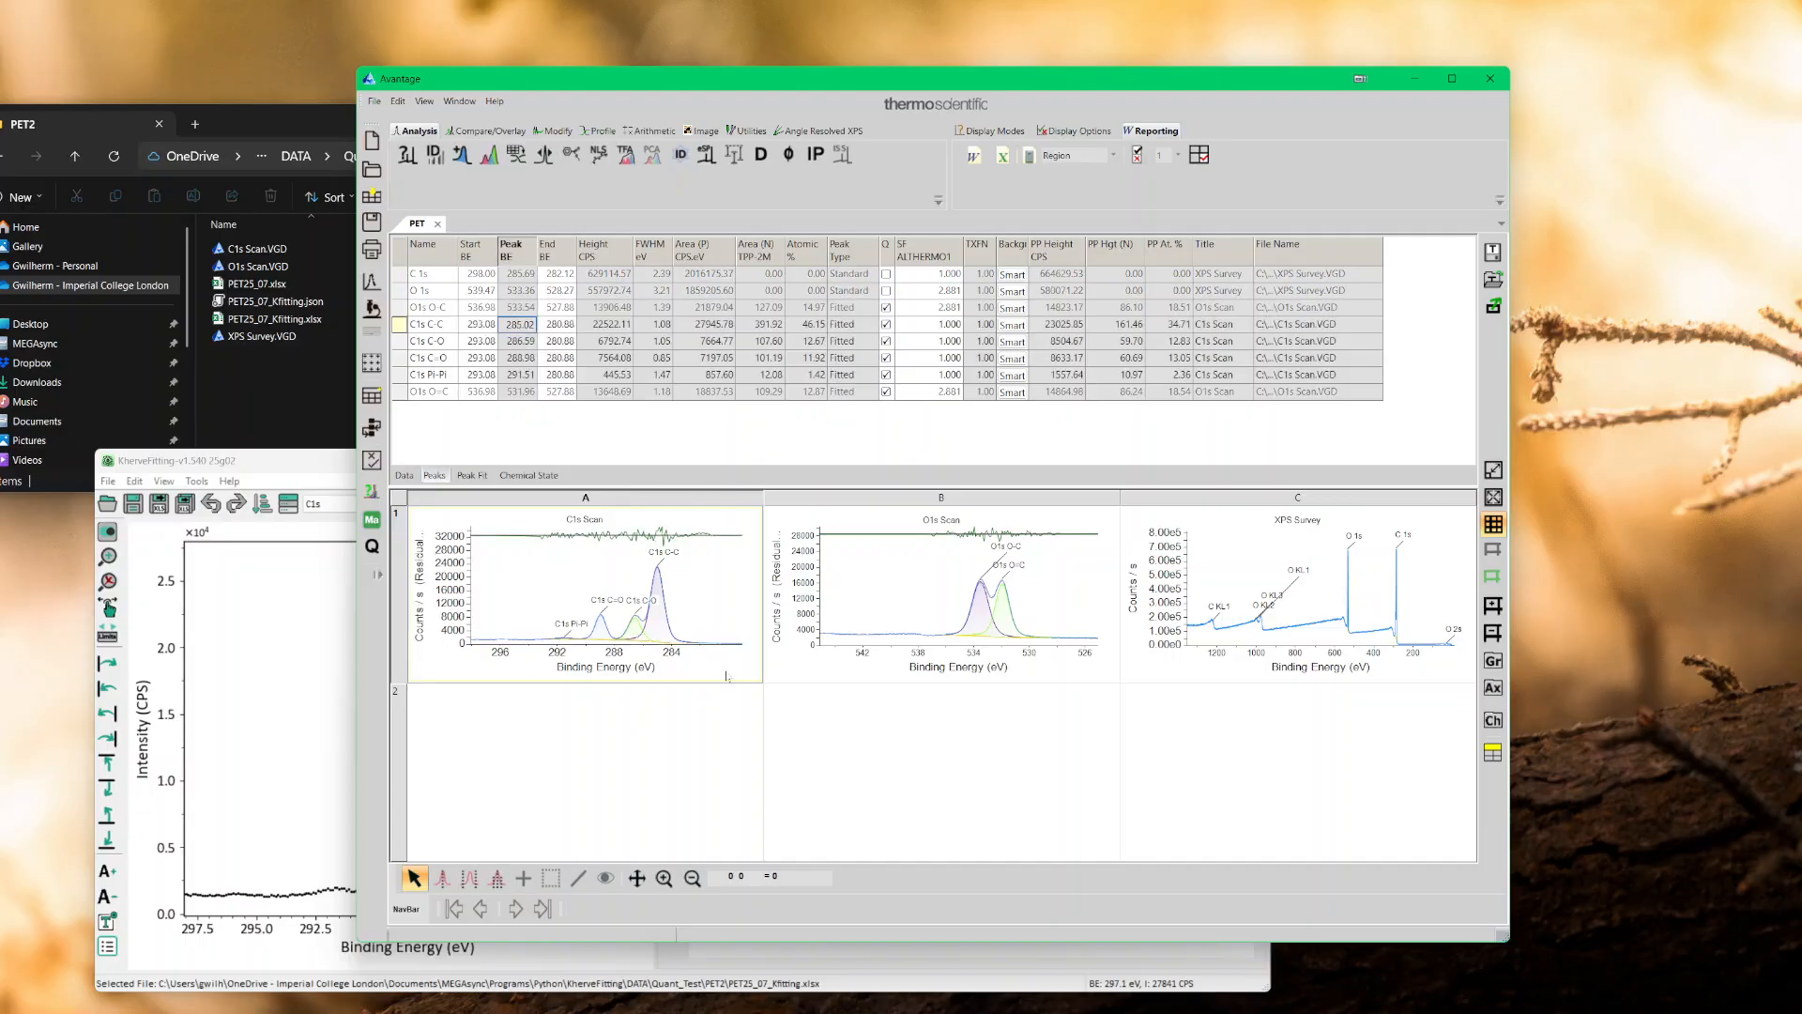
{"action": "left_click", "coordinate": [1493, 496]}
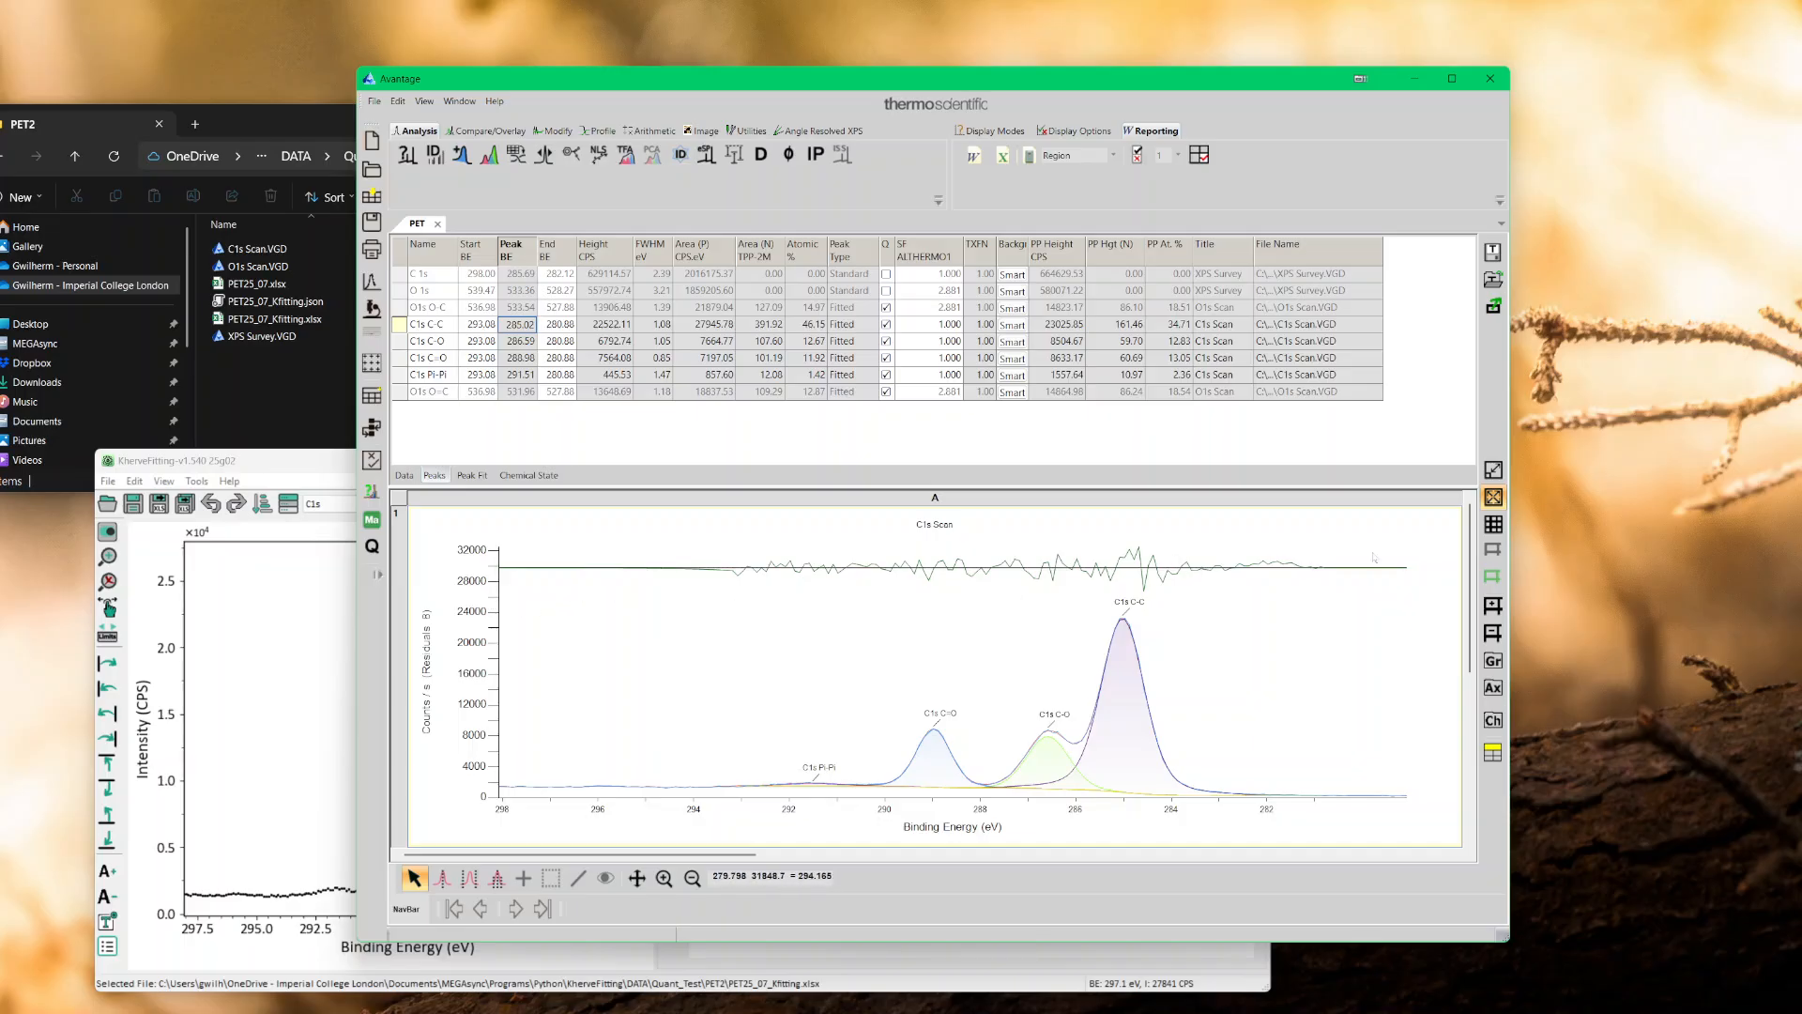
{"action": "left_click", "coordinate": [296, 615]}
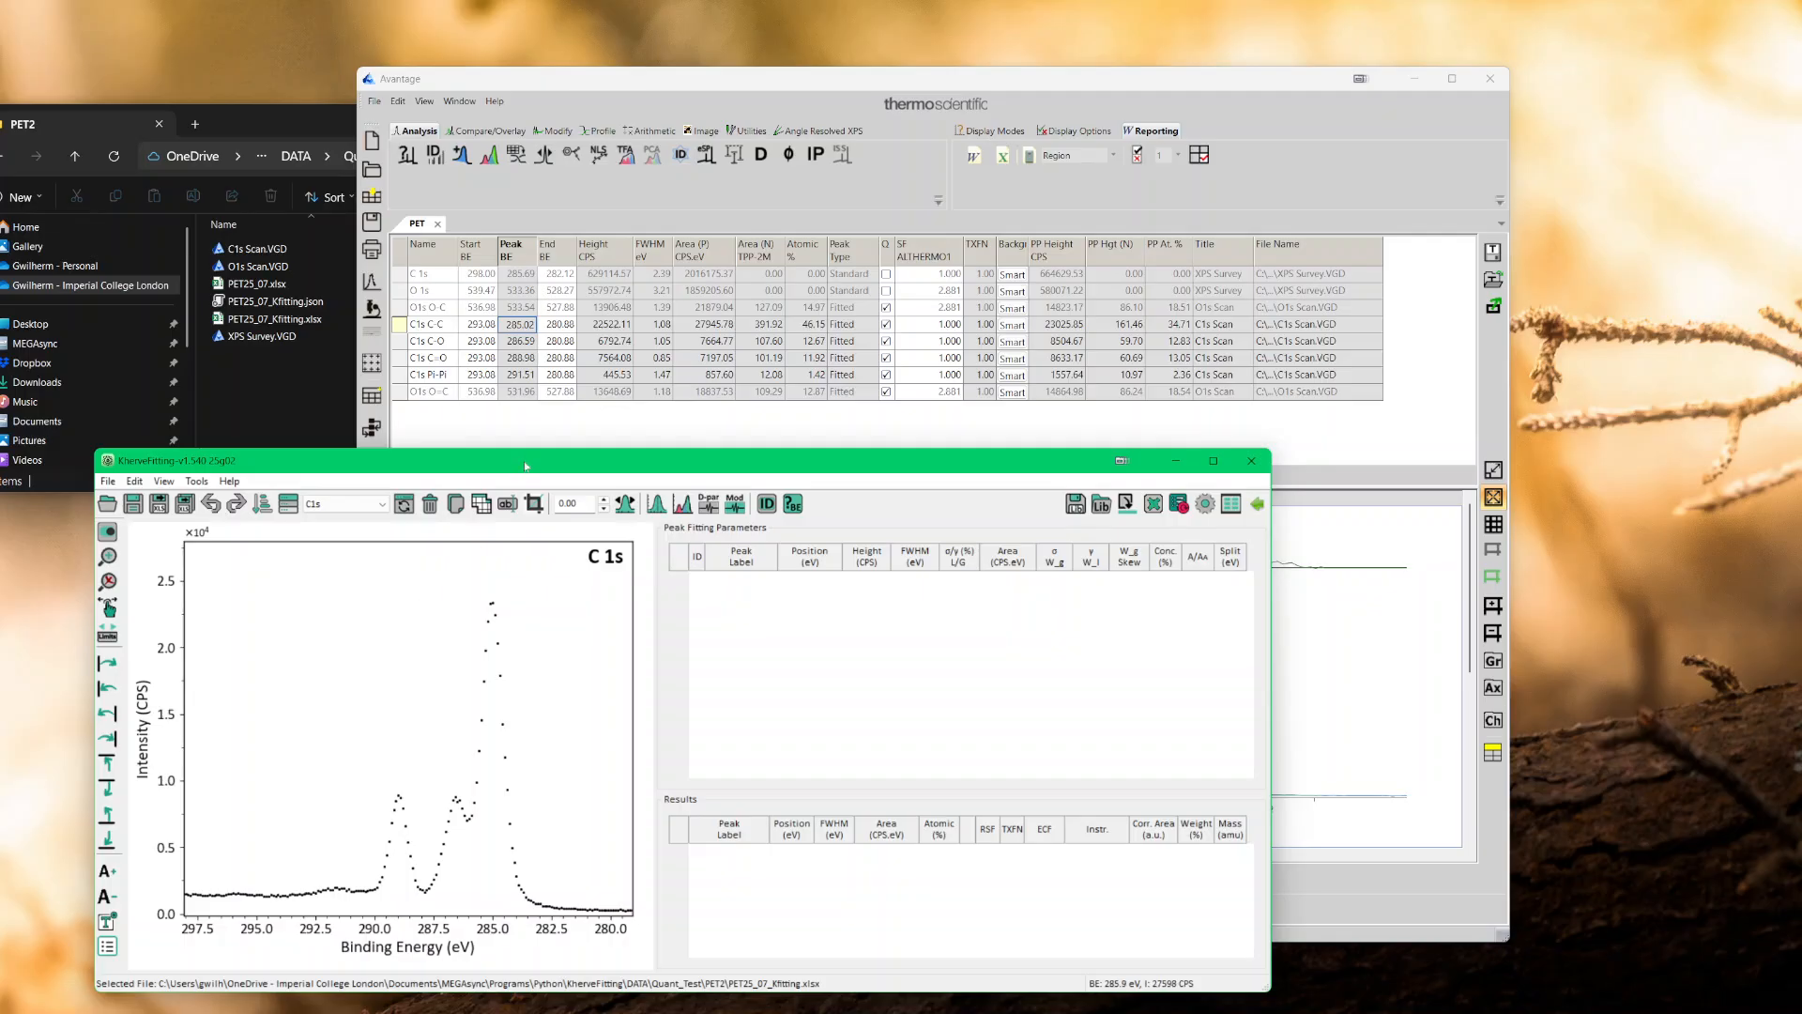
{"action": "left_click_drag", "start_coordinate": [526, 465], "coordinate": [555, 453]}
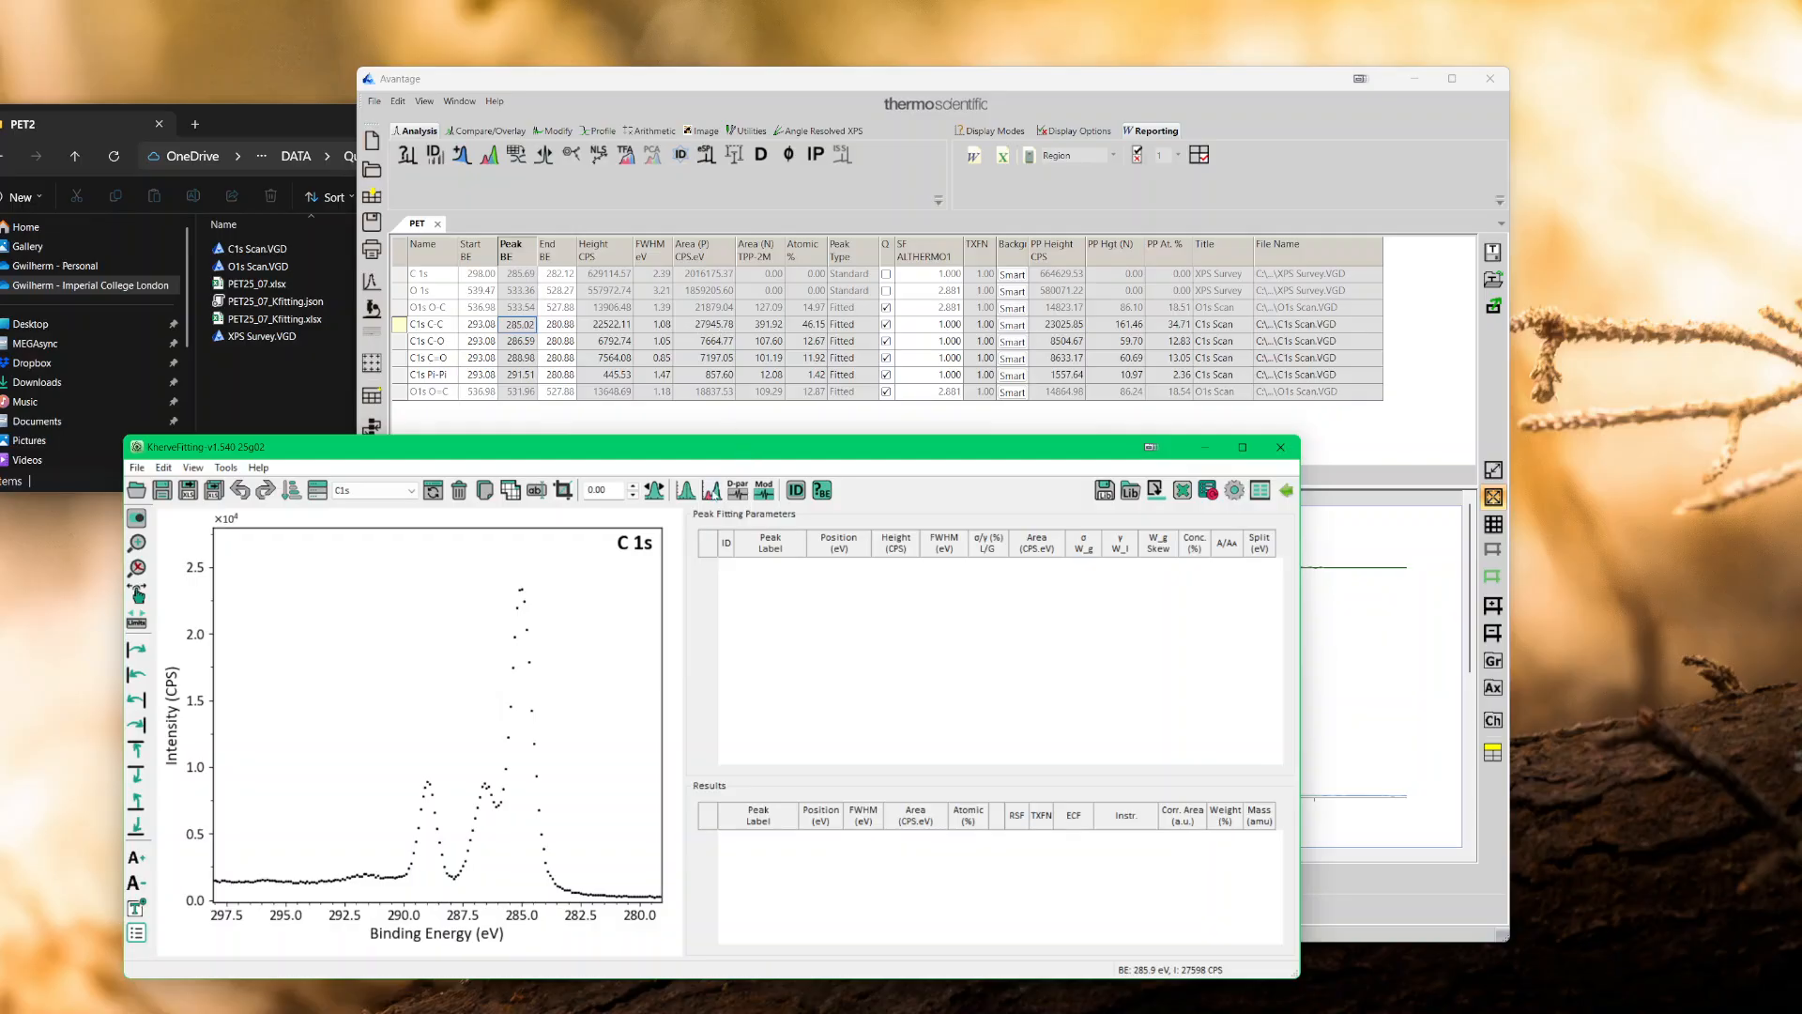
- Create a Multi-Regions Smart background on the C1s spectrum between about 294 and 281.6 eV, and check it near the baseline
{"action": "left_click", "coordinate": [711, 490]}
{"action": "left_click_drag", "start_coordinate": [714, 560], "coordinate": [877, 560]}
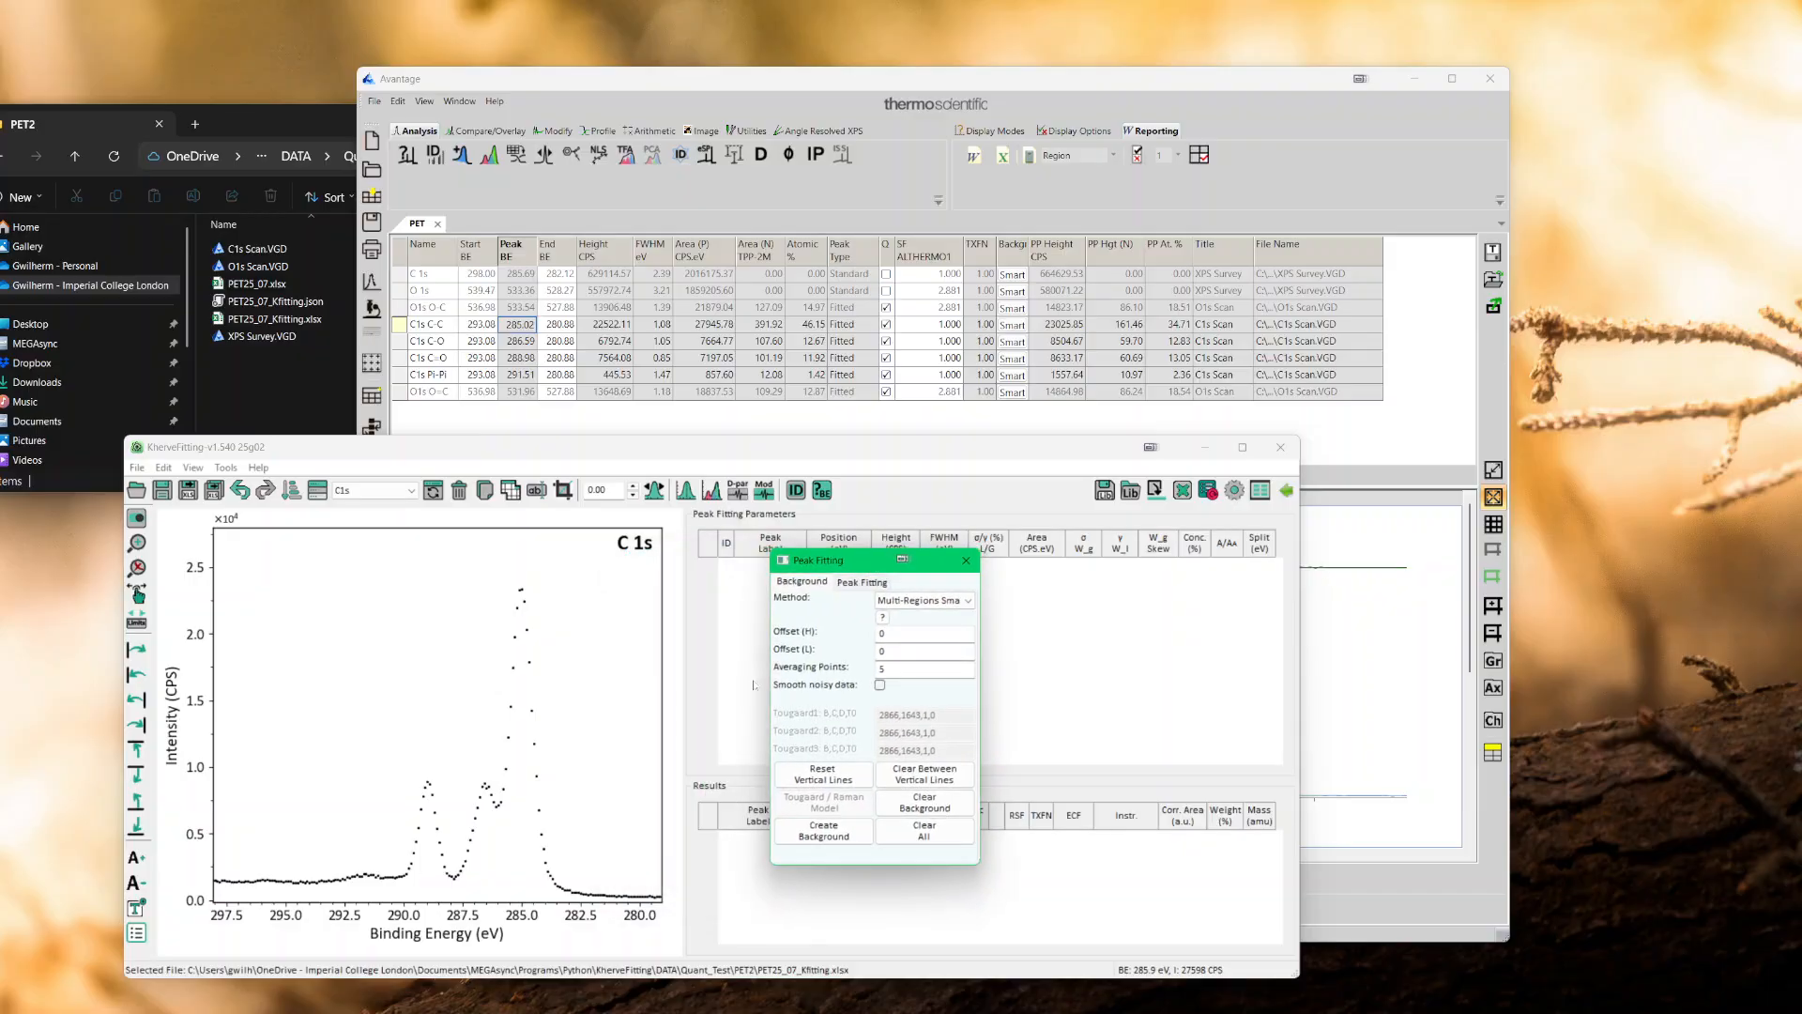
{"action": "left_click", "coordinate": [602, 862]}
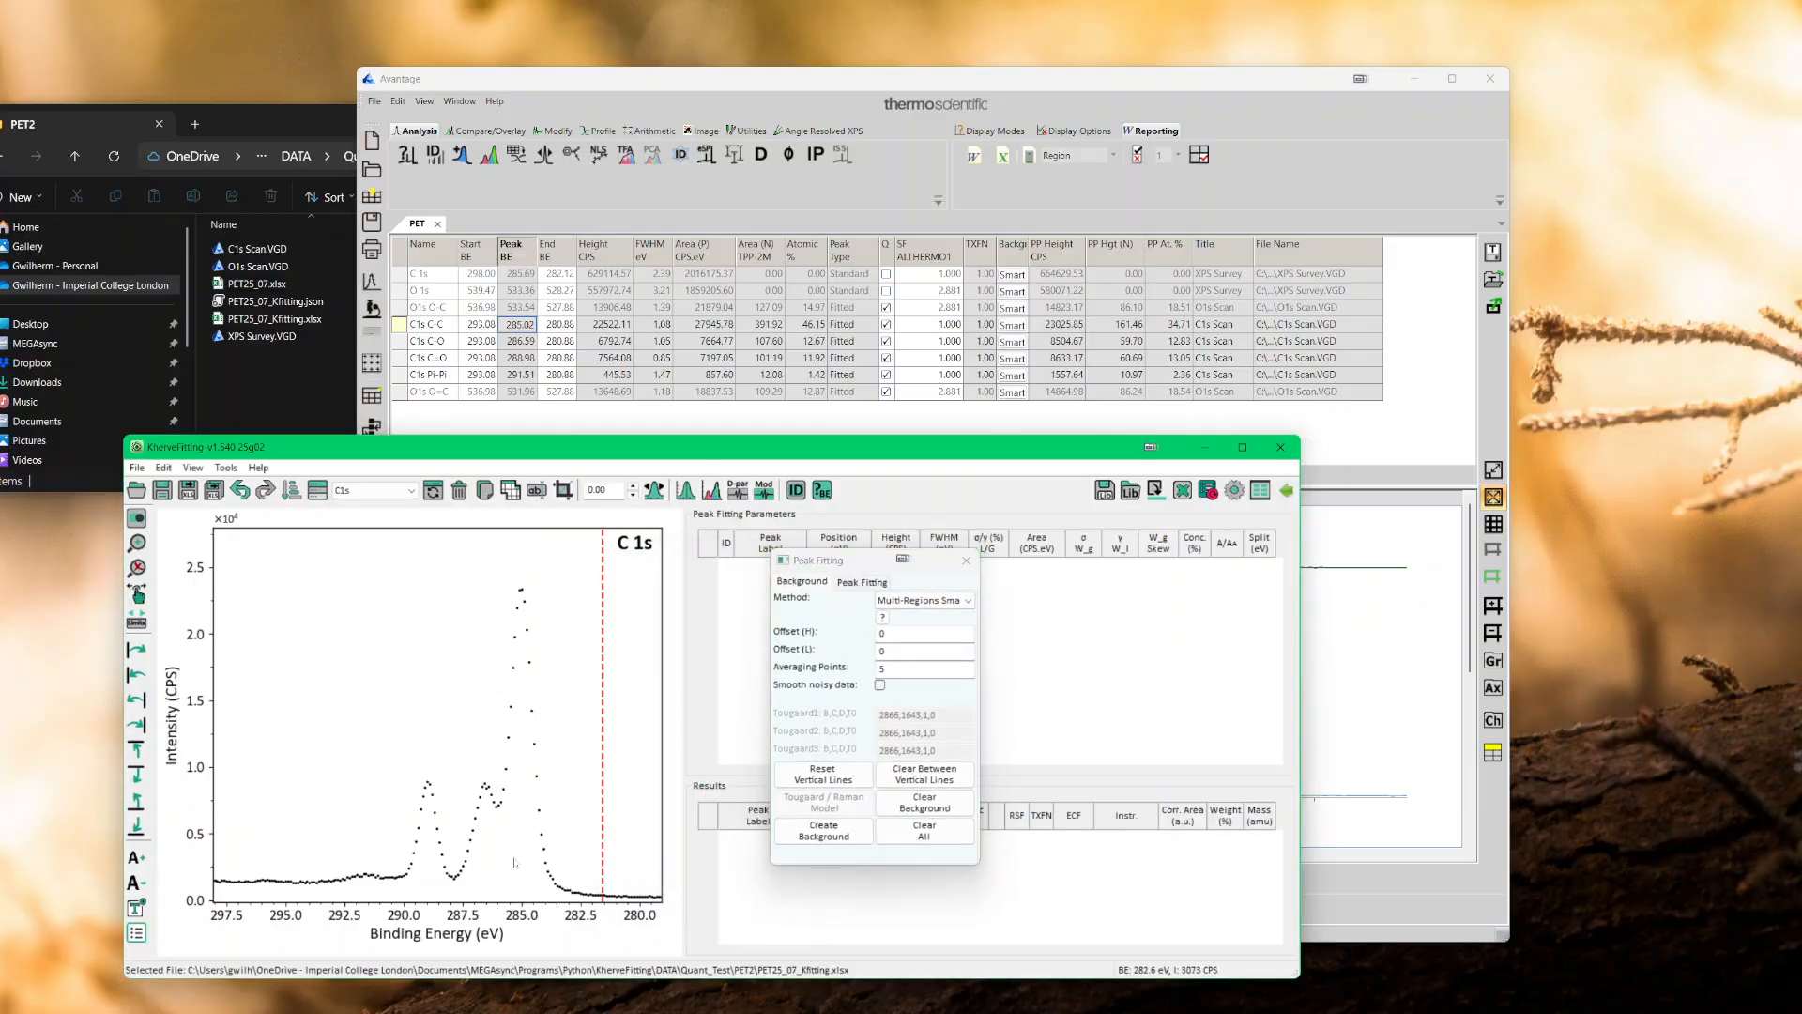
{"action": "left_click", "coordinate": [309, 864]}
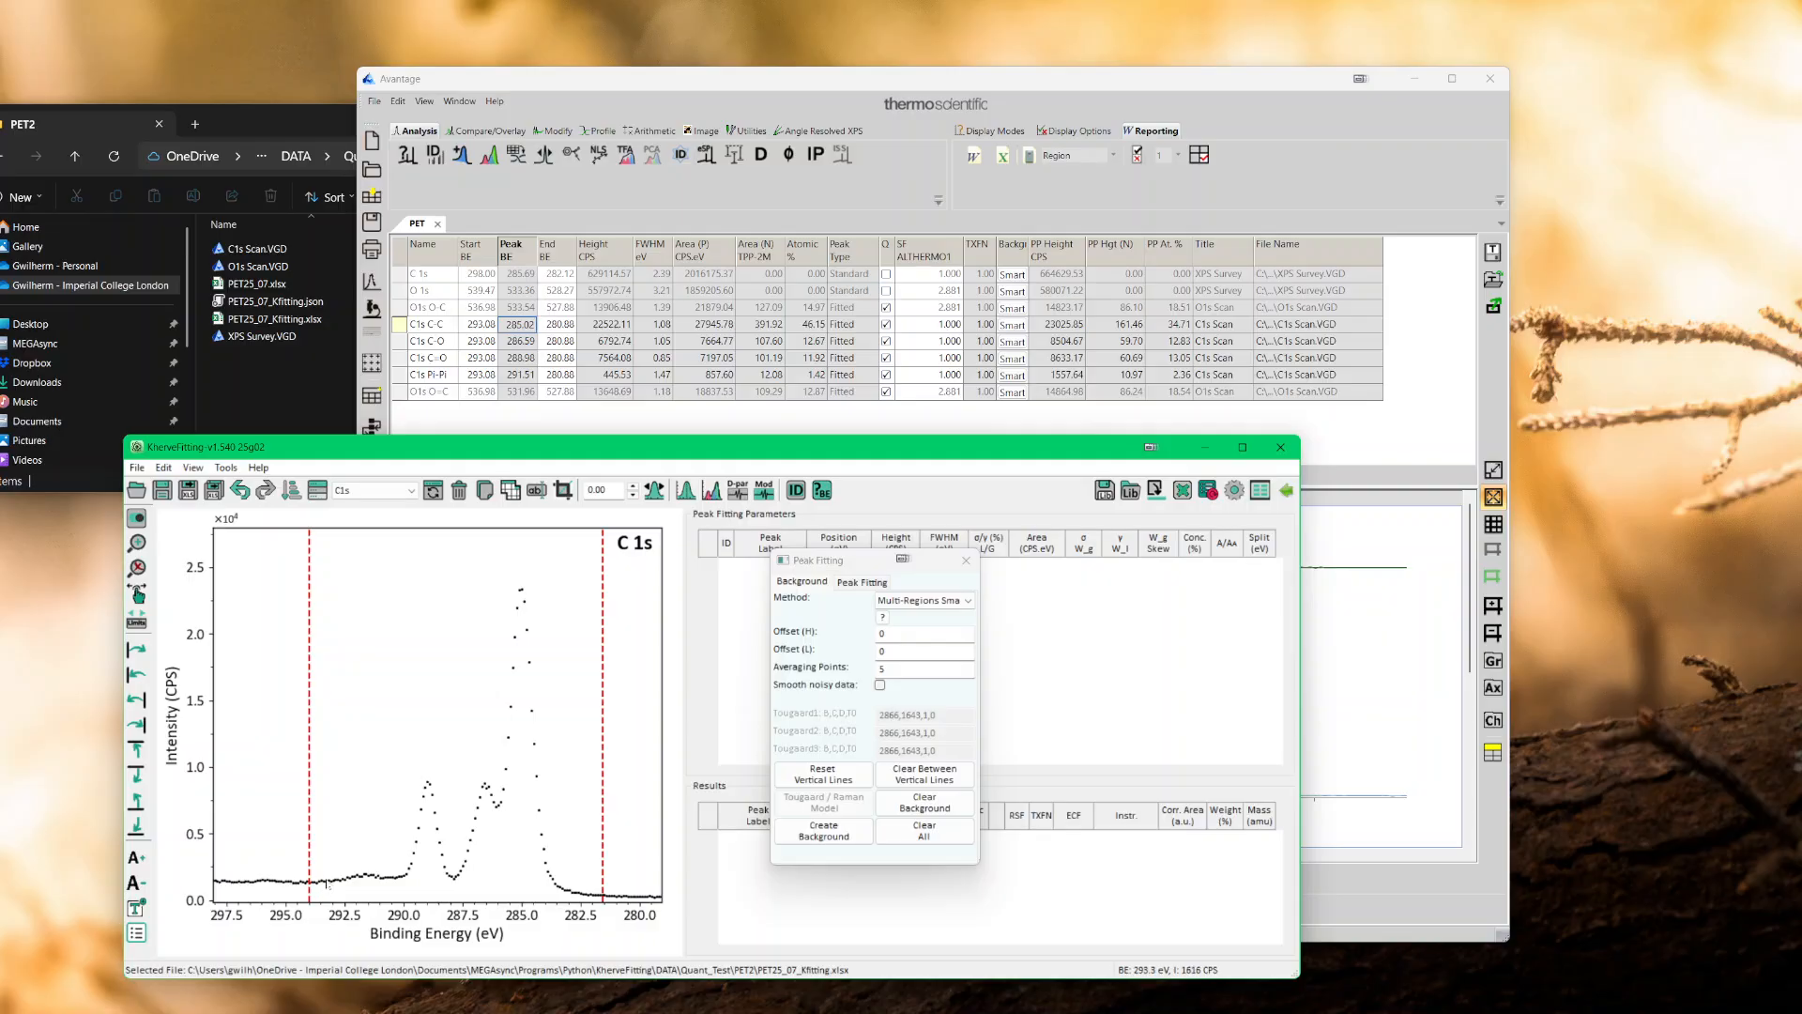
{"action": "left_click", "coordinate": [811, 830]}
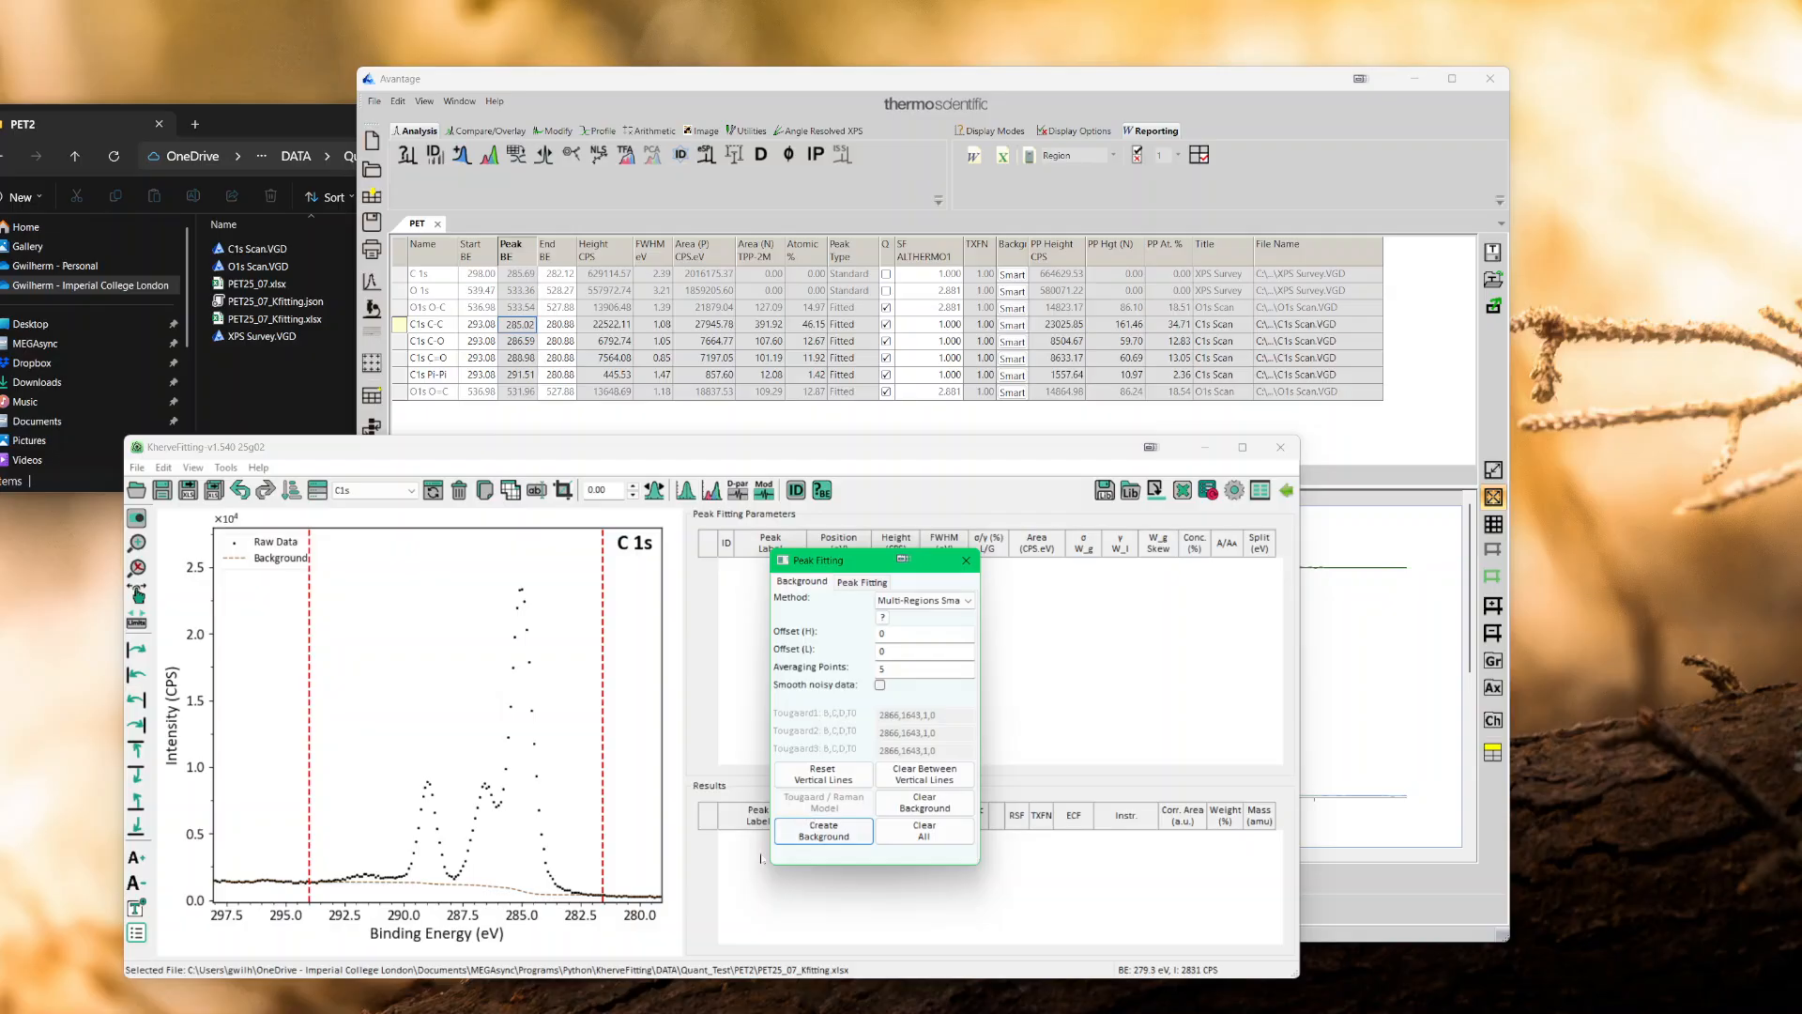
{"action": "scroll", "coordinate": [637, 886], "scroll_direction": "up", "scroll_amount": 8}
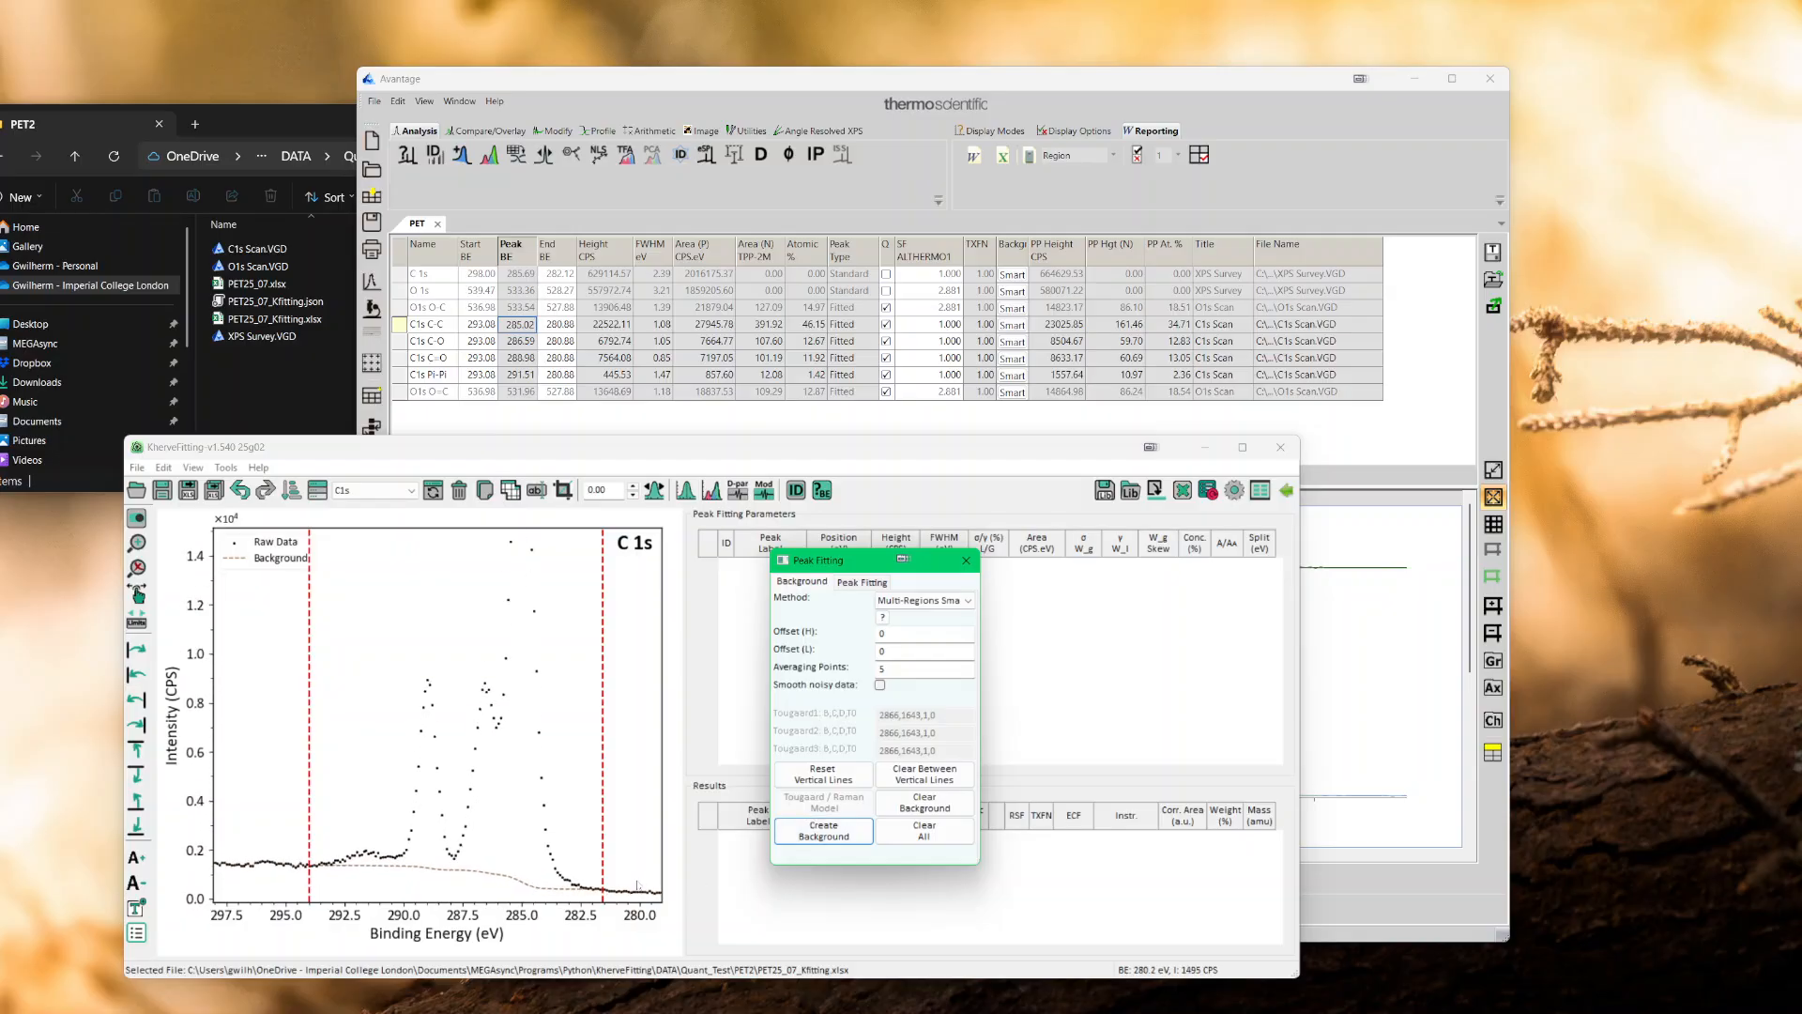
{"action": "scroll", "coordinate": [638, 886], "scroll_direction": "up", "scroll_amount": 2}
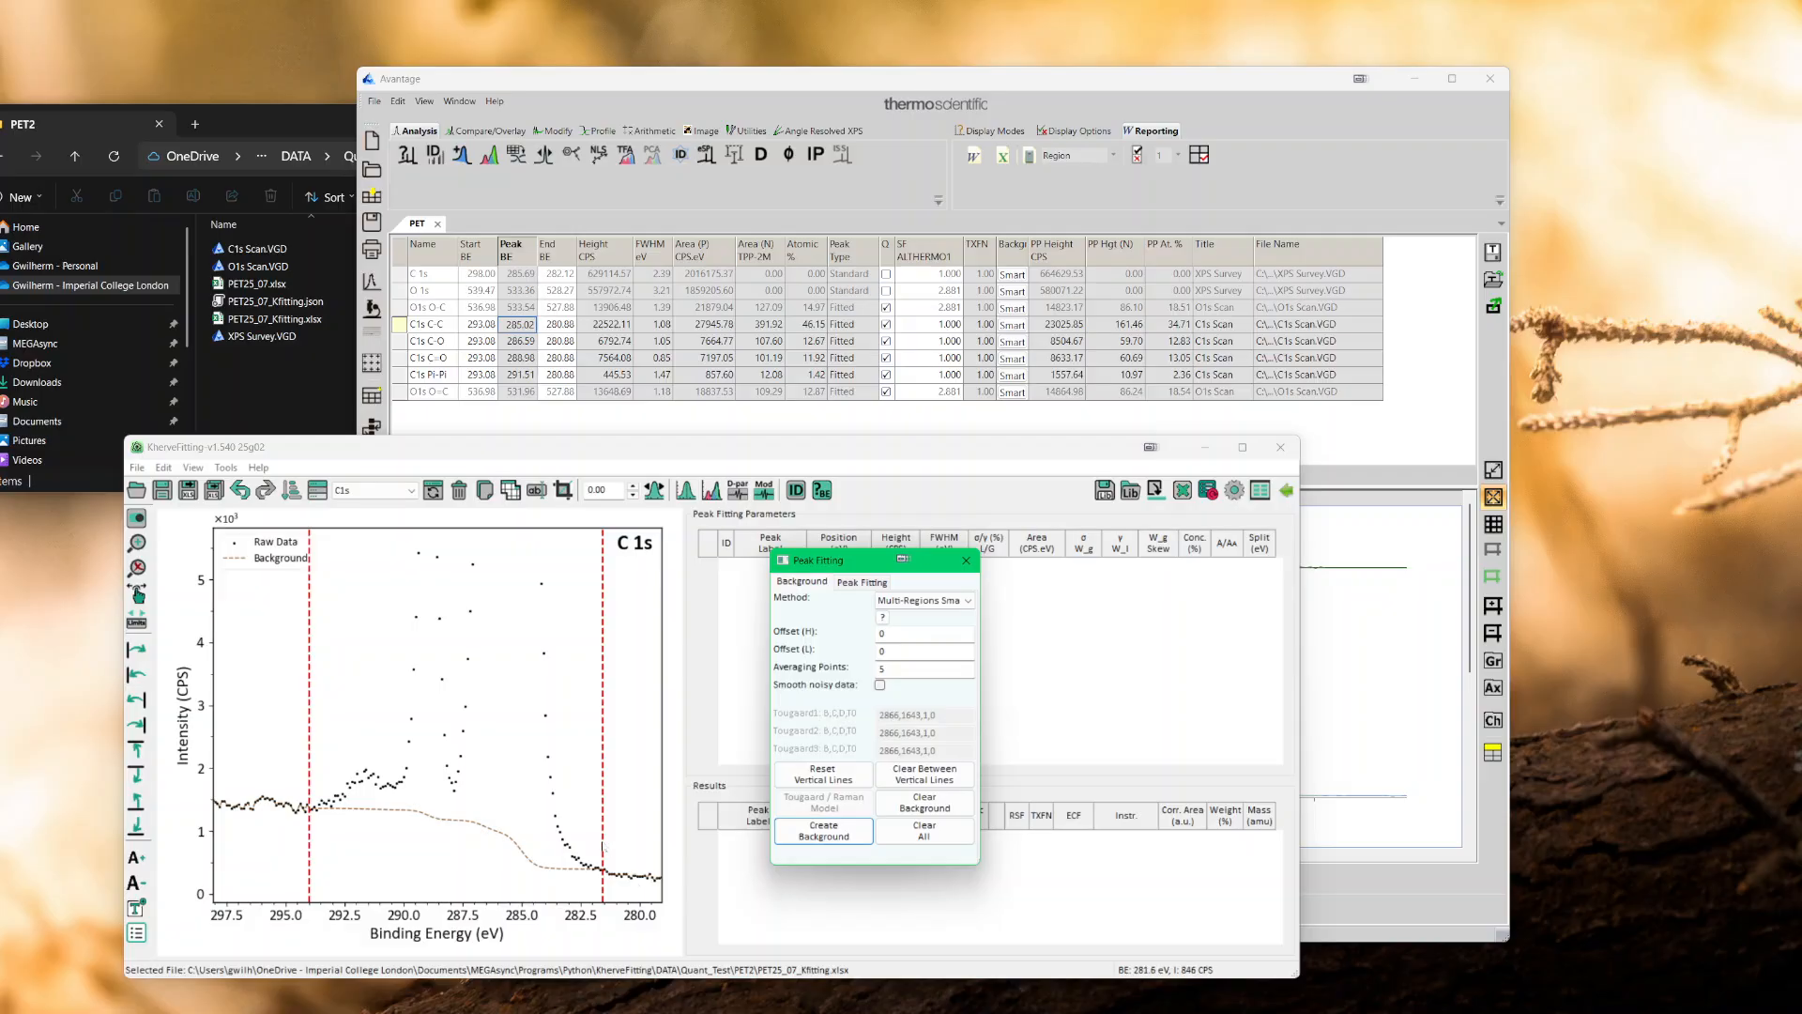
- Extend the background's low-binding-energy limit to about 279.8 eV, and recreate the background over the wider range
{"action": "left_click_drag", "start_coordinate": [603, 854], "coordinate": [645, 858]}
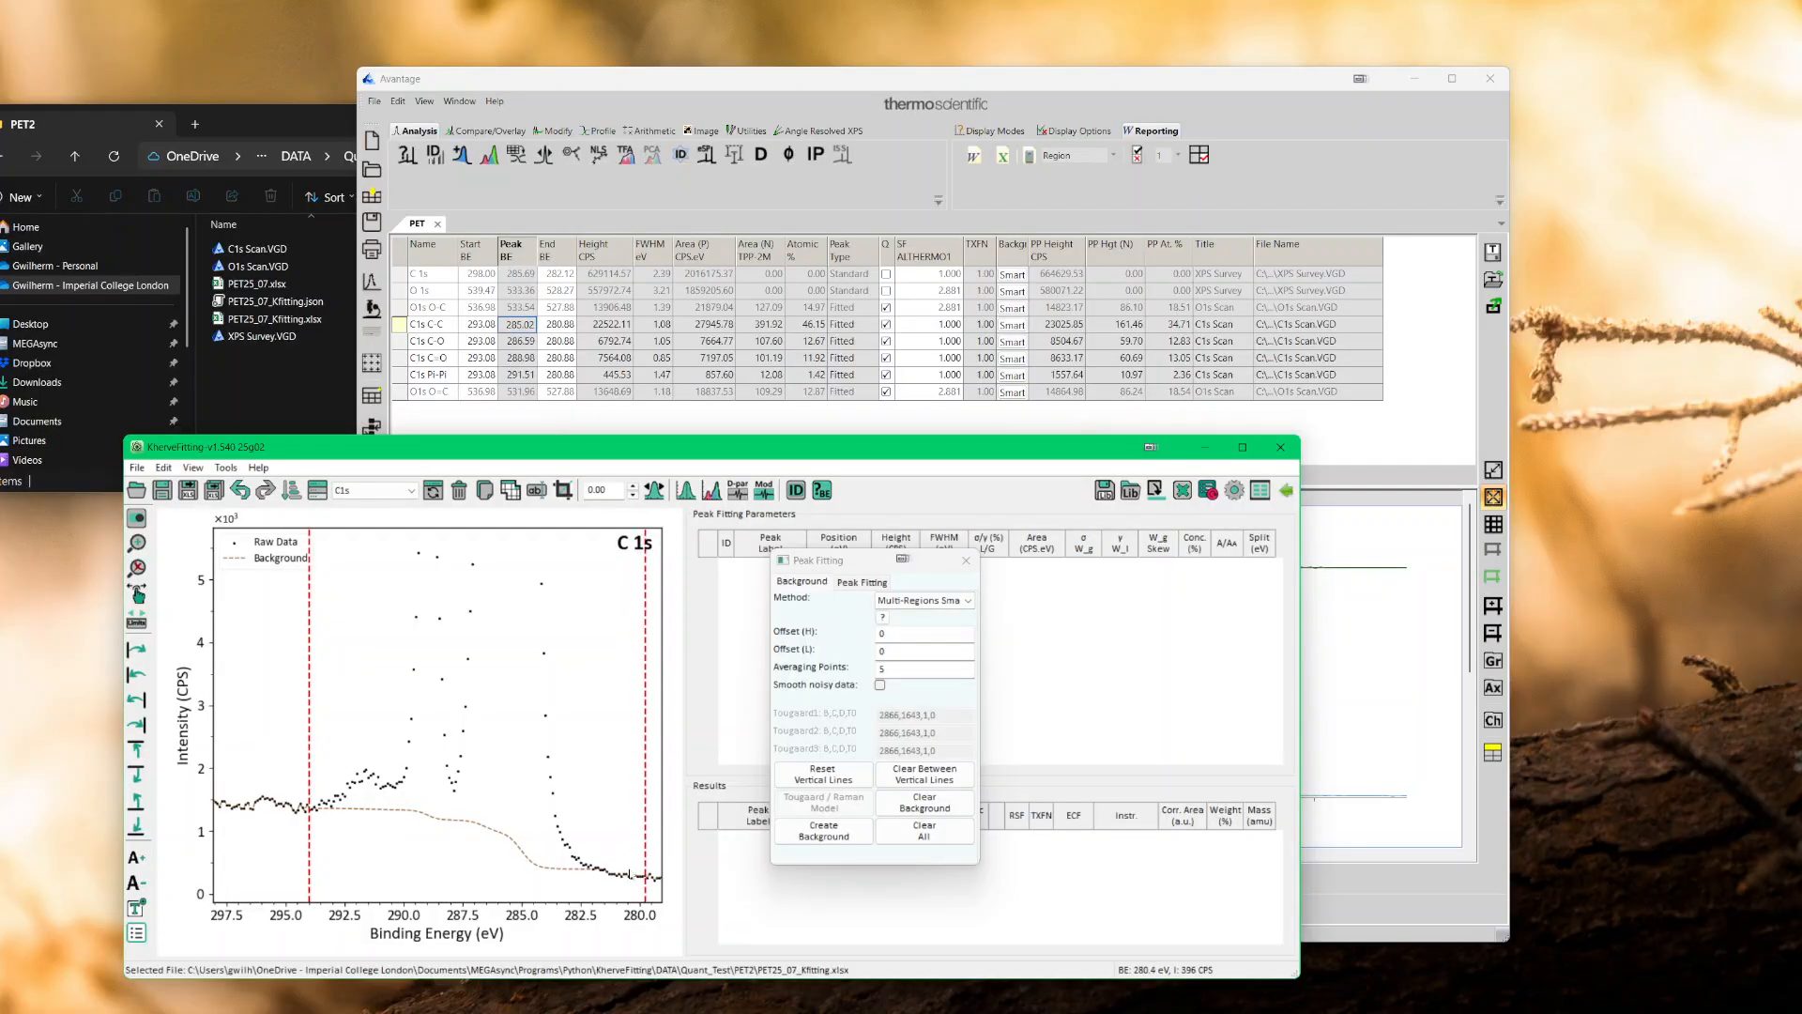
{"action": "mouse_move", "coordinate": [625, 876]}
{"action": "left_mouse_down"}
{"action": "mouse_move", "coordinate": [626, 849]}
{"action": "mouse_move", "coordinate": [635, 879]}
{"action": "left_mouse_up"}
{"action": "right_click", "coordinate": [444, 655]}
{"action": "left_click", "coordinate": [540, 668]}
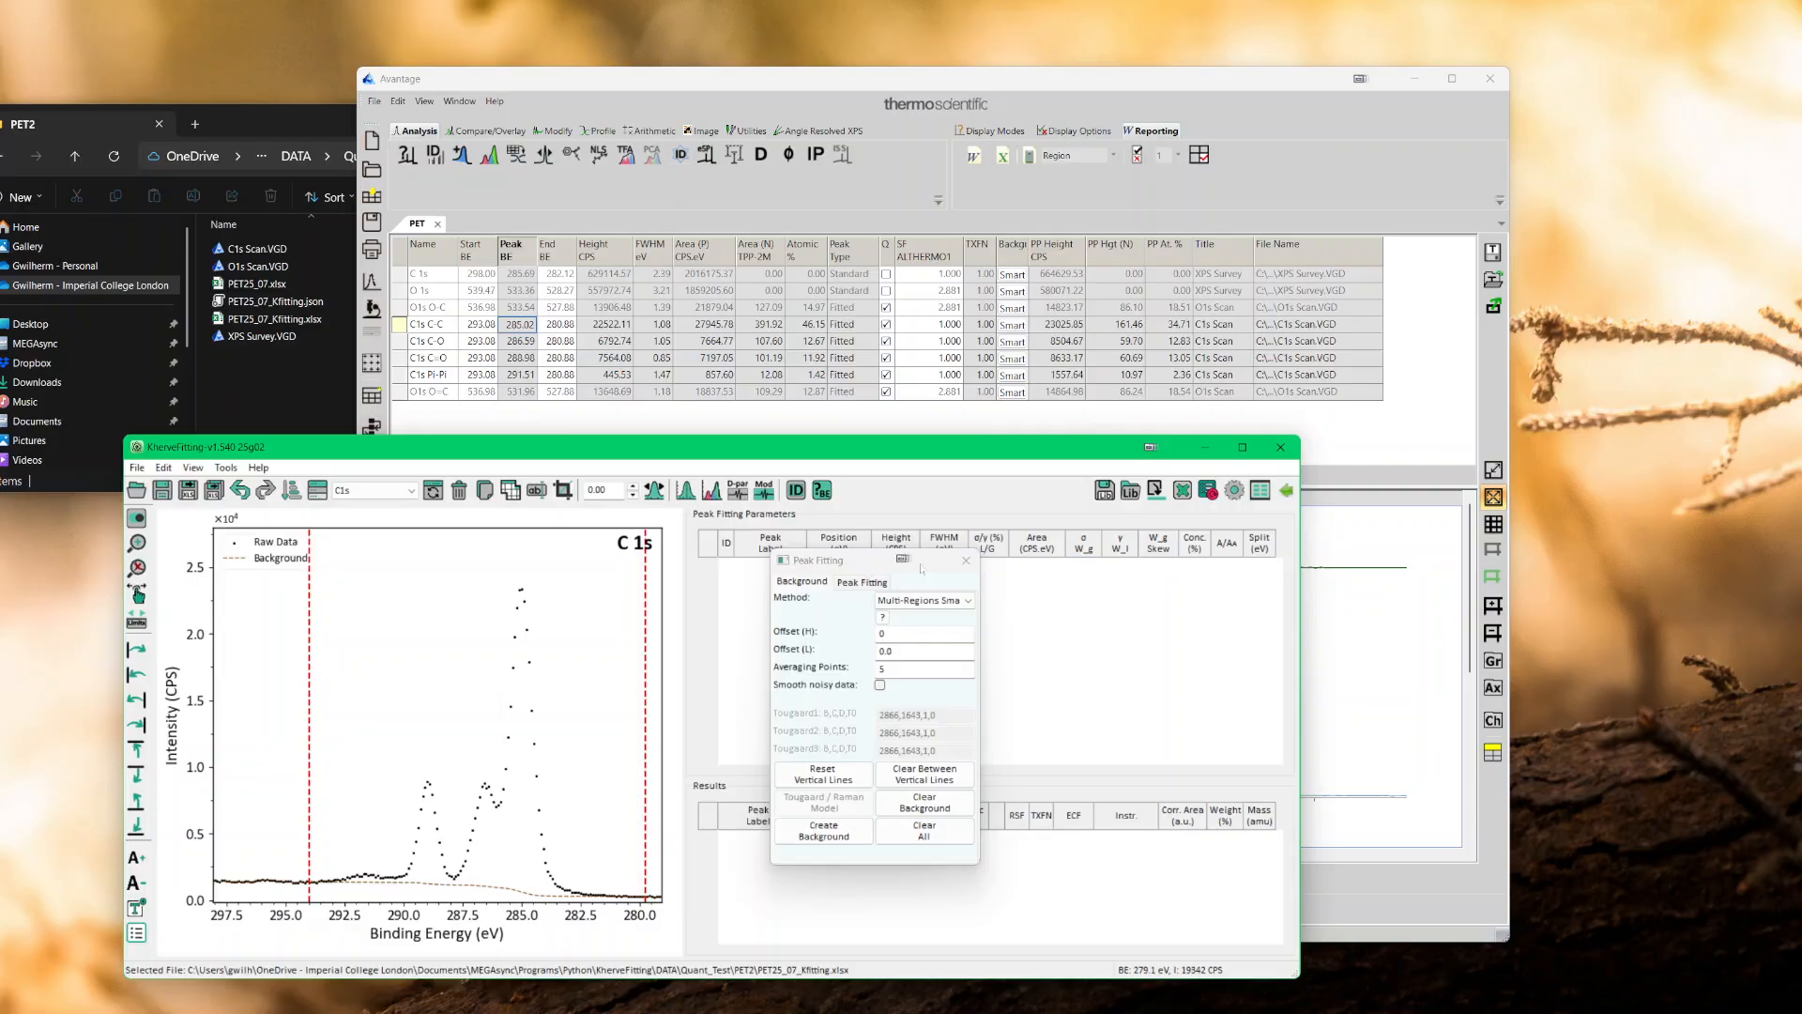
- Set the fitting model to Voigt (Area, L/G, σ), and add two singlet peaks to the C1s spectrum
{"action": "left_click_drag", "start_coordinate": [858, 563], "coordinate": [904, 617]}
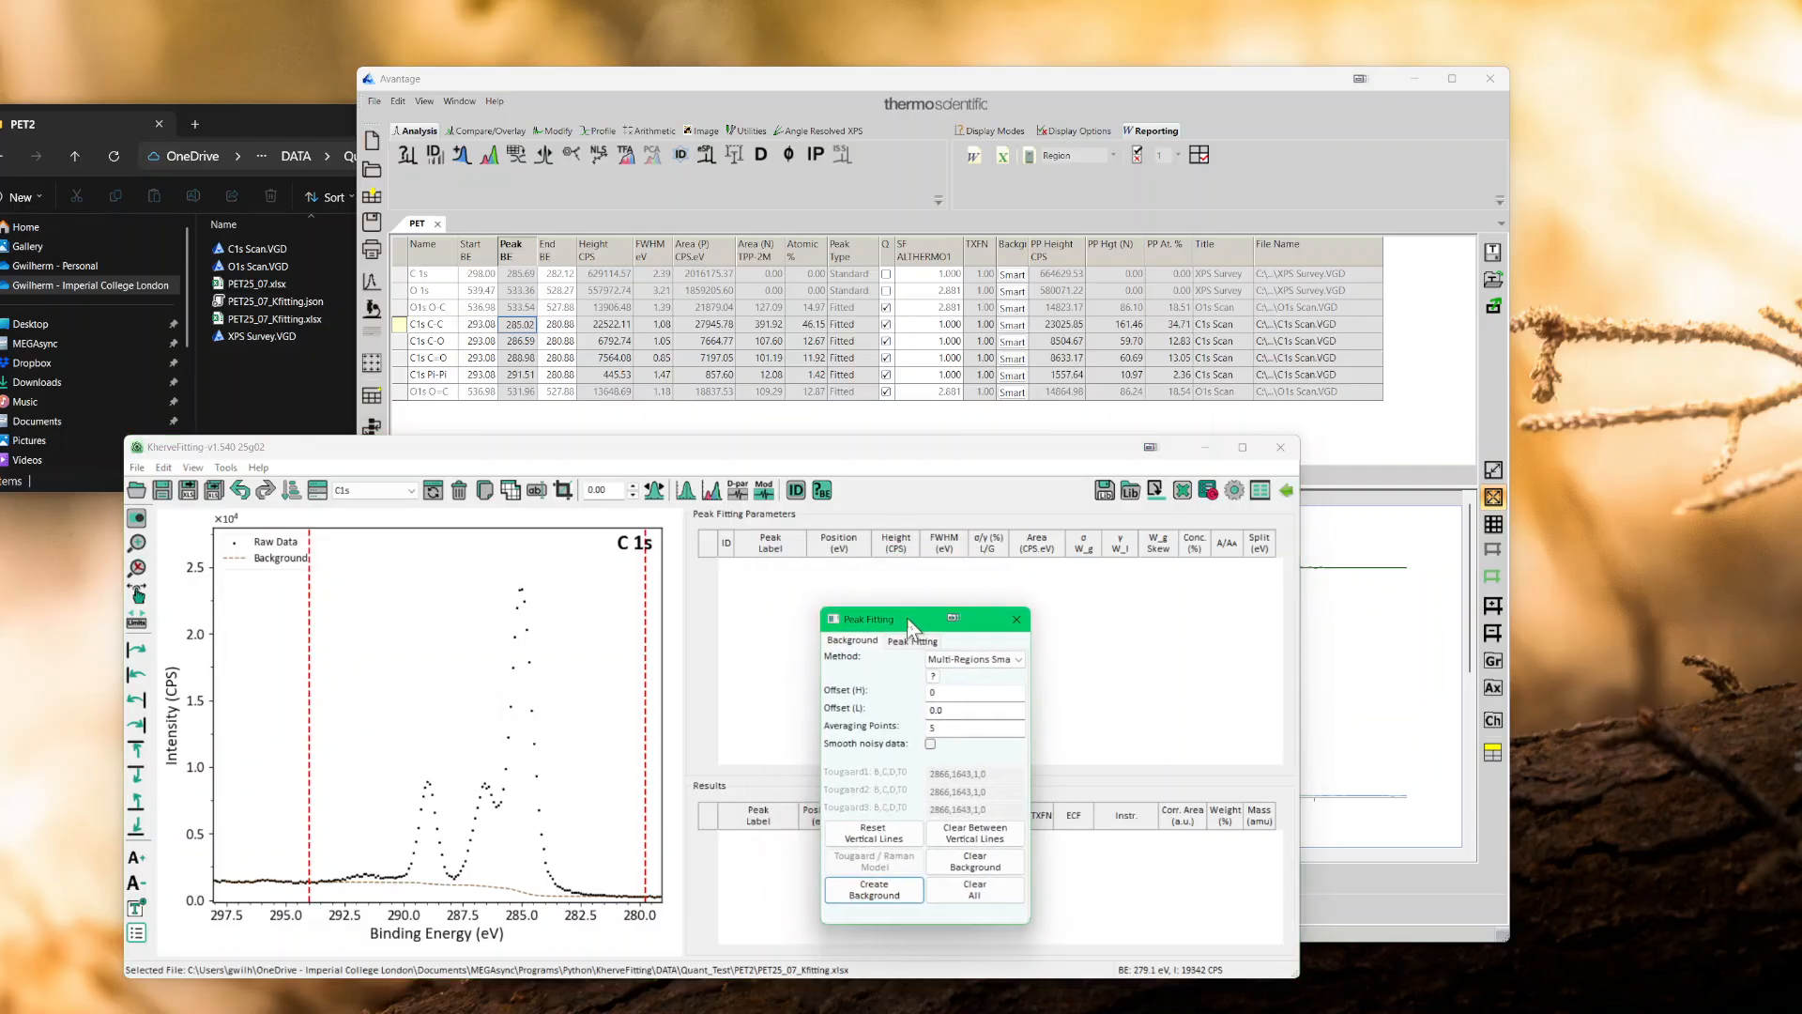
{"action": "left_click", "coordinate": [929, 642]}
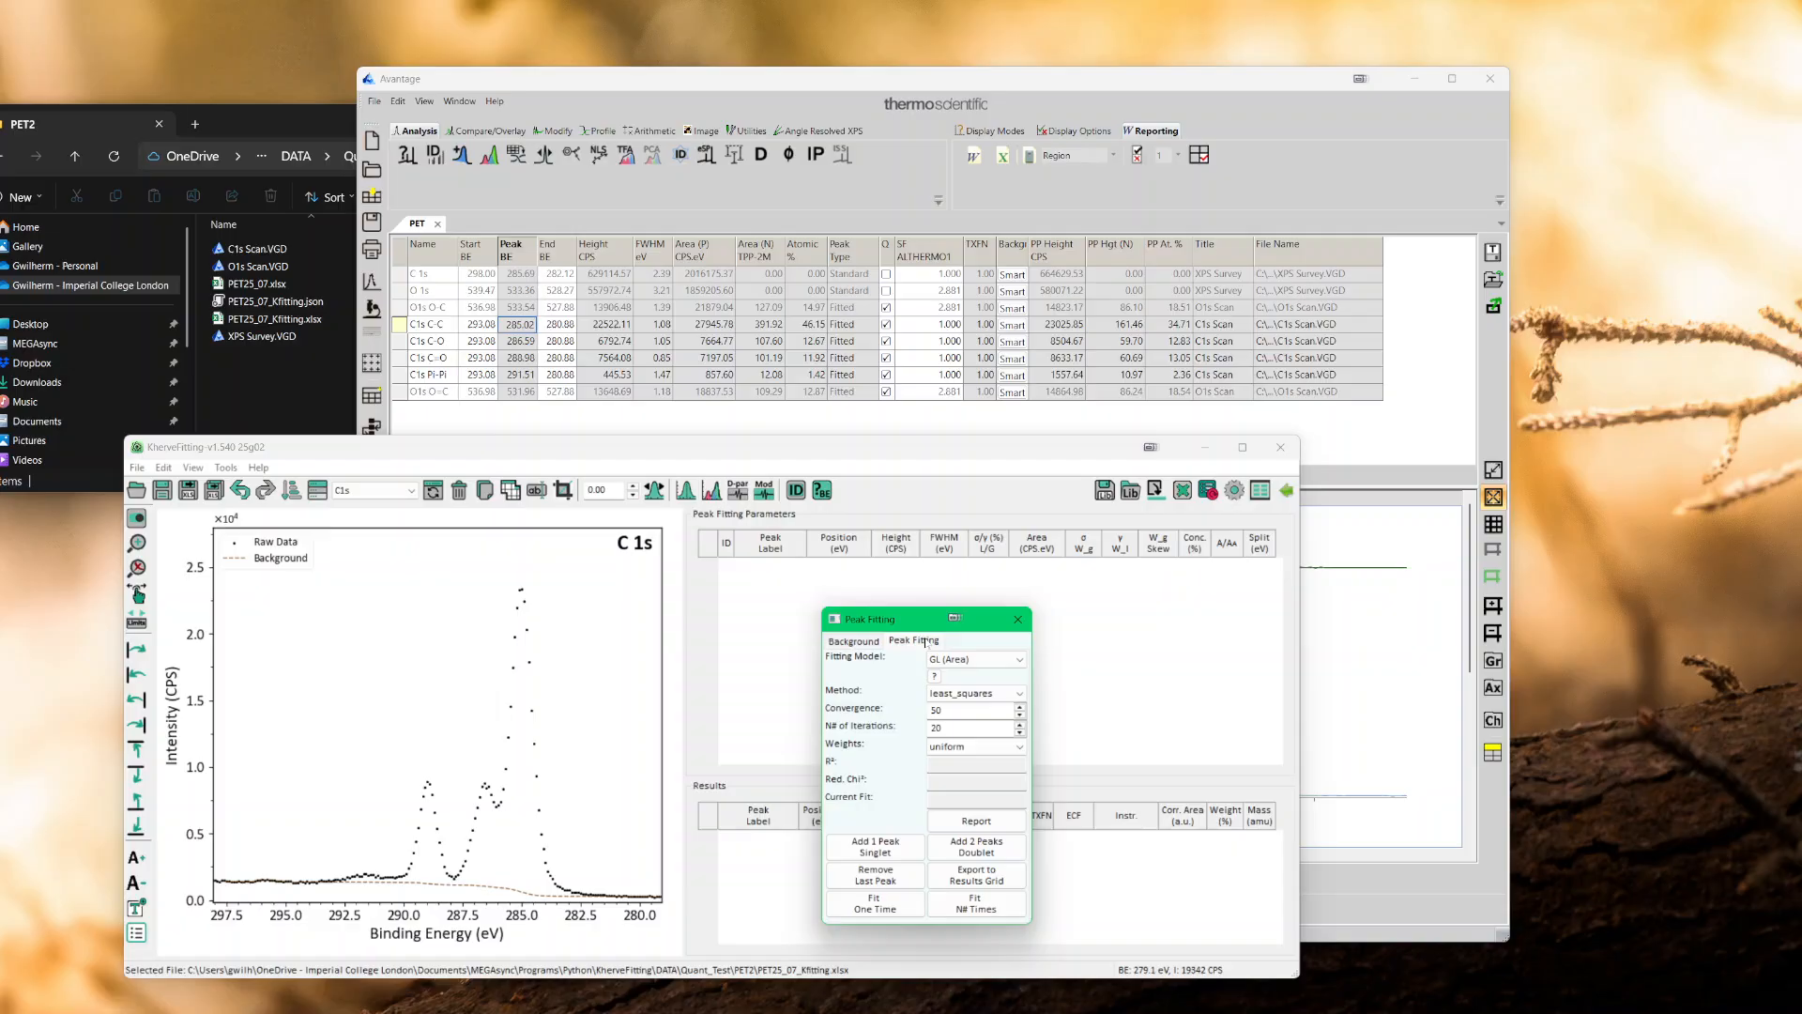
{"action": "left_click", "coordinate": [977, 659]}
{"action": "left_click", "coordinate": [974, 720]}
{"action": "left_click", "coordinate": [896, 850]}
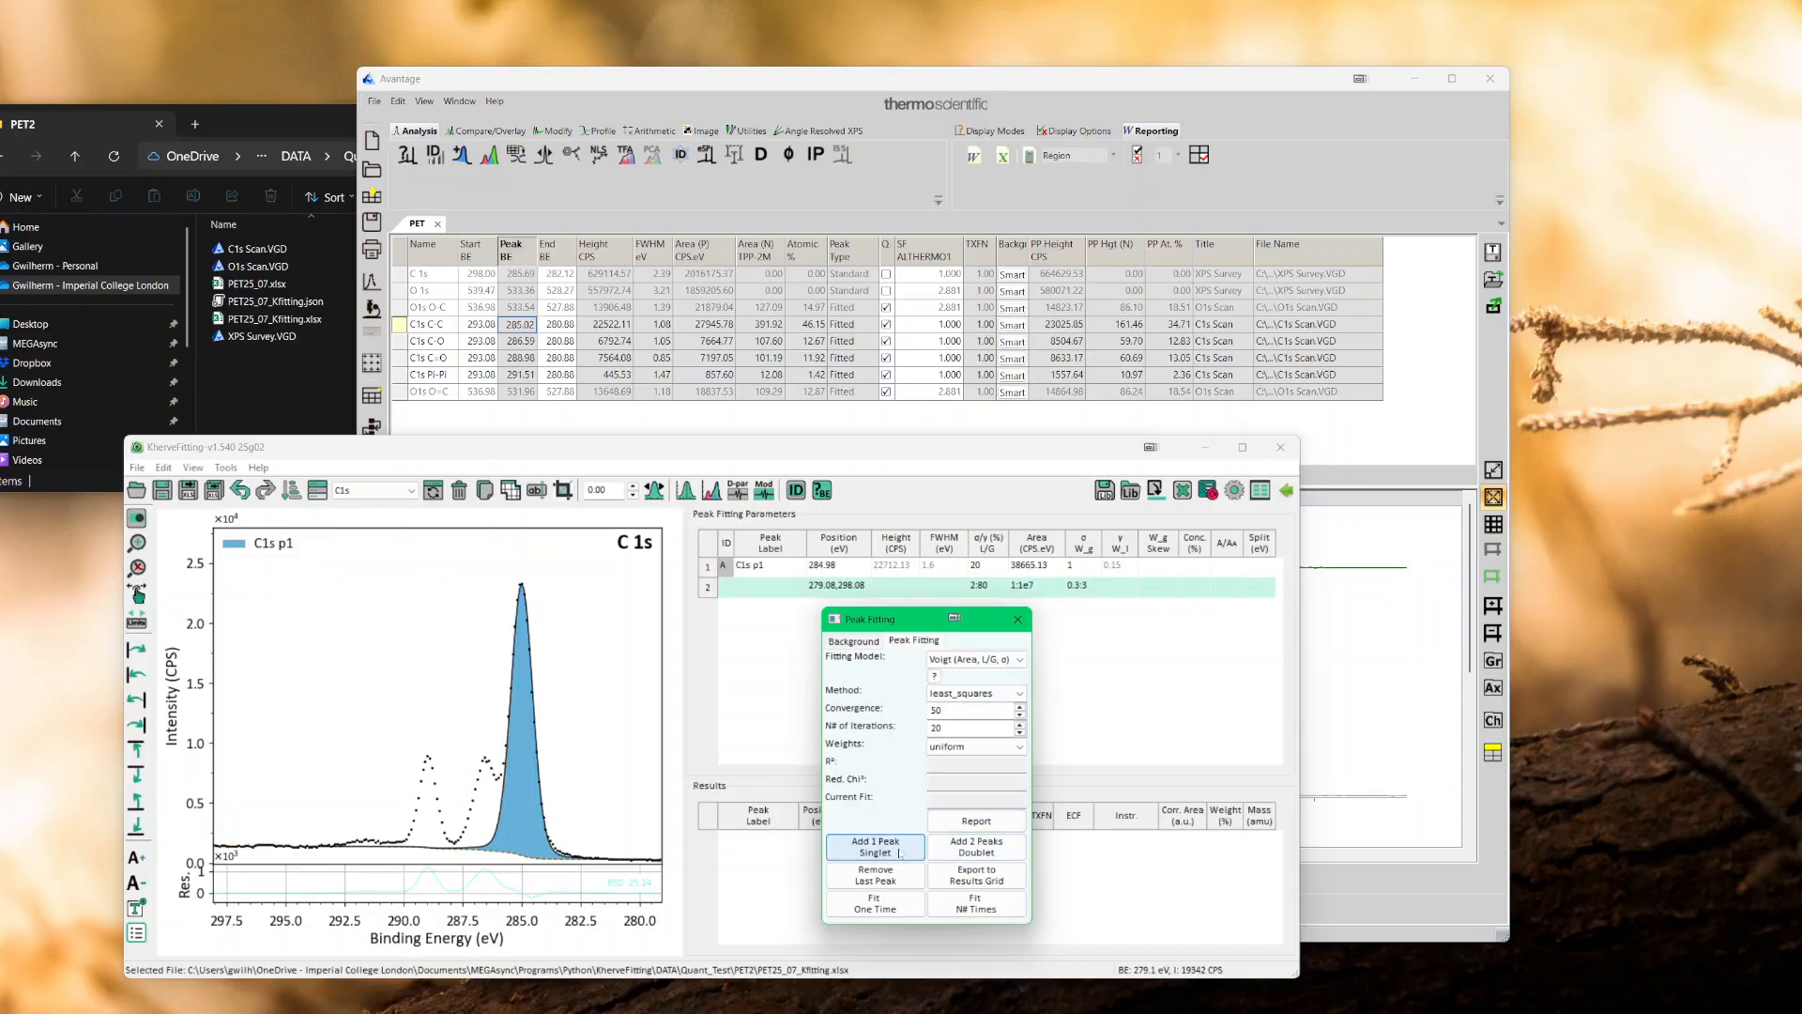
{"action": "left_click", "coordinate": [898, 850]}
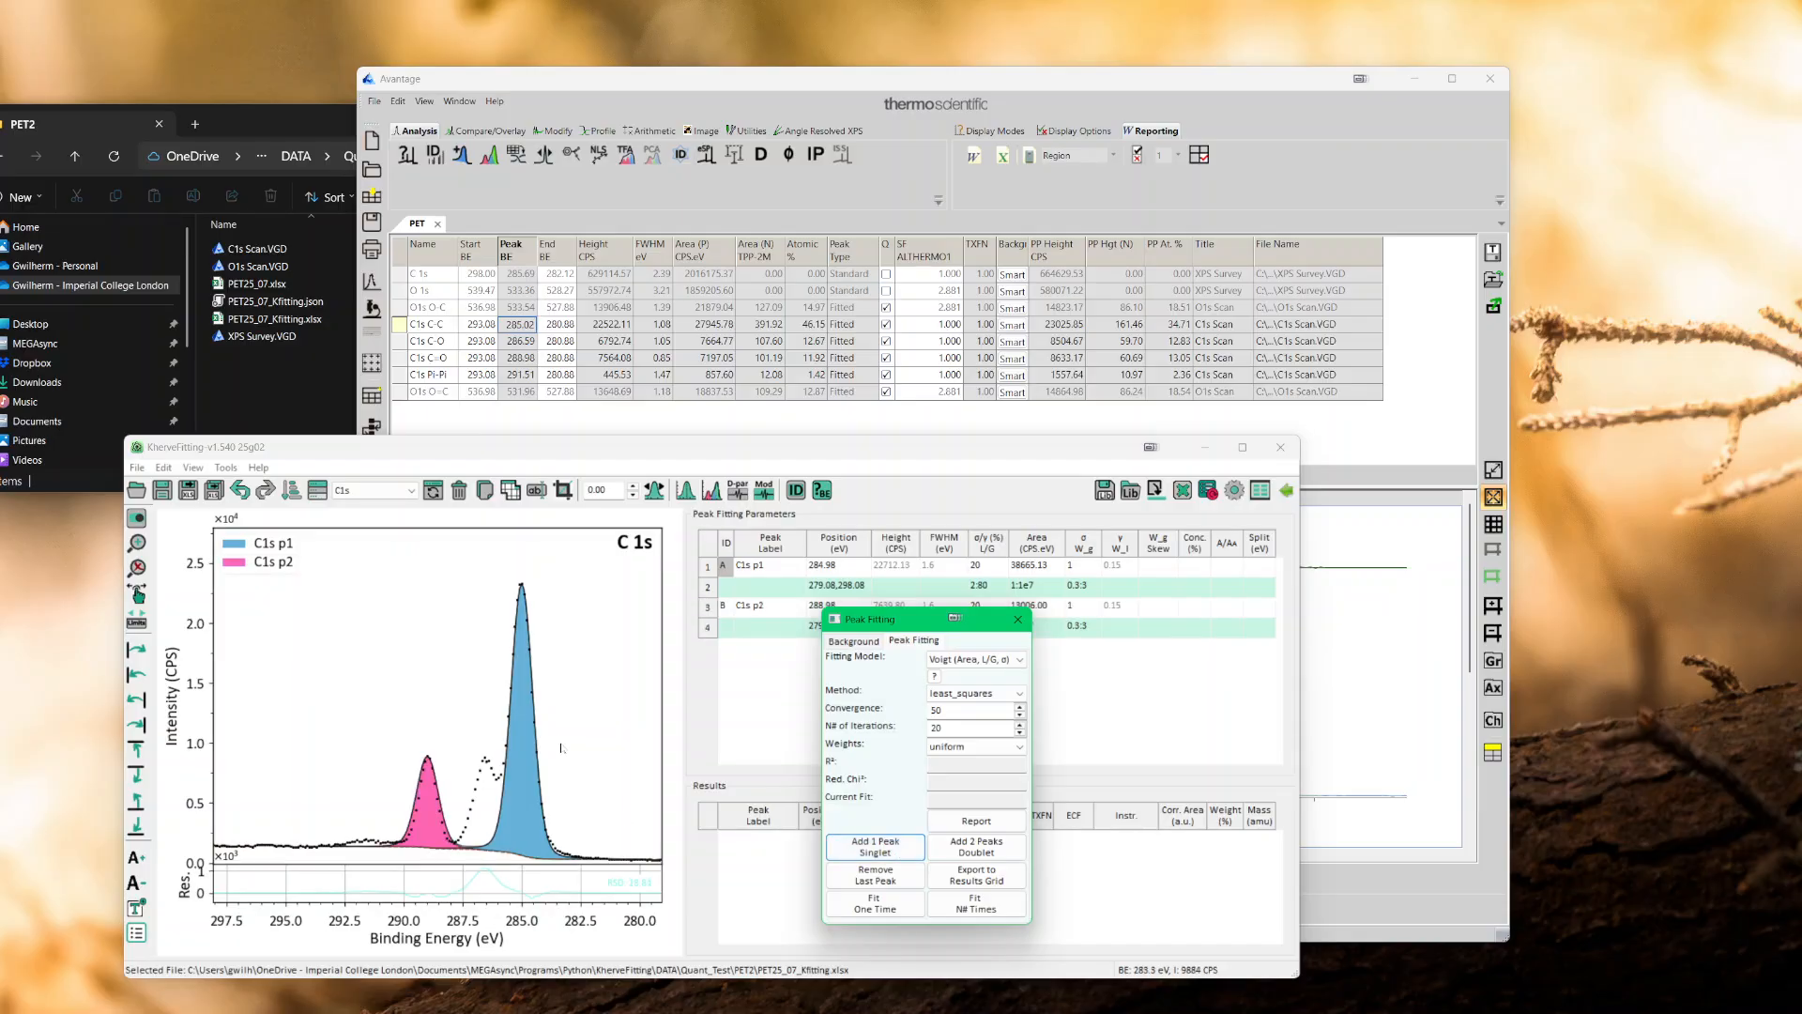
- Move peak C1s p2 onto the middle peak at about 286.6 eV, and add a third singlet peak
{"action": "left_click", "coordinate": [541, 620]}
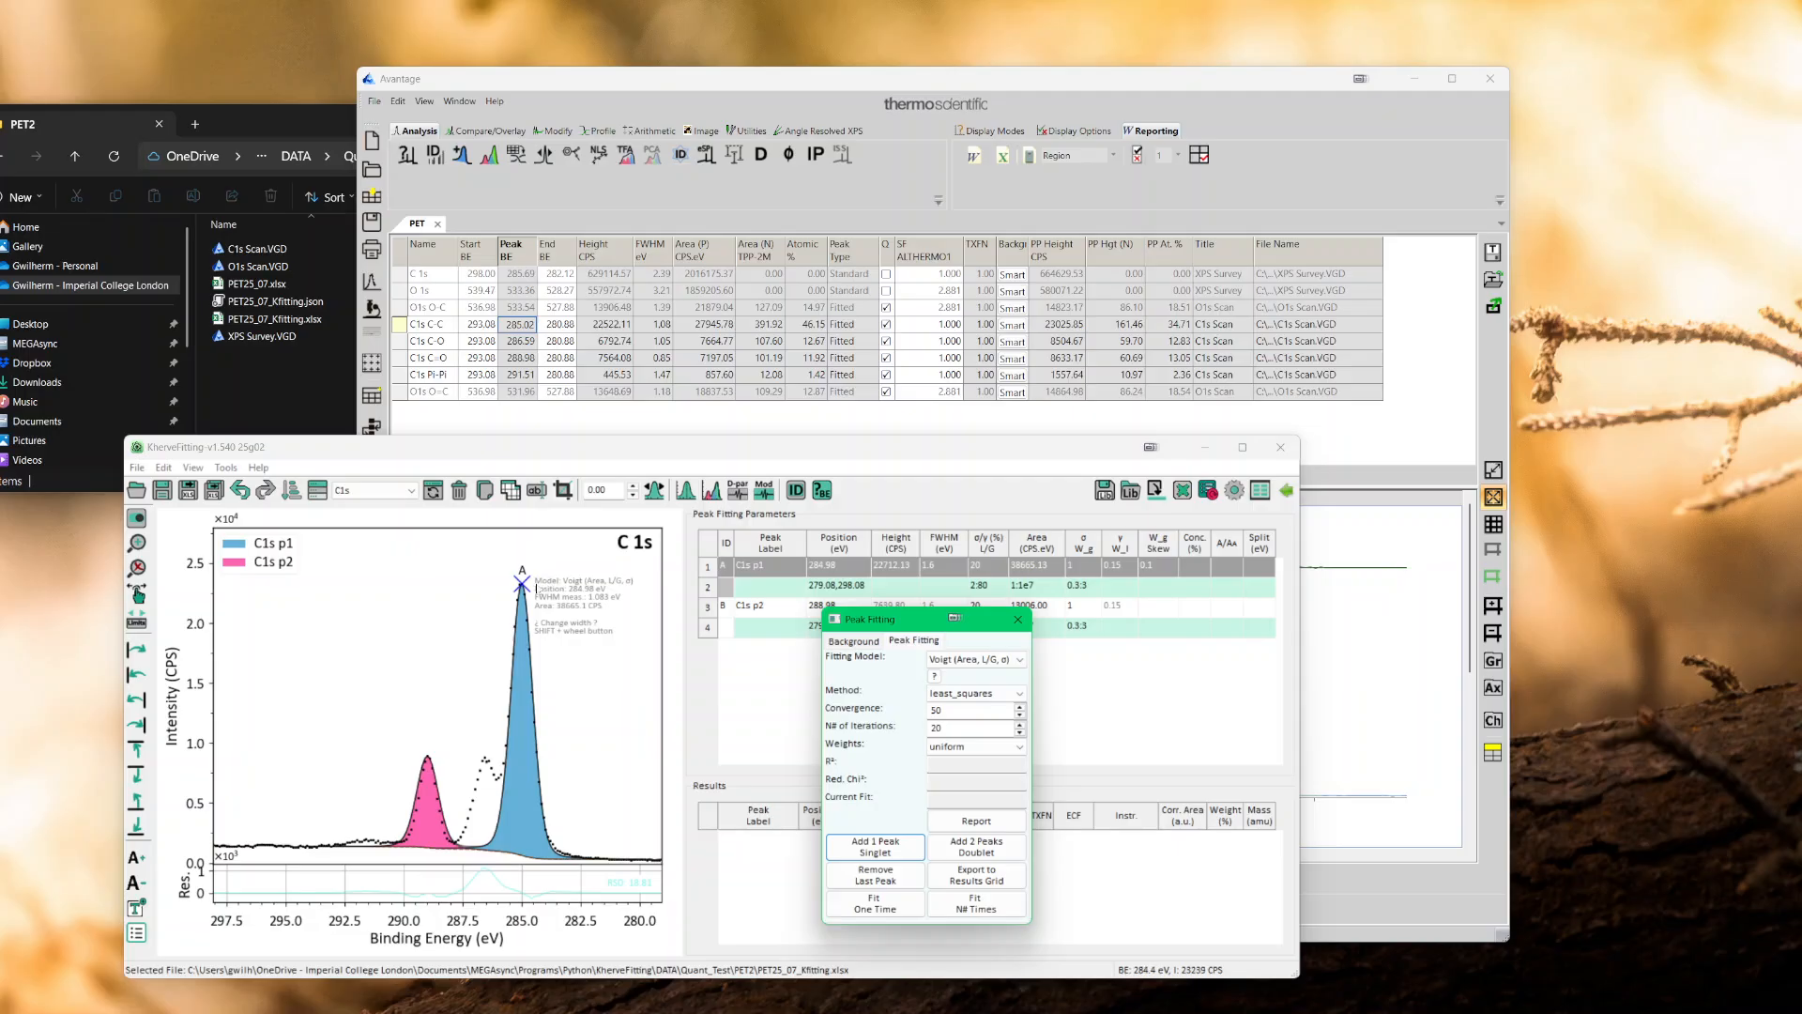
{"action": "key", "text": "Tab"}
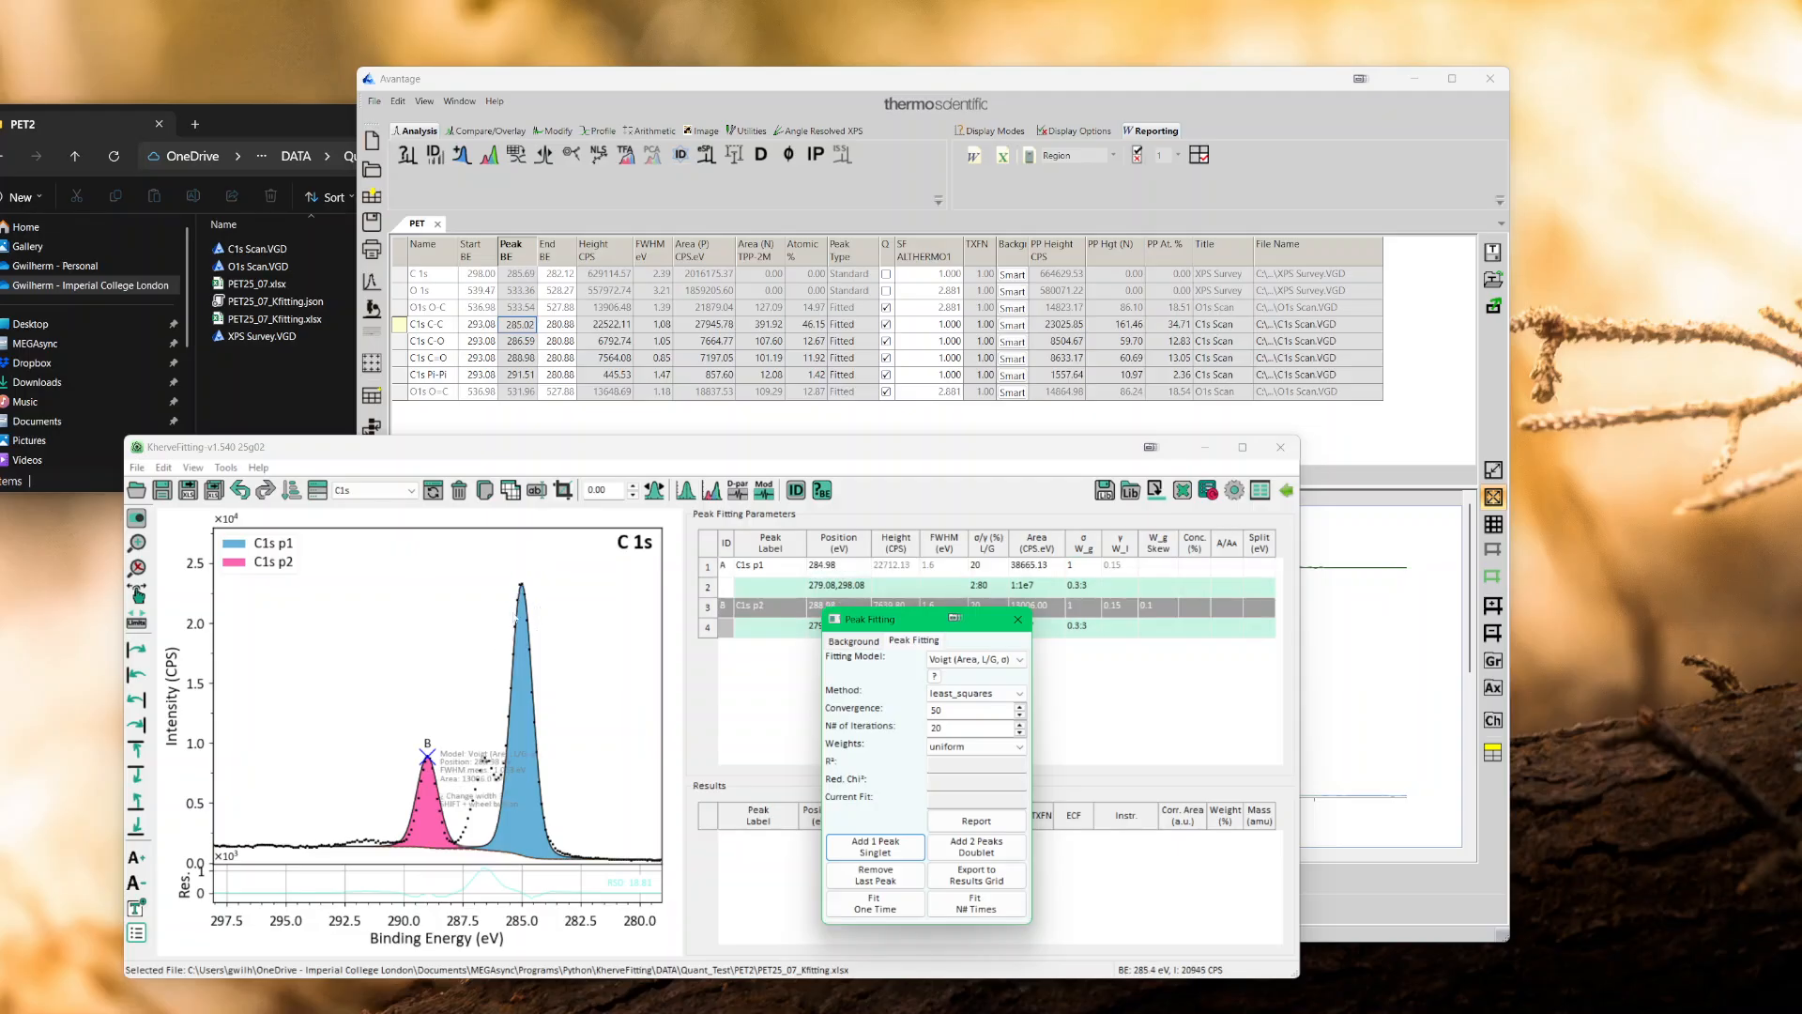
{"action": "left_click", "coordinate": [462, 769]}
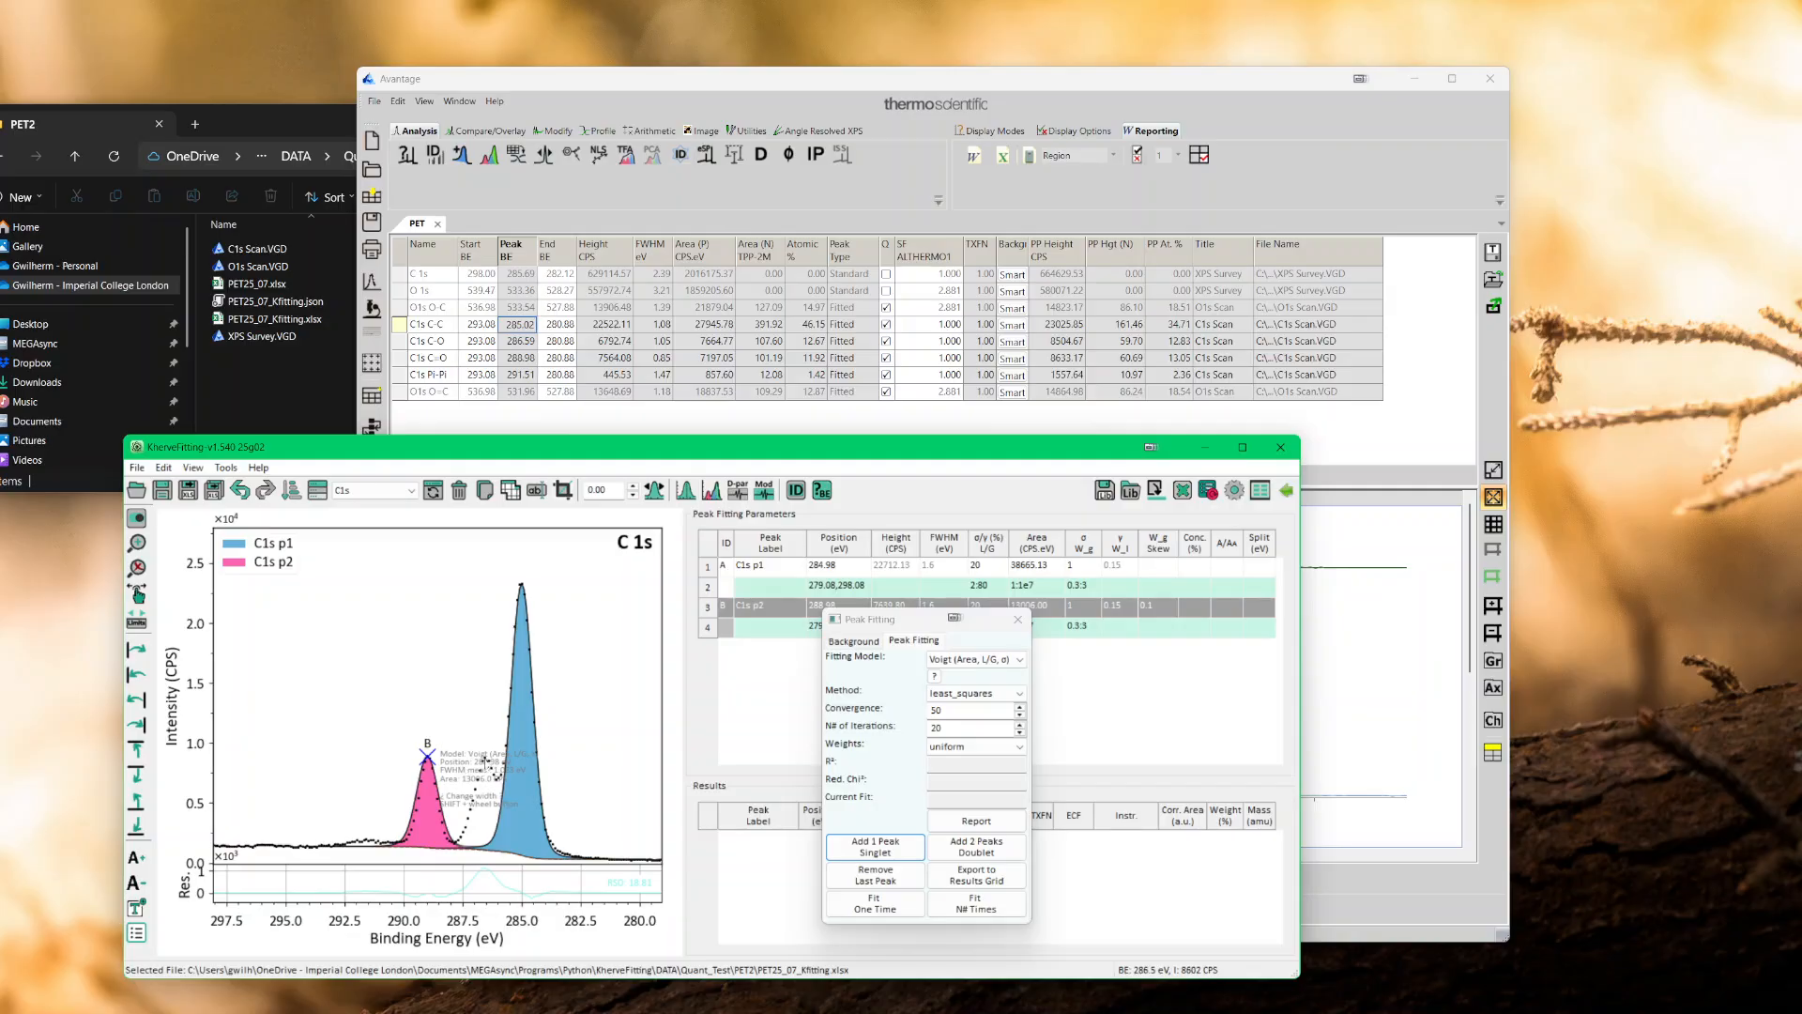
{"action": "left_click", "coordinate": [855, 847]}
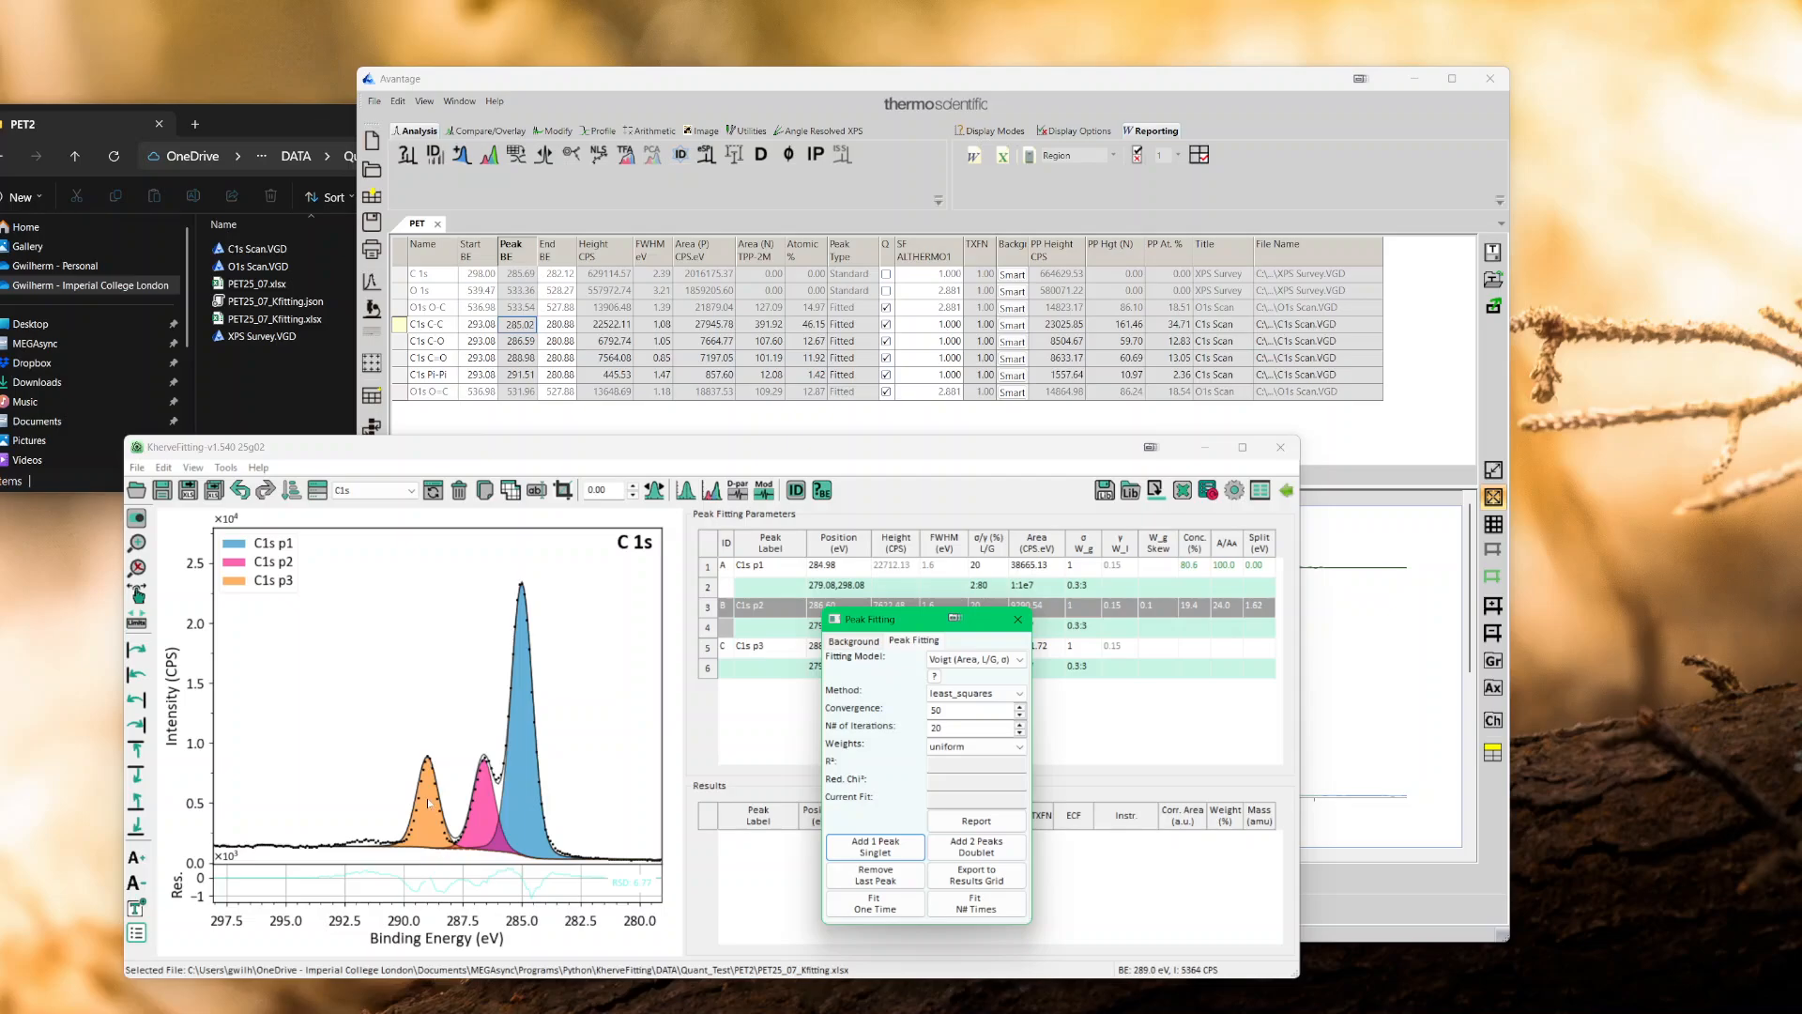
- Add a fourth singlet peak, placed at about 291.4 eV, and fit the four peaks with 20 iterations
{"action": "key", "text": "space"}
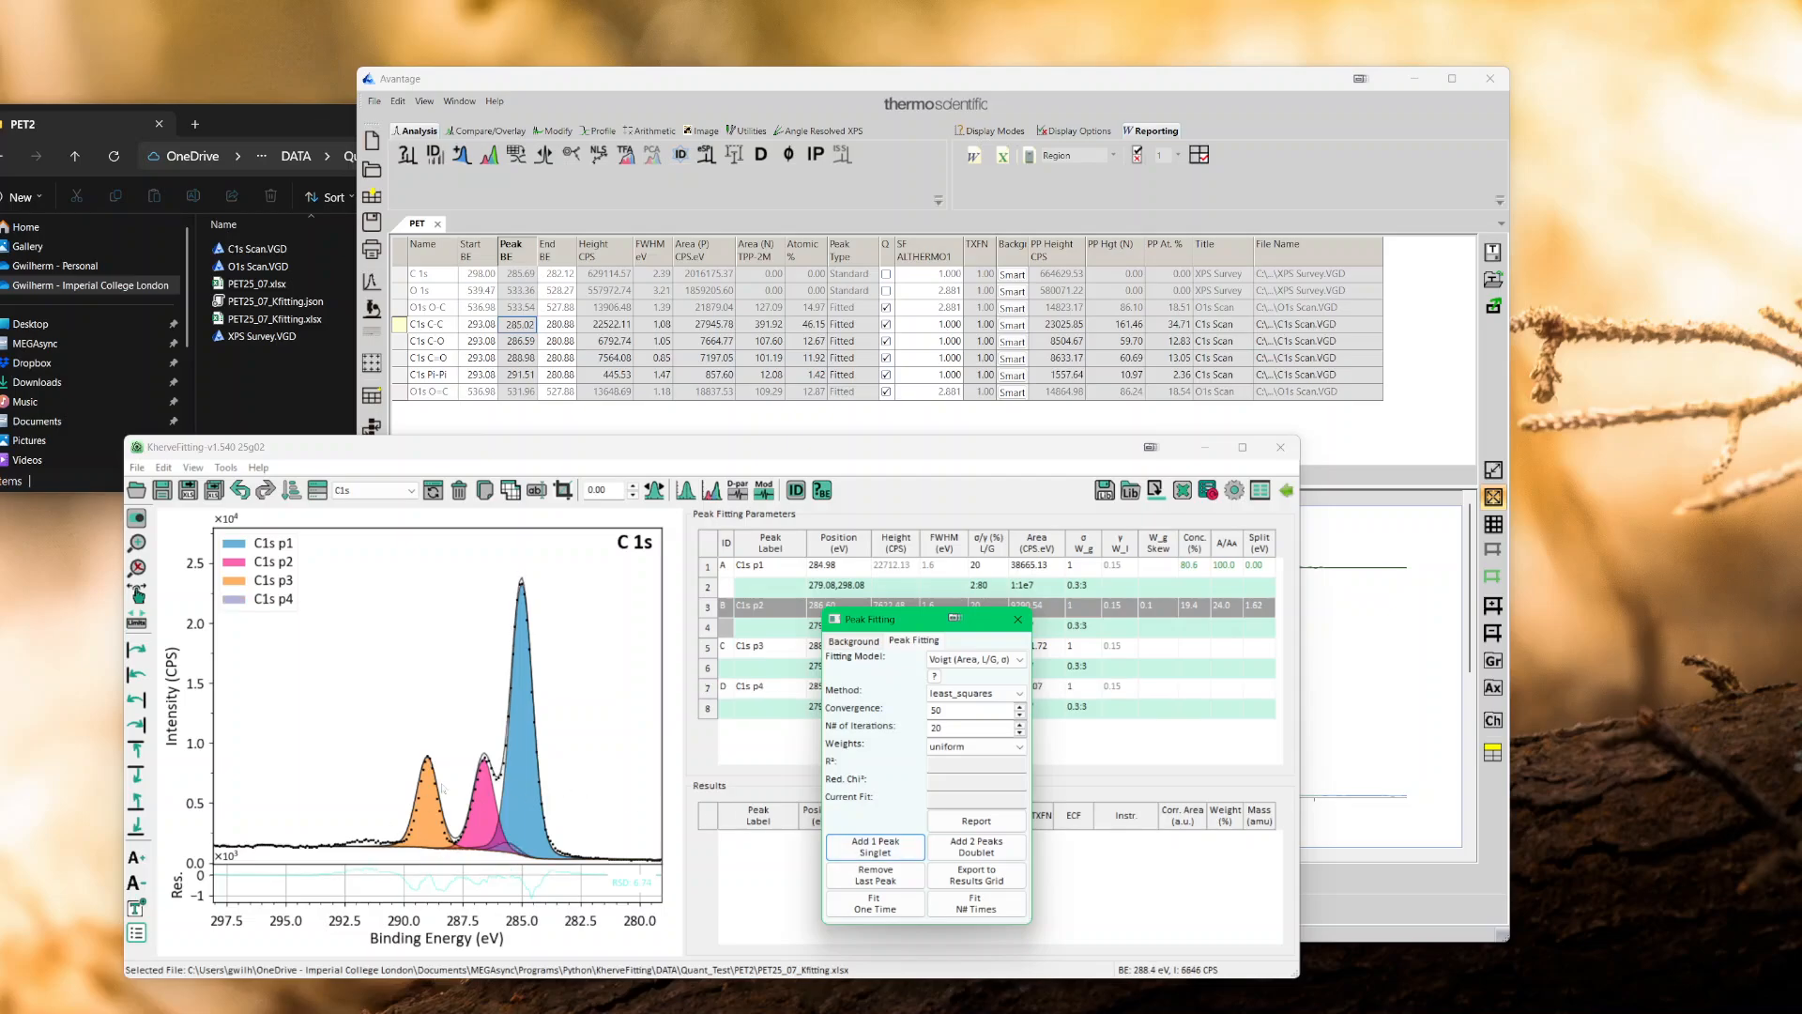
{"action": "left_click", "coordinate": [514, 843]}
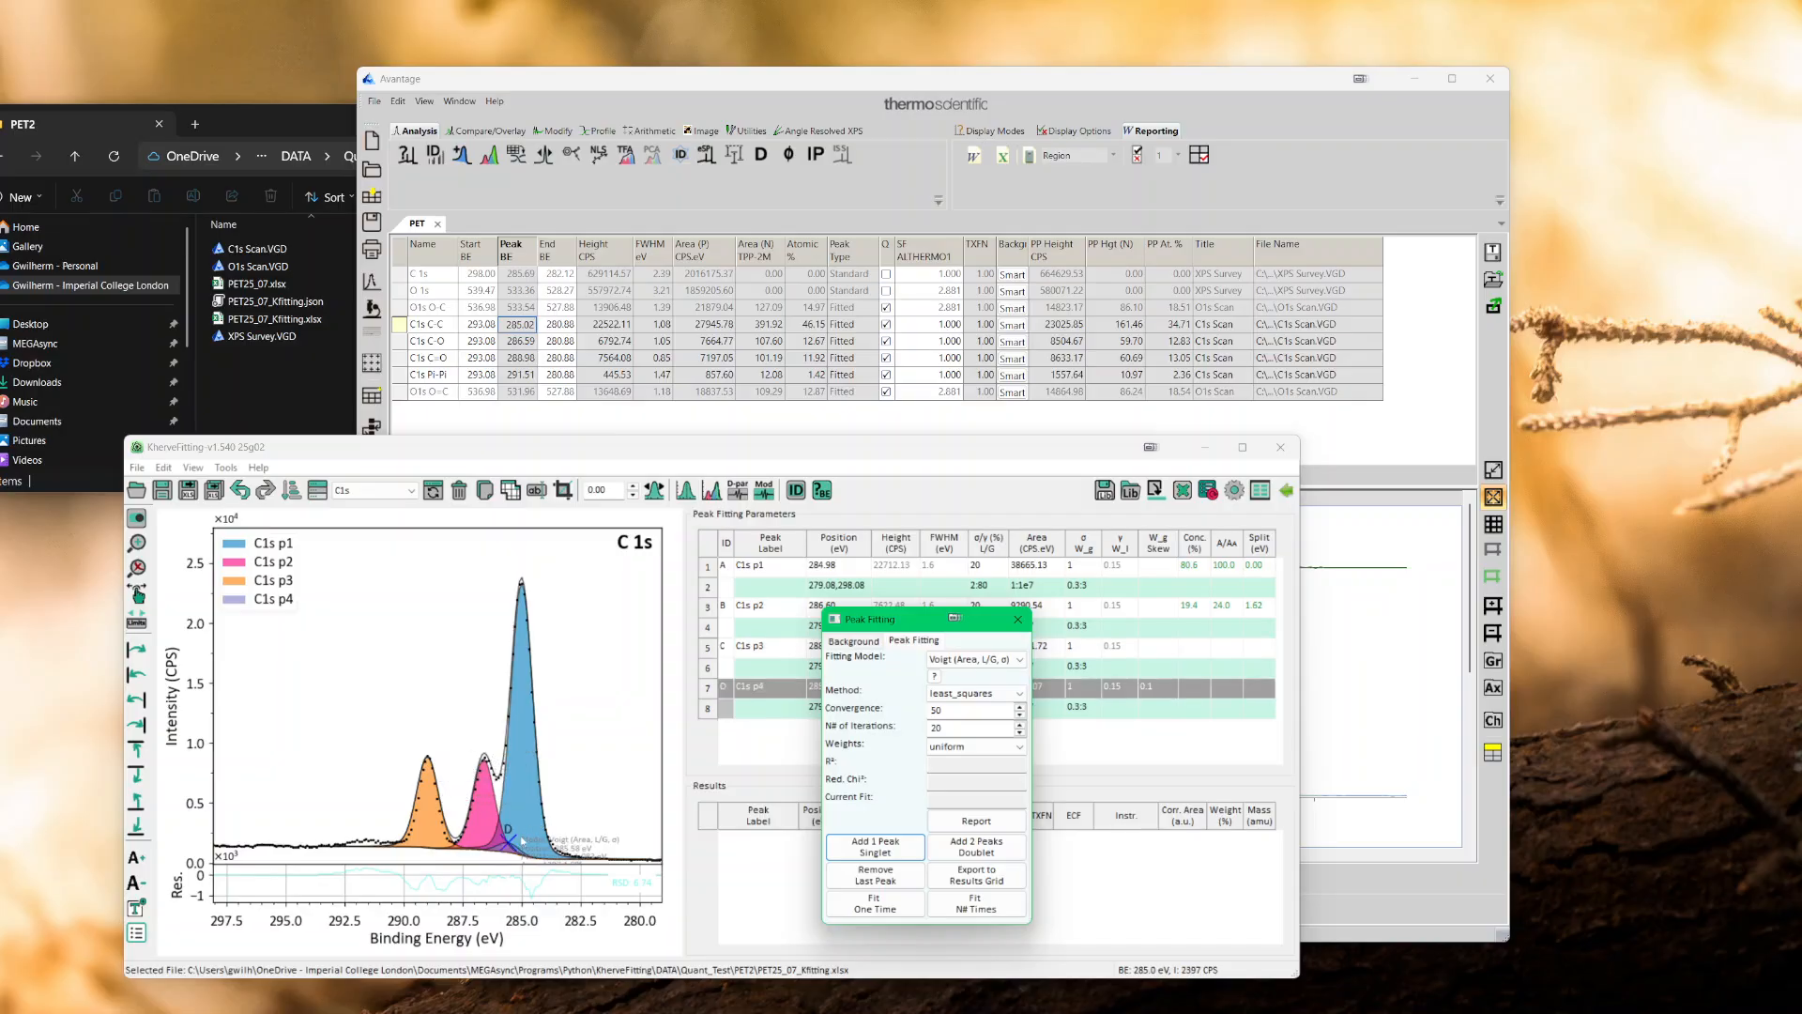
{"action": "left_click_drag", "start_coordinate": [514, 844], "coordinate": [371, 835]}
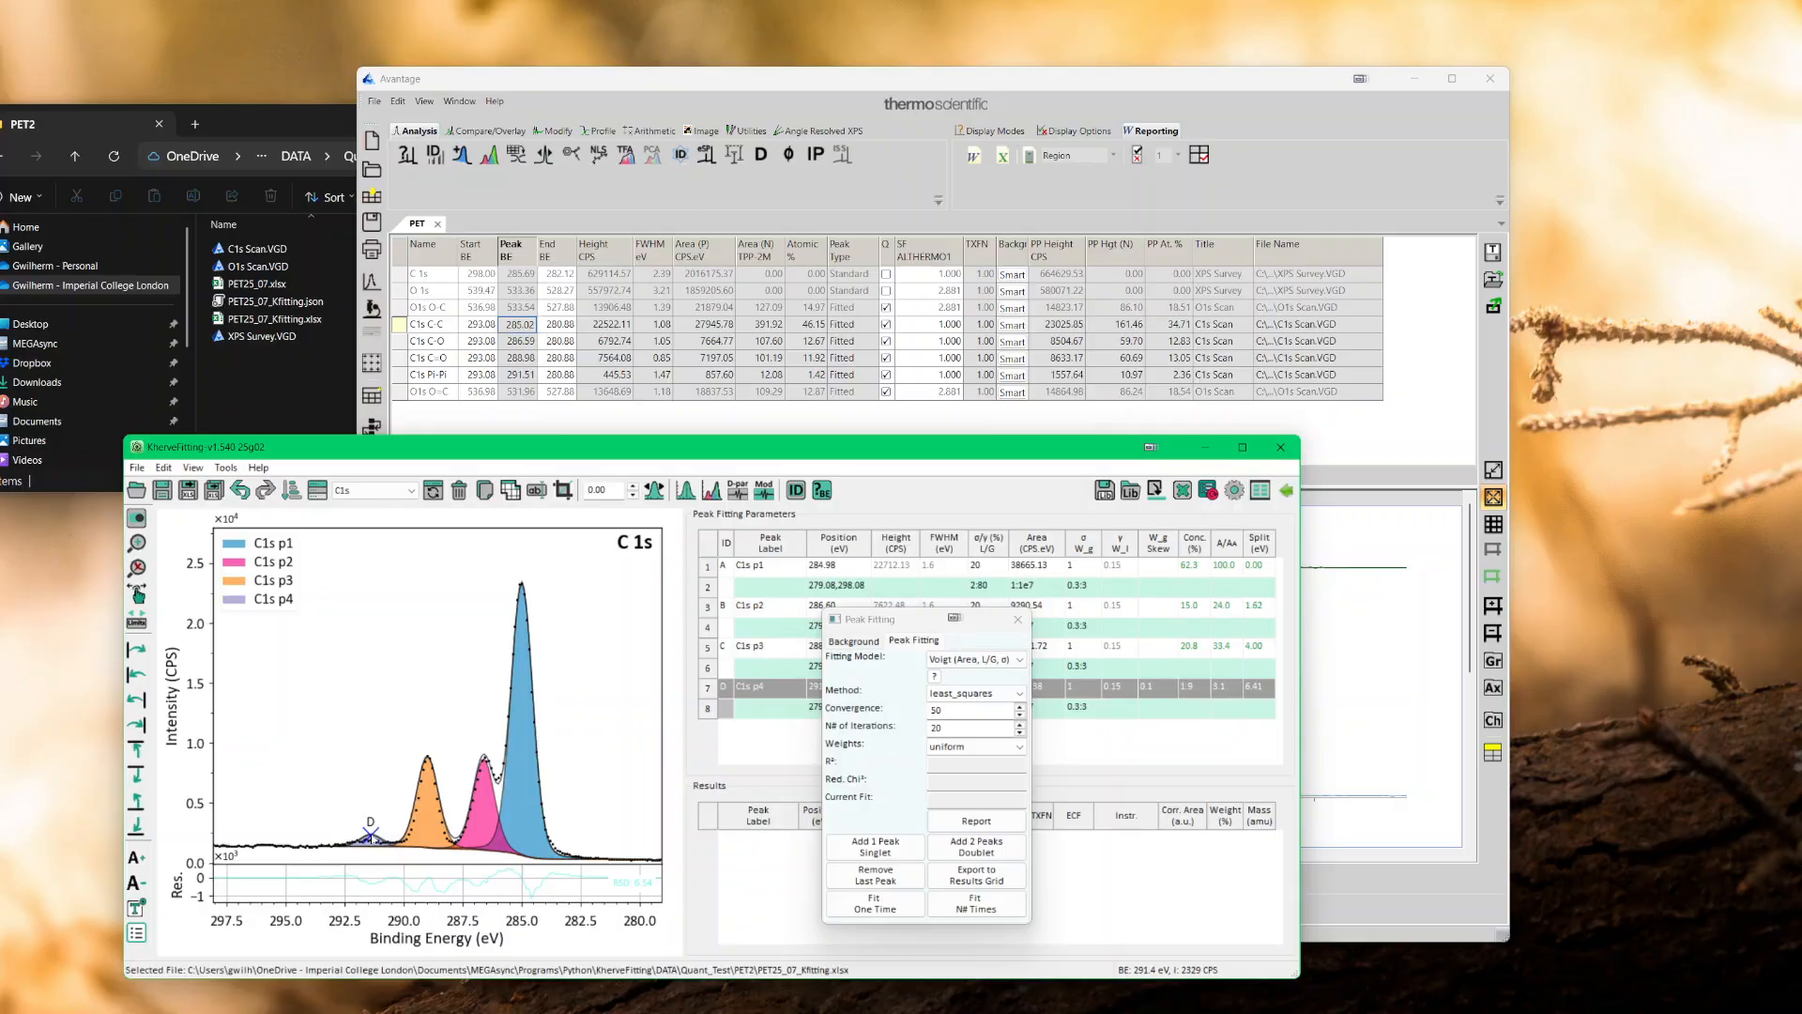
{"action": "left_click_drag", "start_coordinate": [884, 619], "coordinate": [1209, 604]}
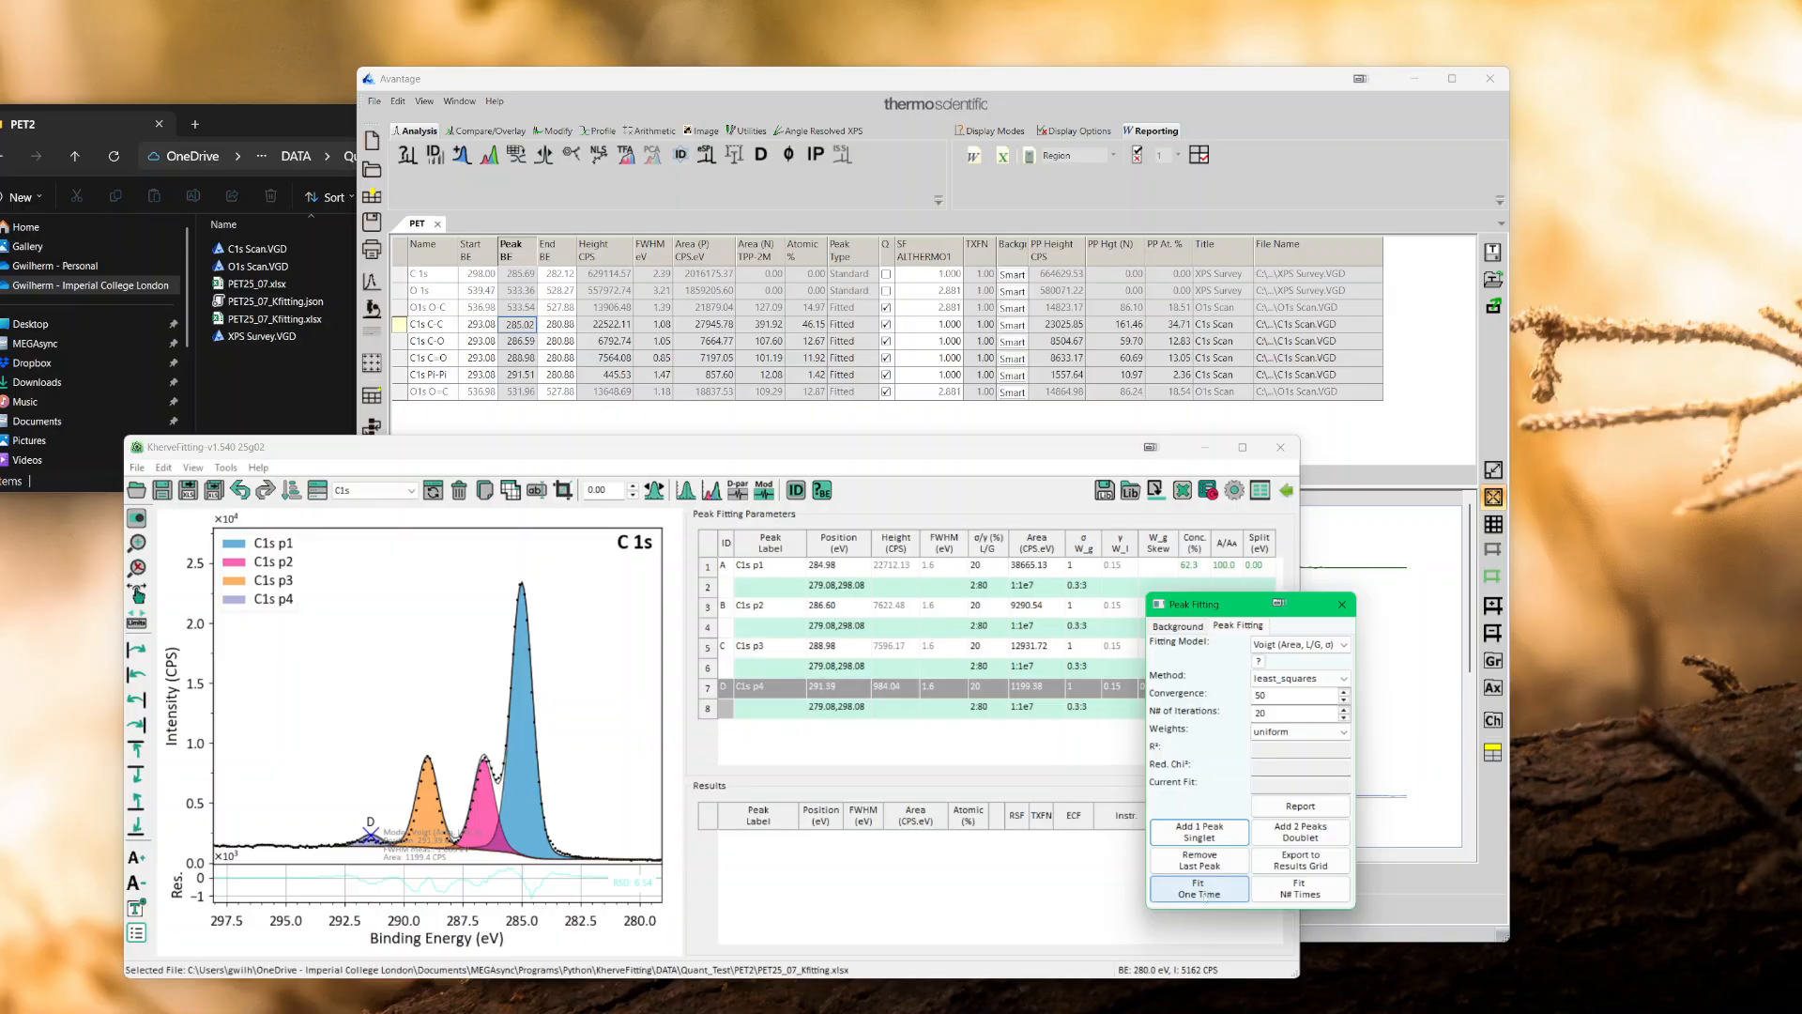
{"action": "left_click", "coordinate": [1319, 893]}
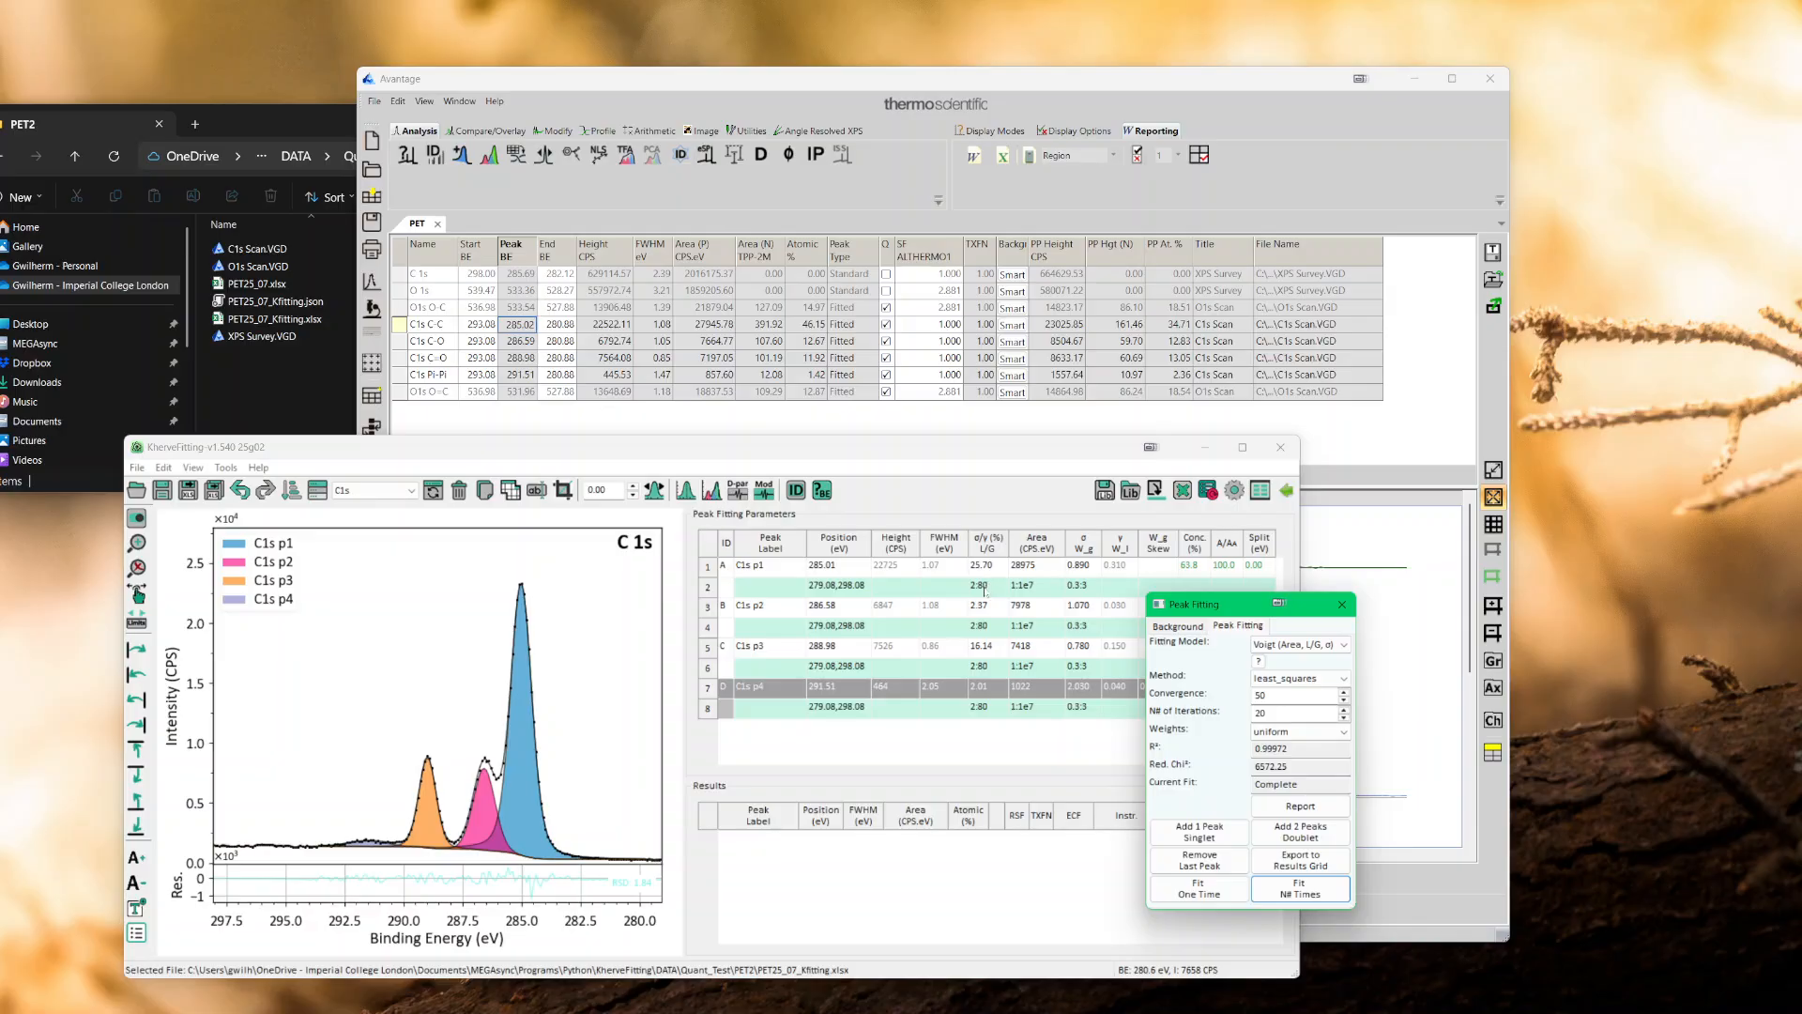
- Constrain the L/G ratio of peaks p2, p3 and p4 to A*1
{"action": "left_click", "coordinate": [991, 626]}
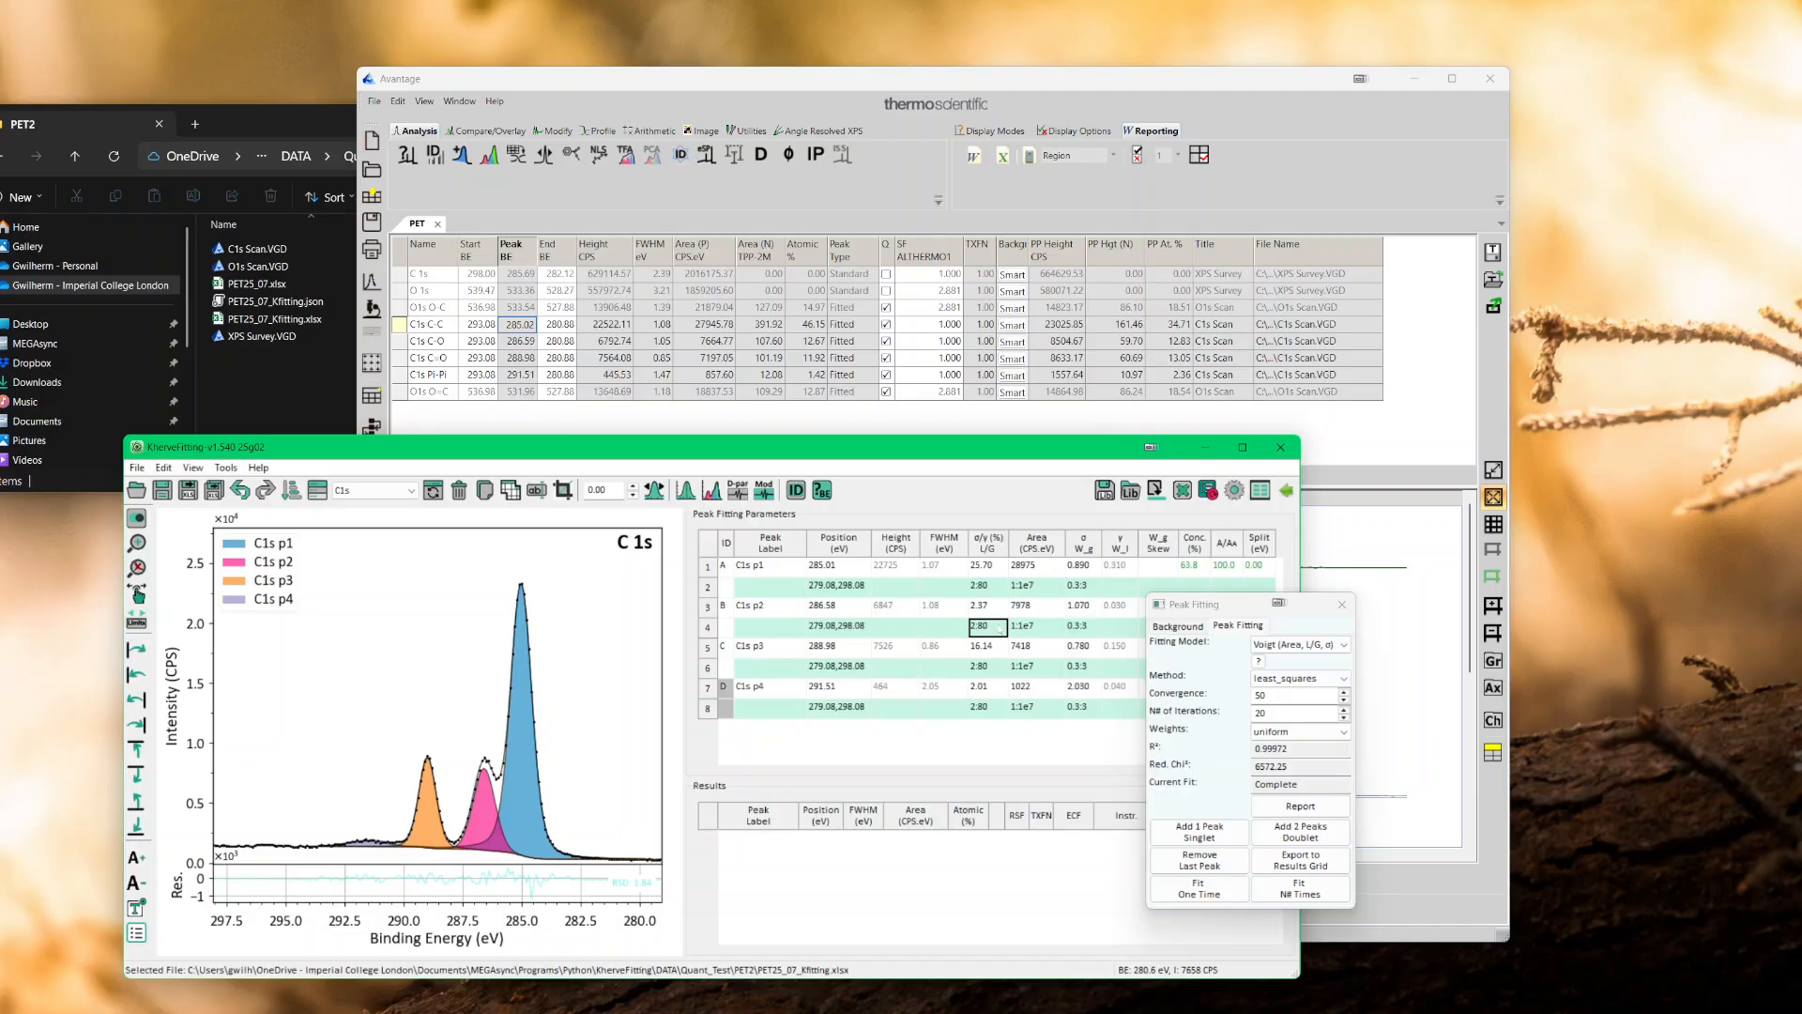
{"action": "type", "text": "A*1"}
{"action": "key", "text": "Return"}
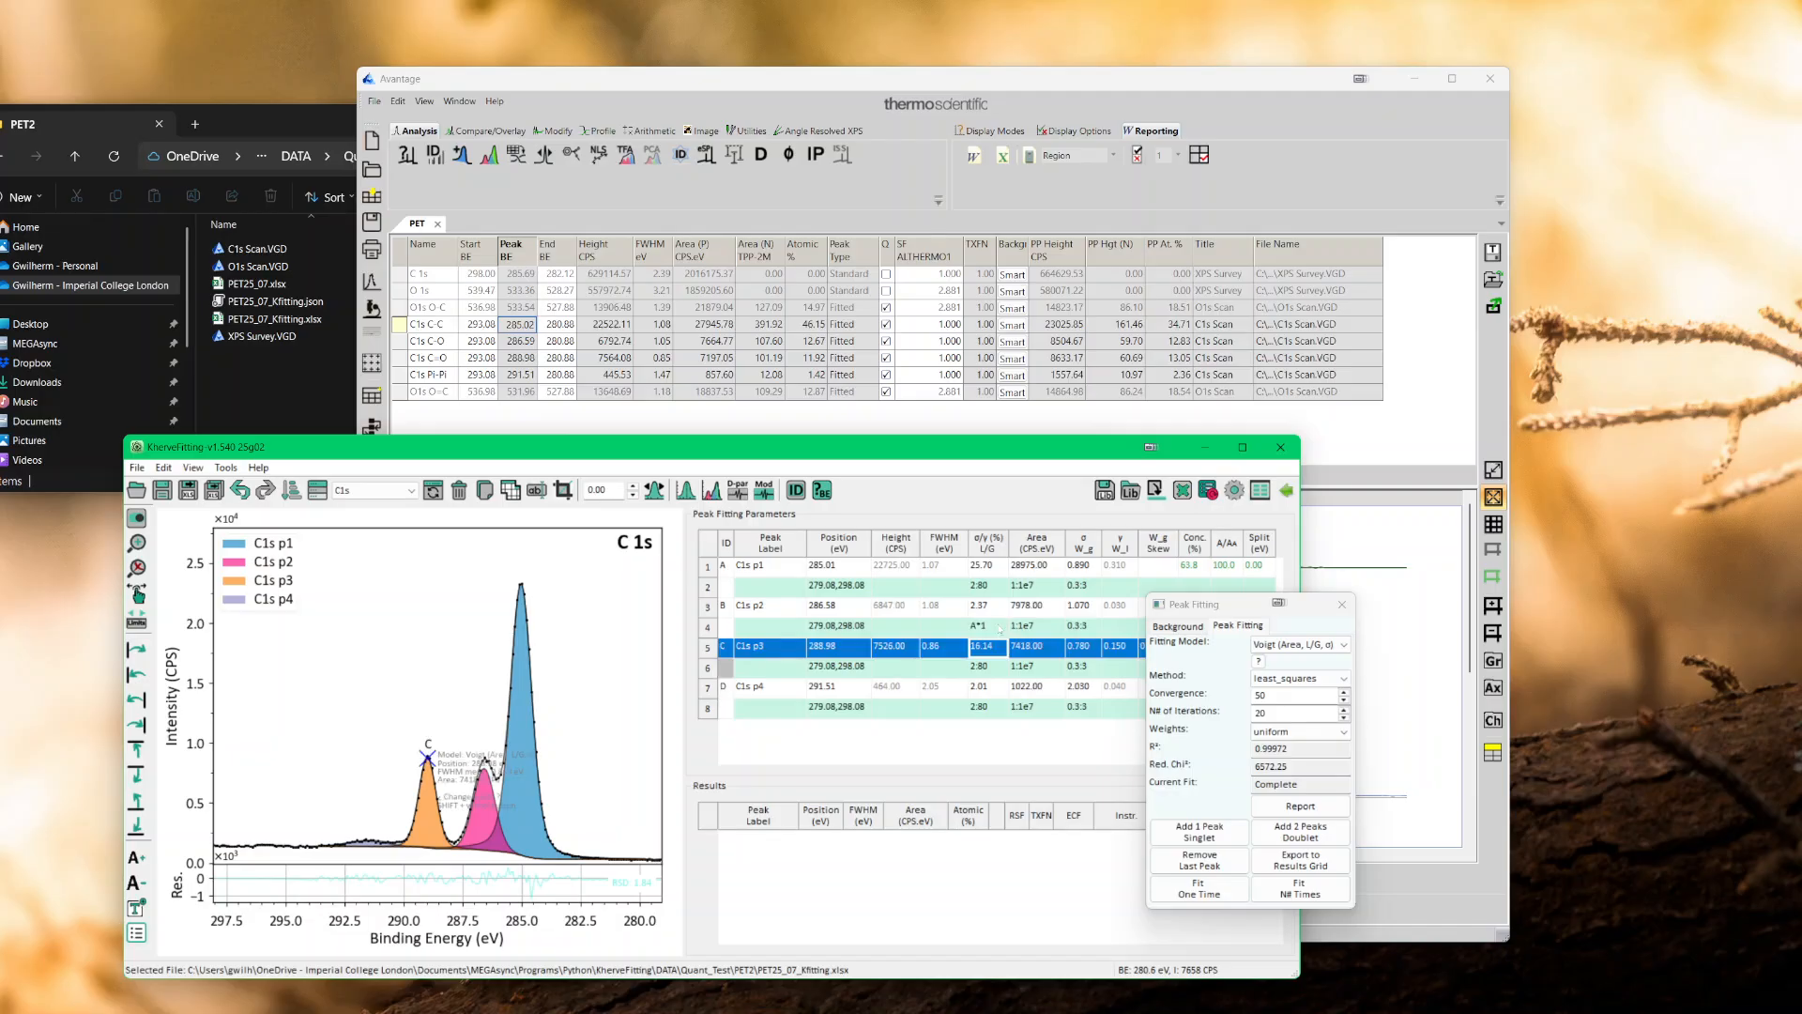
{"action": "left_click", "coordinate": [993, 665]}
{"action": "type", "text": "A*1"}
{"action": "key", "text": "Return"}
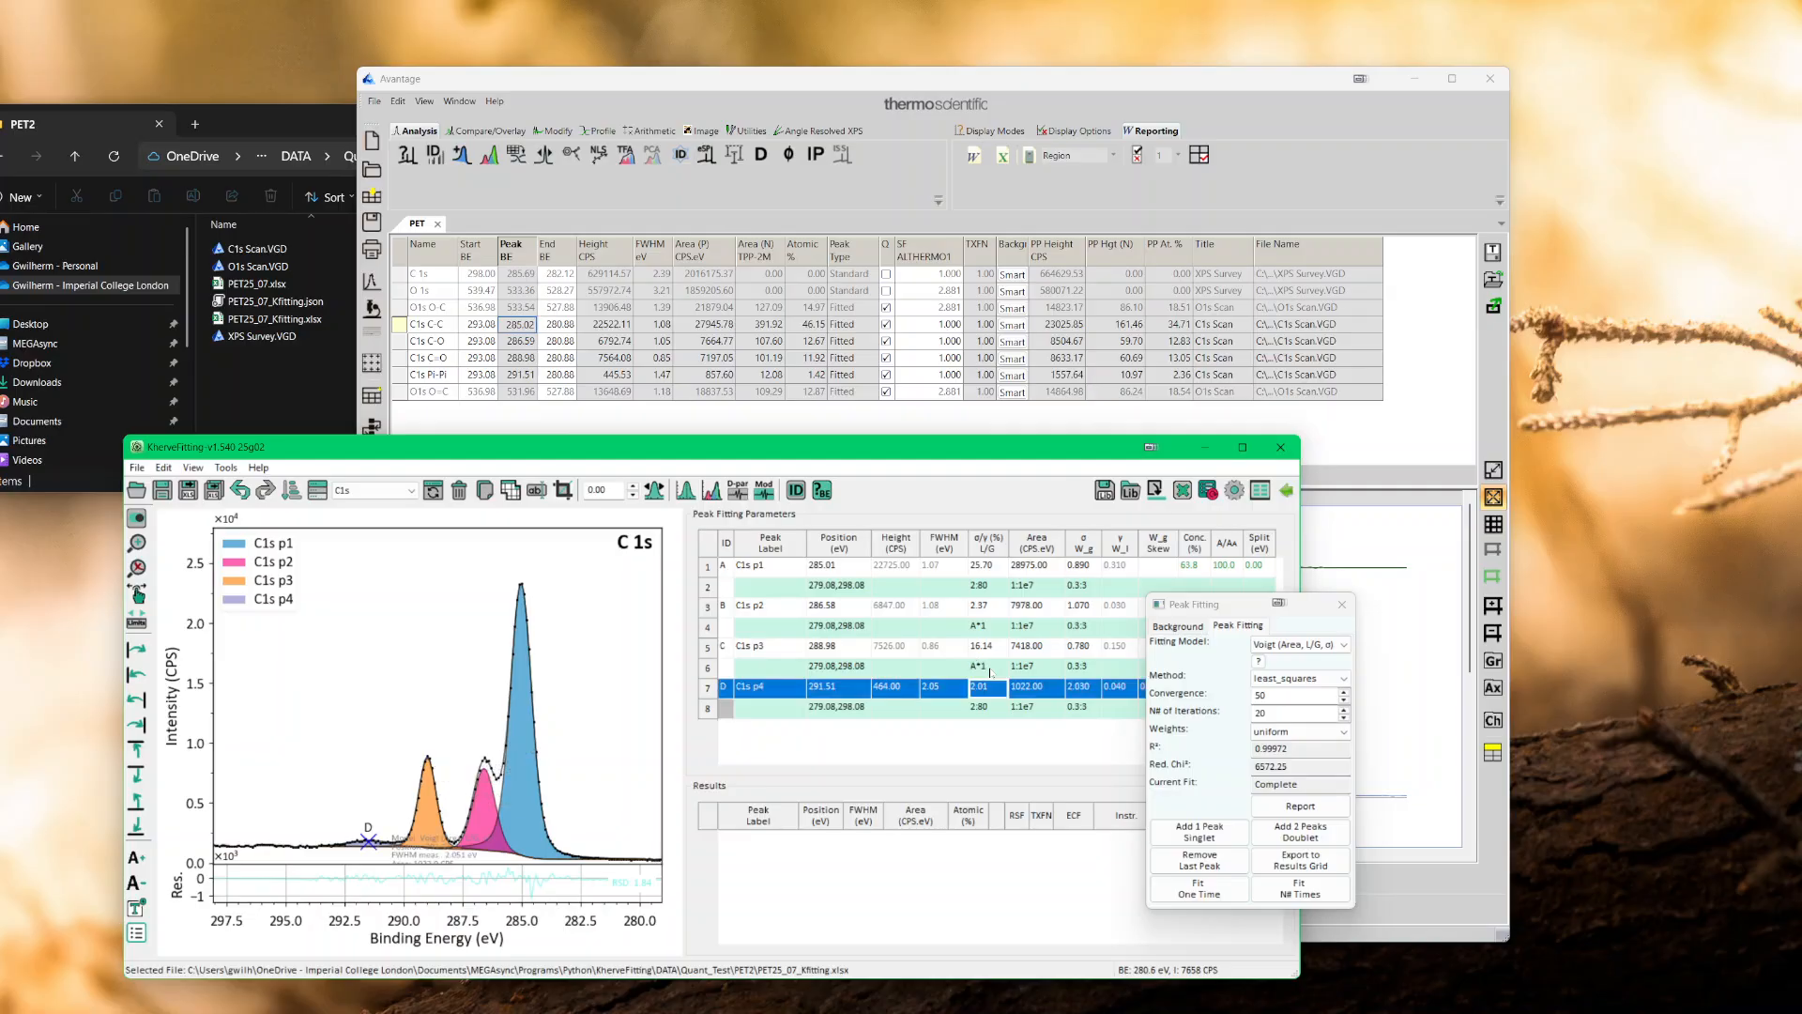
{"action": "left_click", "coordinate": [992, 708]}
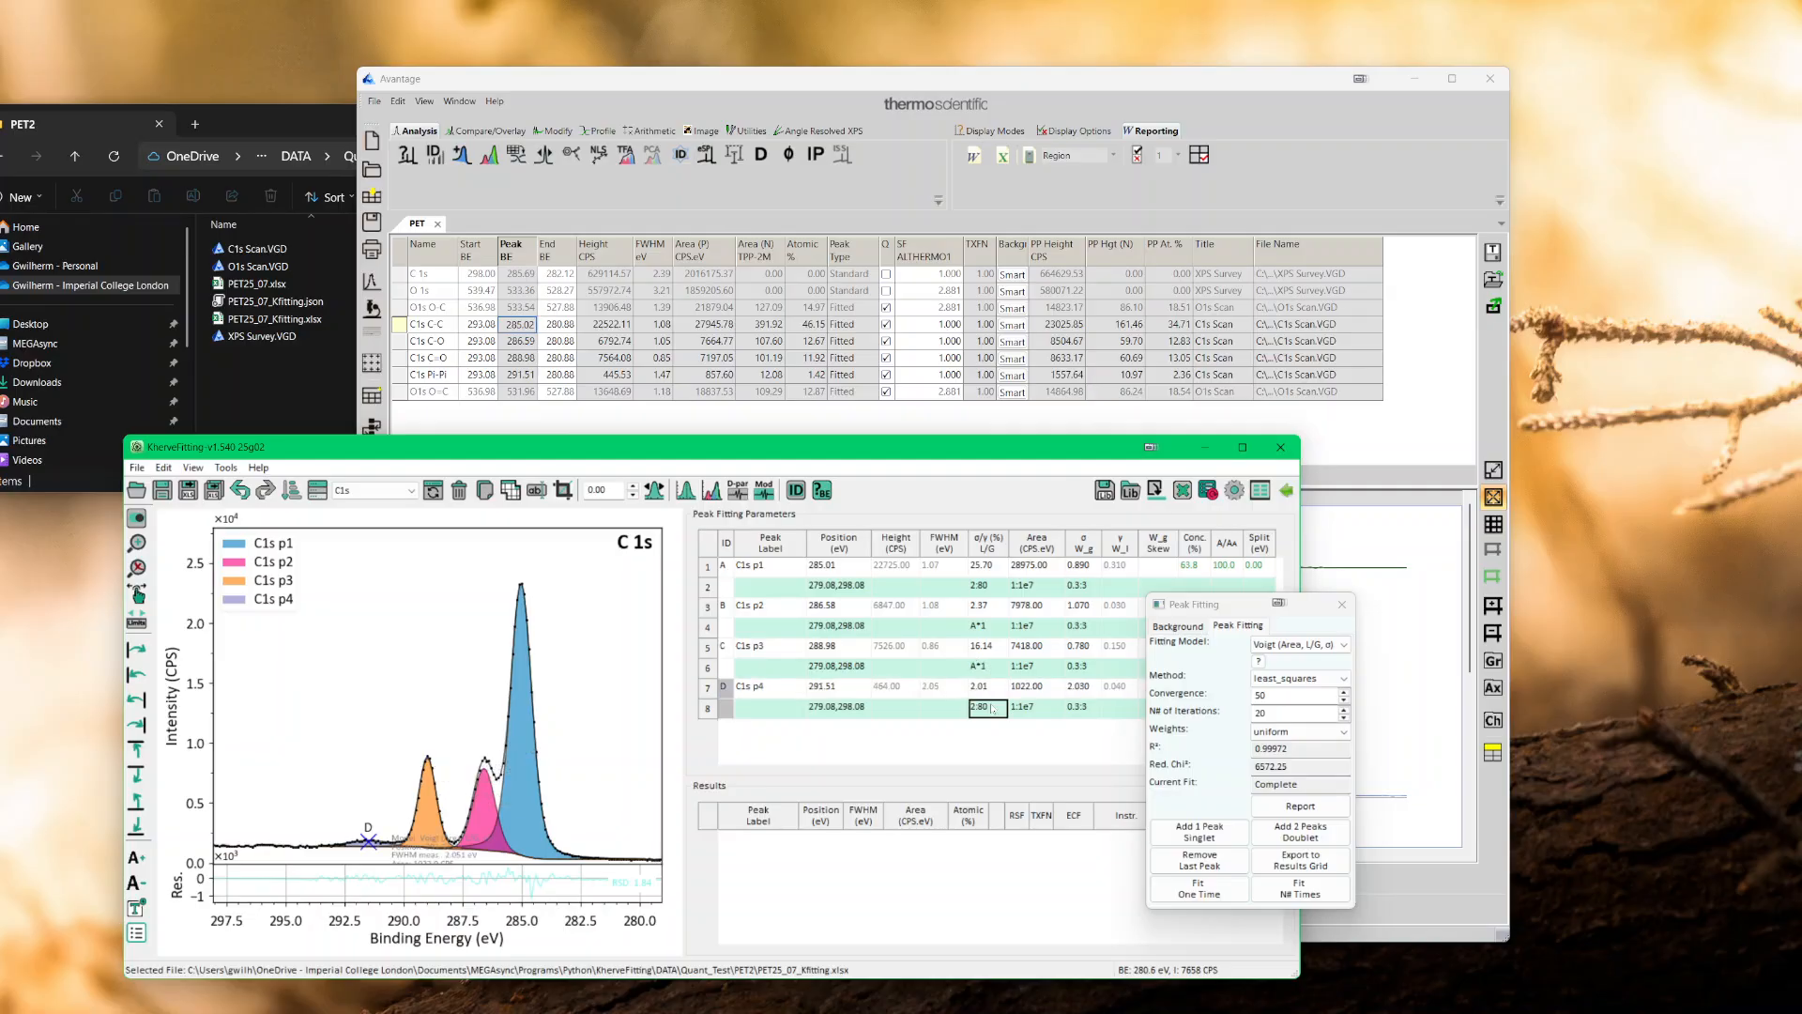
{"action": "type", "text": "A*1"}
{"action": "key", "text": "Return"}
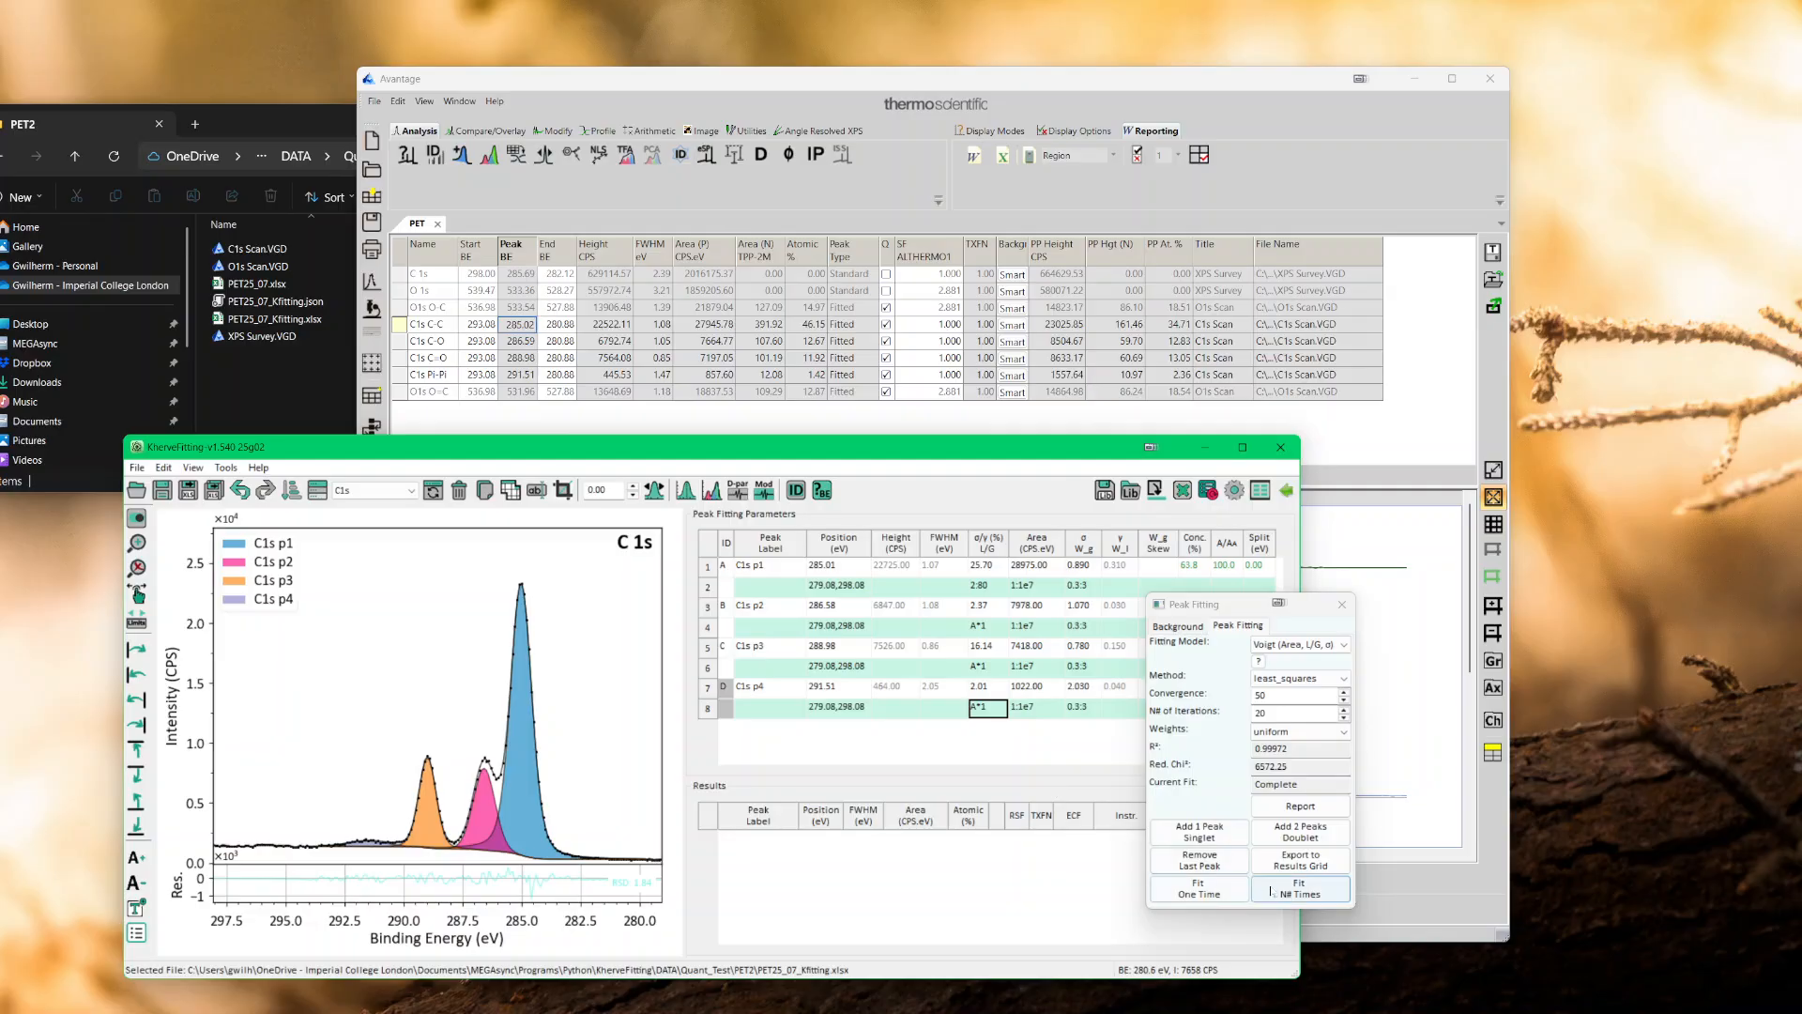
- Refit the four C1s peaks with 20 iterations, and inspect the fit close to the background
{"action": "left_click", "coordinate": [1300, 888]}
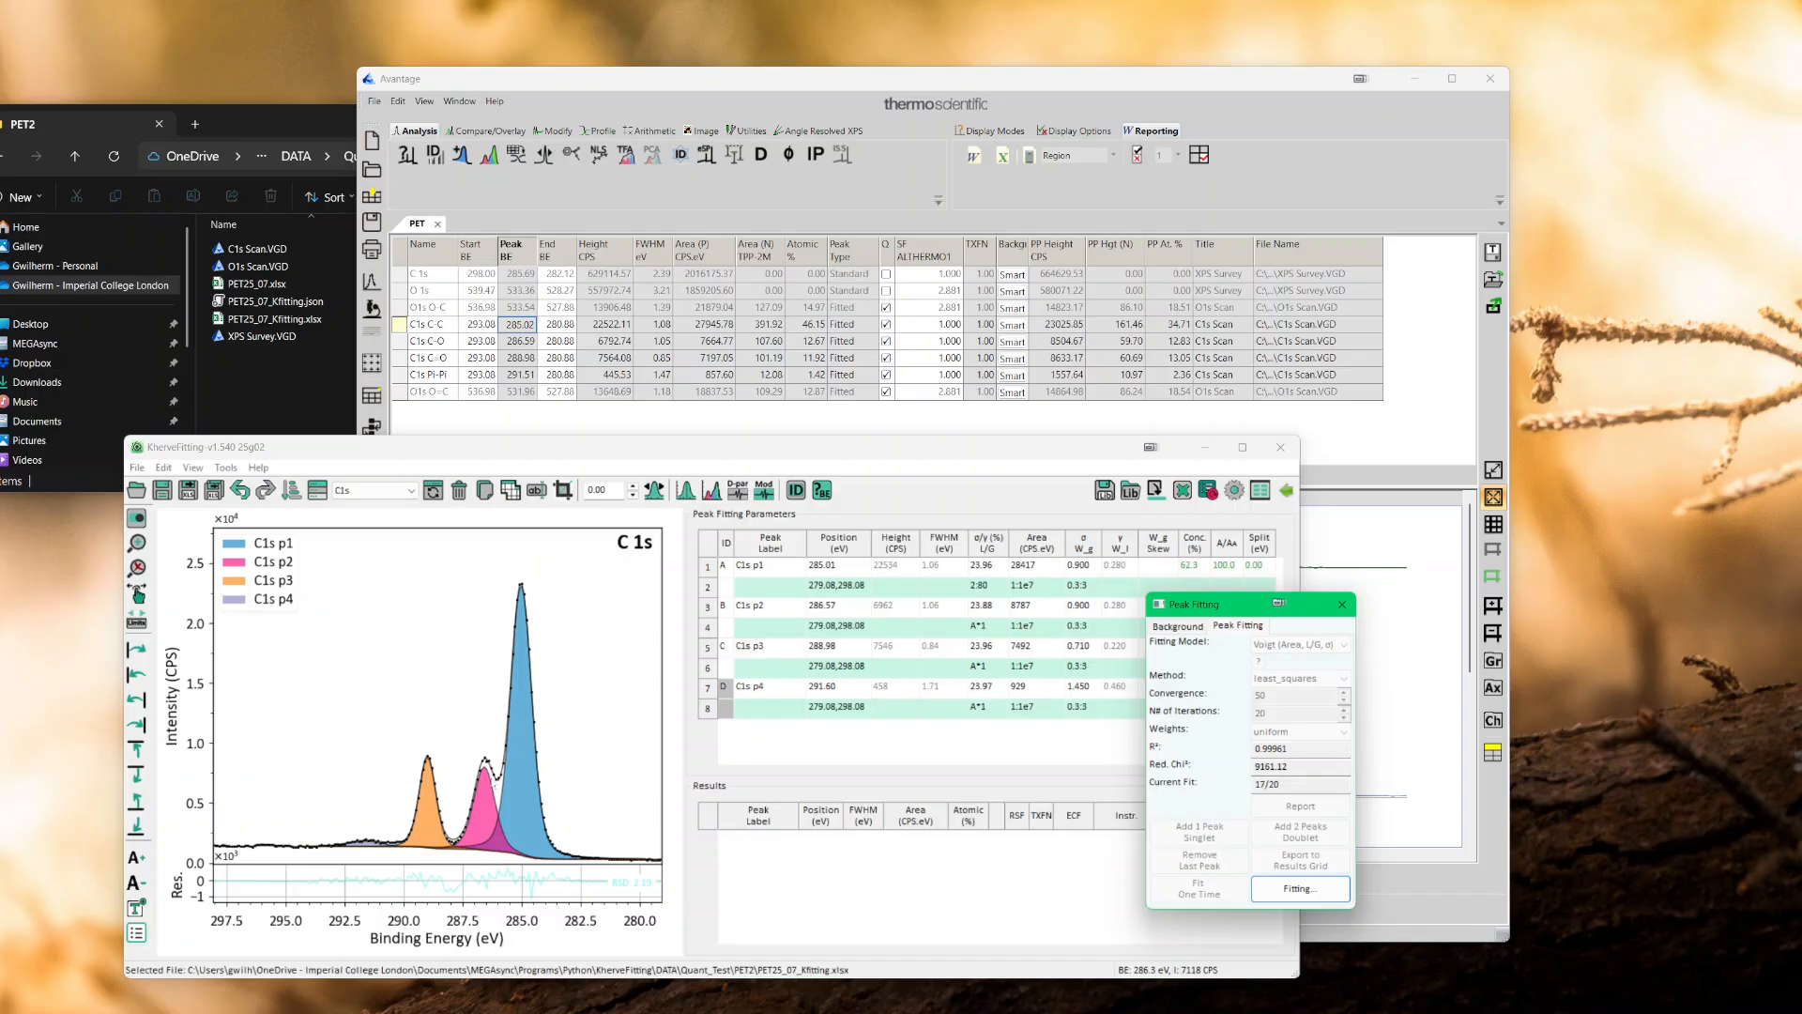
{"action": "scroll", "coordinate": [492, 783], "scroll_direction": "up", "scroll_amount": 12}
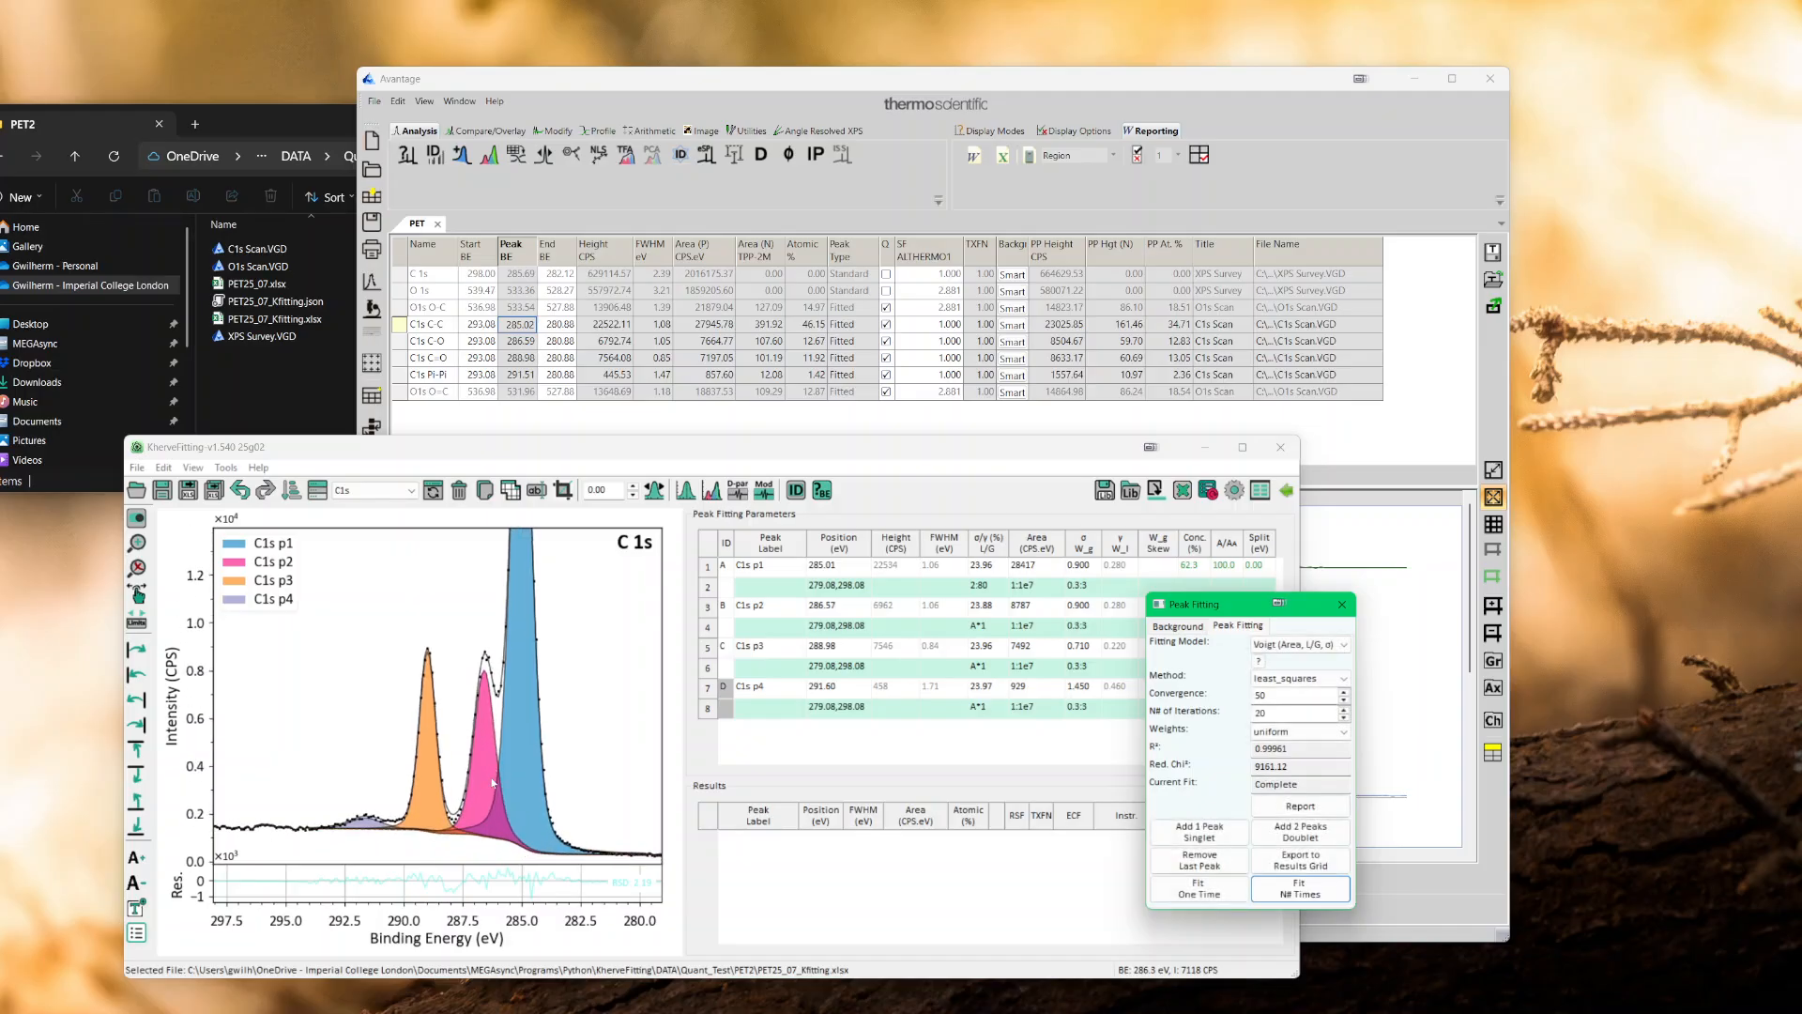
{"action": "scroll", "coordinate": [491, 783], "scroll_direction": "up", "scroll_amount": 10}
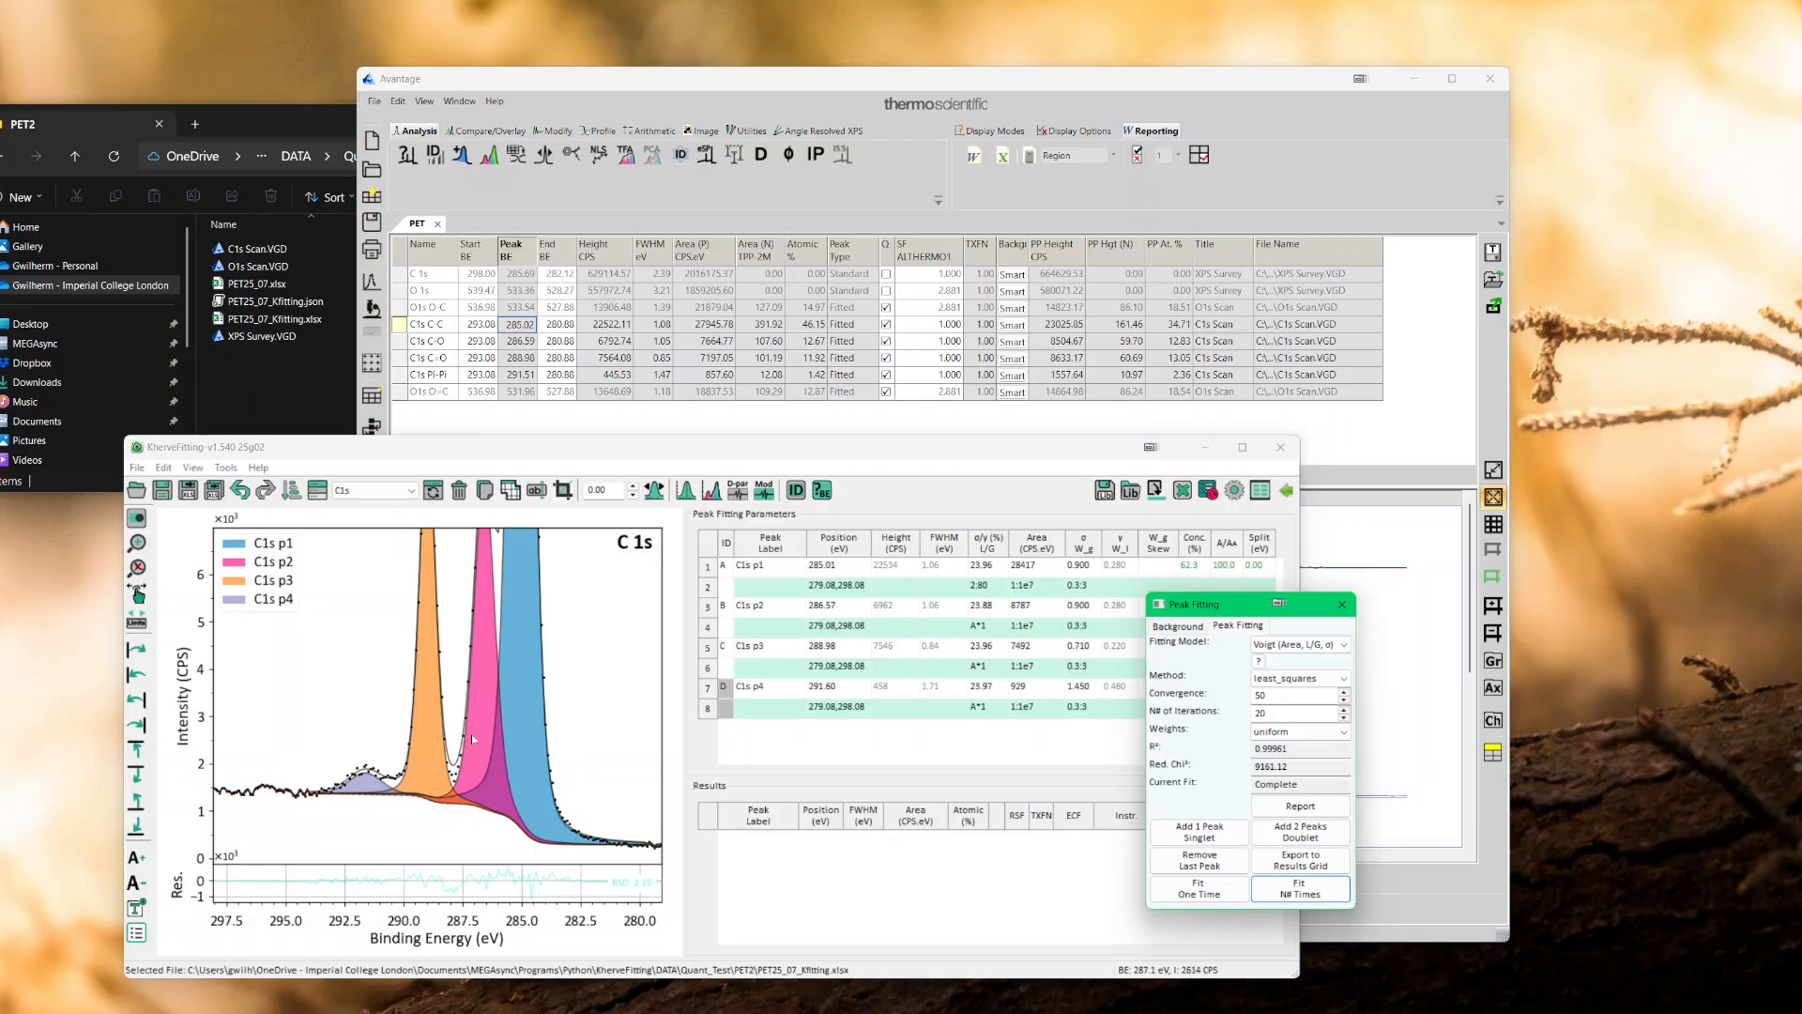
{"action": "scroll", "coordinate": [459, 763], "scroll_direction": "down", "scroll_amount": 10}
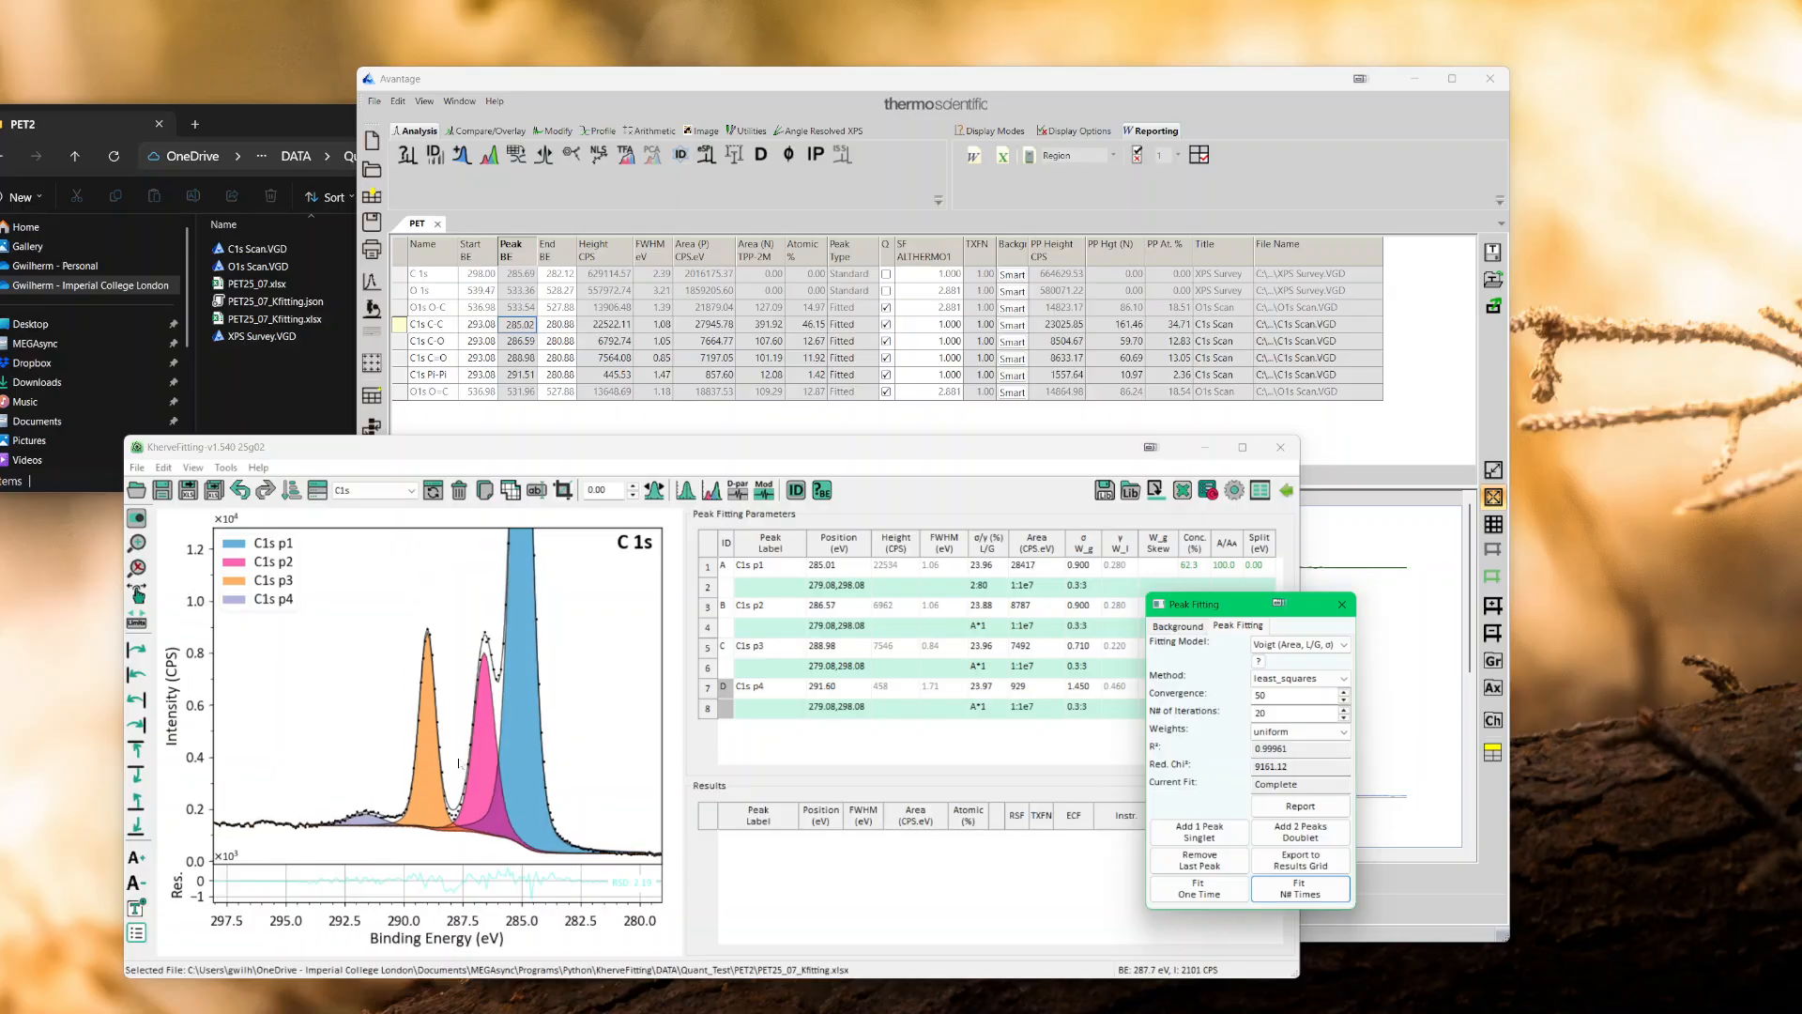
{"action": "scroll", "coordinate": [459, 763], "scroll_direction": "down", "scroll_amount": 5}
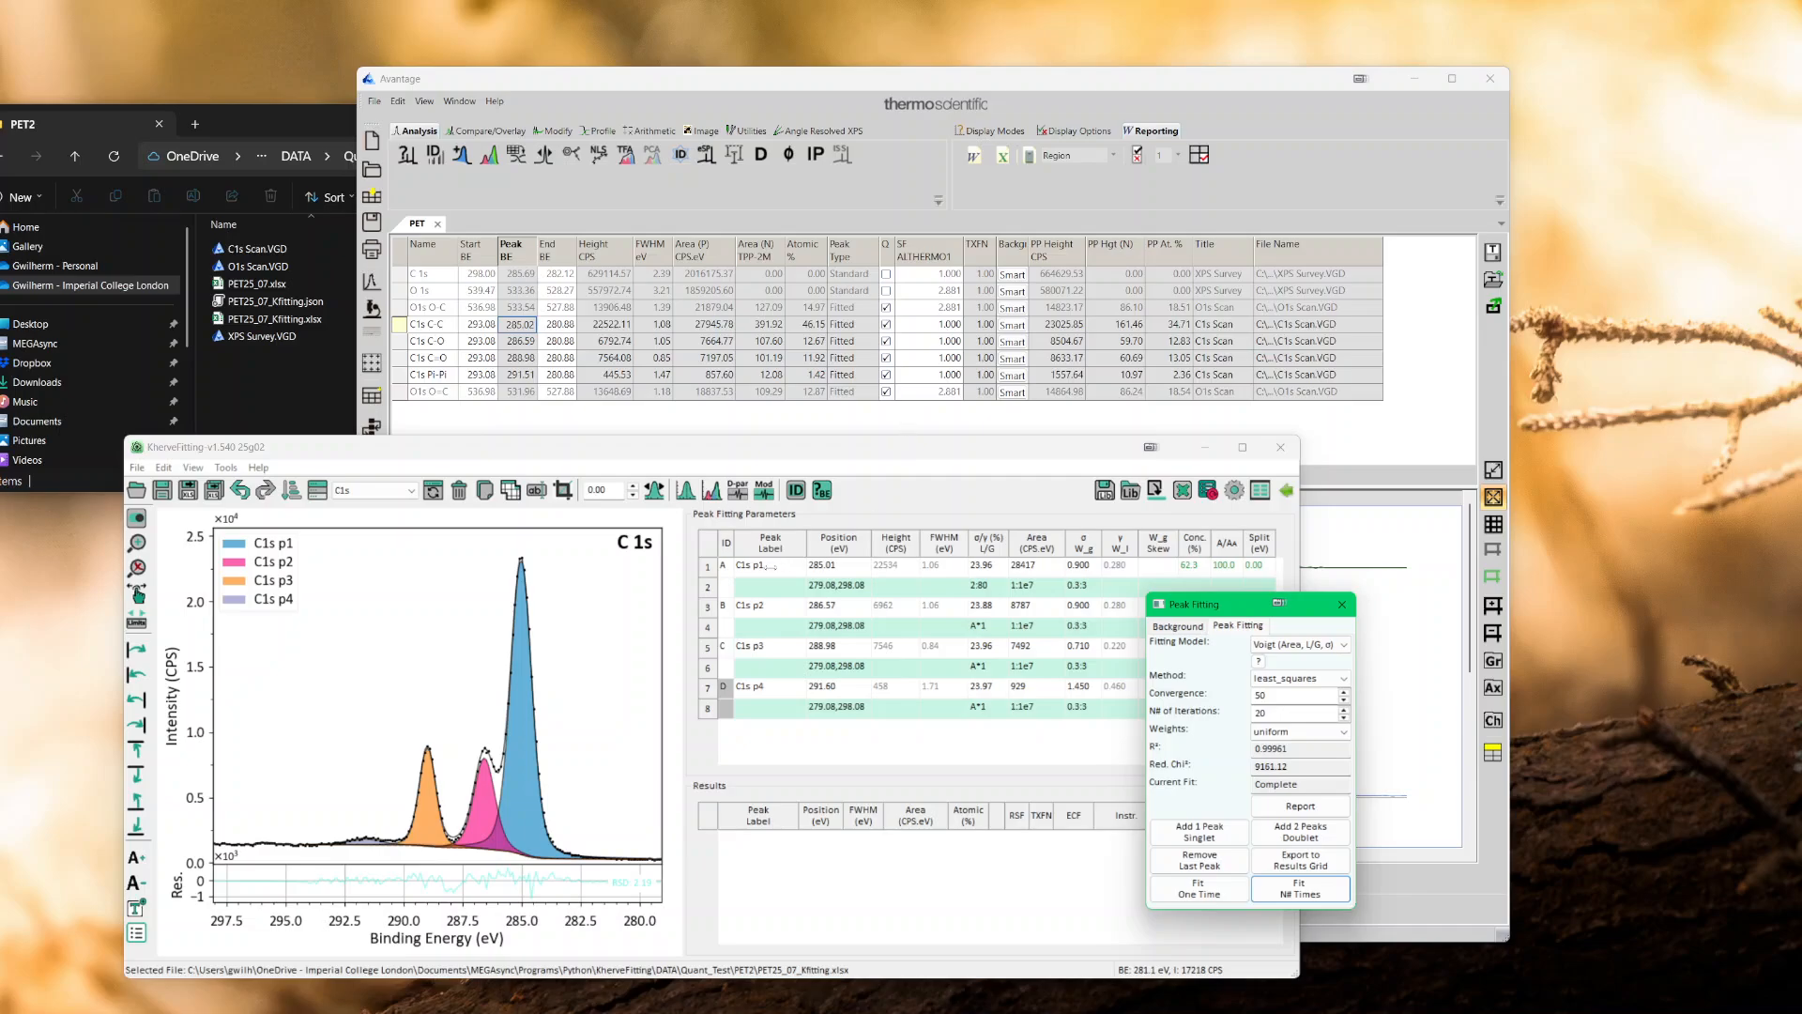
- Rename peak C1s p1 as C1s C-C in the peak fitting parameters
{"action": "left_click", "coordinate": [765, 565]}
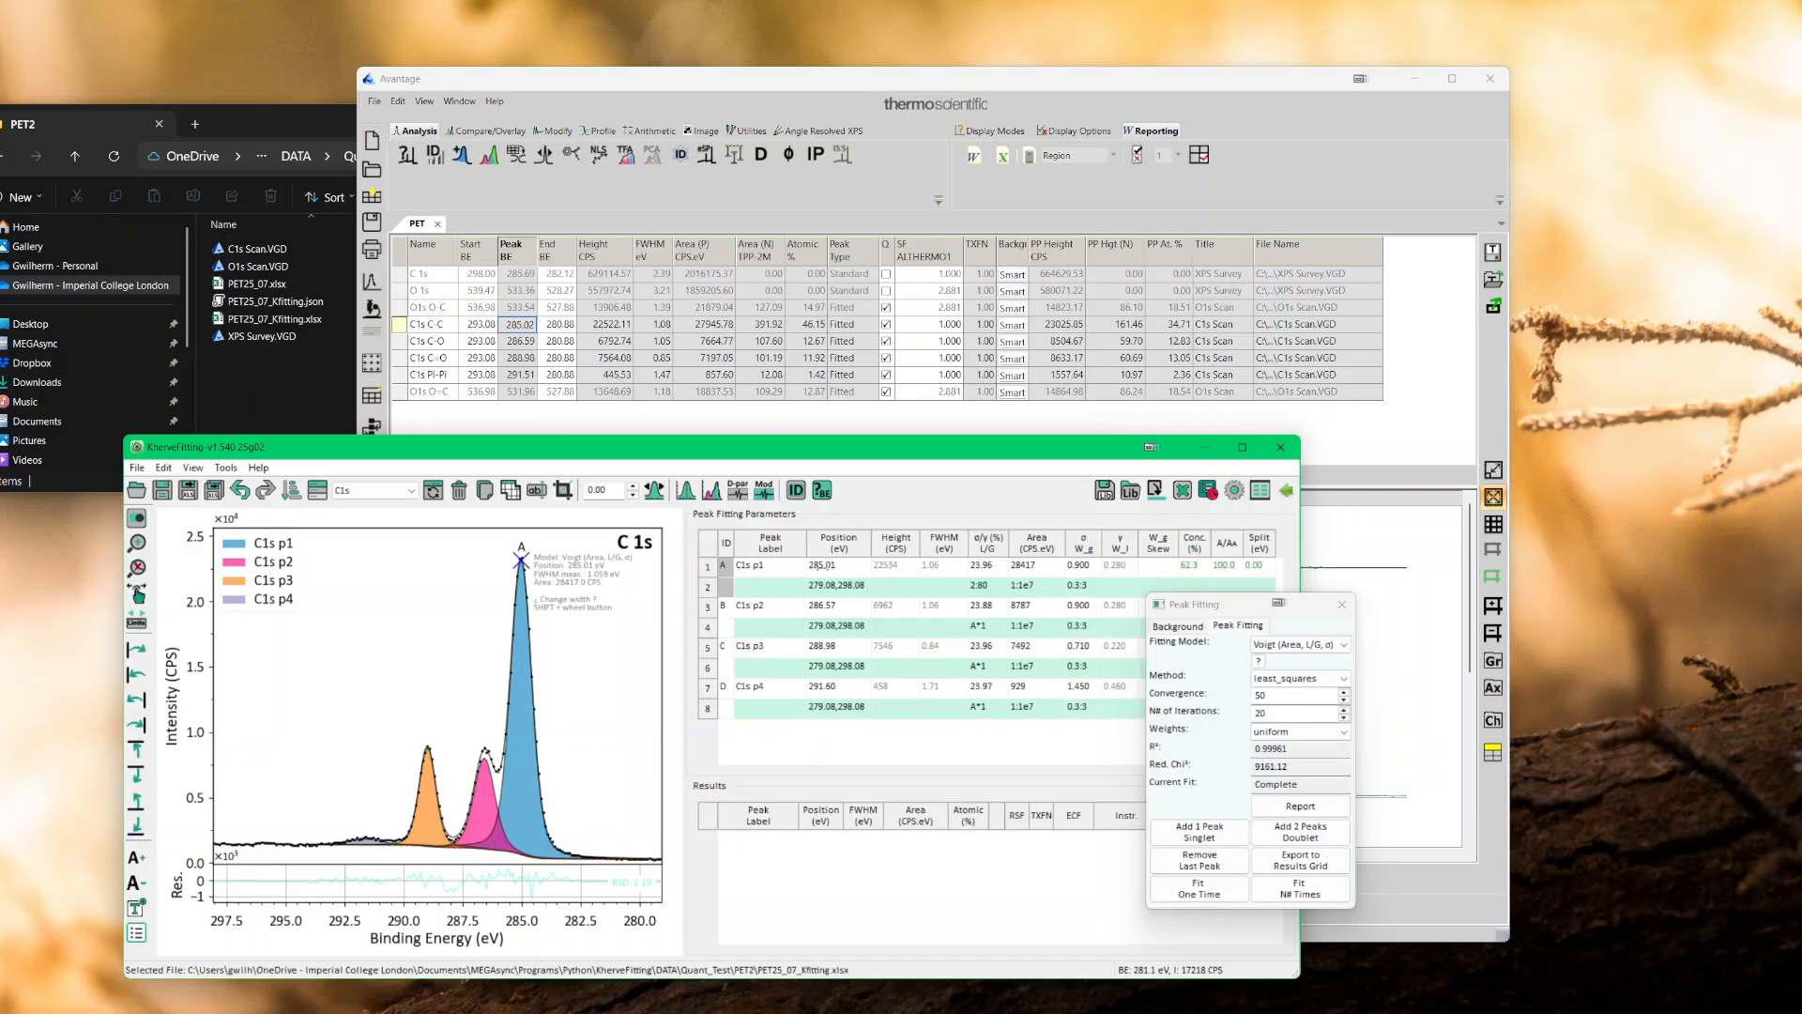
{"action": "key", "text": "BackSpace"}
{"action": "key", "text": "BackSpace"}
{"action": "type", "text": "C-C"}
{"action": "key", "text": "Return"}
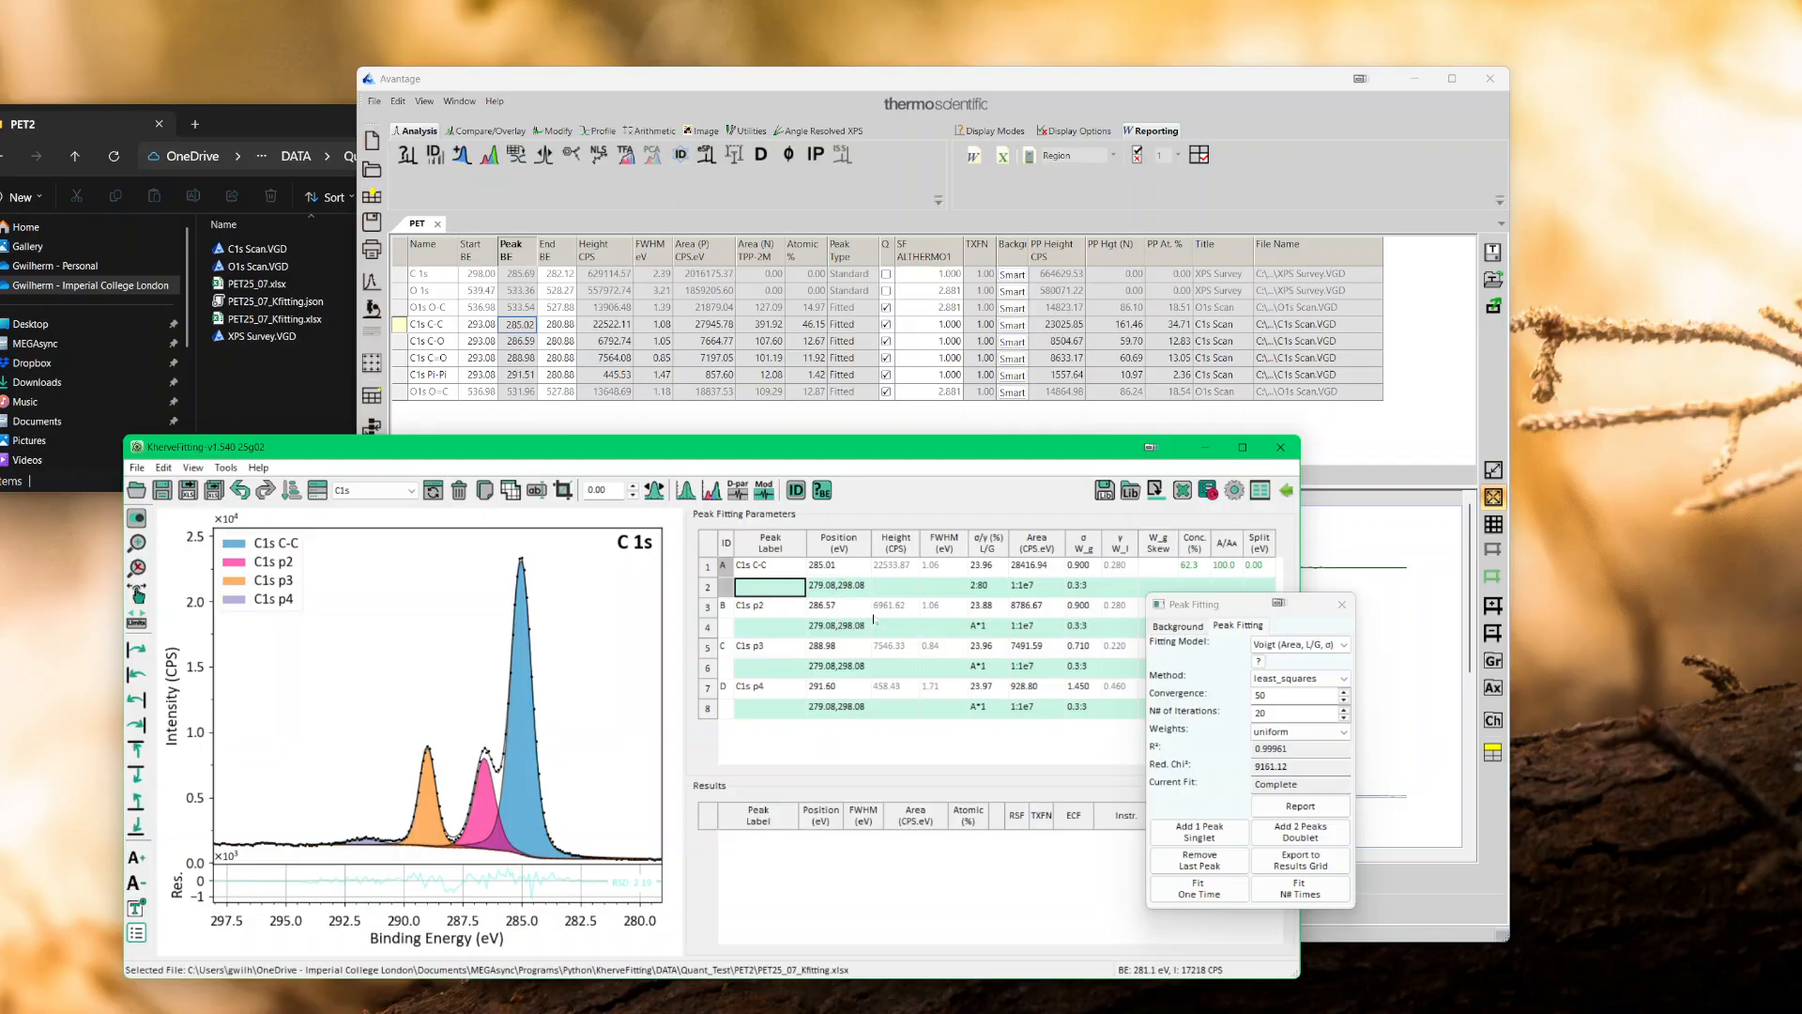
- Rename peak C1s p2 as C1s C-O in the peak fitting parameters
{"action": "double_click", "coordinate": [782, 611]}
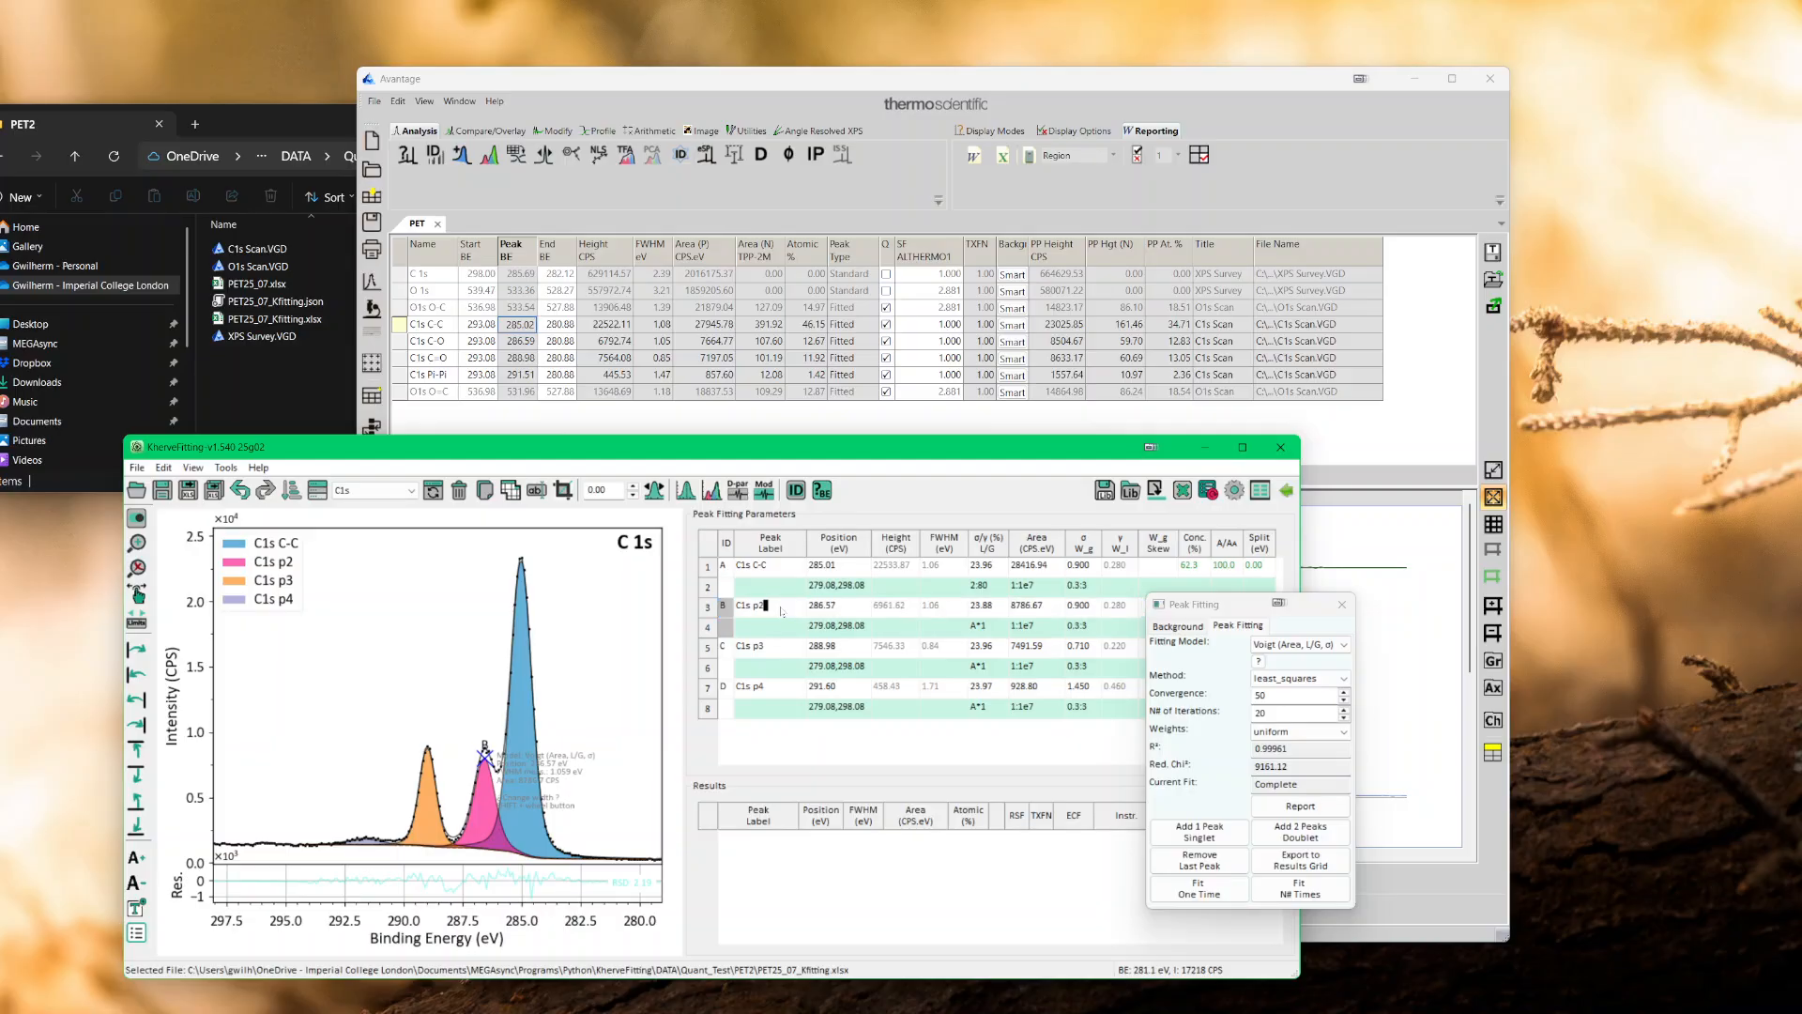
{"action": "key", "text": "BackSpace"}
{"action": "key", "text": "BackSpace"}
{"action": "type", "text": "C-O"}
{"action": "key", "text": "Return"}
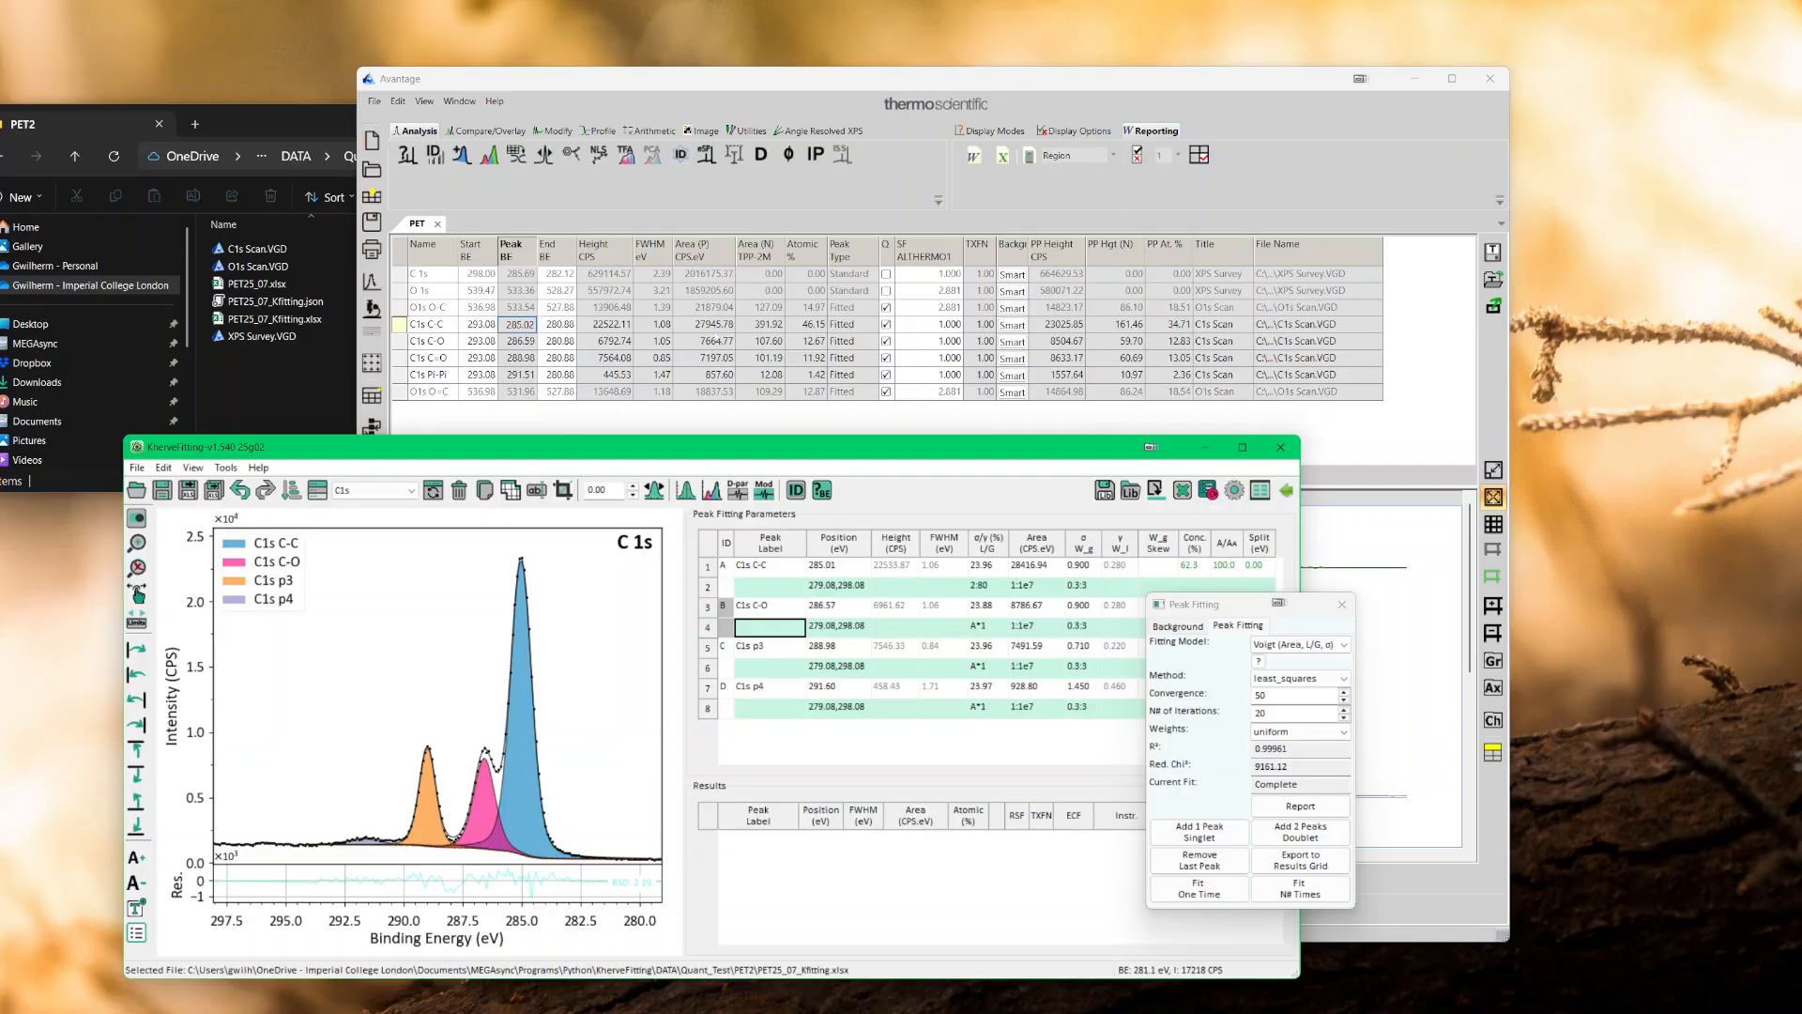
- Check the fitted C1s C-O peak area in Avantage's peak table, and return to KherveFitting
{"action": "left_click", "coordinate": [715, 344]}
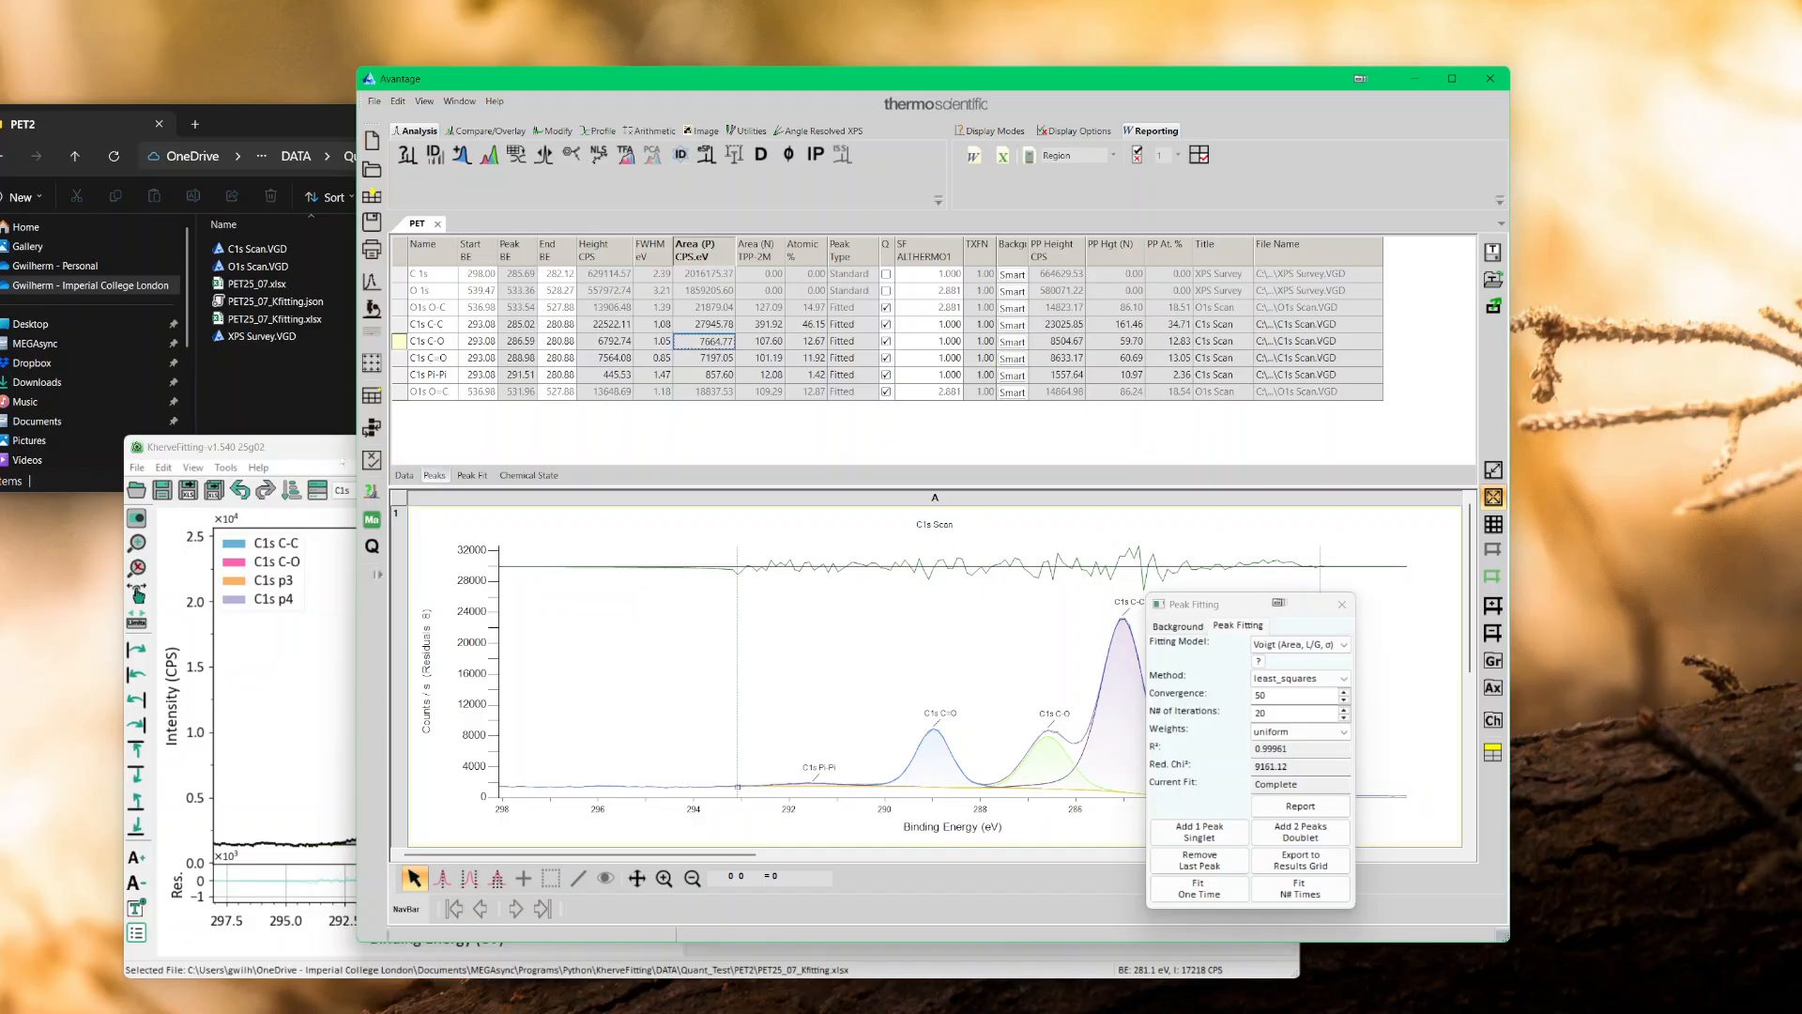
{"action": "left_click", "coordinate": [338, 457]}
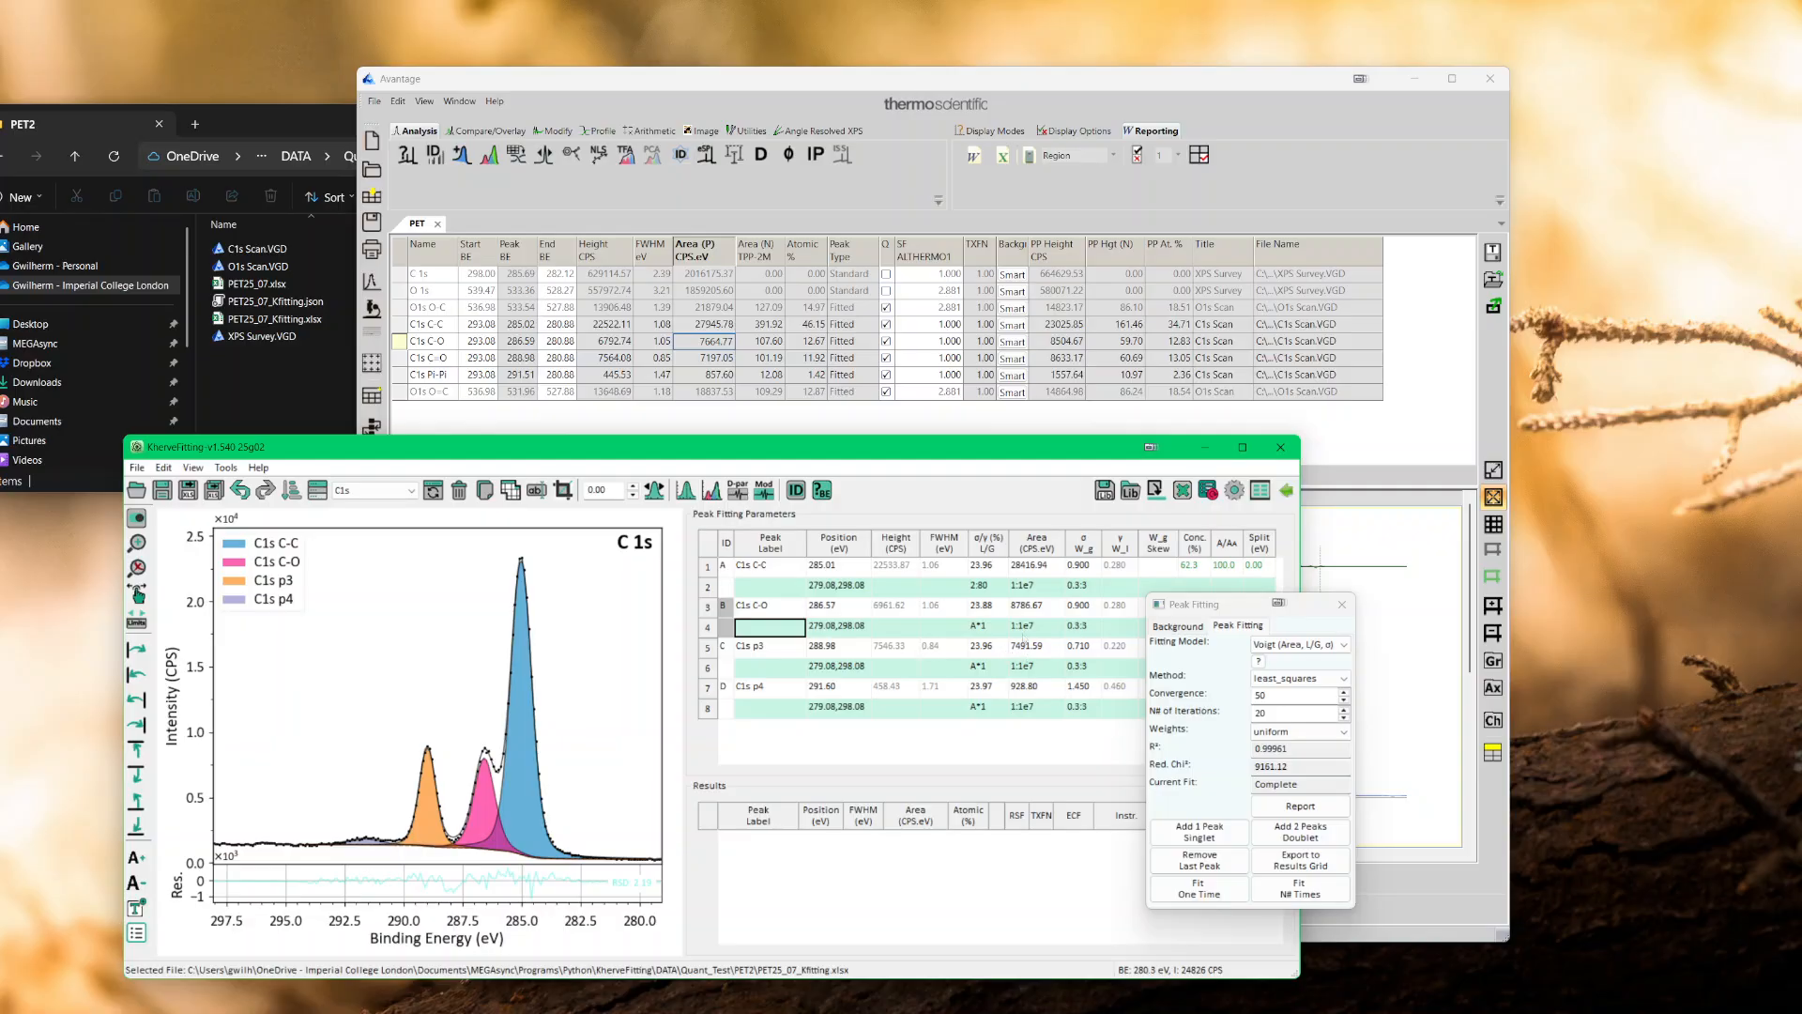
- Export the four C1s peaks to the results grid, and check their corrected areas against Avantage's TPP-2M normalised areas
{"action": "left_click_drag", "start_coordinate": [1179, 606], "coordinate": [1343, 520]}
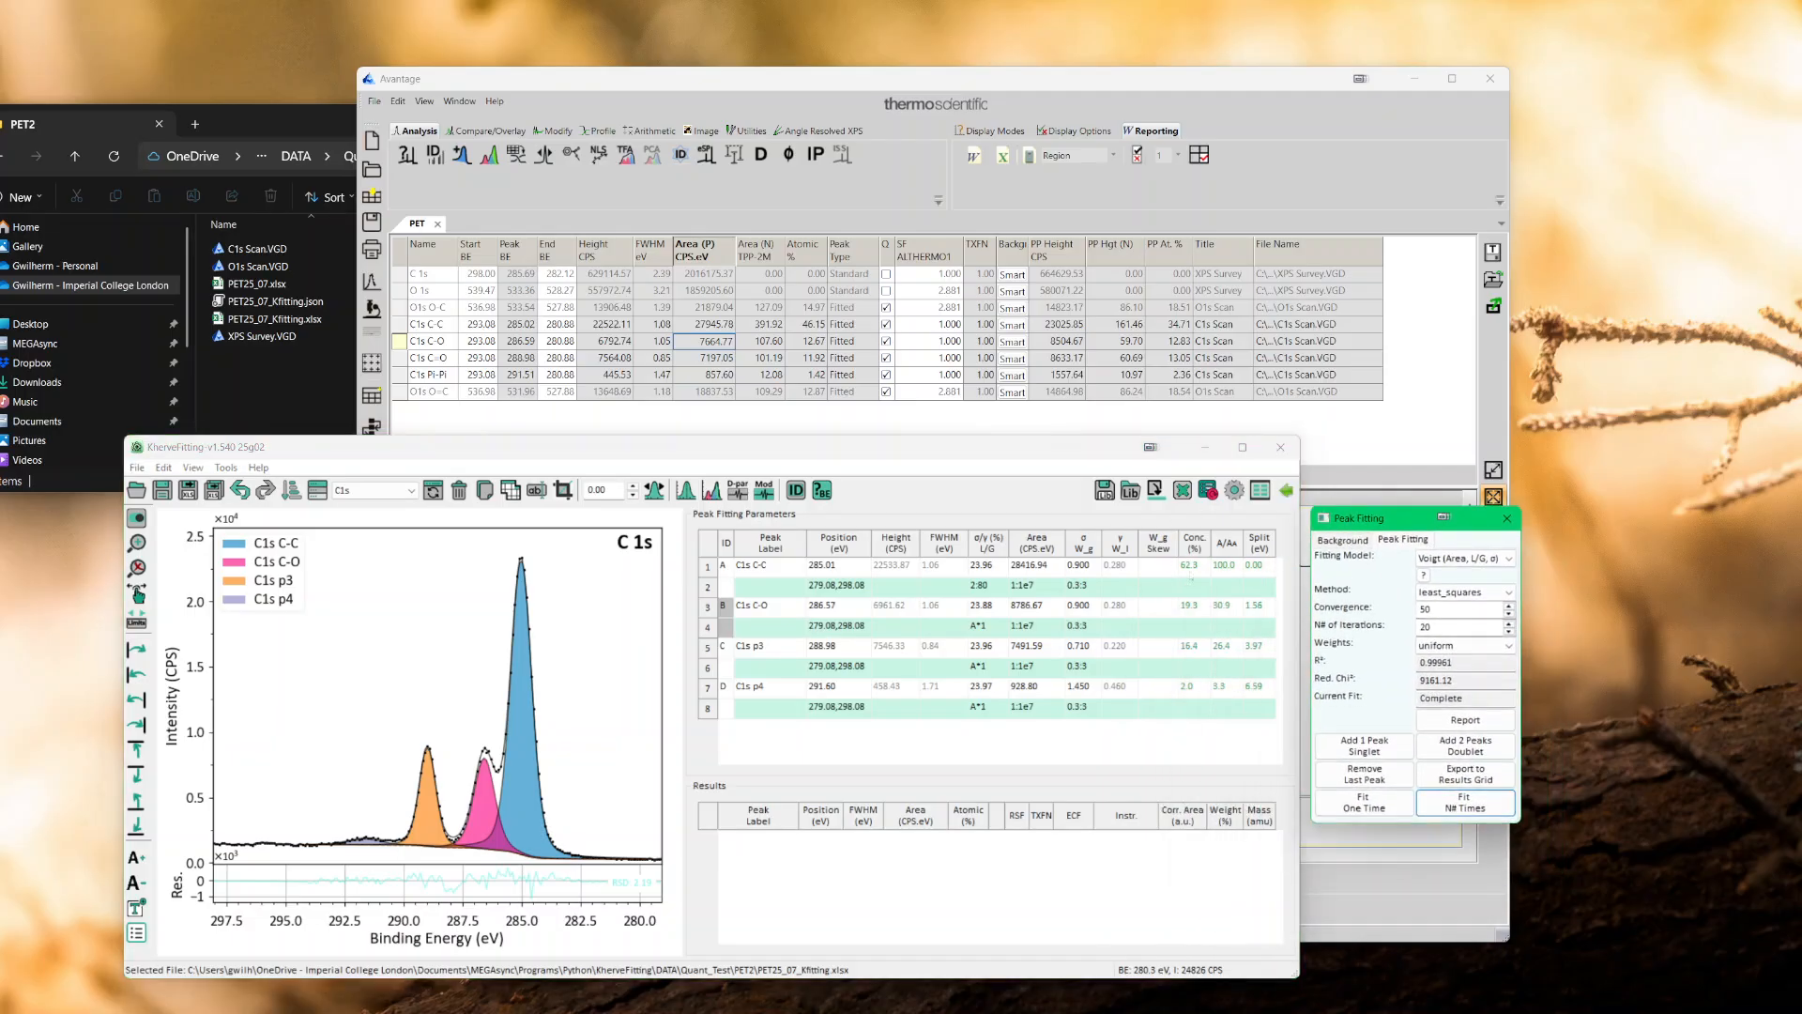
{"action": "left_click", "coordinate": [770, 625]}
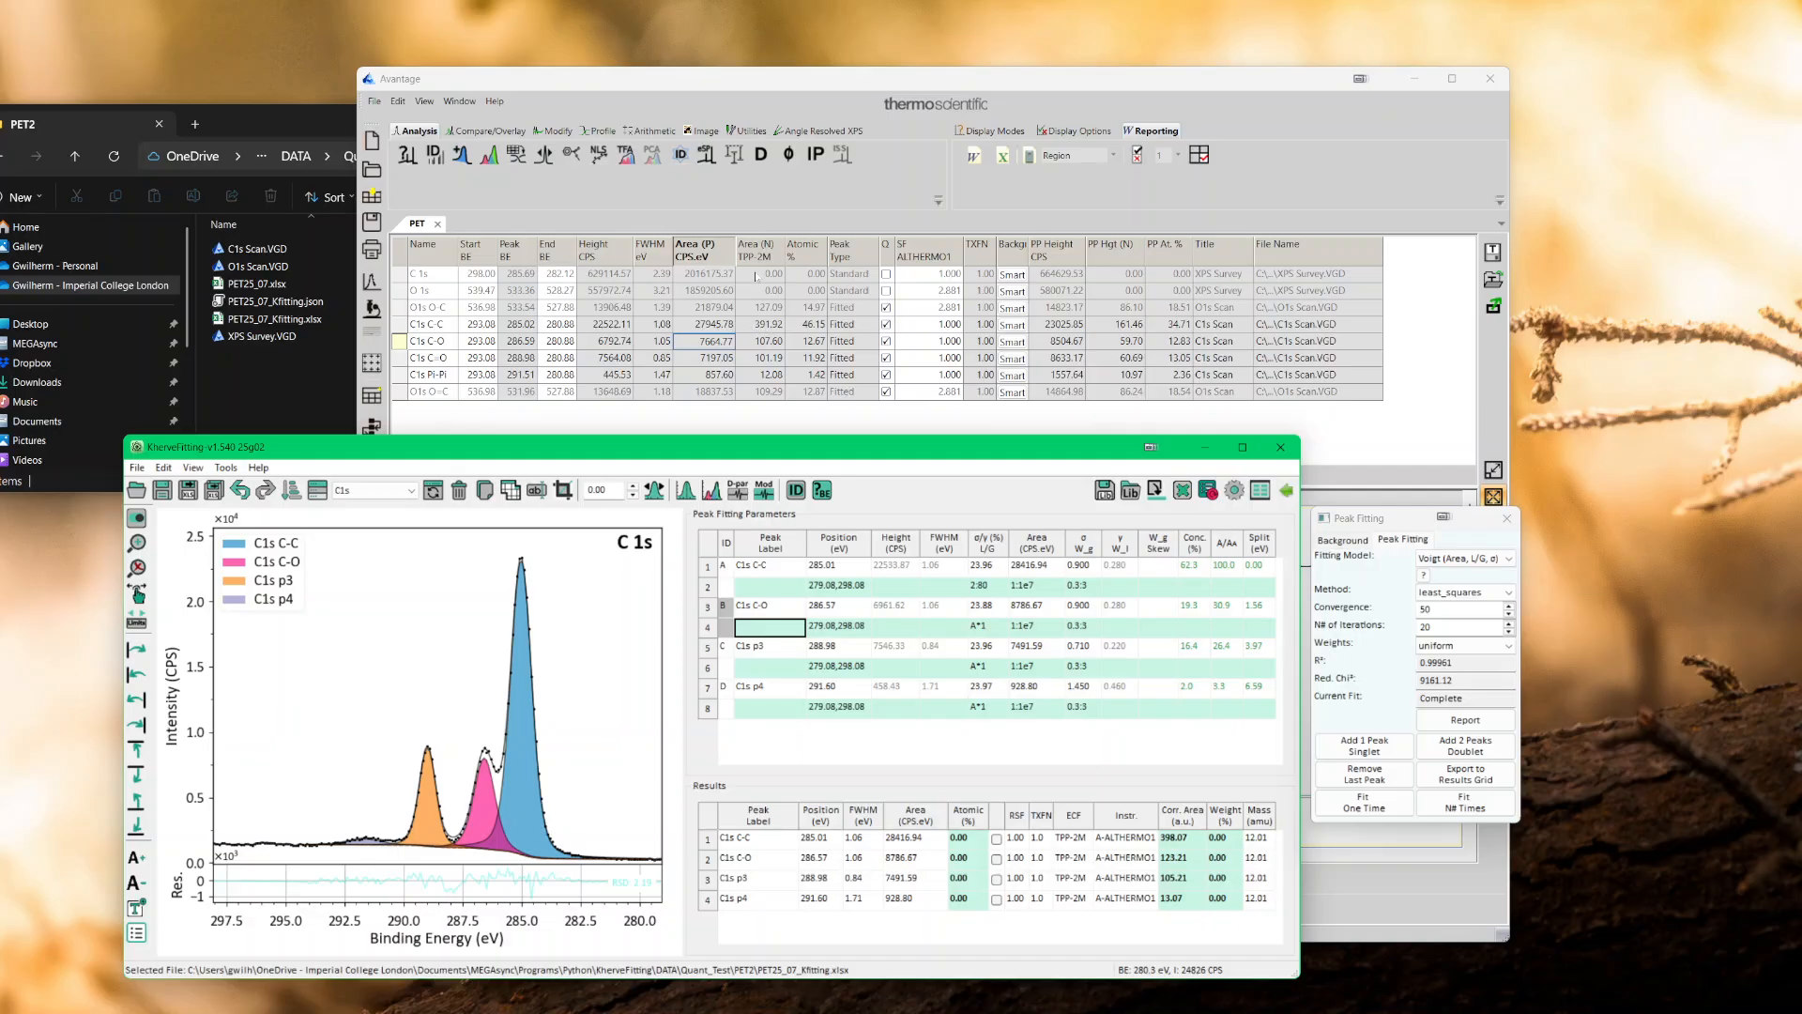
{"action": "left_click", "coordinate": [763, 324]}
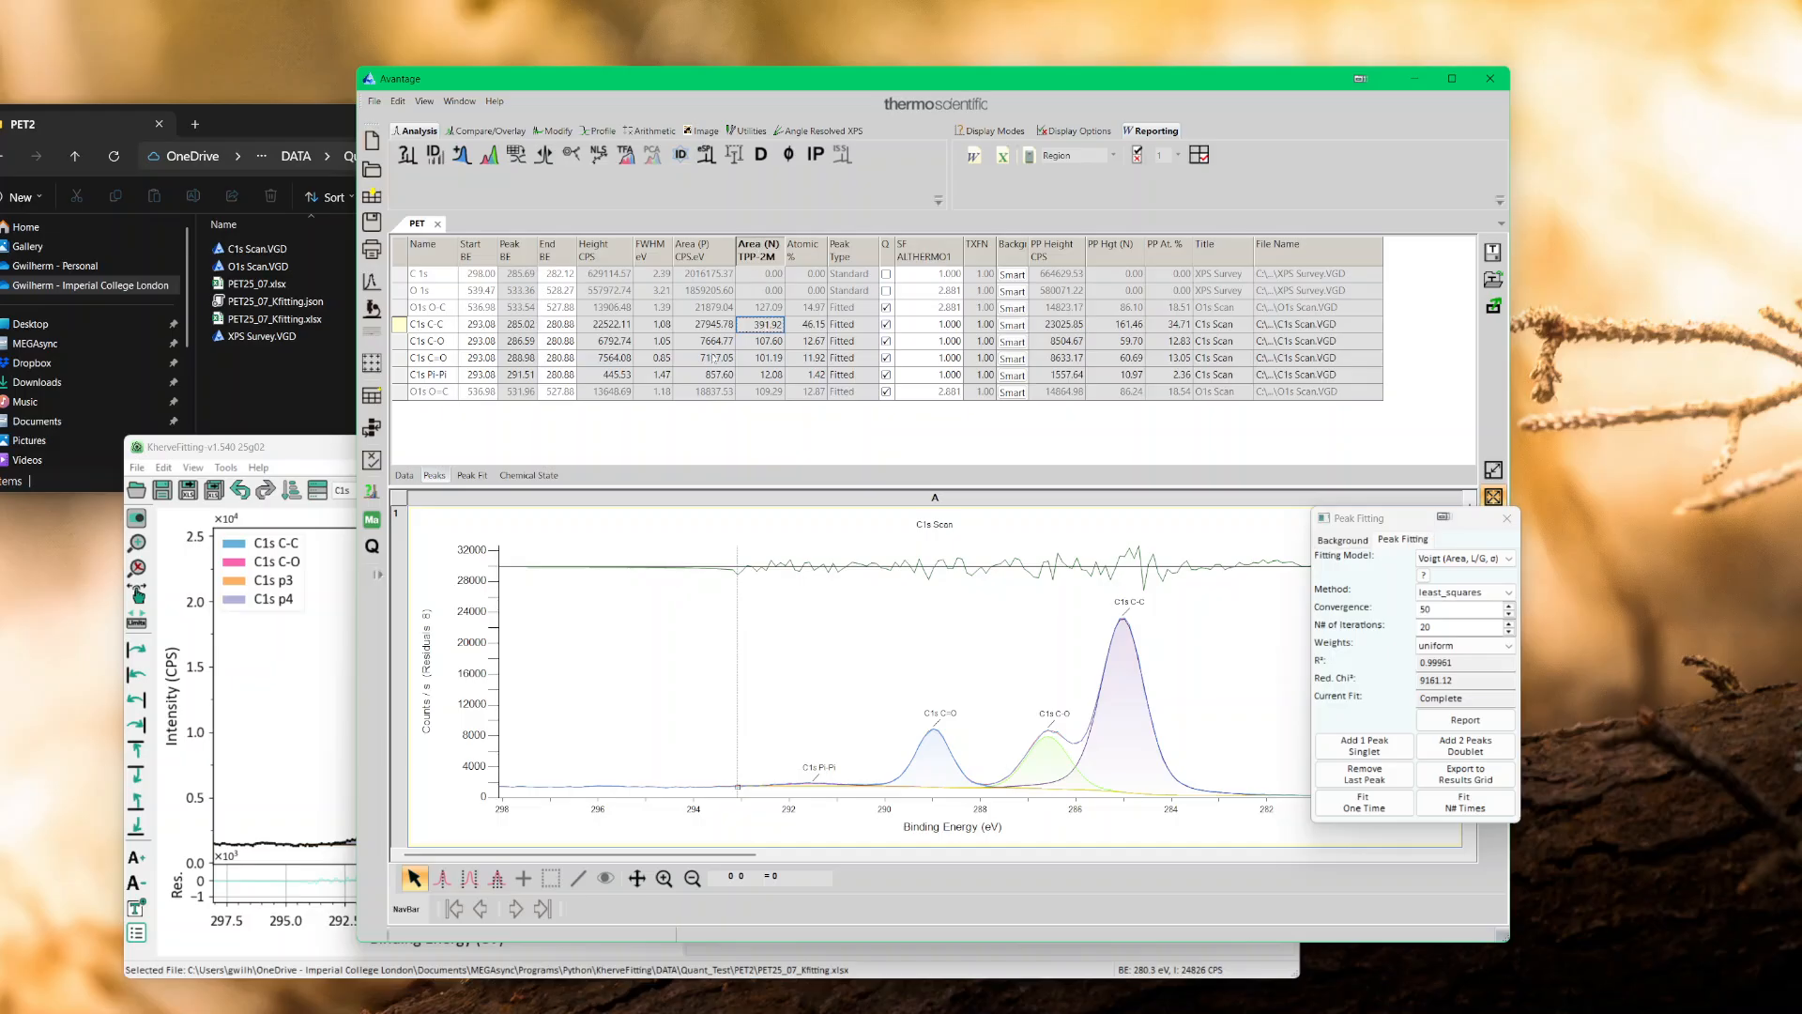
{"action": "left_click", "coordinate": [305, 459]}
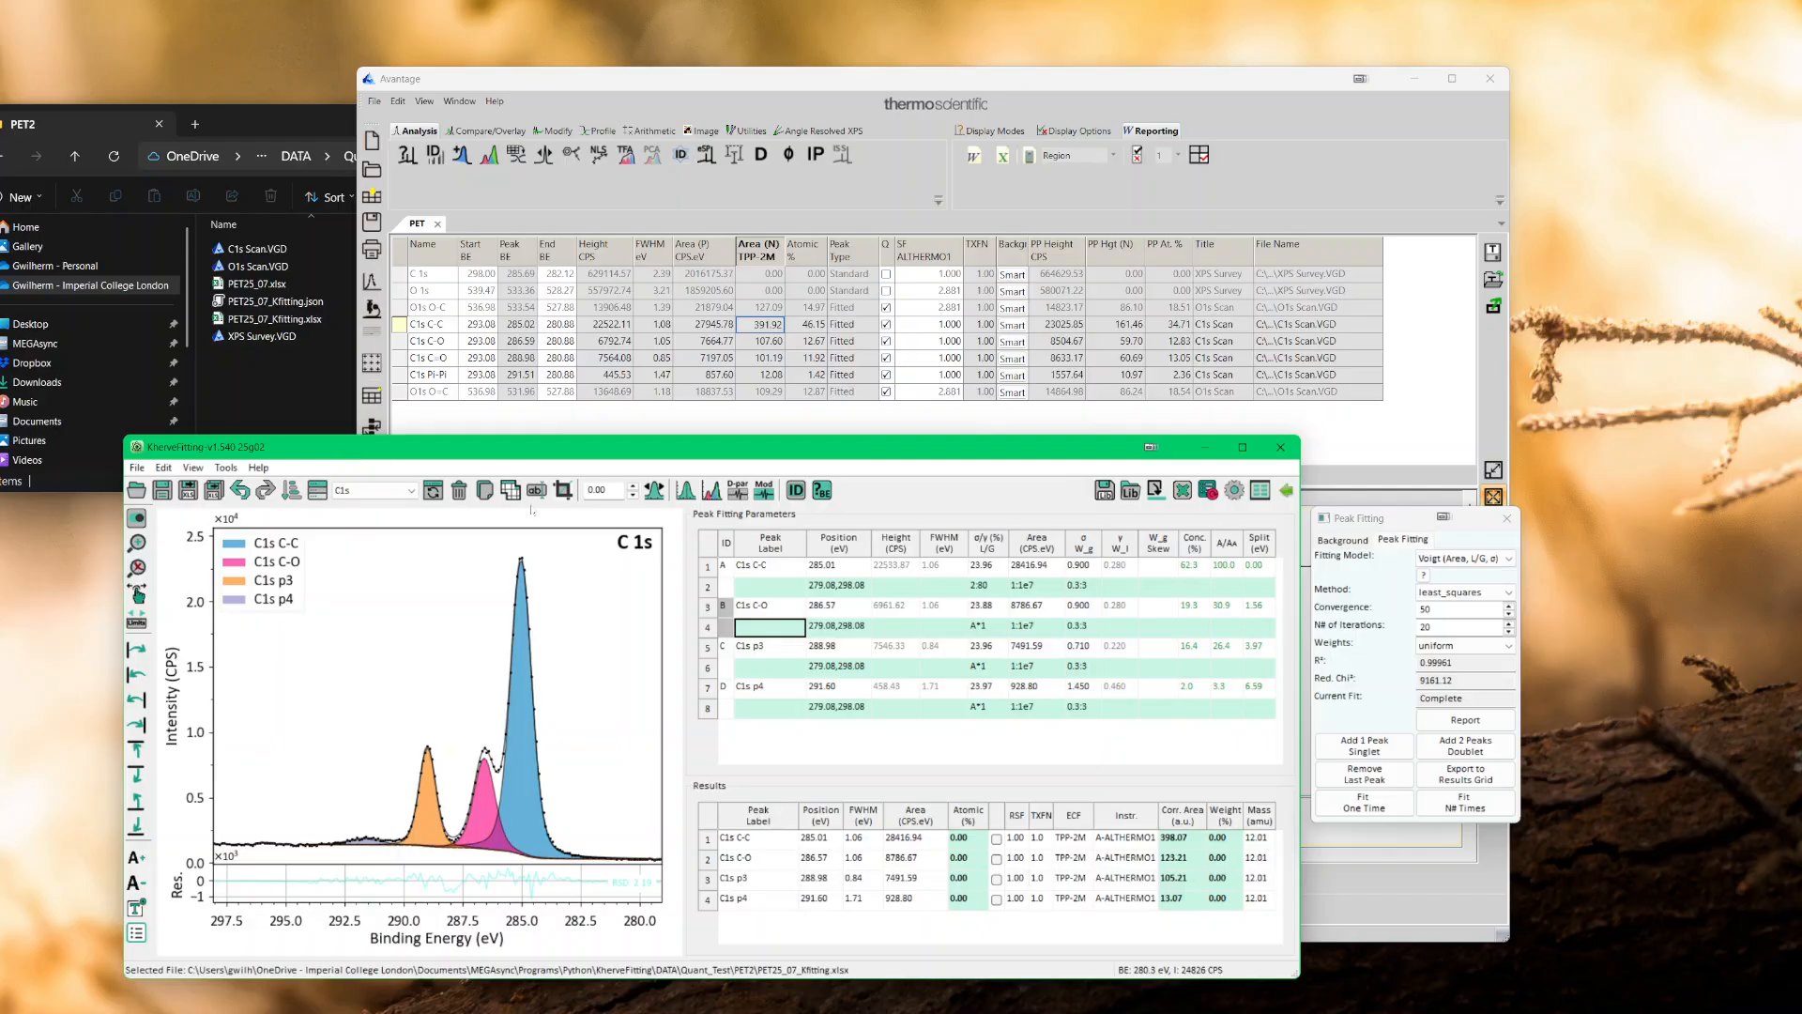
- Switch to the O1s core level and create its multi-region smart background between about 537 and 528.6 eV
{"action": "left_click", "coordinate": [375, 490]}
{"action": "left_click", "coordinate": [385, 518]}
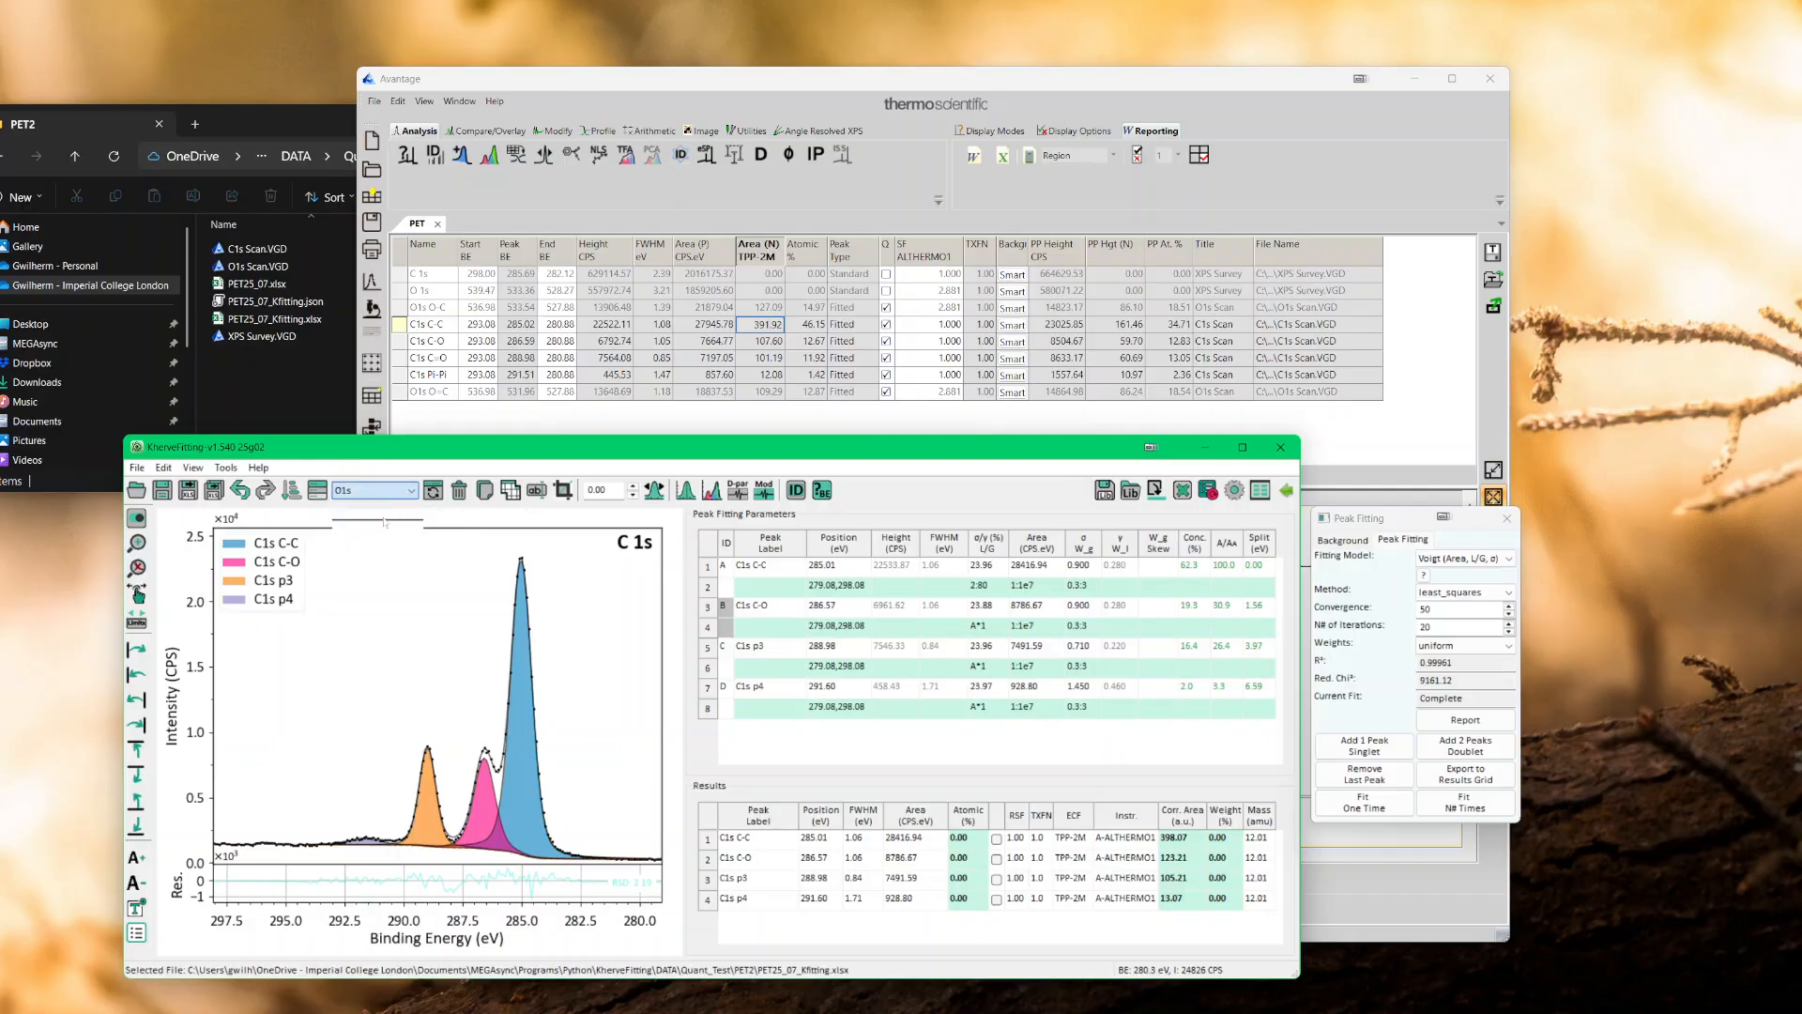
{"action": "left_click", "coordinate": [1340, 539]}
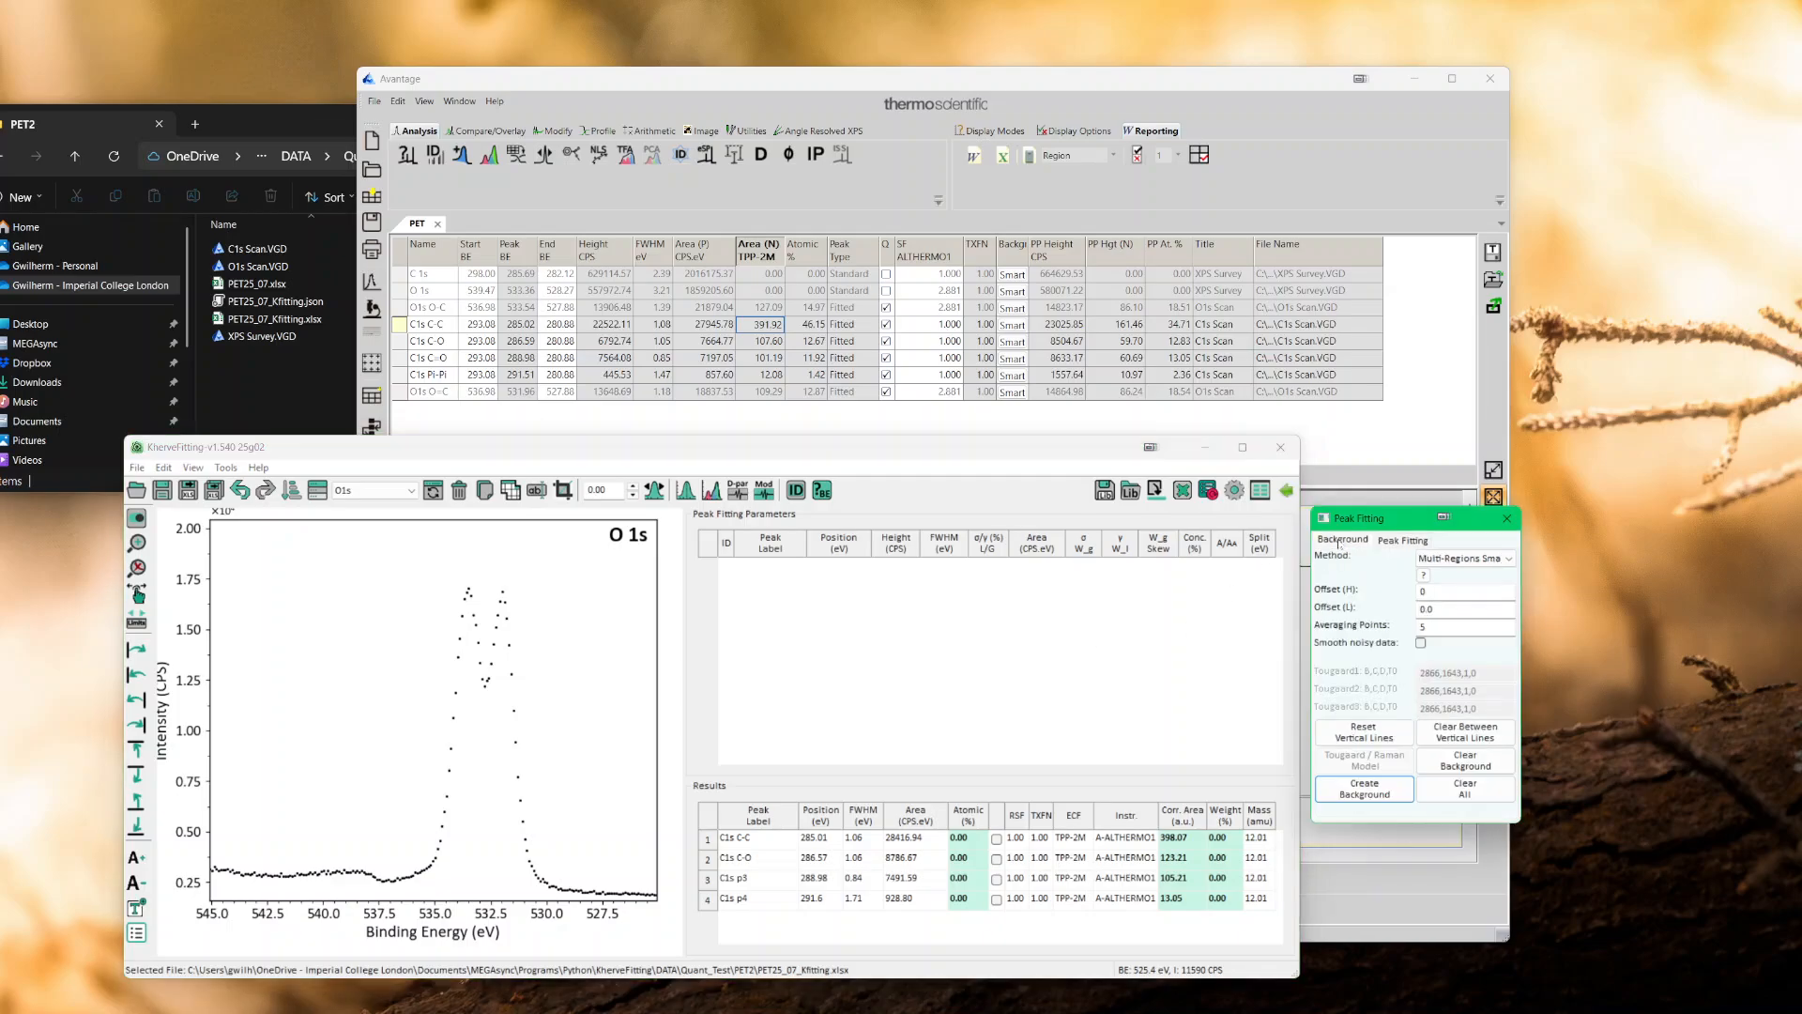
{"action": "left_click", "coordinate": [577, 859]}
{"action": "left_click", "coordinate": [392, 866]}
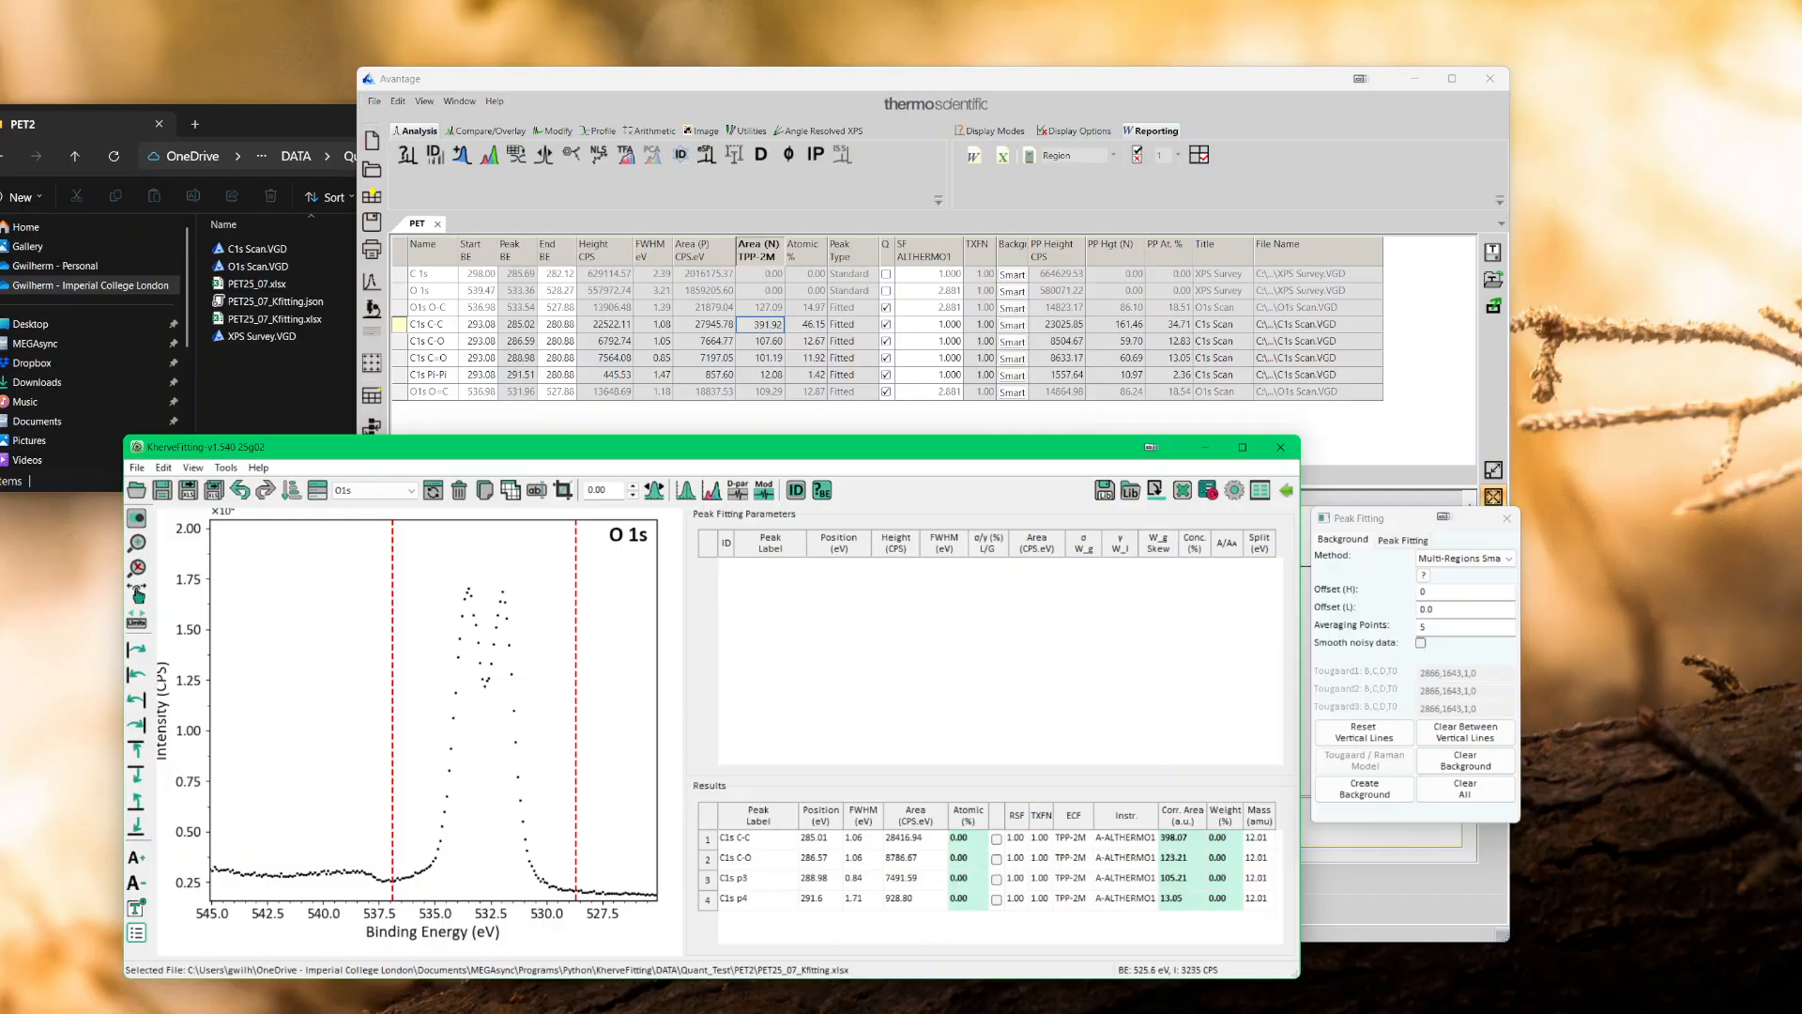
{"action": "left_click", "coordinate": [1399, 782]}
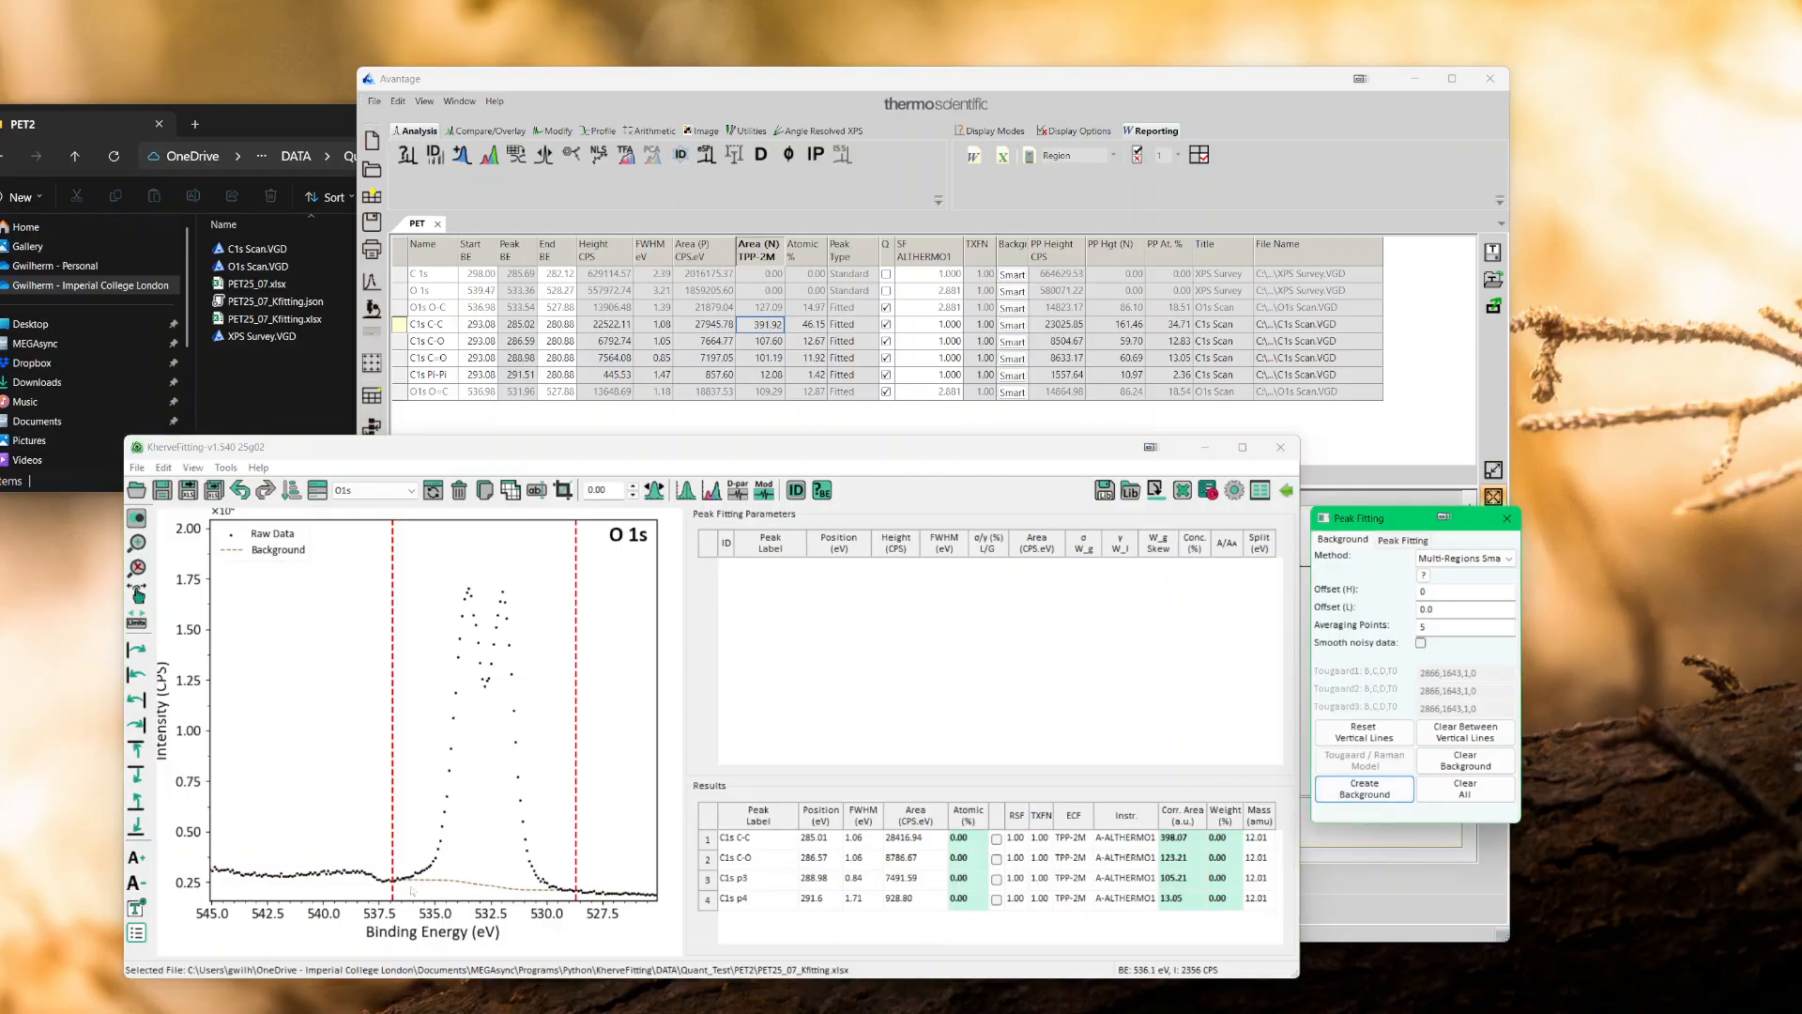
- Switch to Avantage and show the O1s scan on its own with its peak fit parameters
{"action": "left_click", "coordinate": [882, 78]}
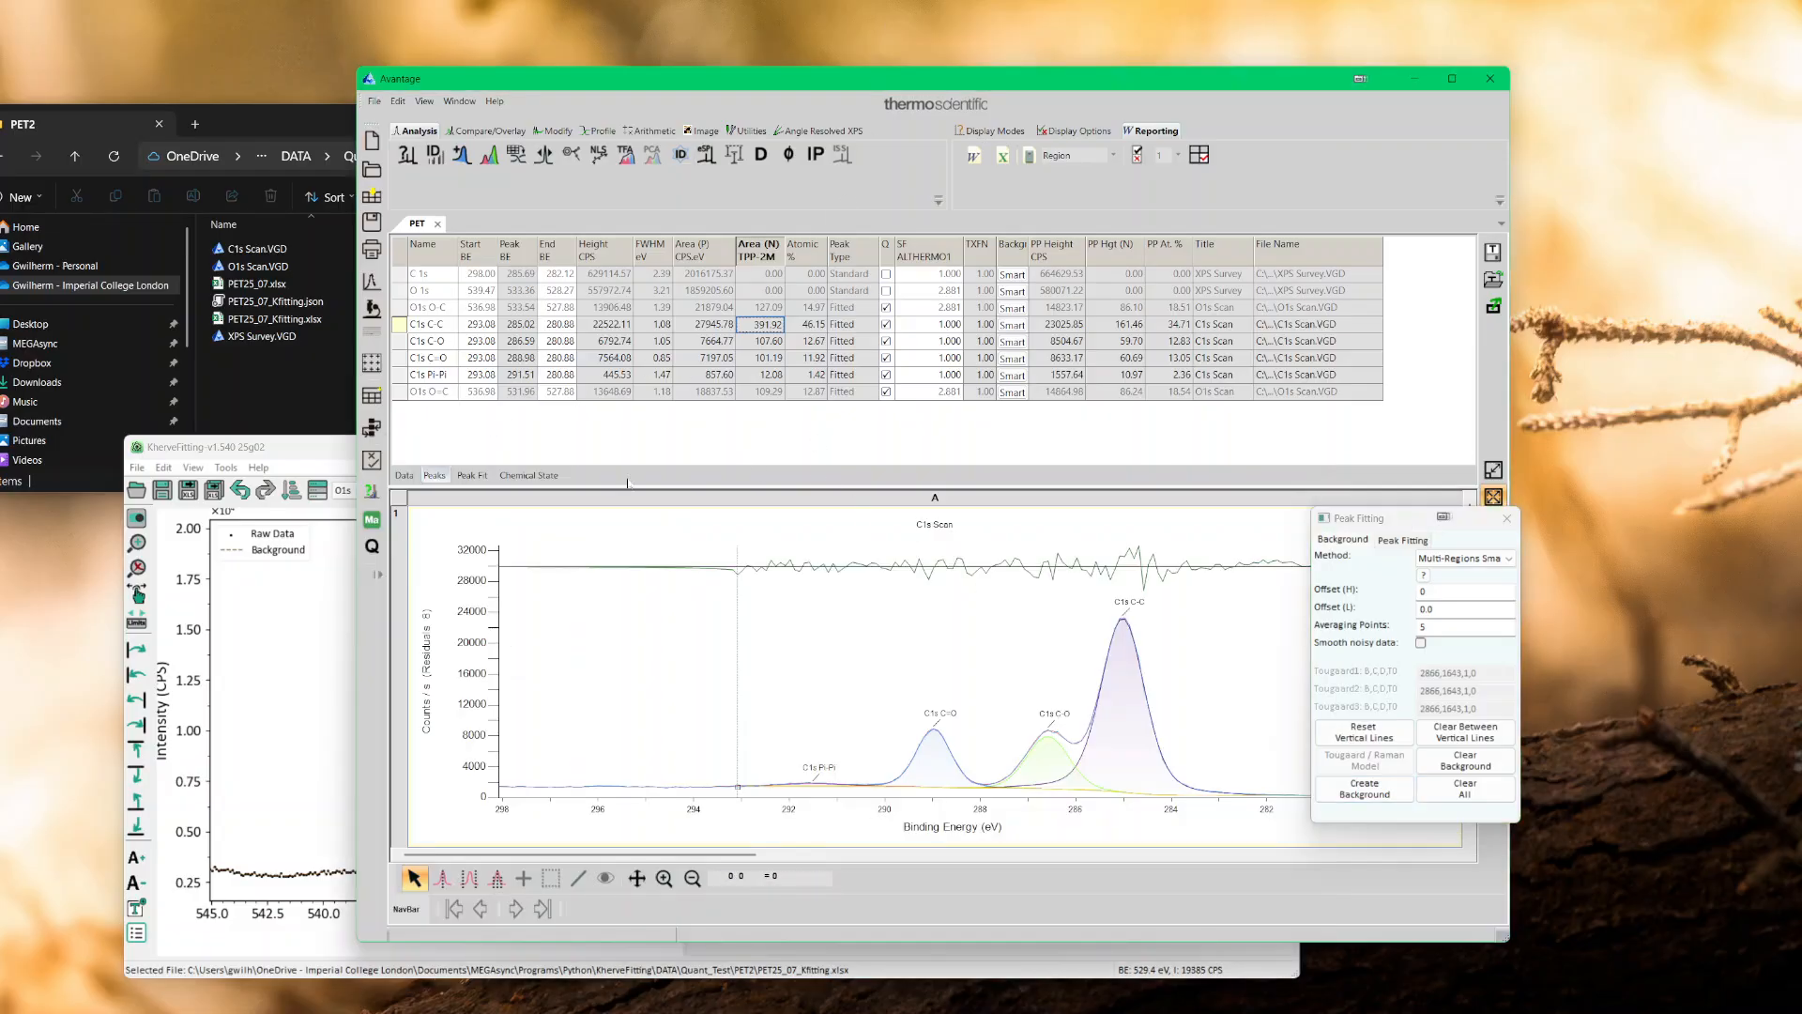
{"action": "left_click_drag", "start_coordinate": [1374, 523], "coordinate": [167, 572]}
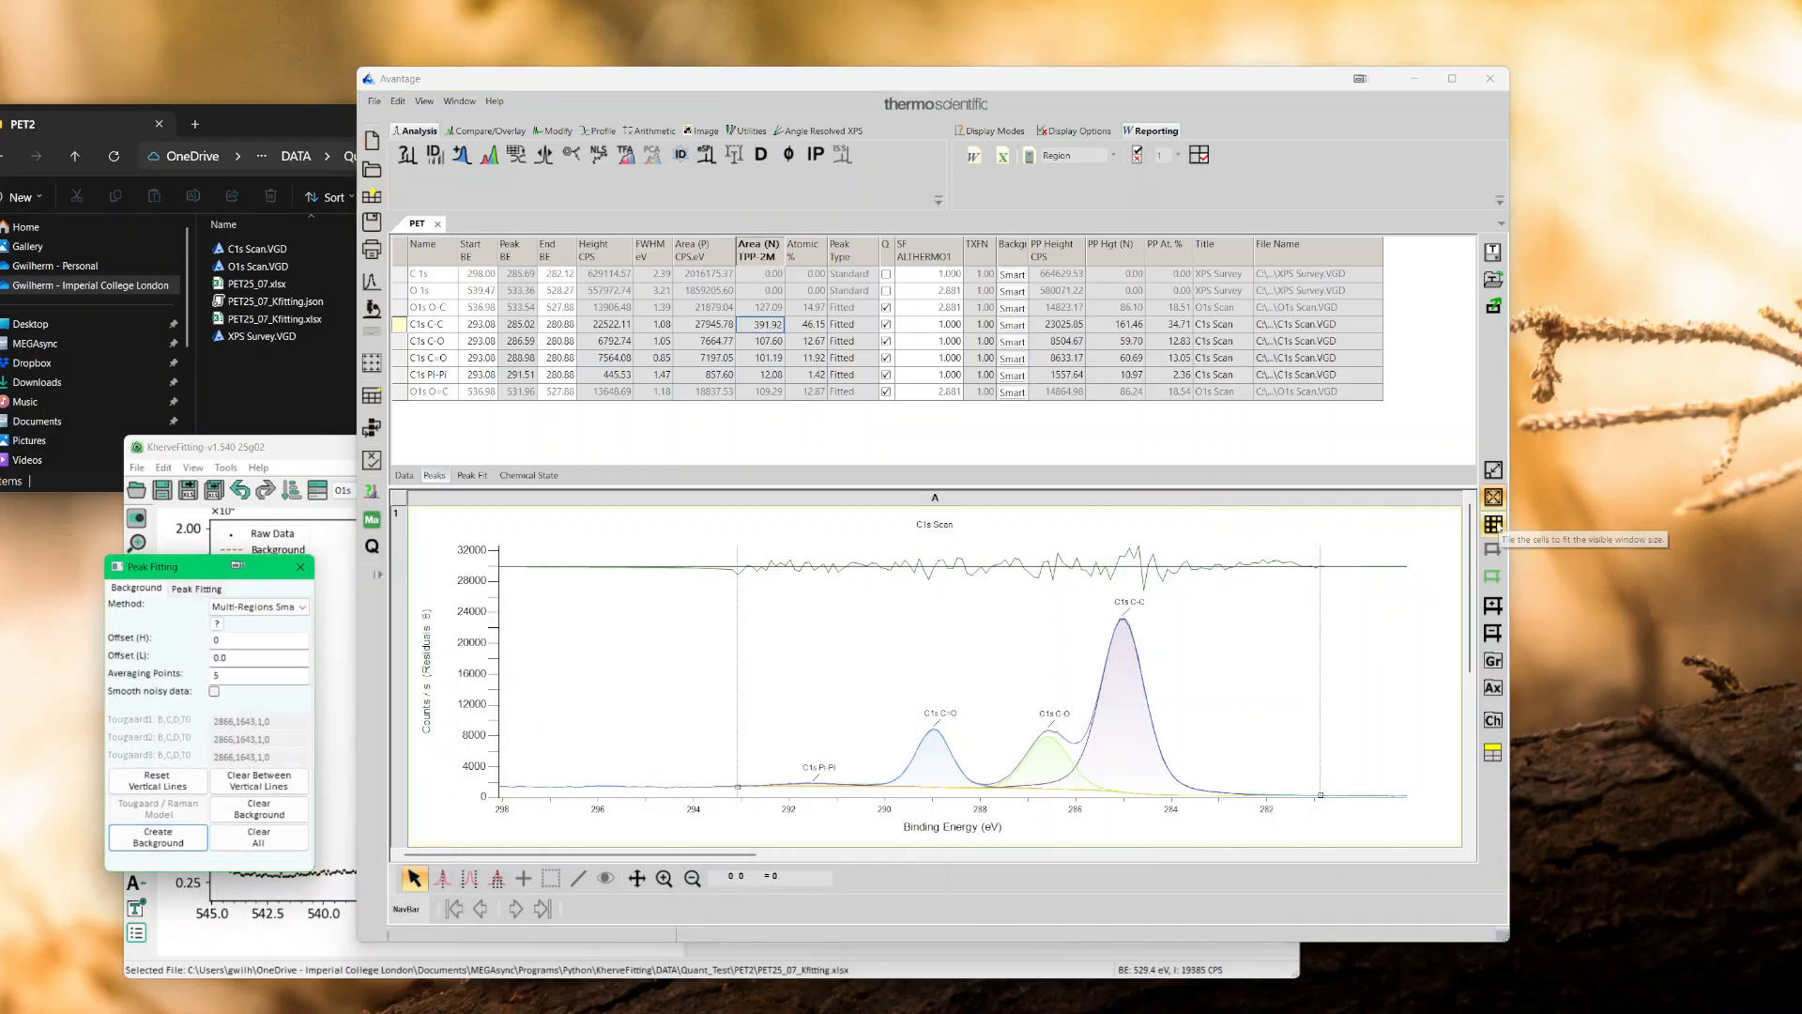
{"action": "left_click", "coordinate": [1495, 526]}
{"action": "left_click", "coordinate": [1039, 601]}
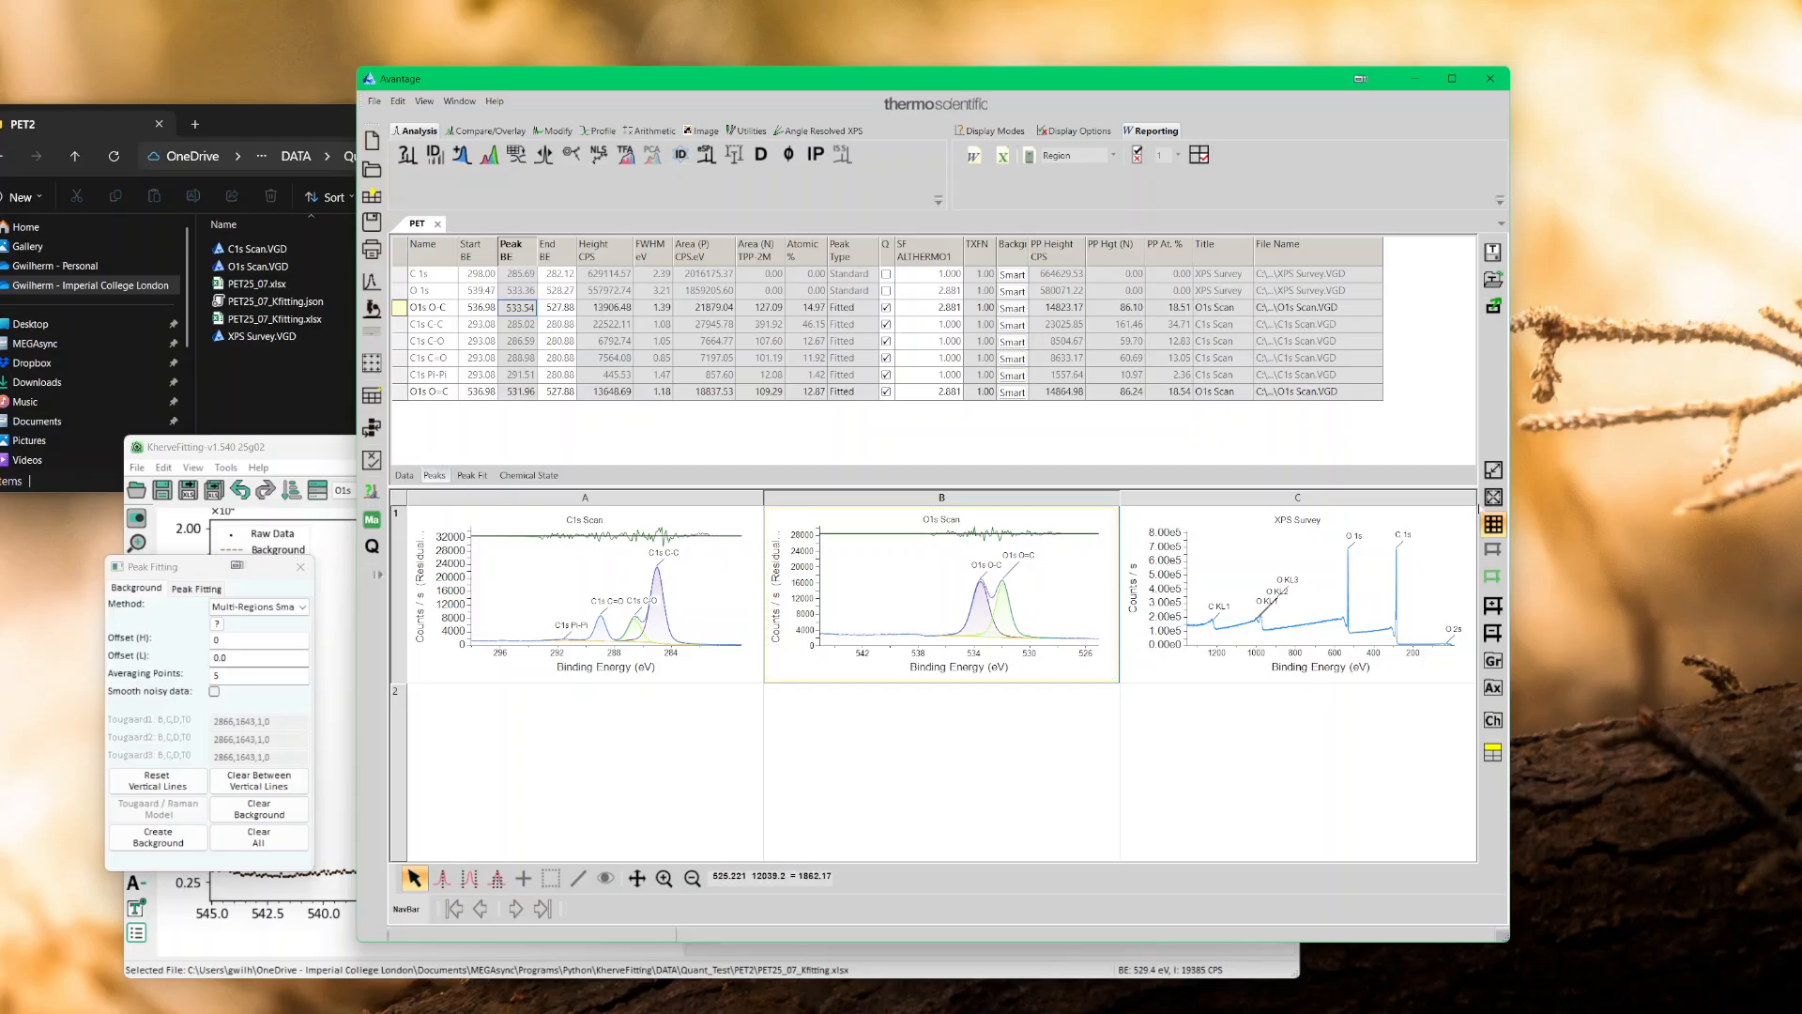
{"action": "double_click", "coordinate": [1040, 602]}
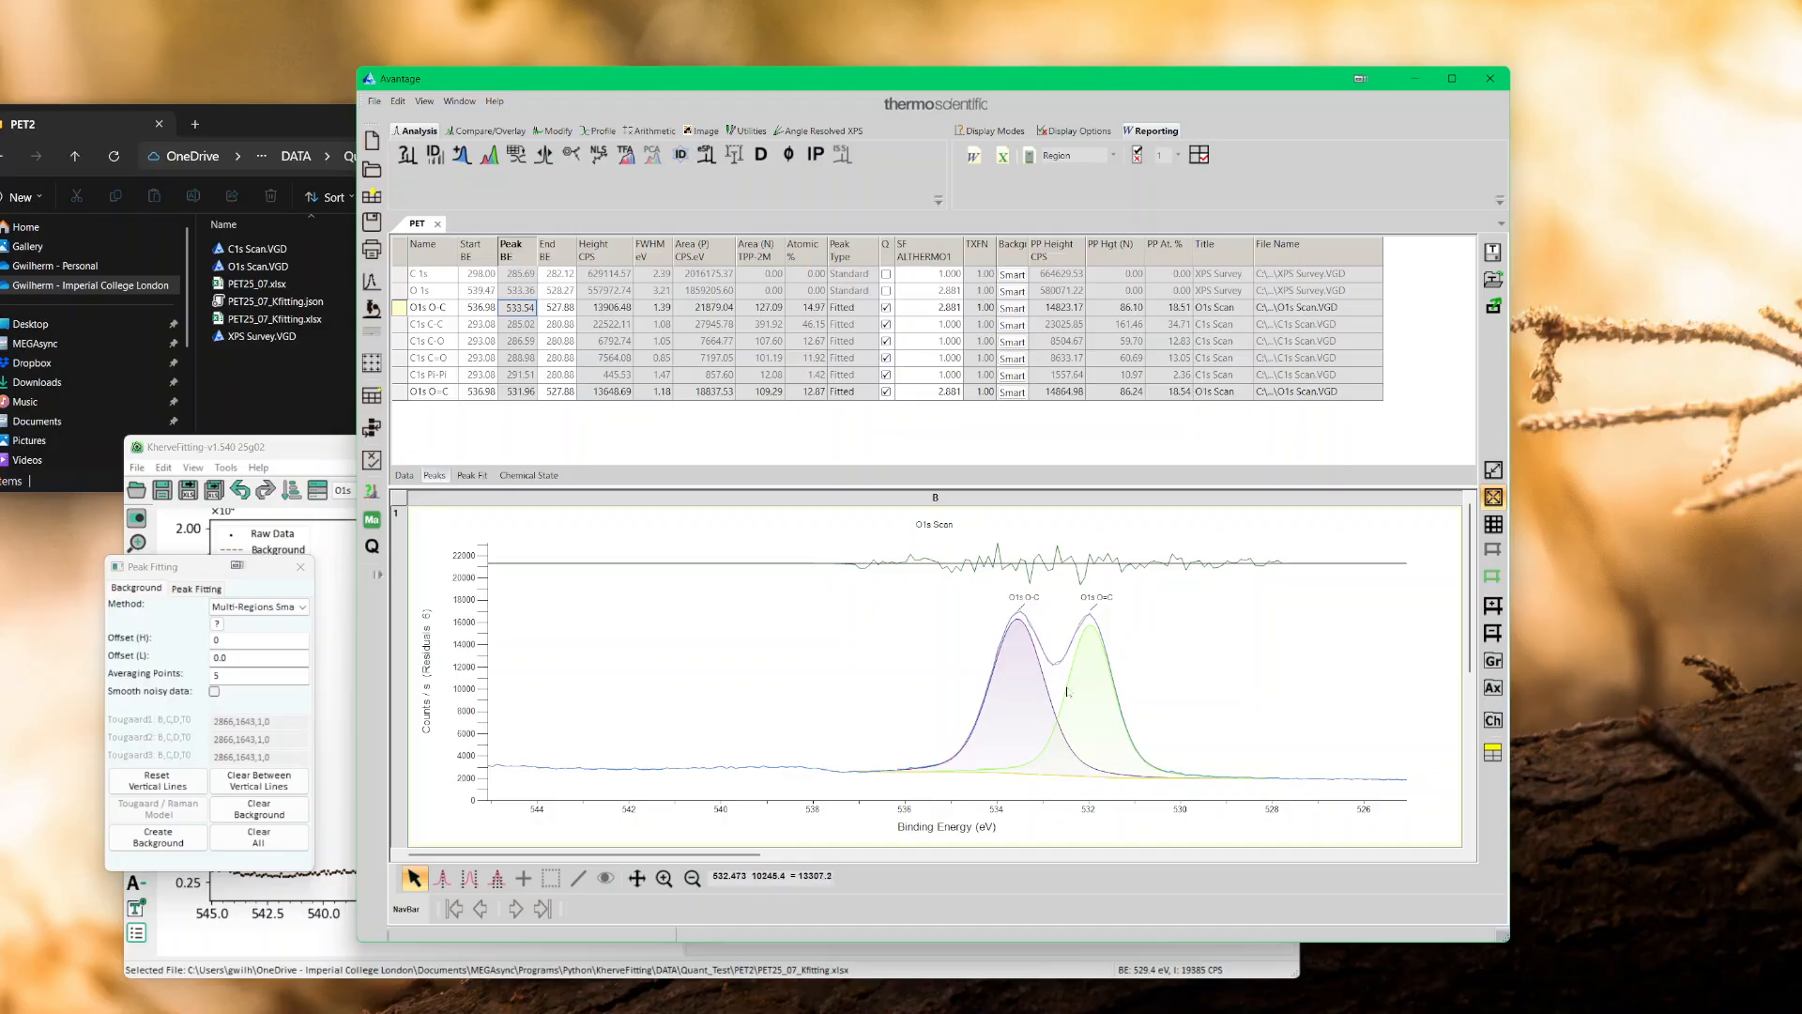
{"action": "left_click", "coordinate": [471, 476]}
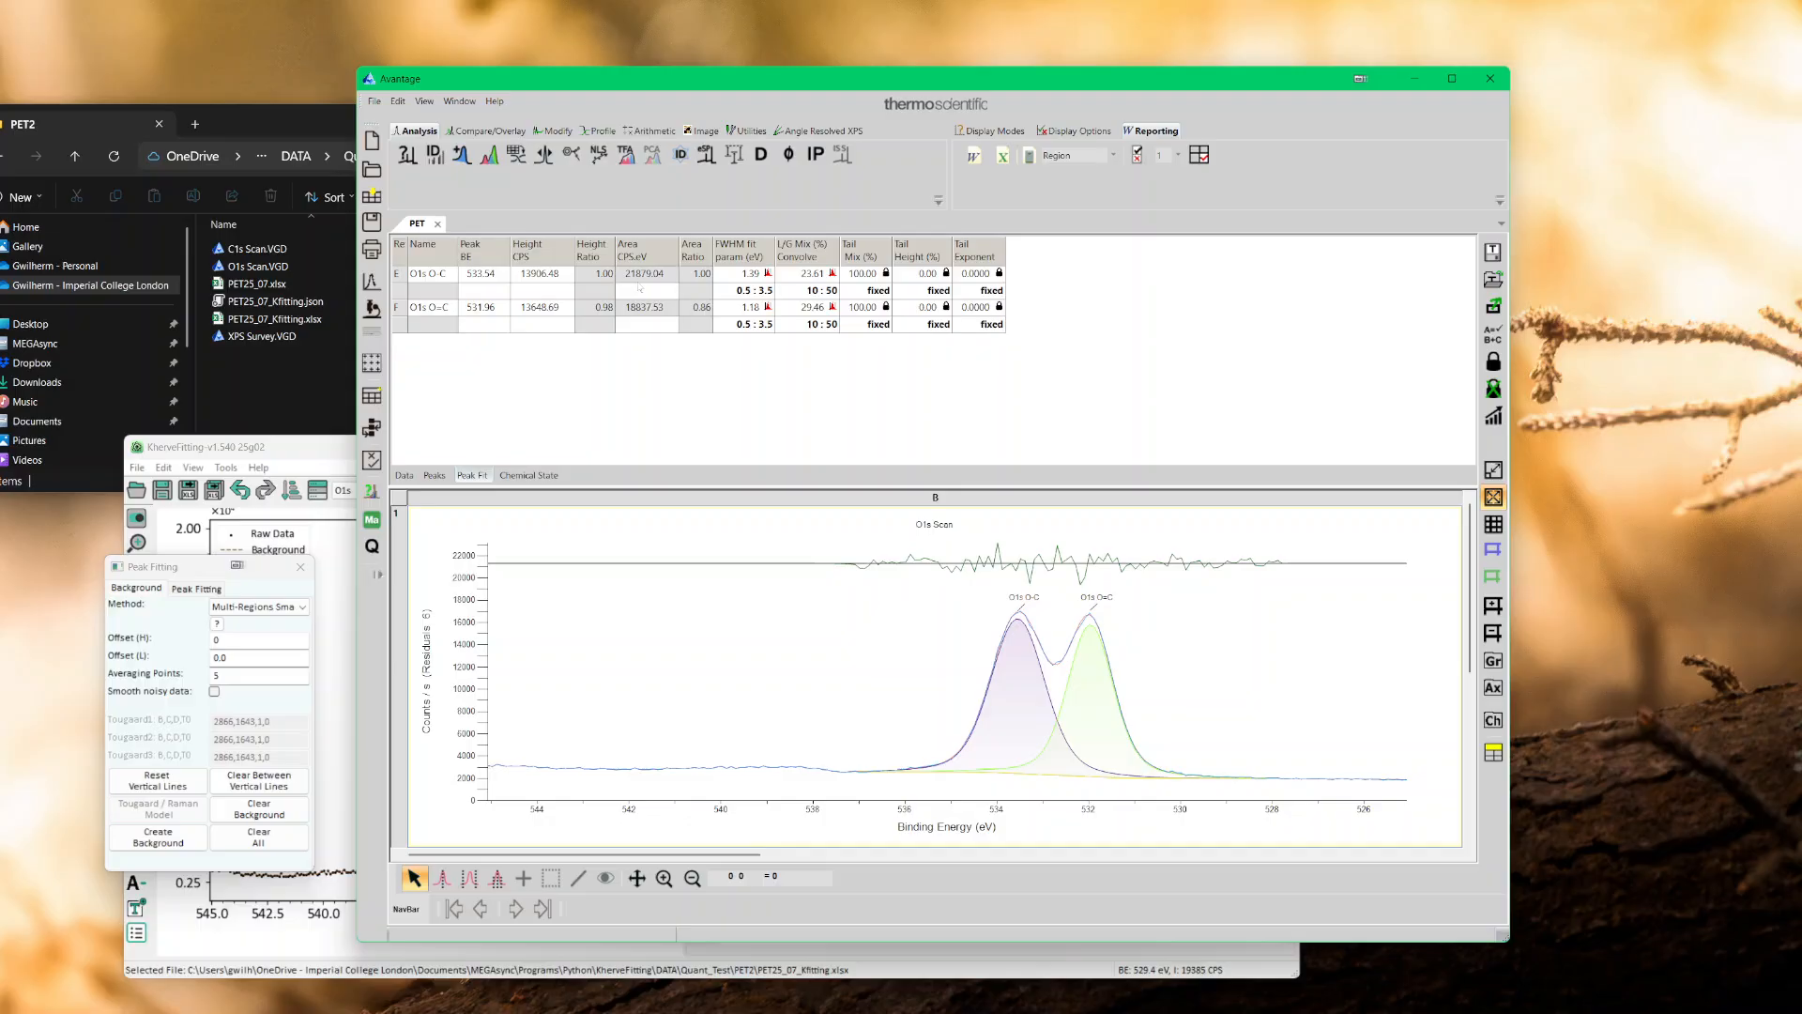
- Return to KherveFitting, add two single peaks to the O1s spectrum and fit them with 20 iterations
{"action": "left_click", "coordinate": [326, 447]}
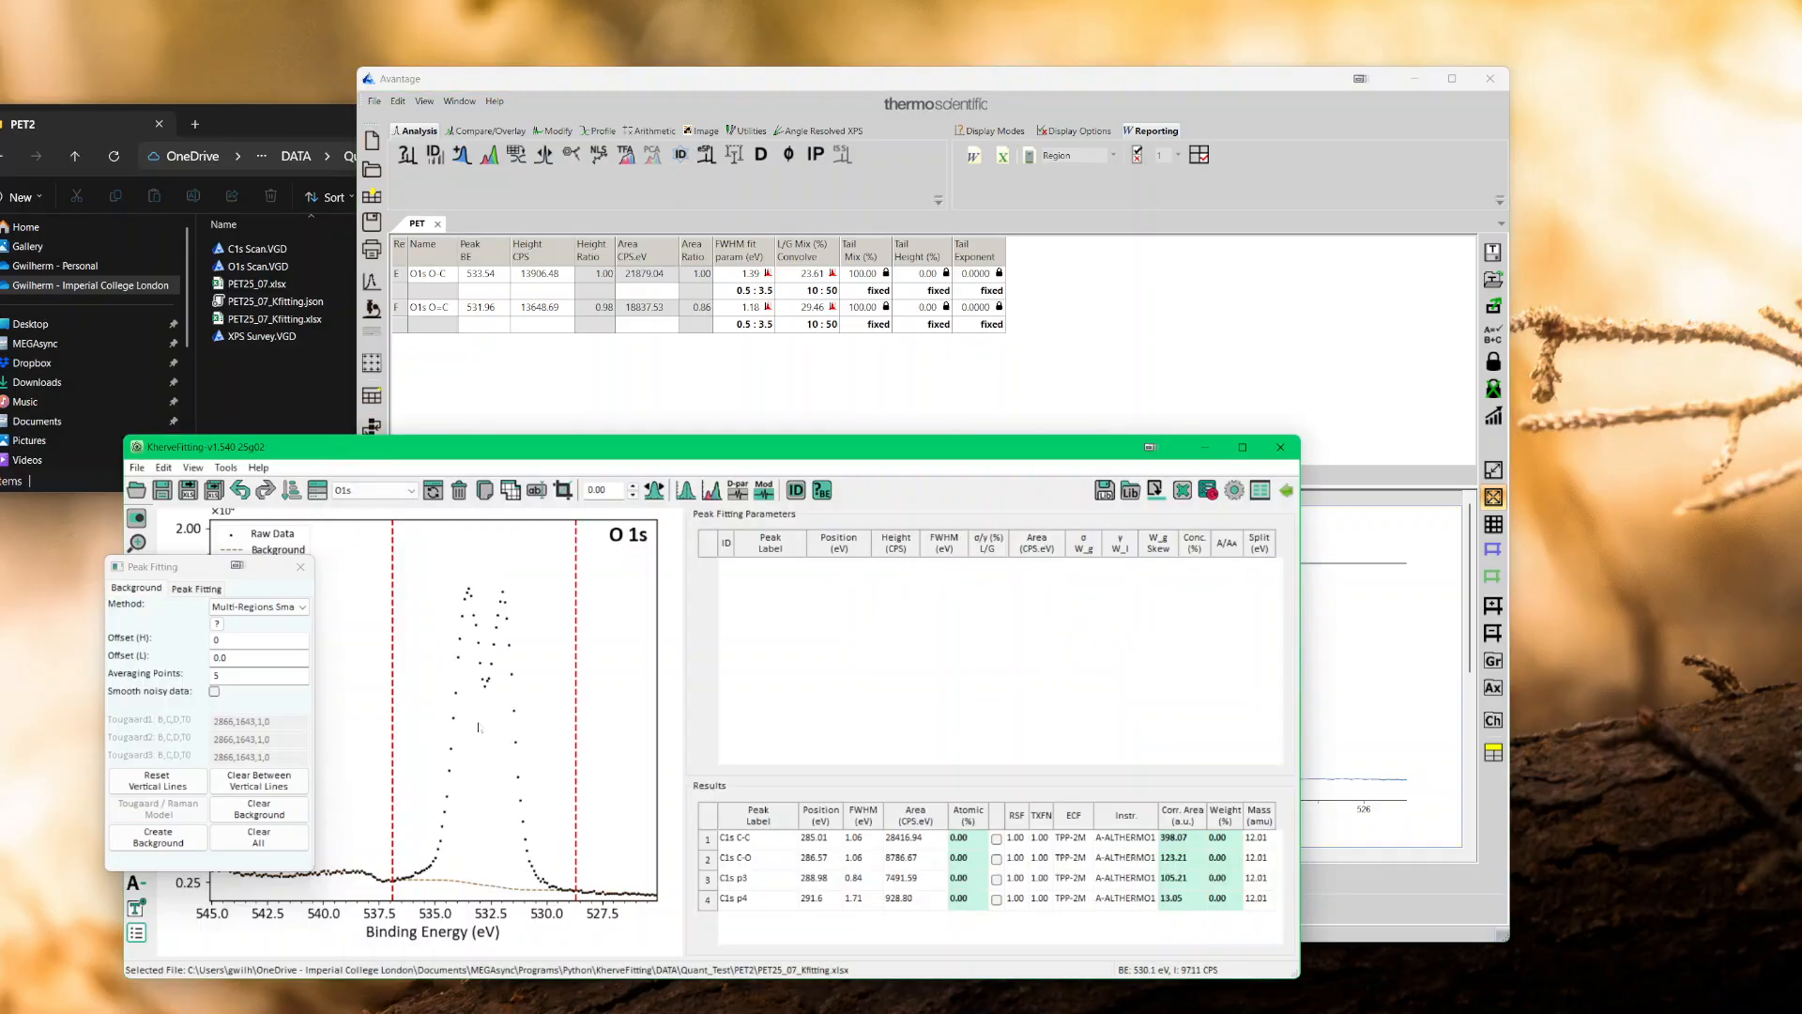
{"action": "left_click", "coordinate": [196, 589]}
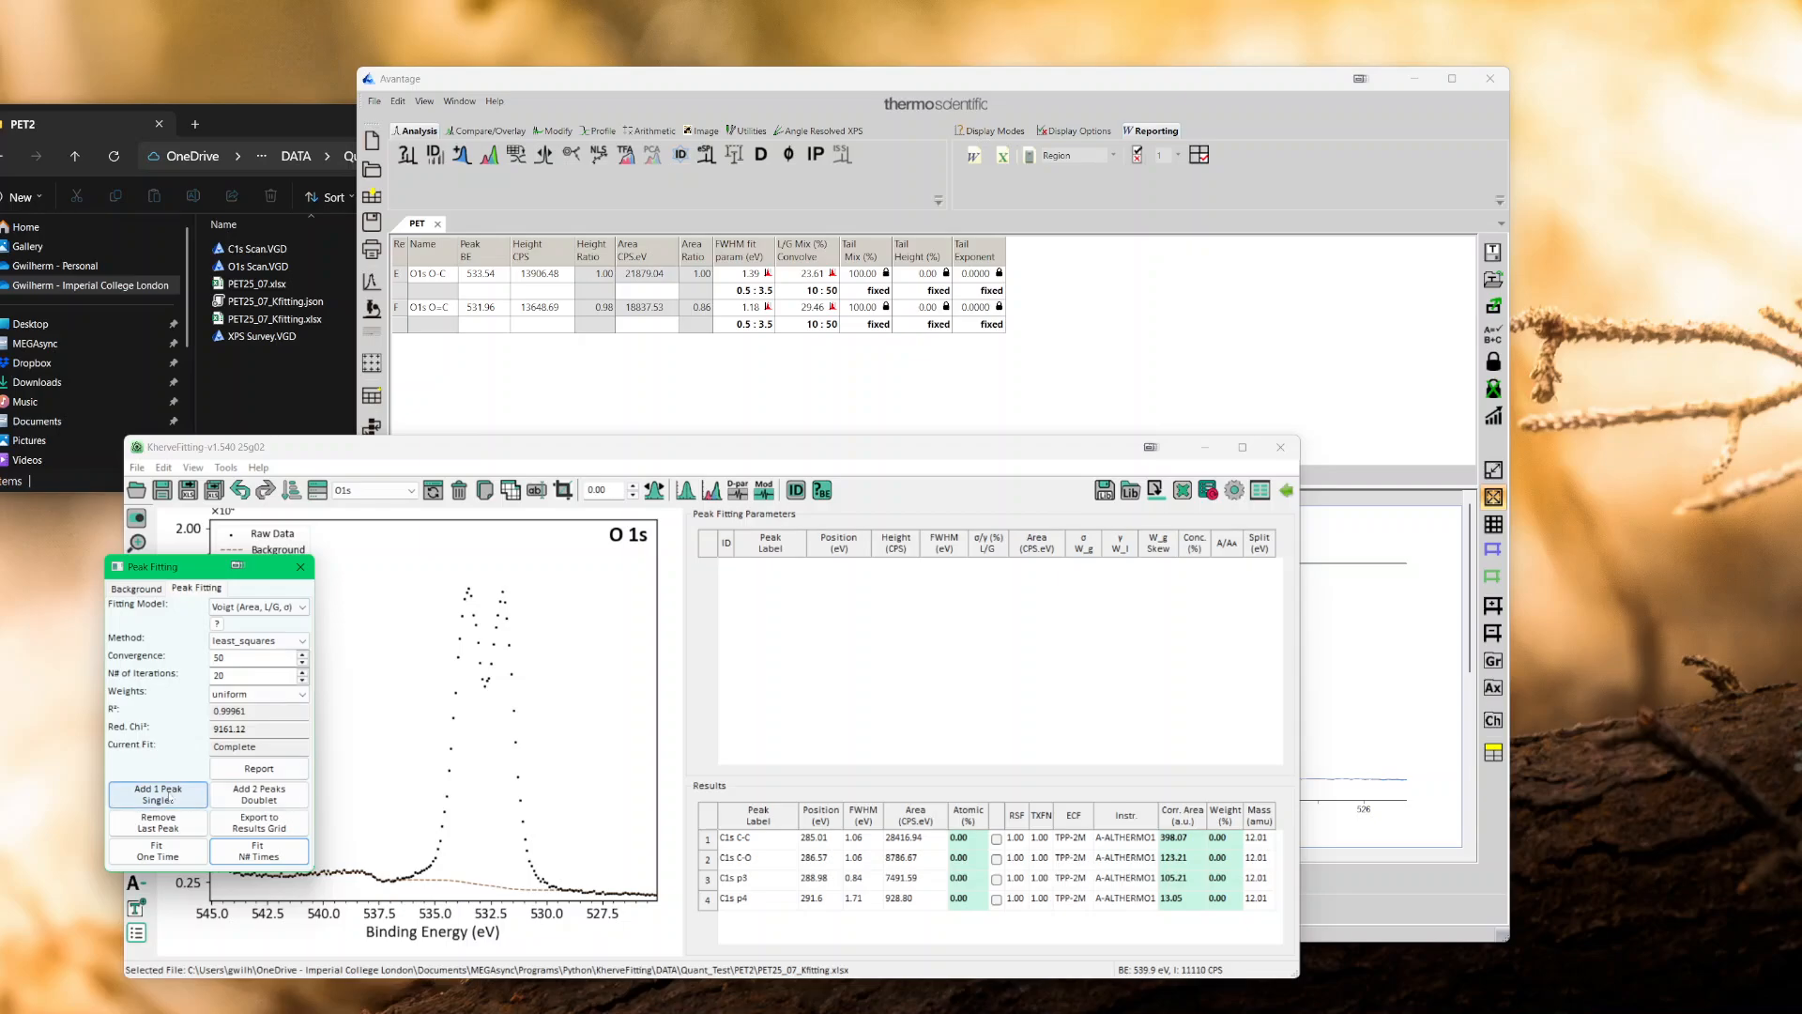
{"action": "left_click", "coordinate": [158, 794]}
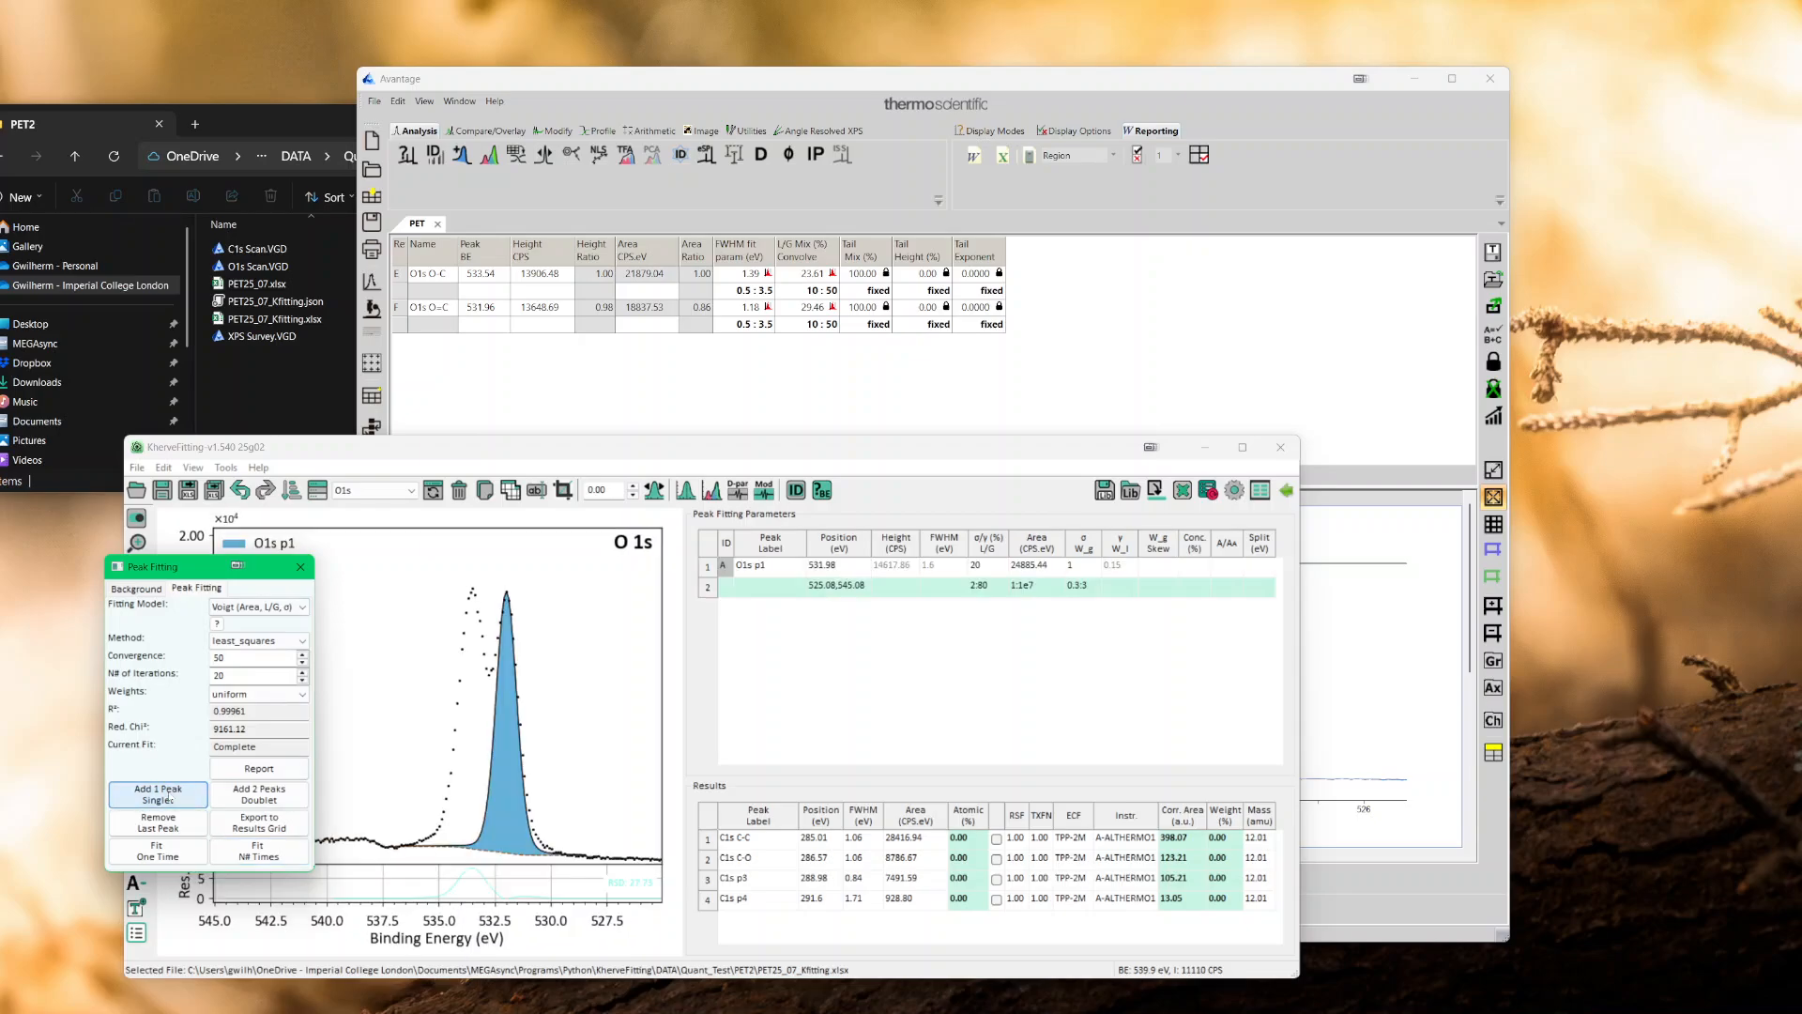
{"action": "left_click", "coordinate": [169, 799]}
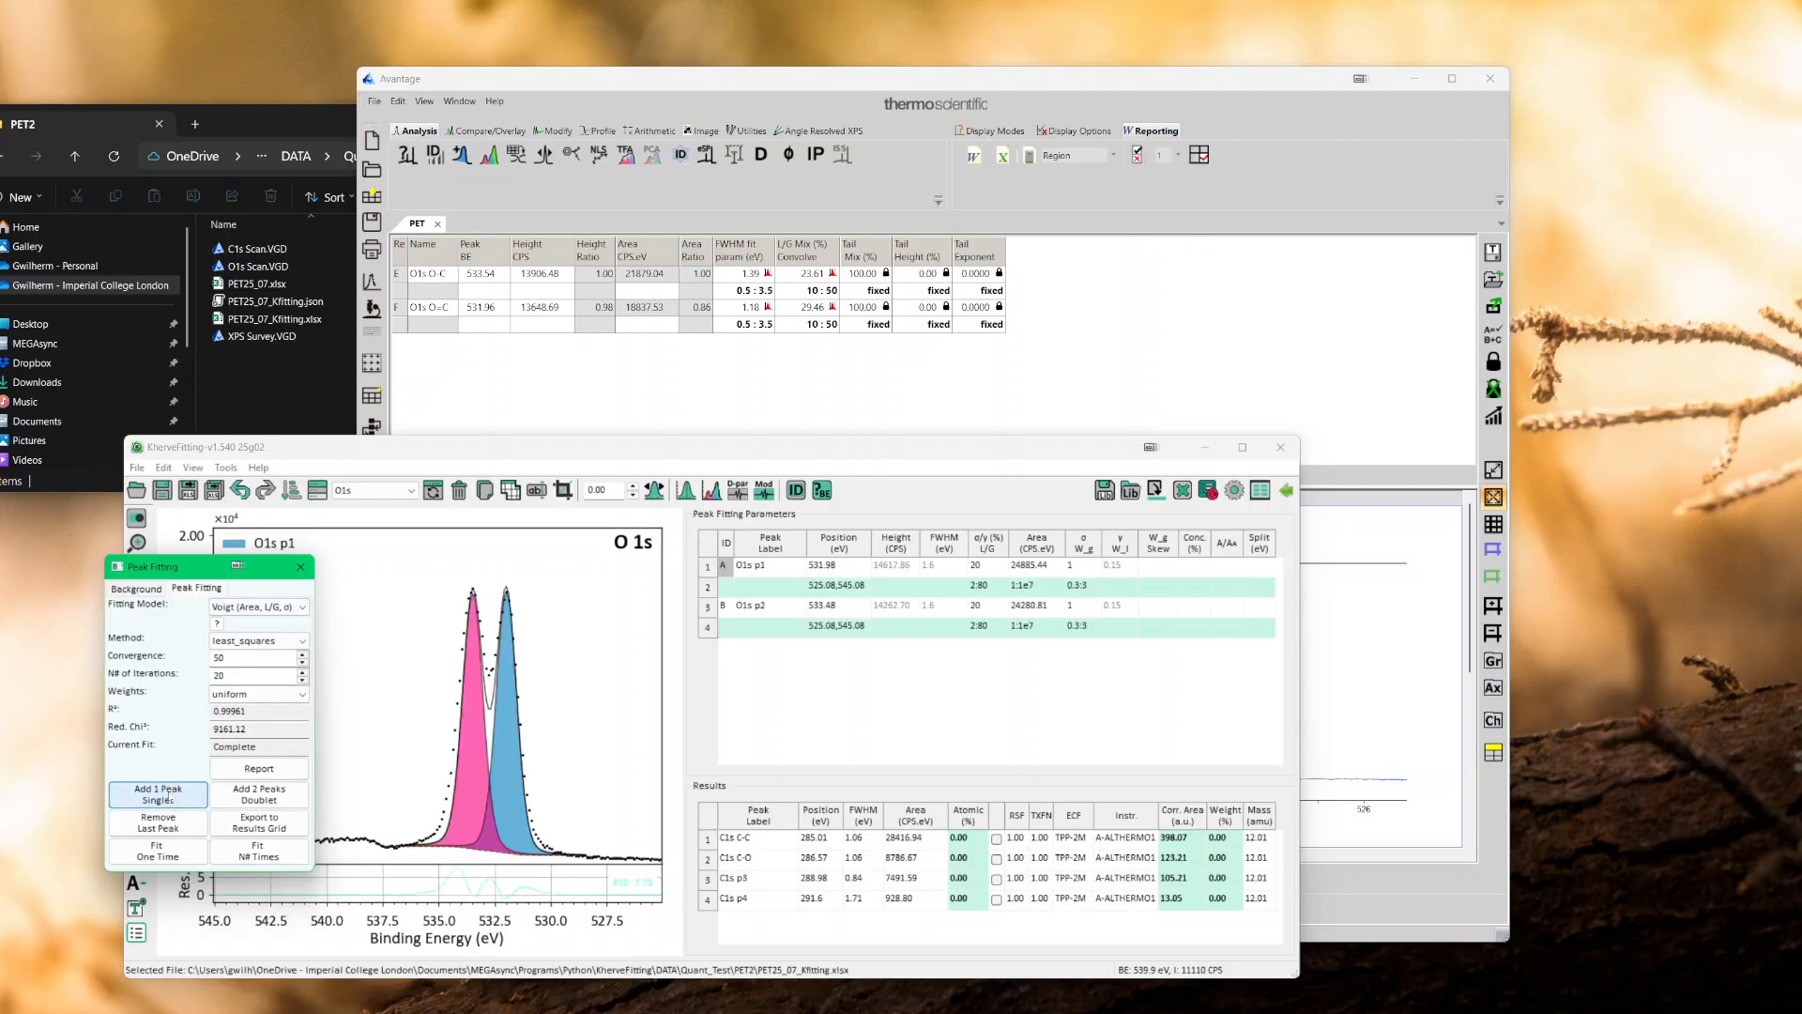
{"action": "left_click", "coordinate": [285, 855]}
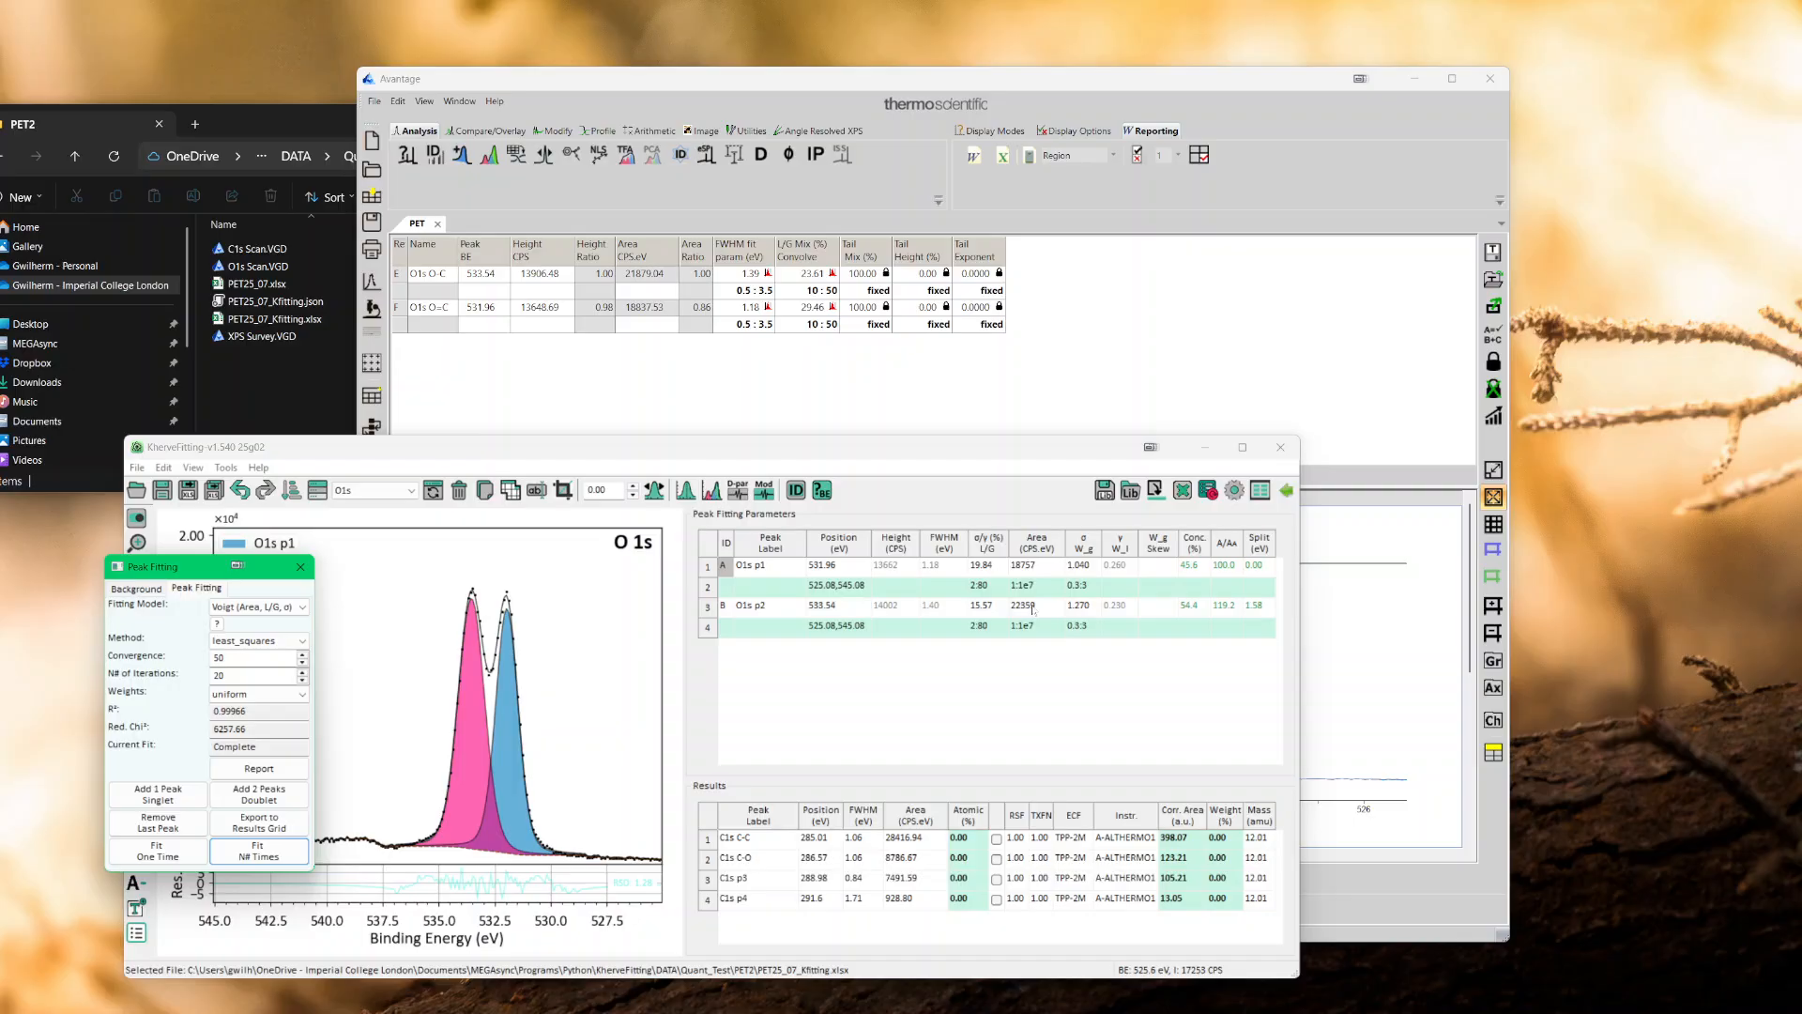
- Compare the fitted O1s p1 and p2 parameters with Avantage's O1s peak fit values
{"action": "left_click", "coordinate": [508, 608]}
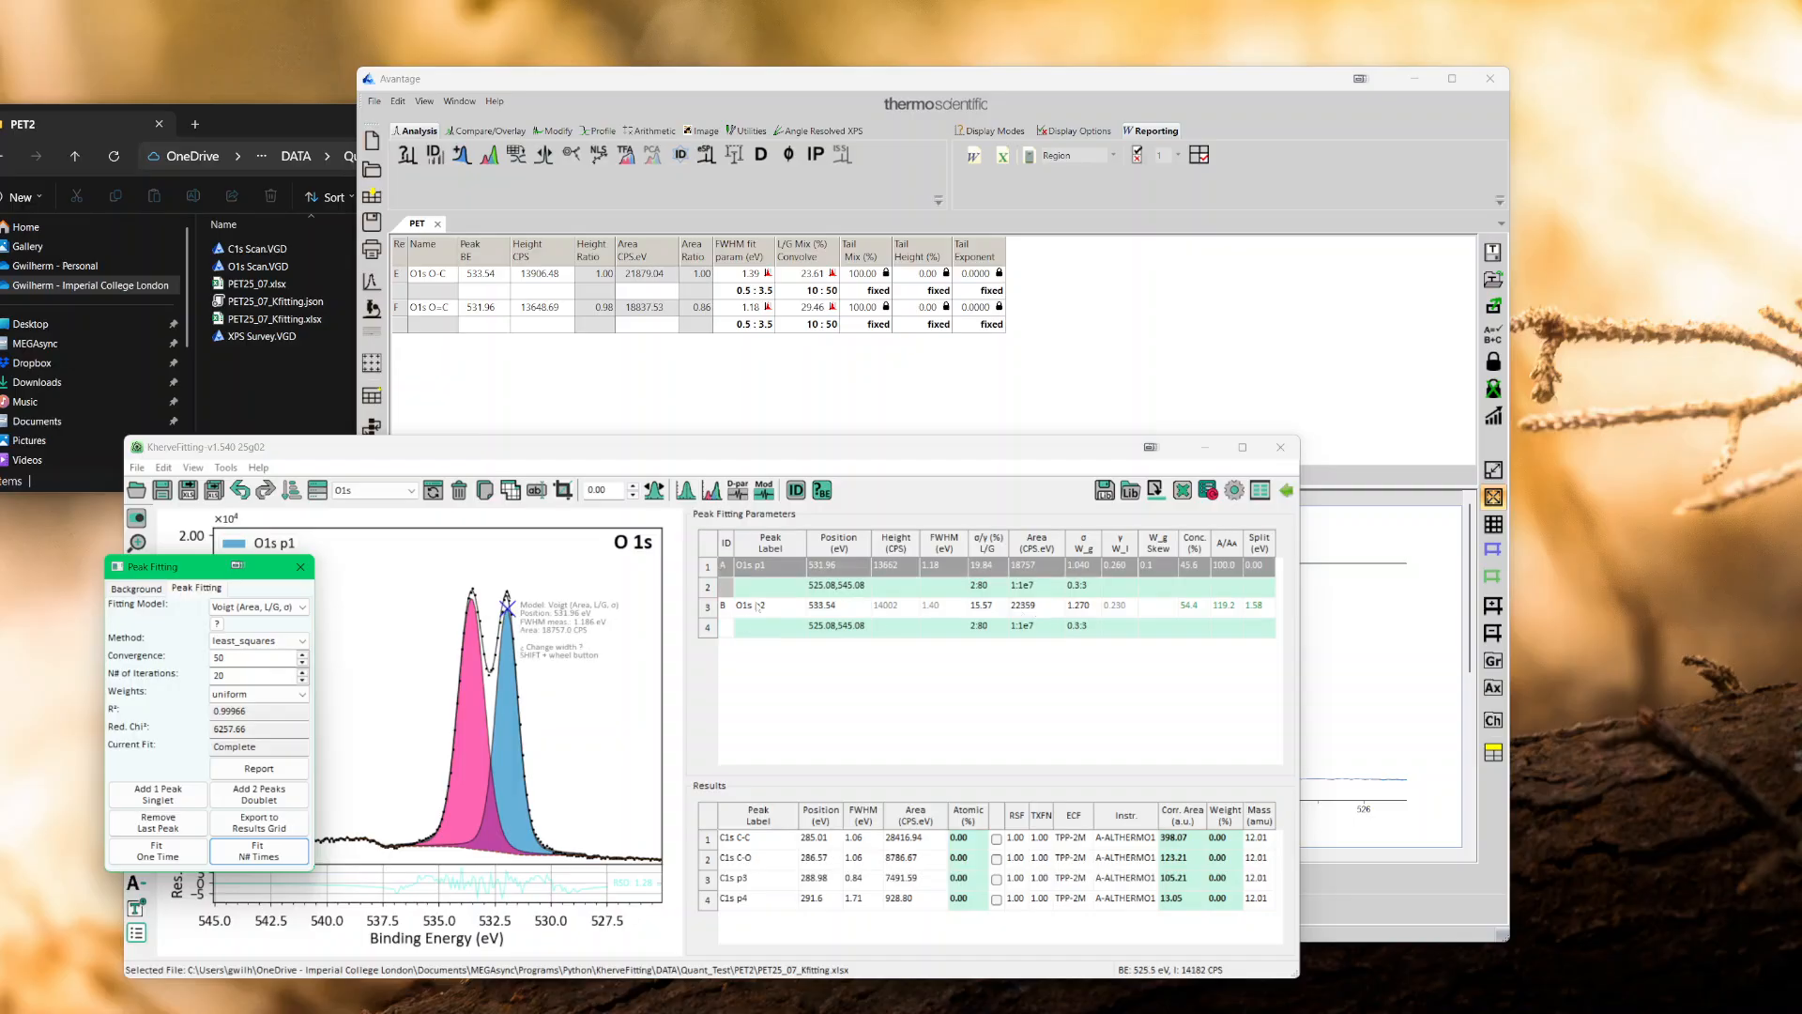
{"action": "left_click", "coordinate": [446, 281]}
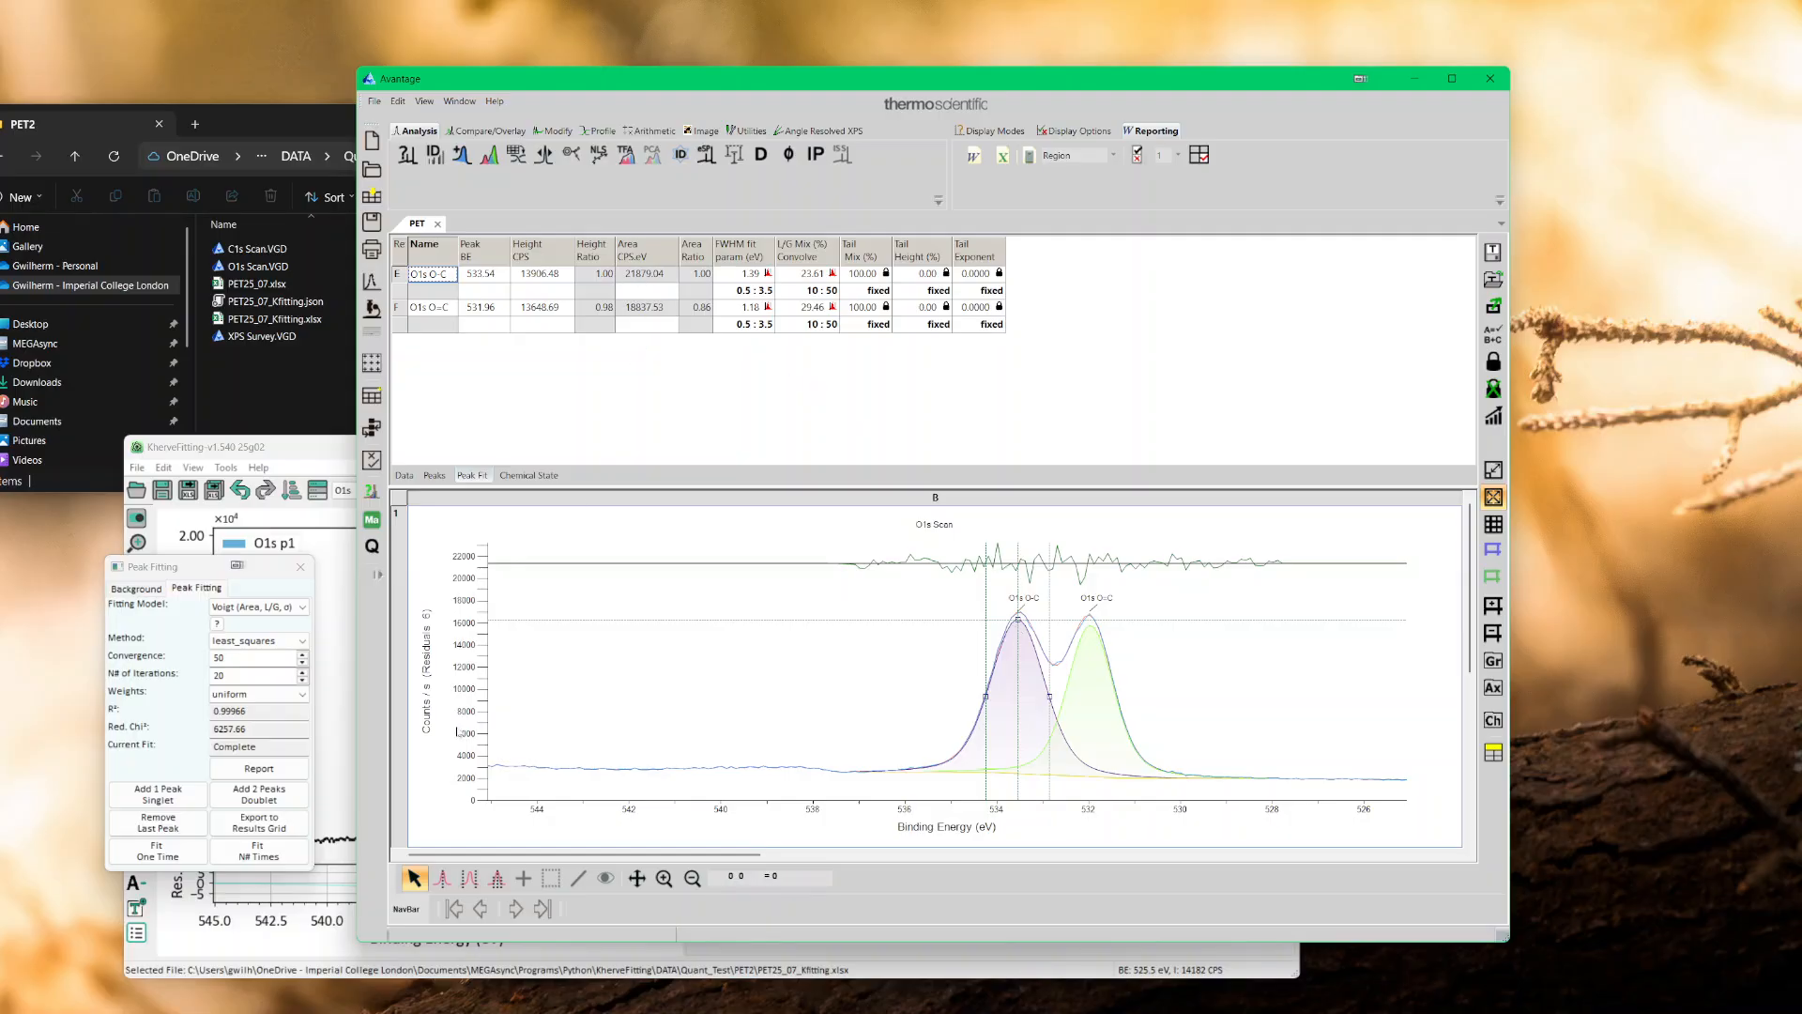
{"action": "left_click", "coordinate": [310, 950]}
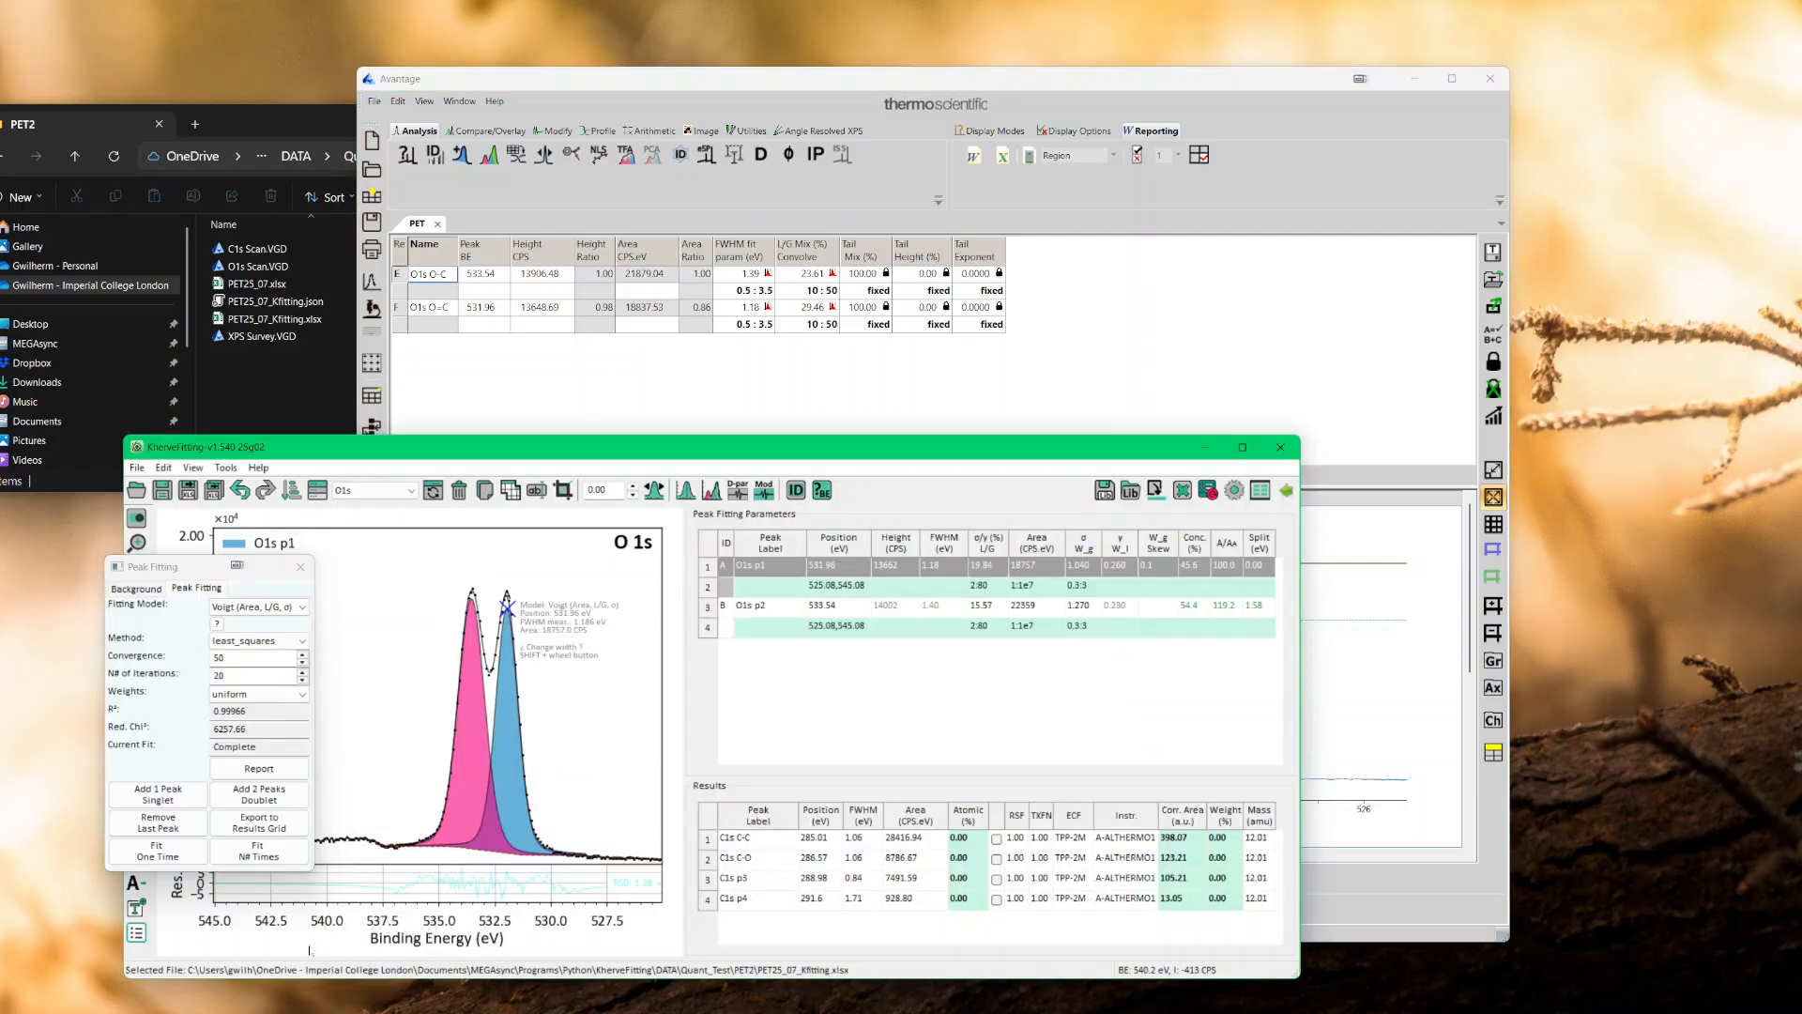
{"action": "left_click", "coordinate": [993, 608]}
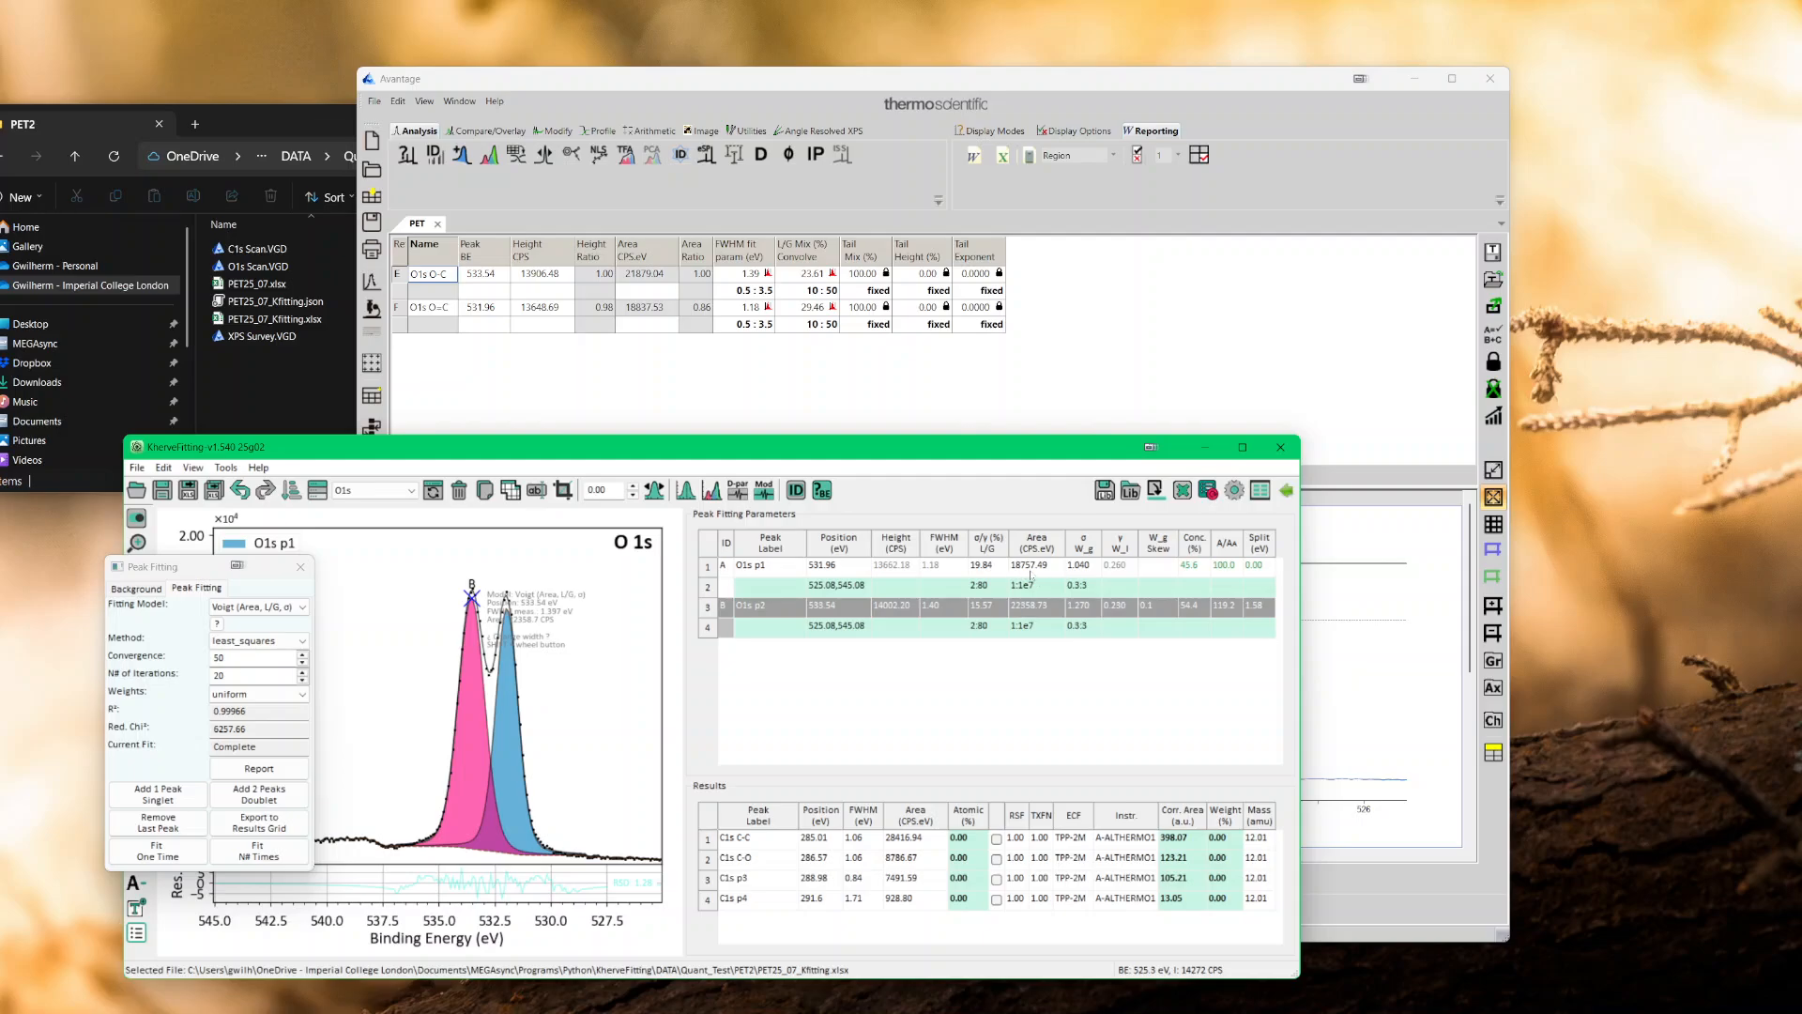
{"action": "left_click", "coordinate": [1030, 571]}
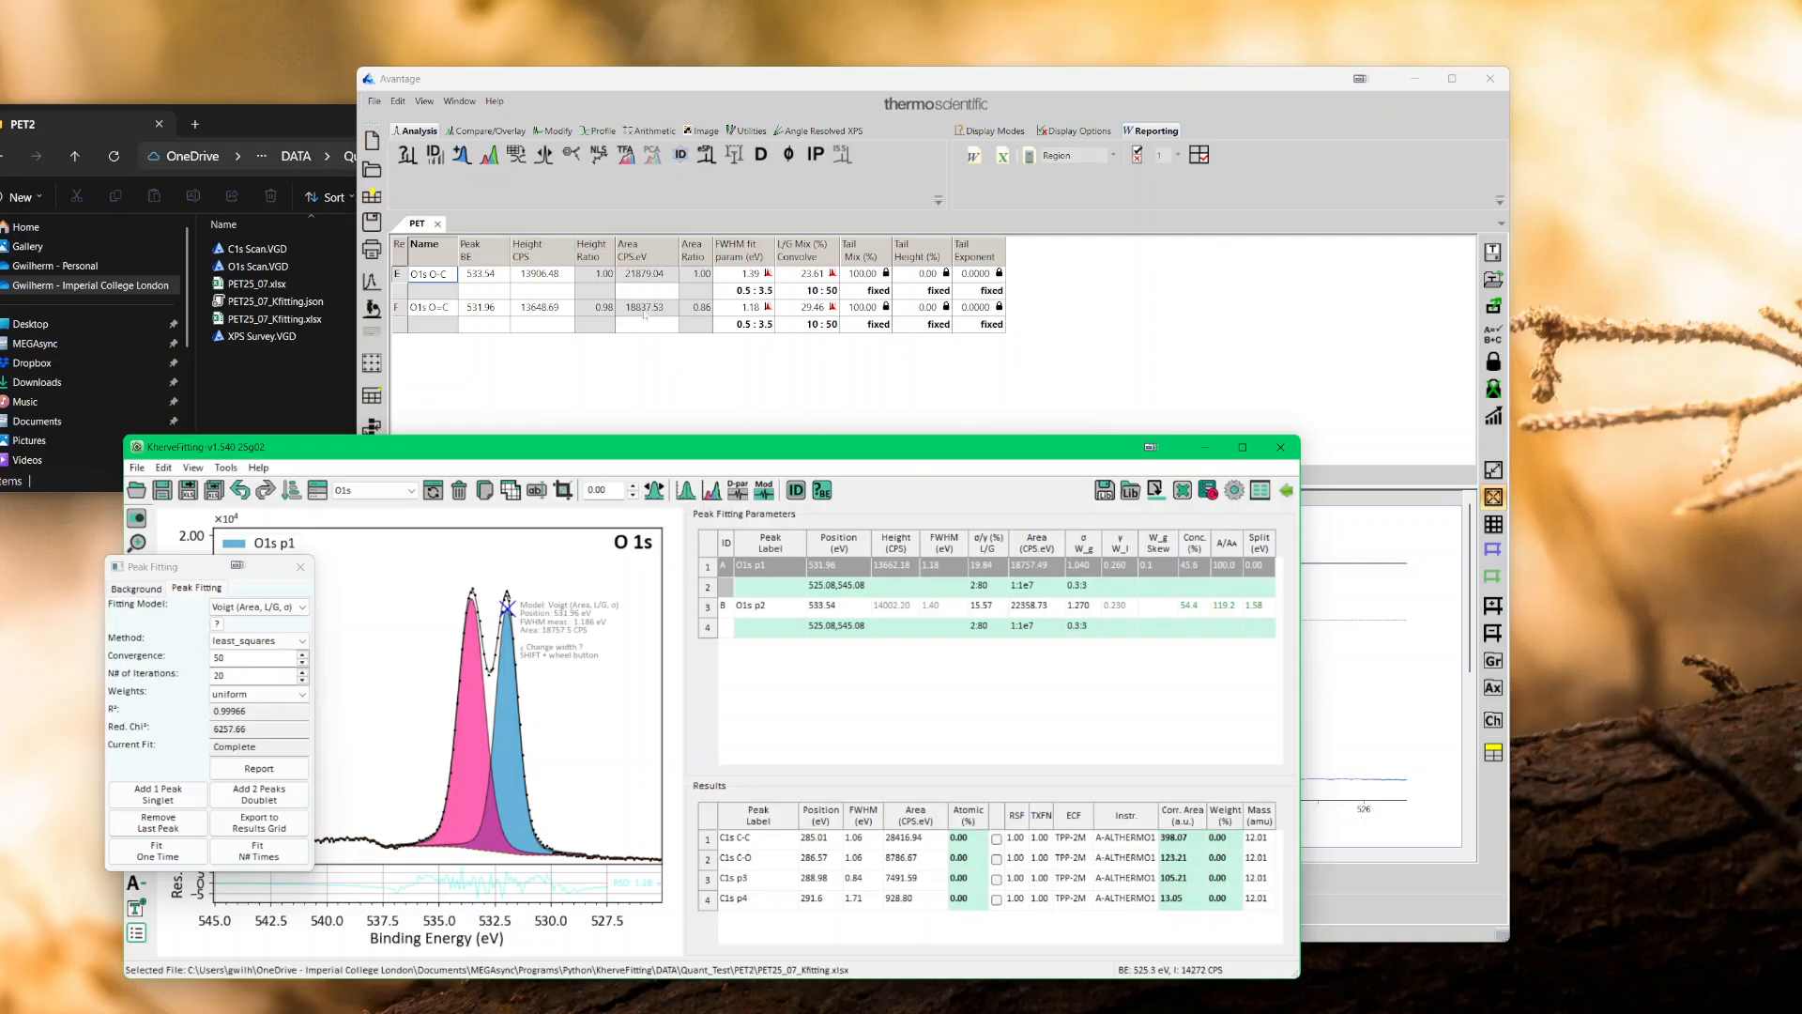
- Show the full peak table in Avantage to check the O1s normalised areas, and return to KherveFitting
{"action": "left_click", "coordinate": [647, 349]}
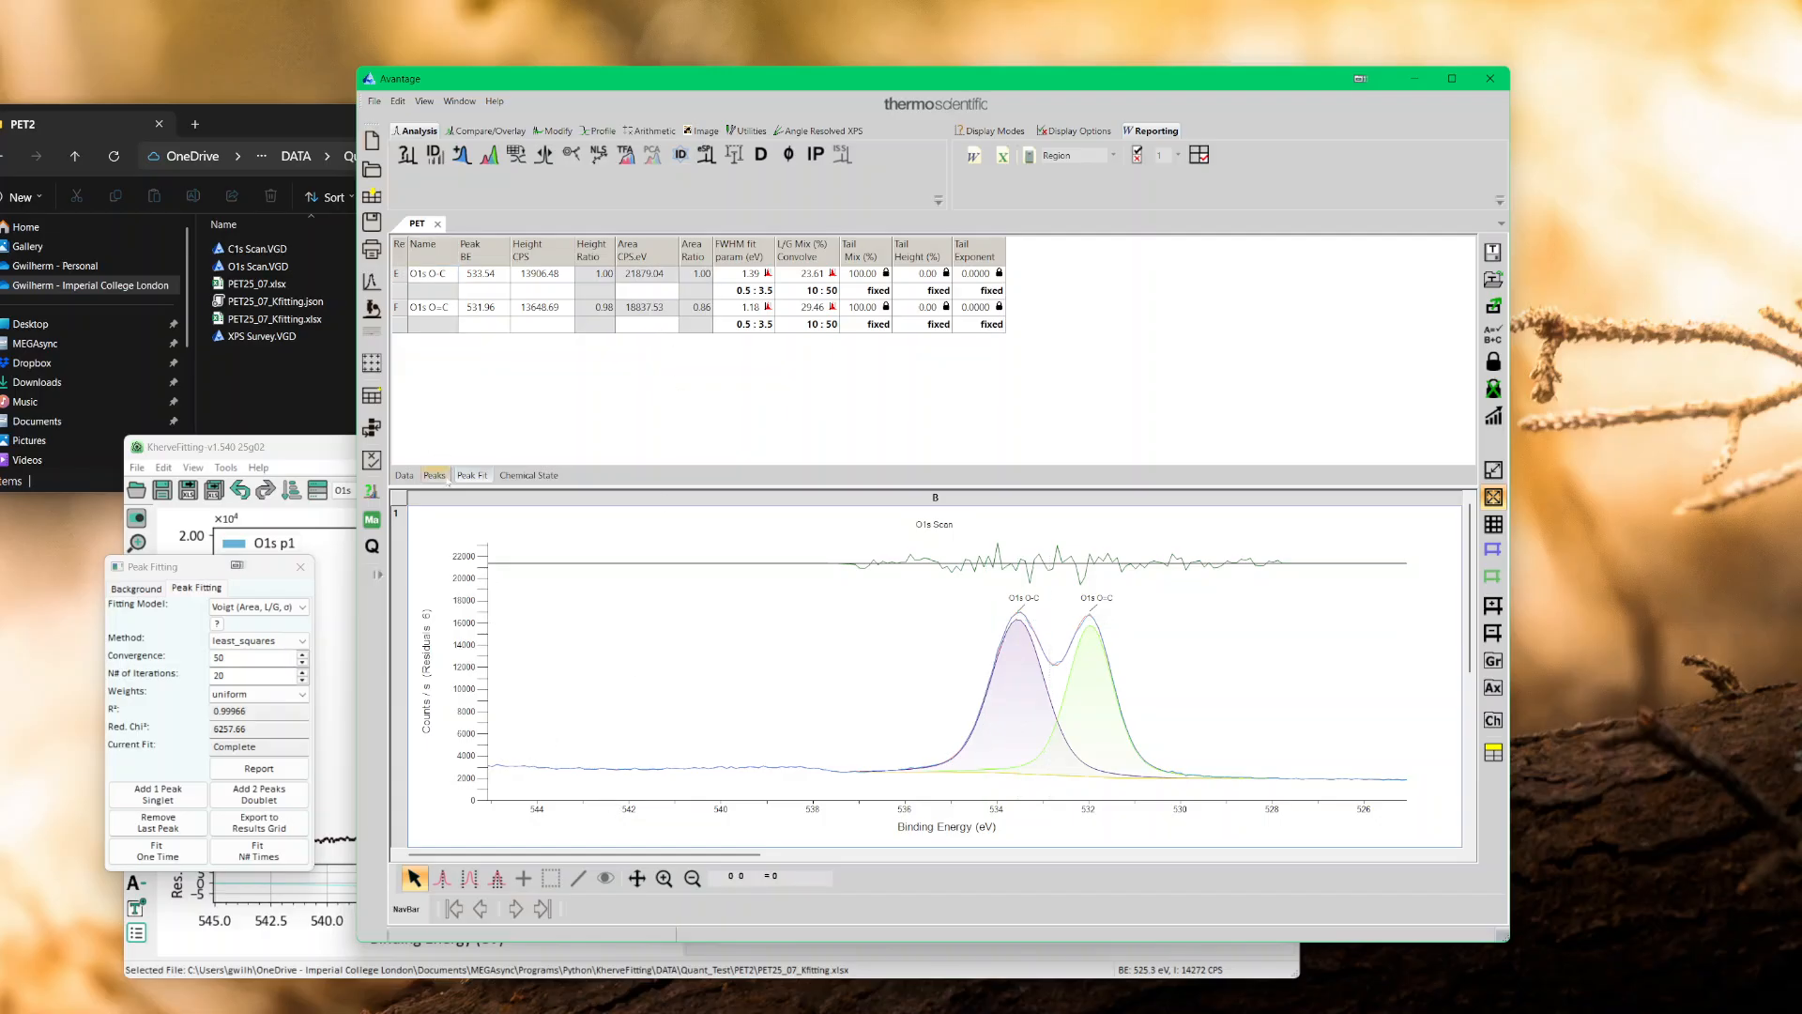
{"action": "left_click", "coordinate": [435, 475]}
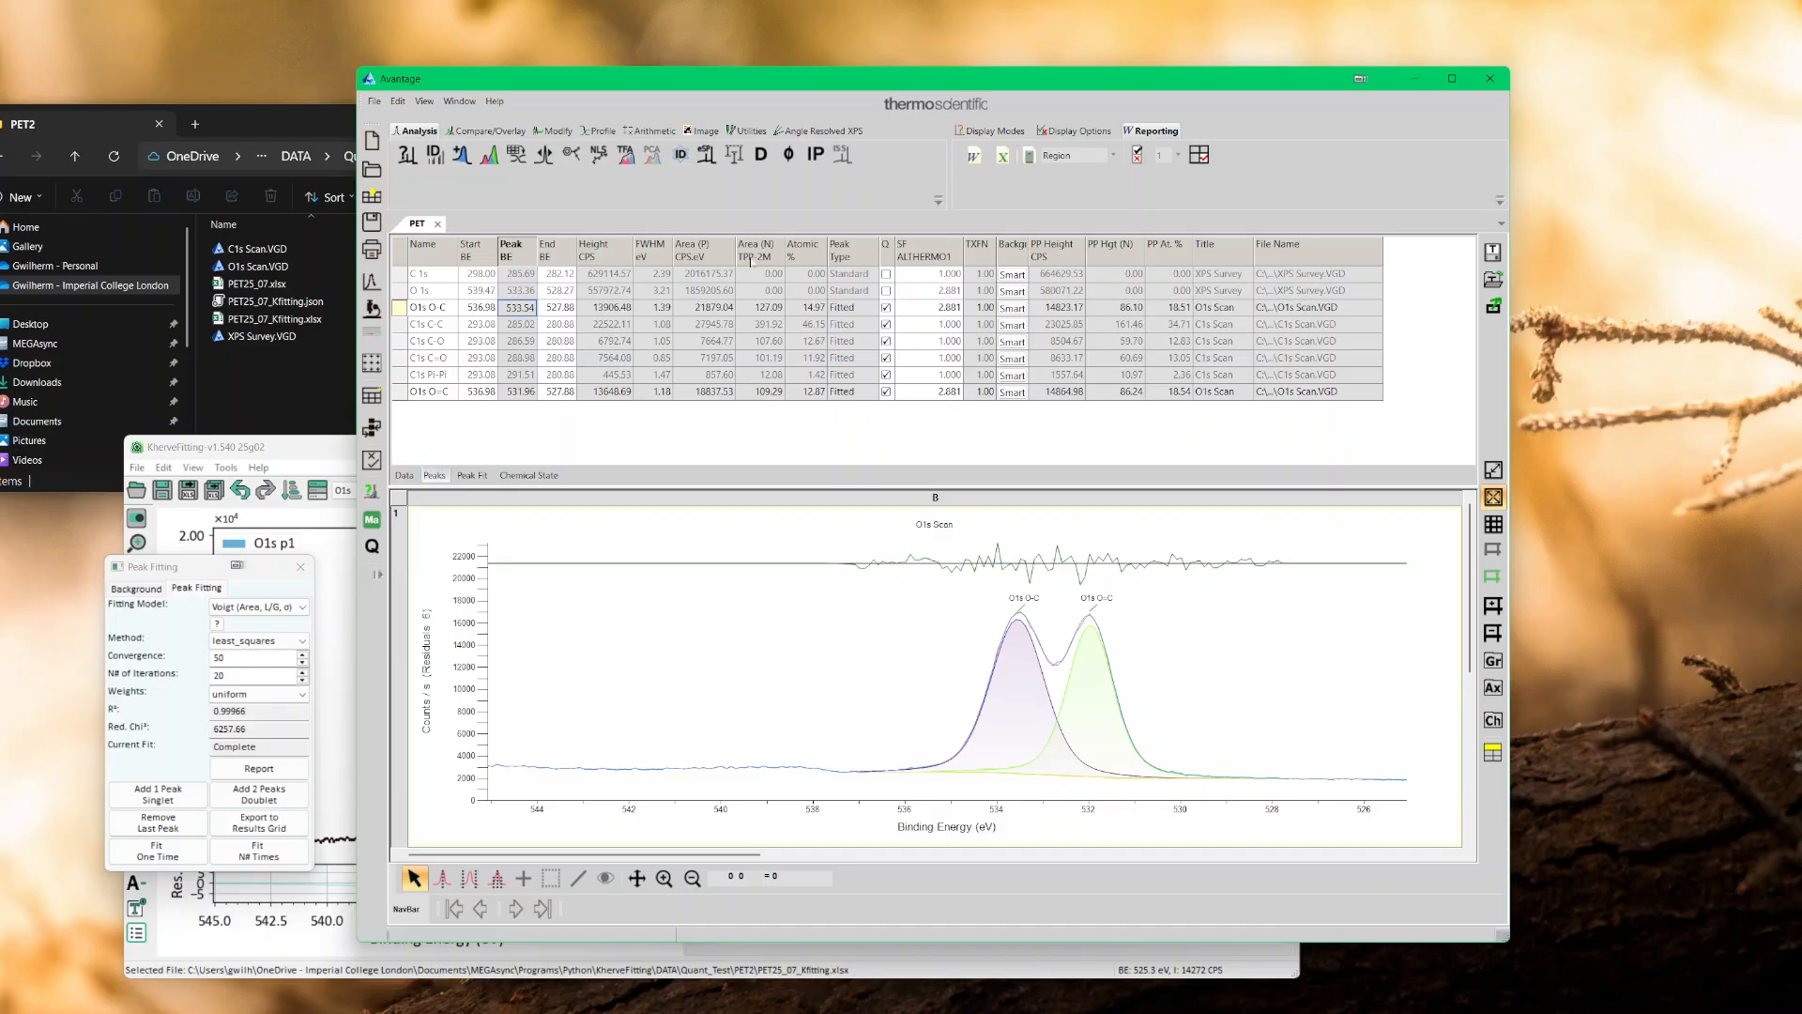
{"action": "left_click", "coordinate": [500, 967]}
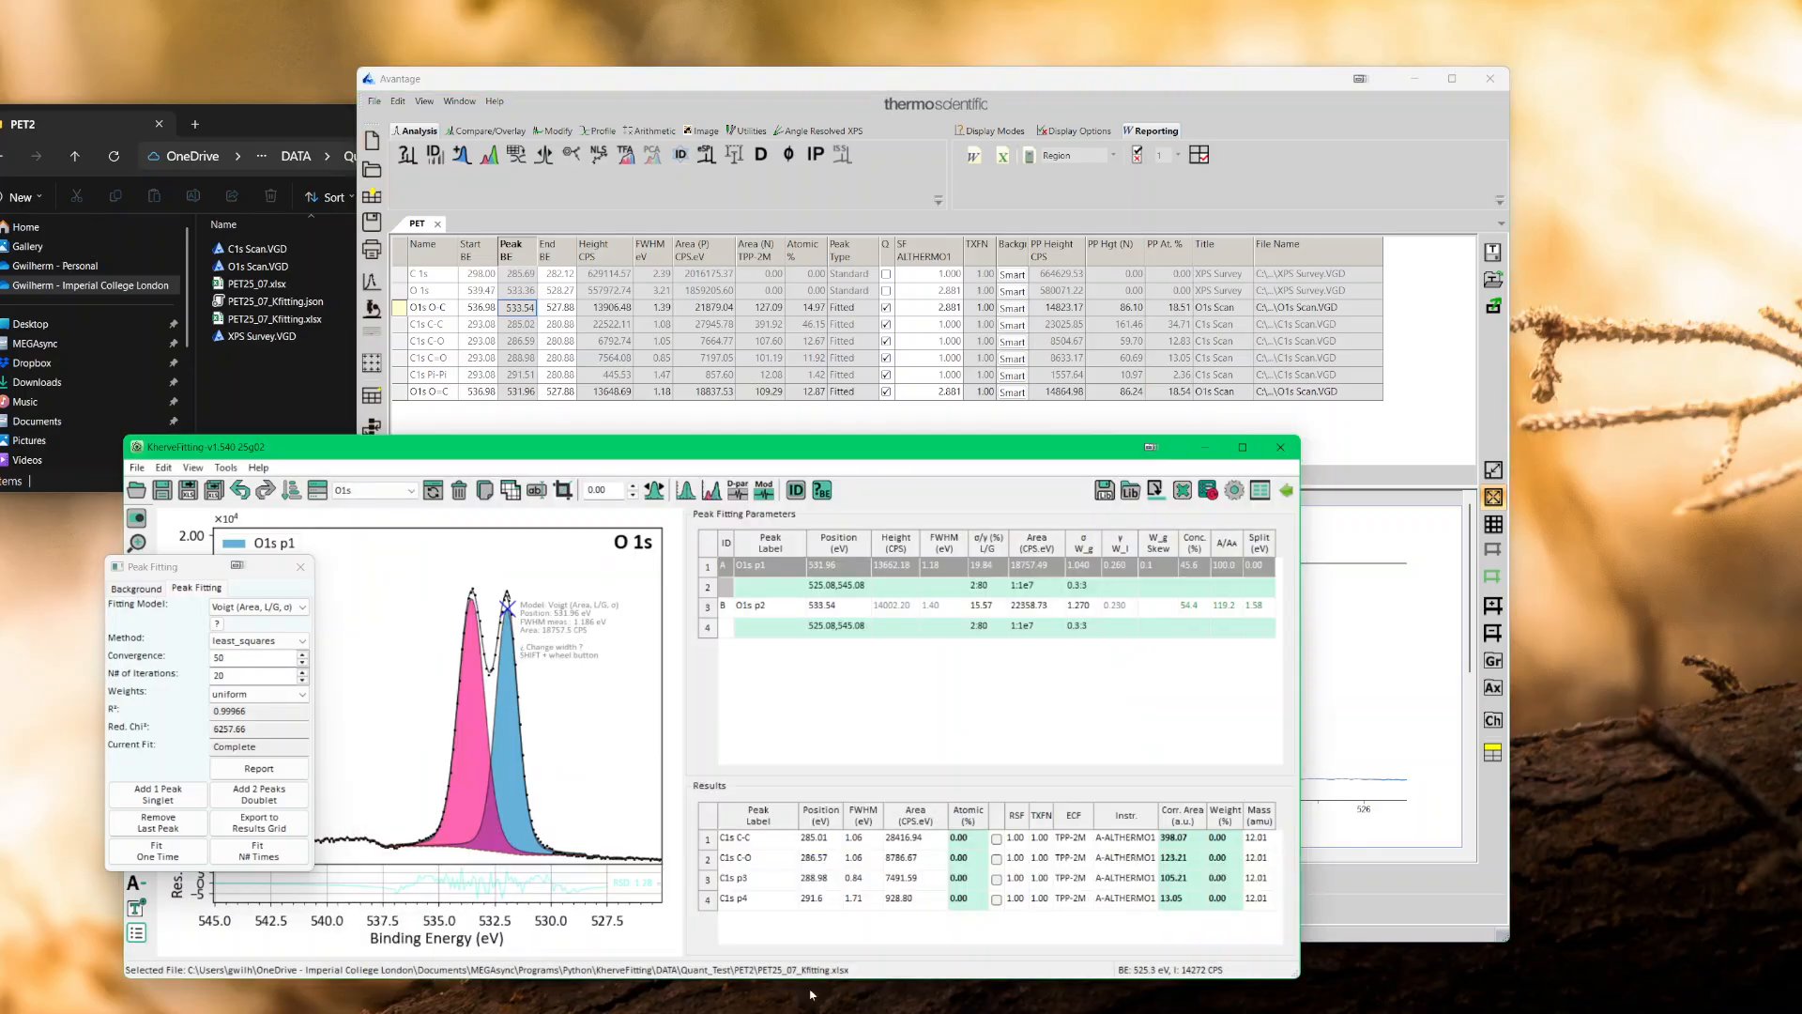
- Export the O1s p1 and p2 peaks to the results grid, and inspect their exported areas
{"action": "left_click", "coordinate": [1154, 490]}
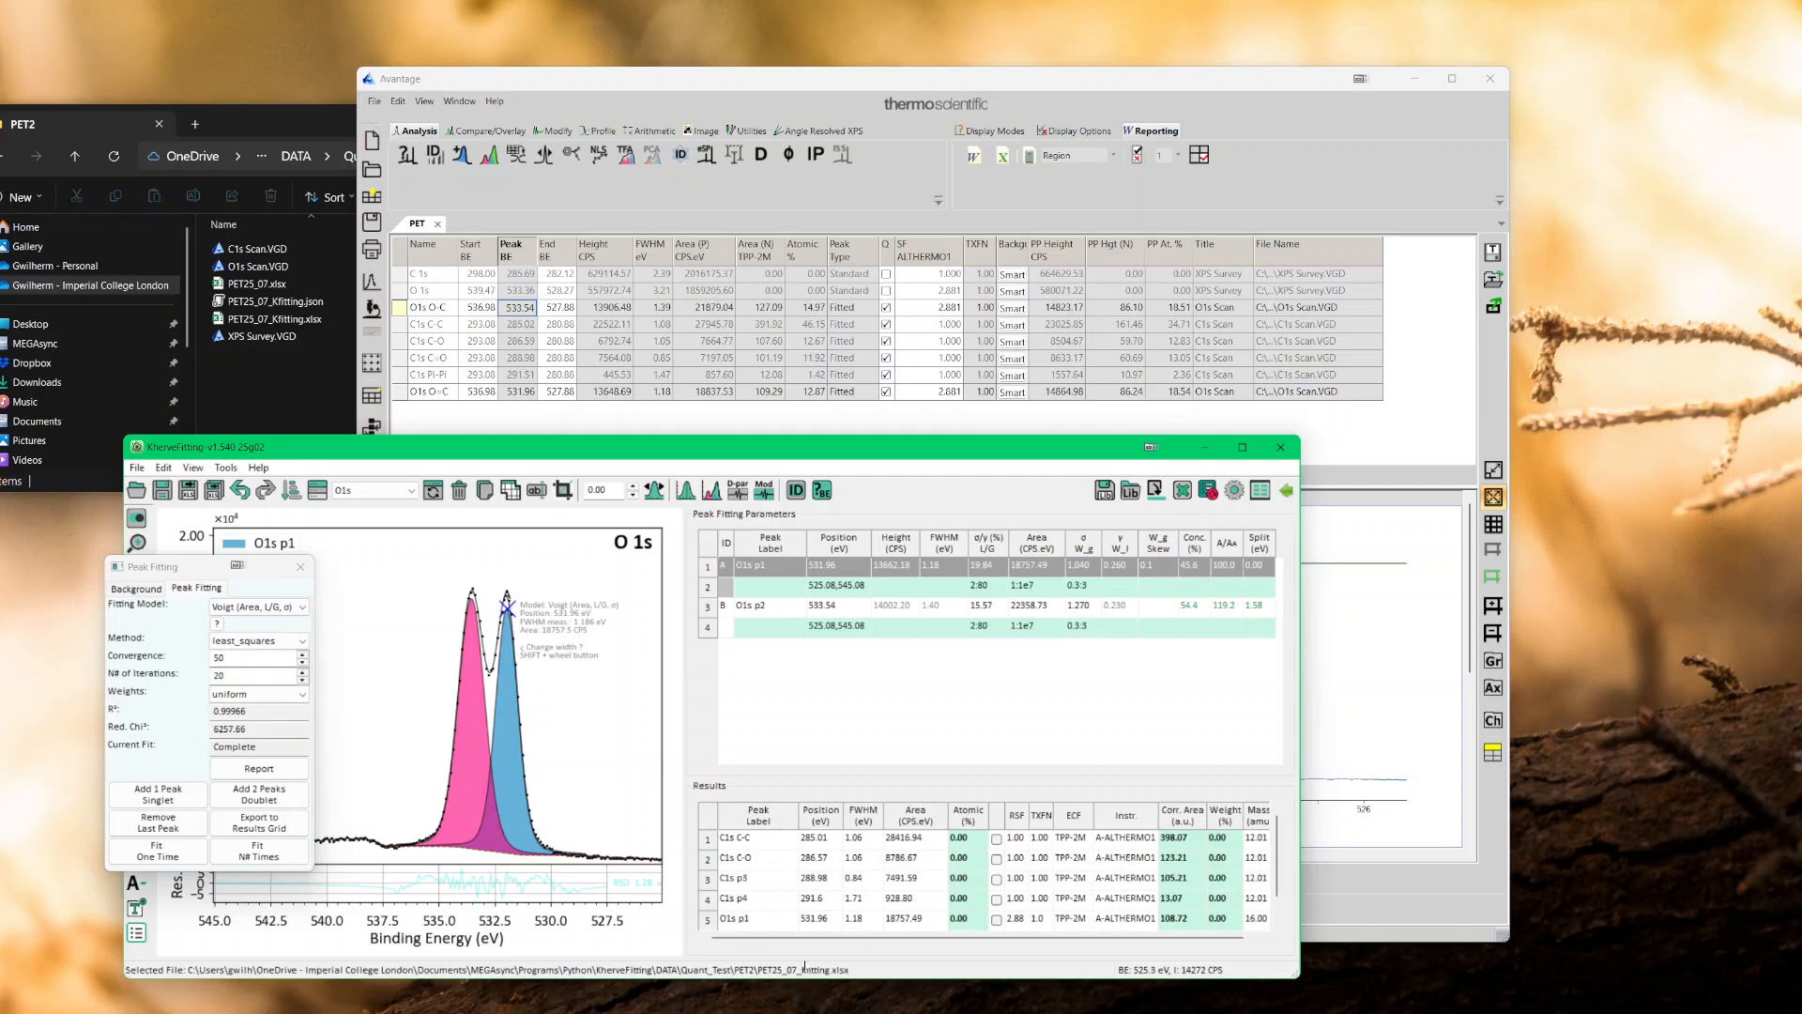
{"action": "scroll", "coordinate": [1279, 898], "scroll_direction": "down", "scroll_amount": 2}
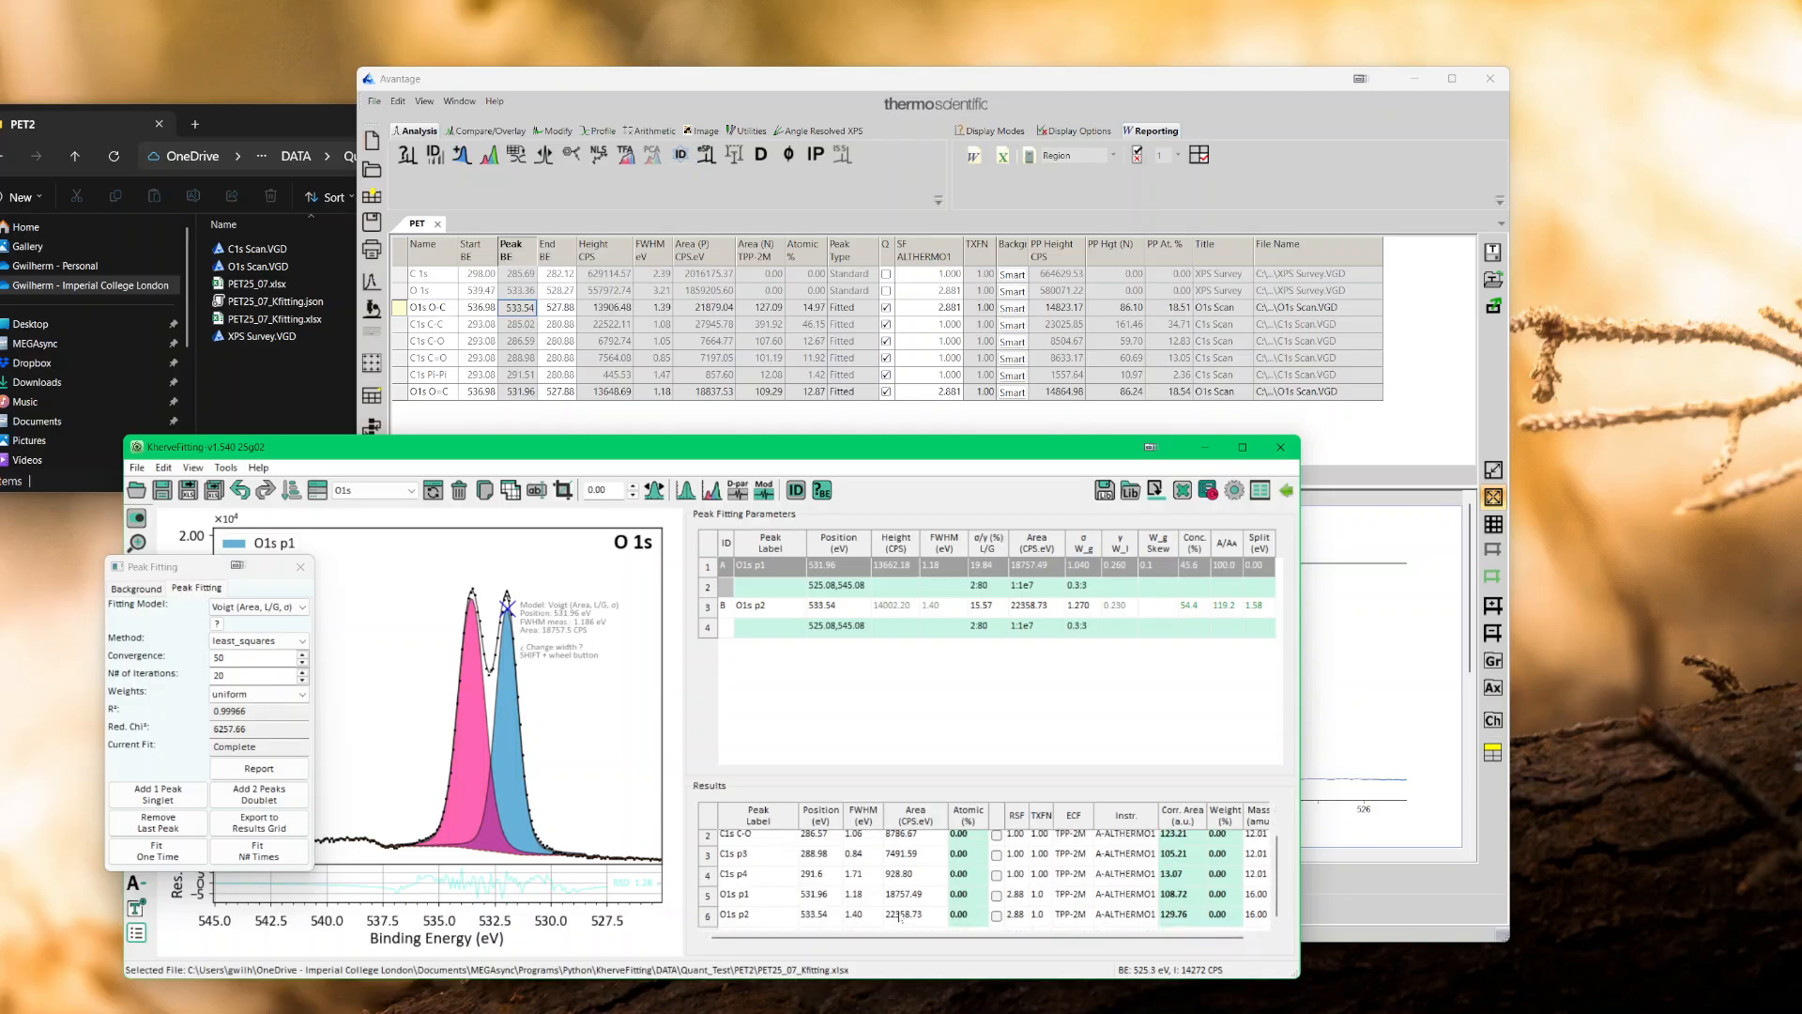
{"action": "left_click", "coordinate": [911, 899]}
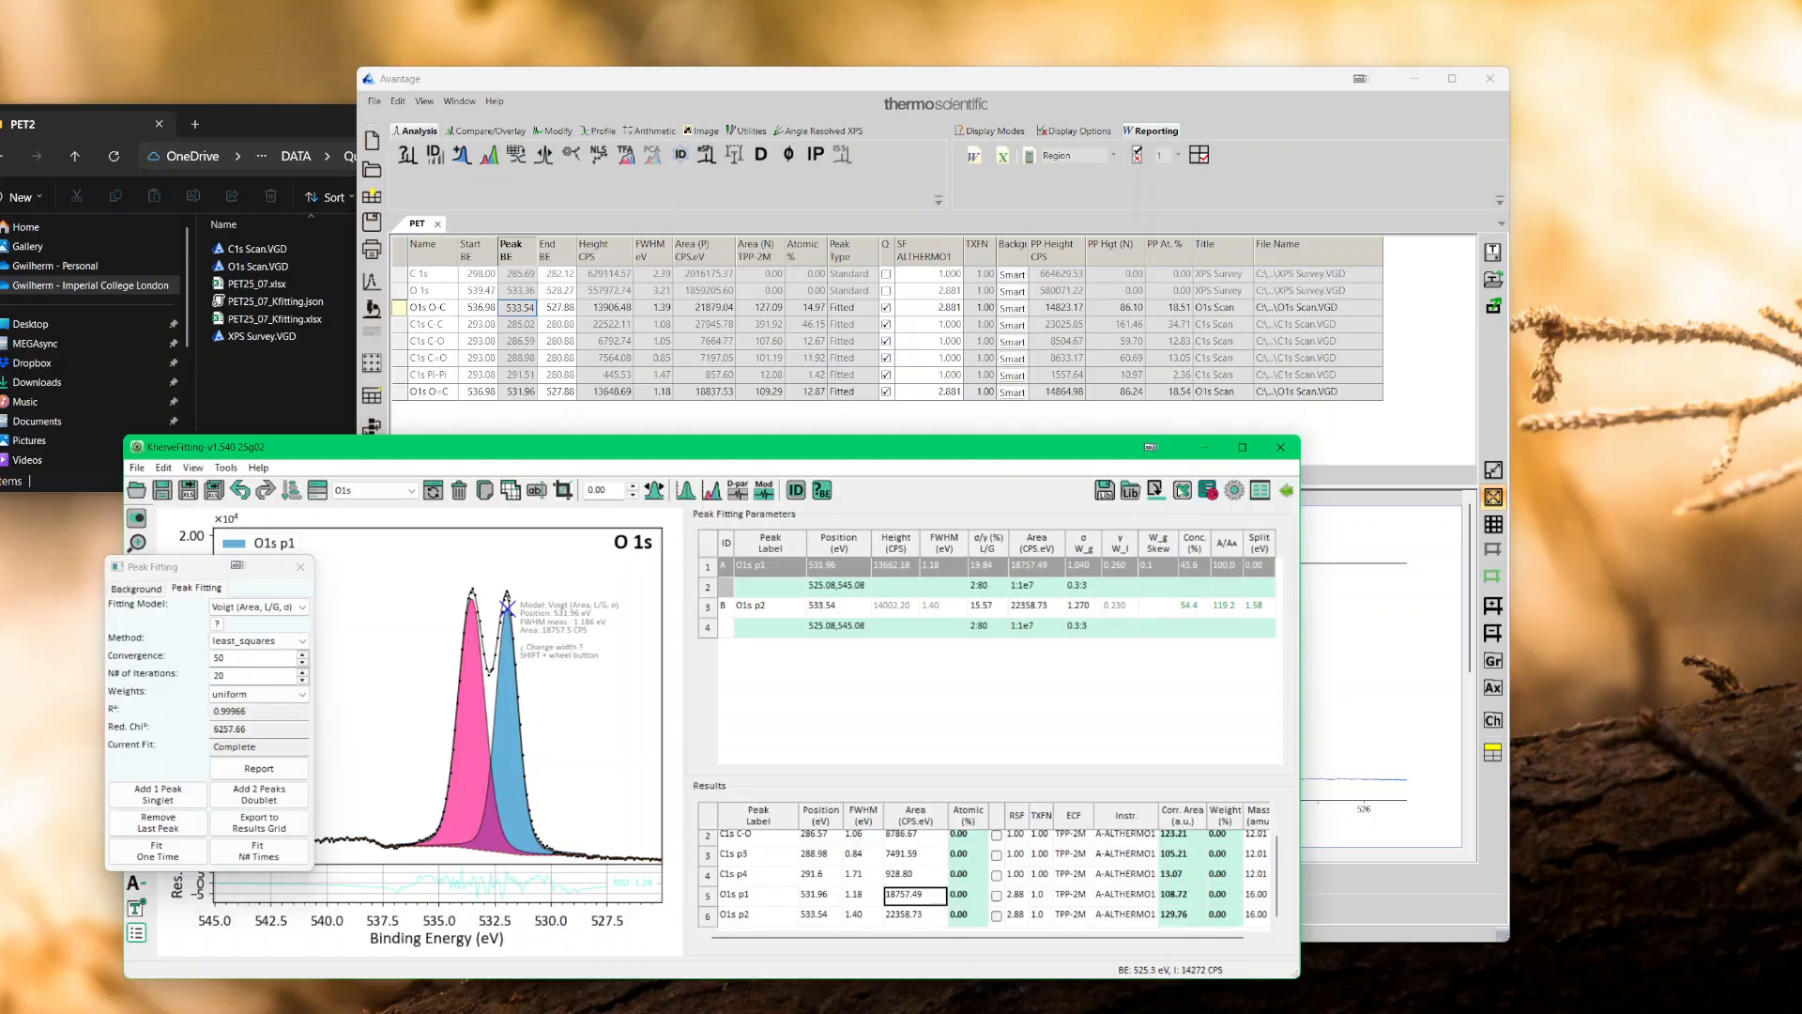
- Delete the last two rows, O1s p1 and O1s p2, from the results grid
{"action": "left_click", "coordinate": [1182, 491]}
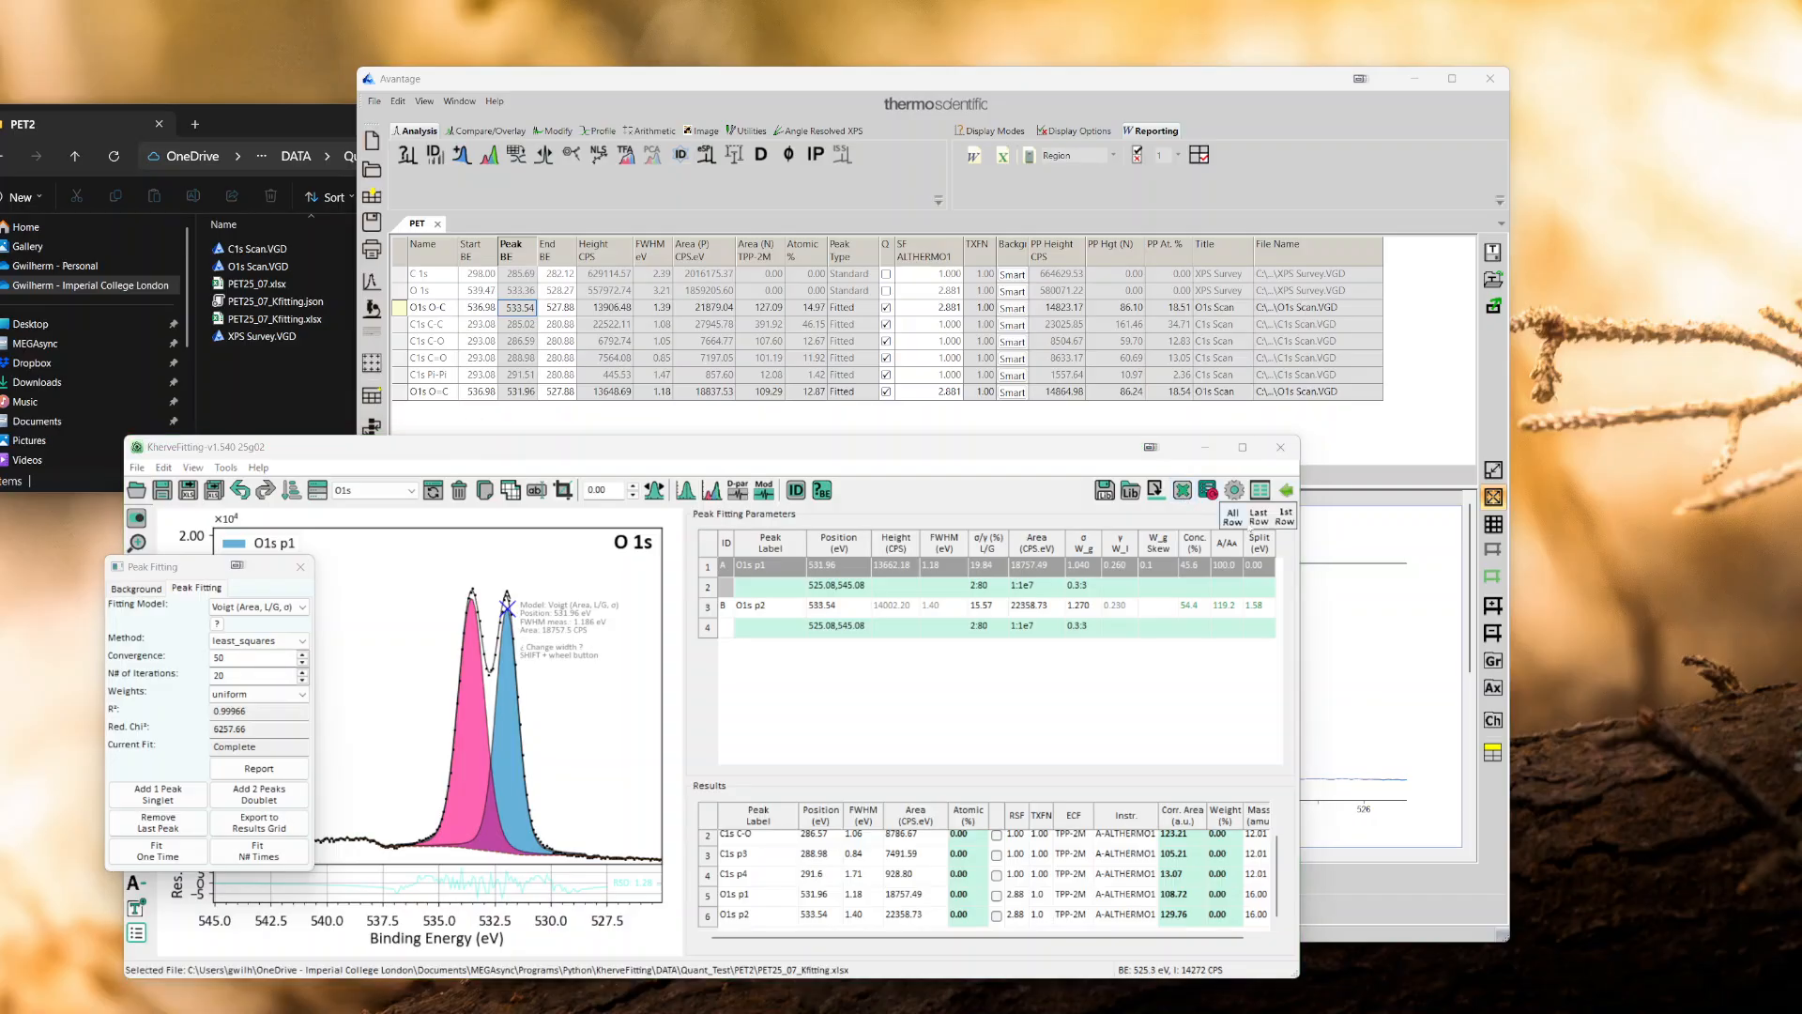
{"action": "left_click", "coordinate": [1258, 518]}
{"action": "left_click", "coordinate": [1257, 521]}
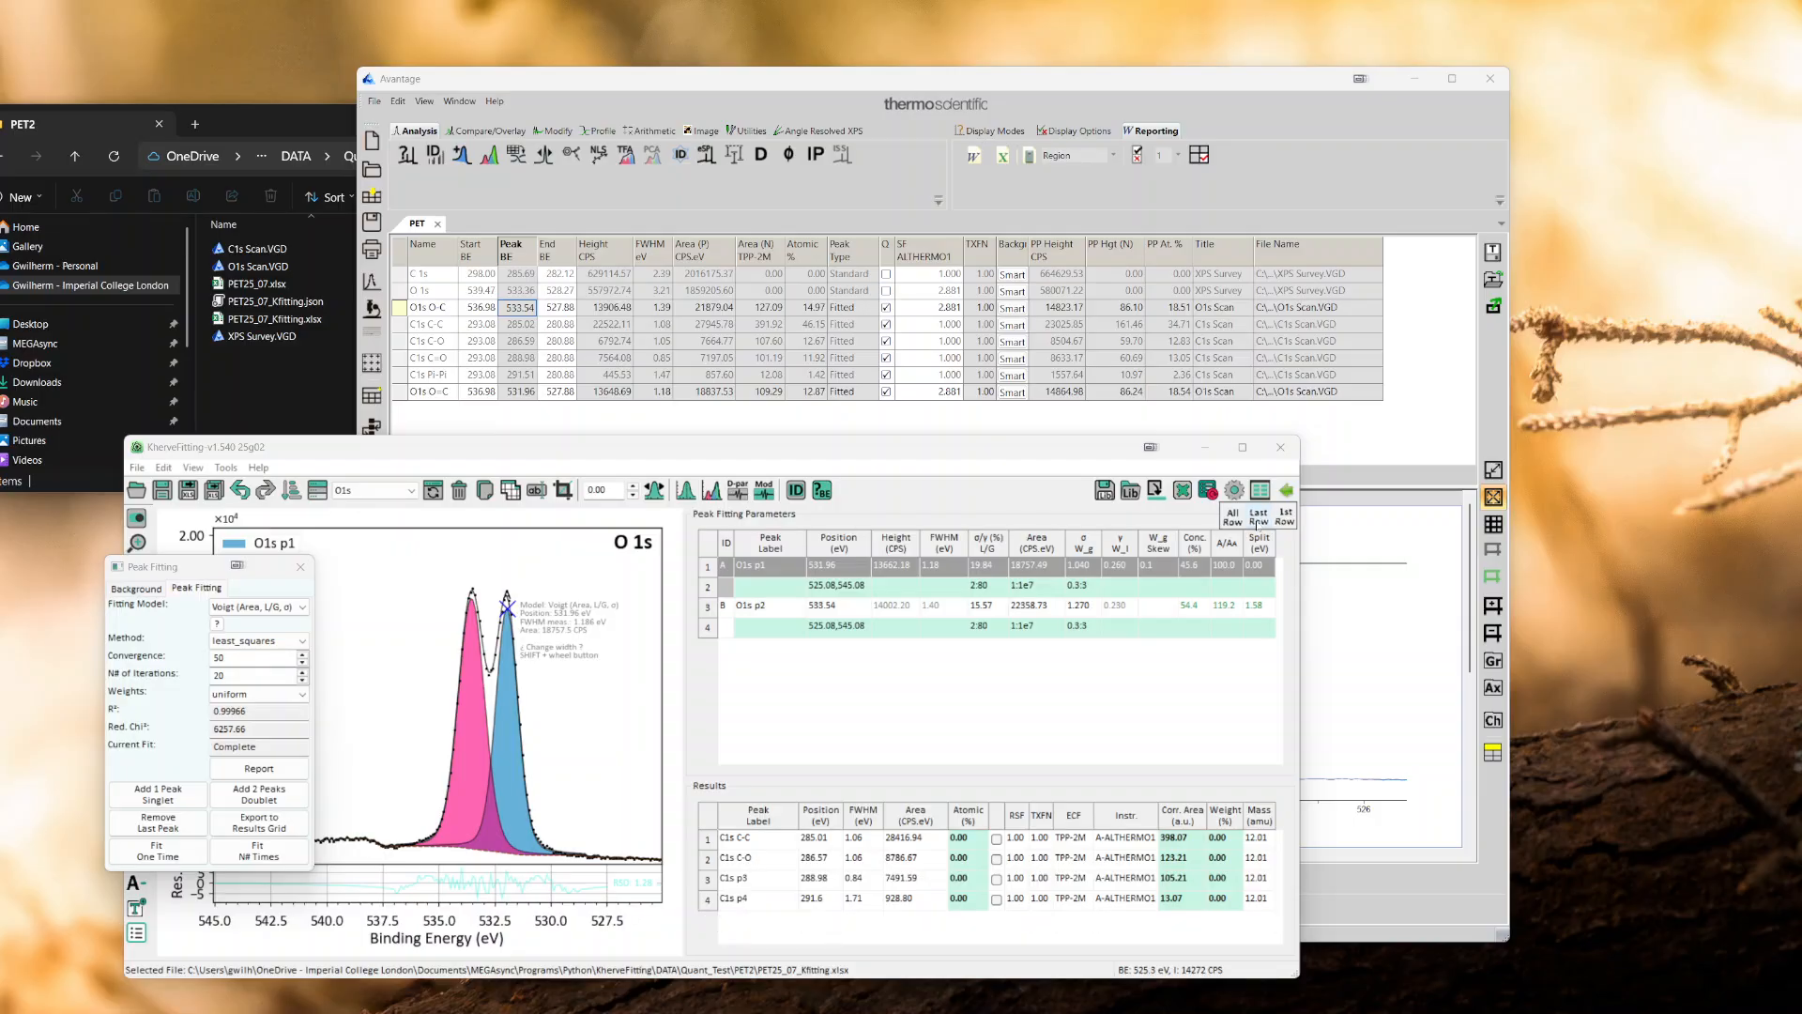
- Rename peak O1s p1 as O1s O=C in the peak fitting parameters
{"action": "left_click", "coordinate": [775, 568]}
{"action": "left_click", "coordinate": [777, 570]}
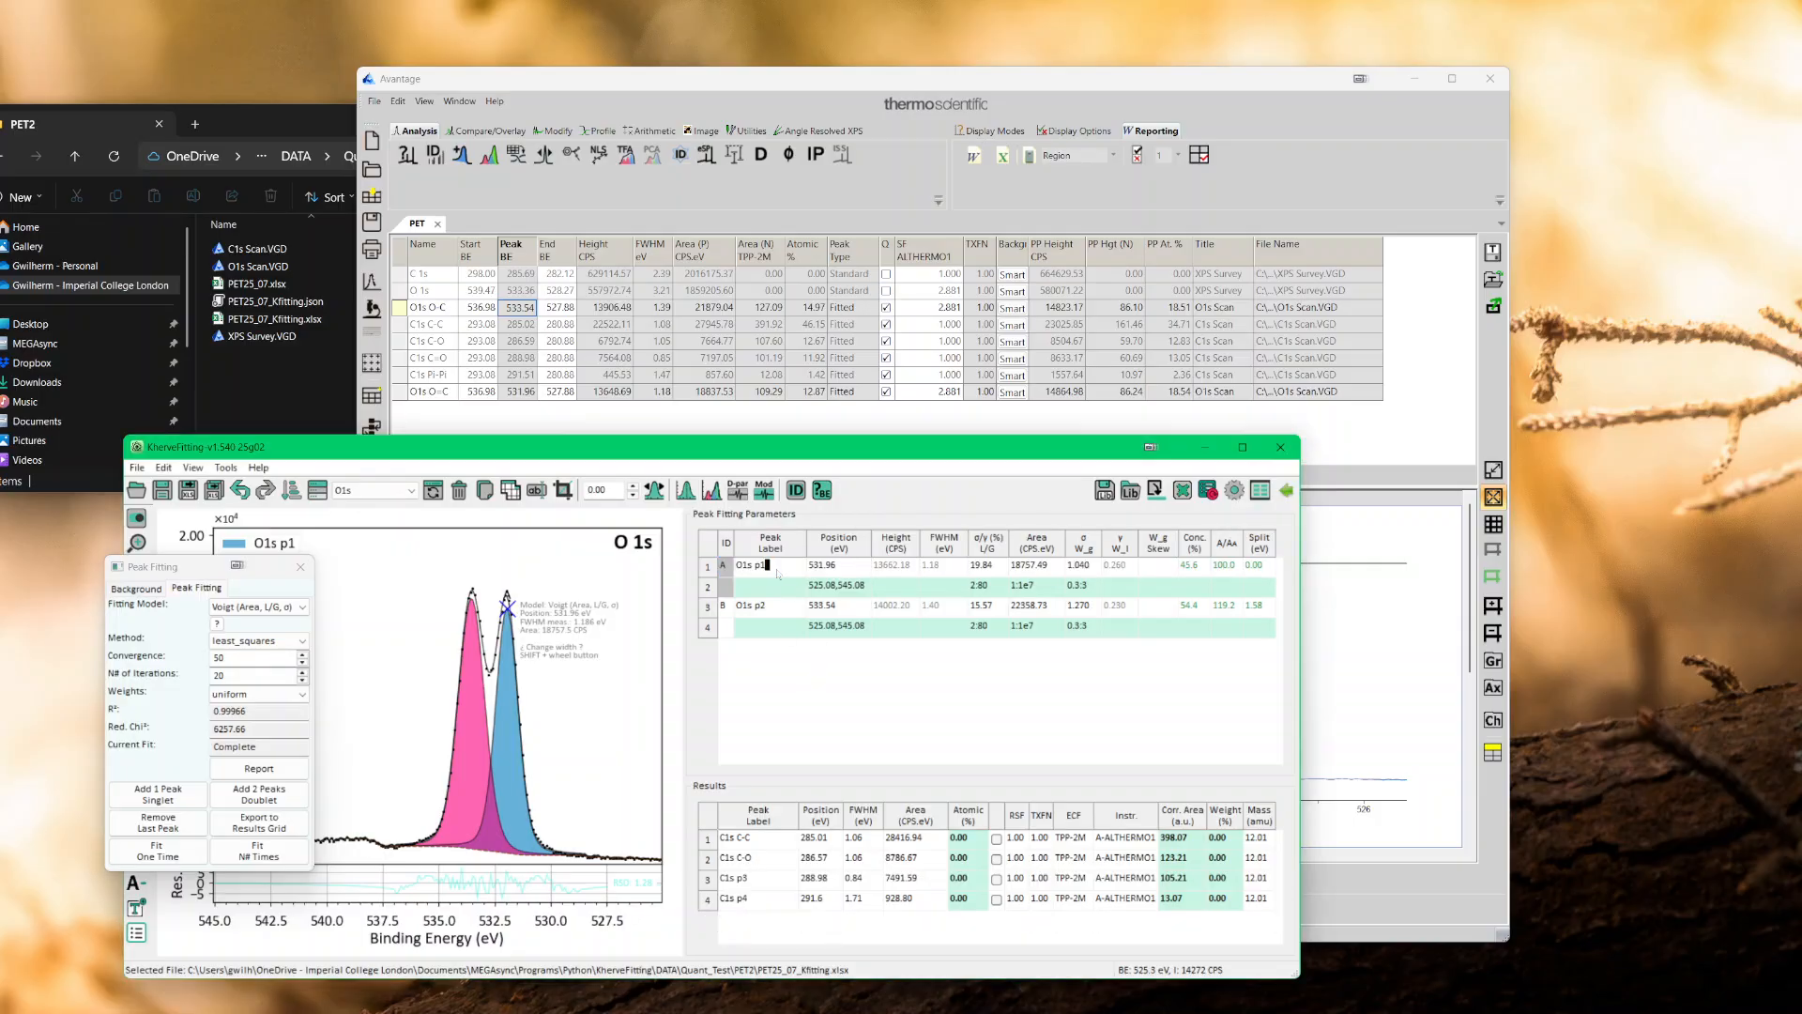
{"action": "key", "text": "BackSpace"}
{"action": "key", "text": "BackSpace"}
{"action": "type", "text": "O=C"}
{"action": "key", "text": "Return"}
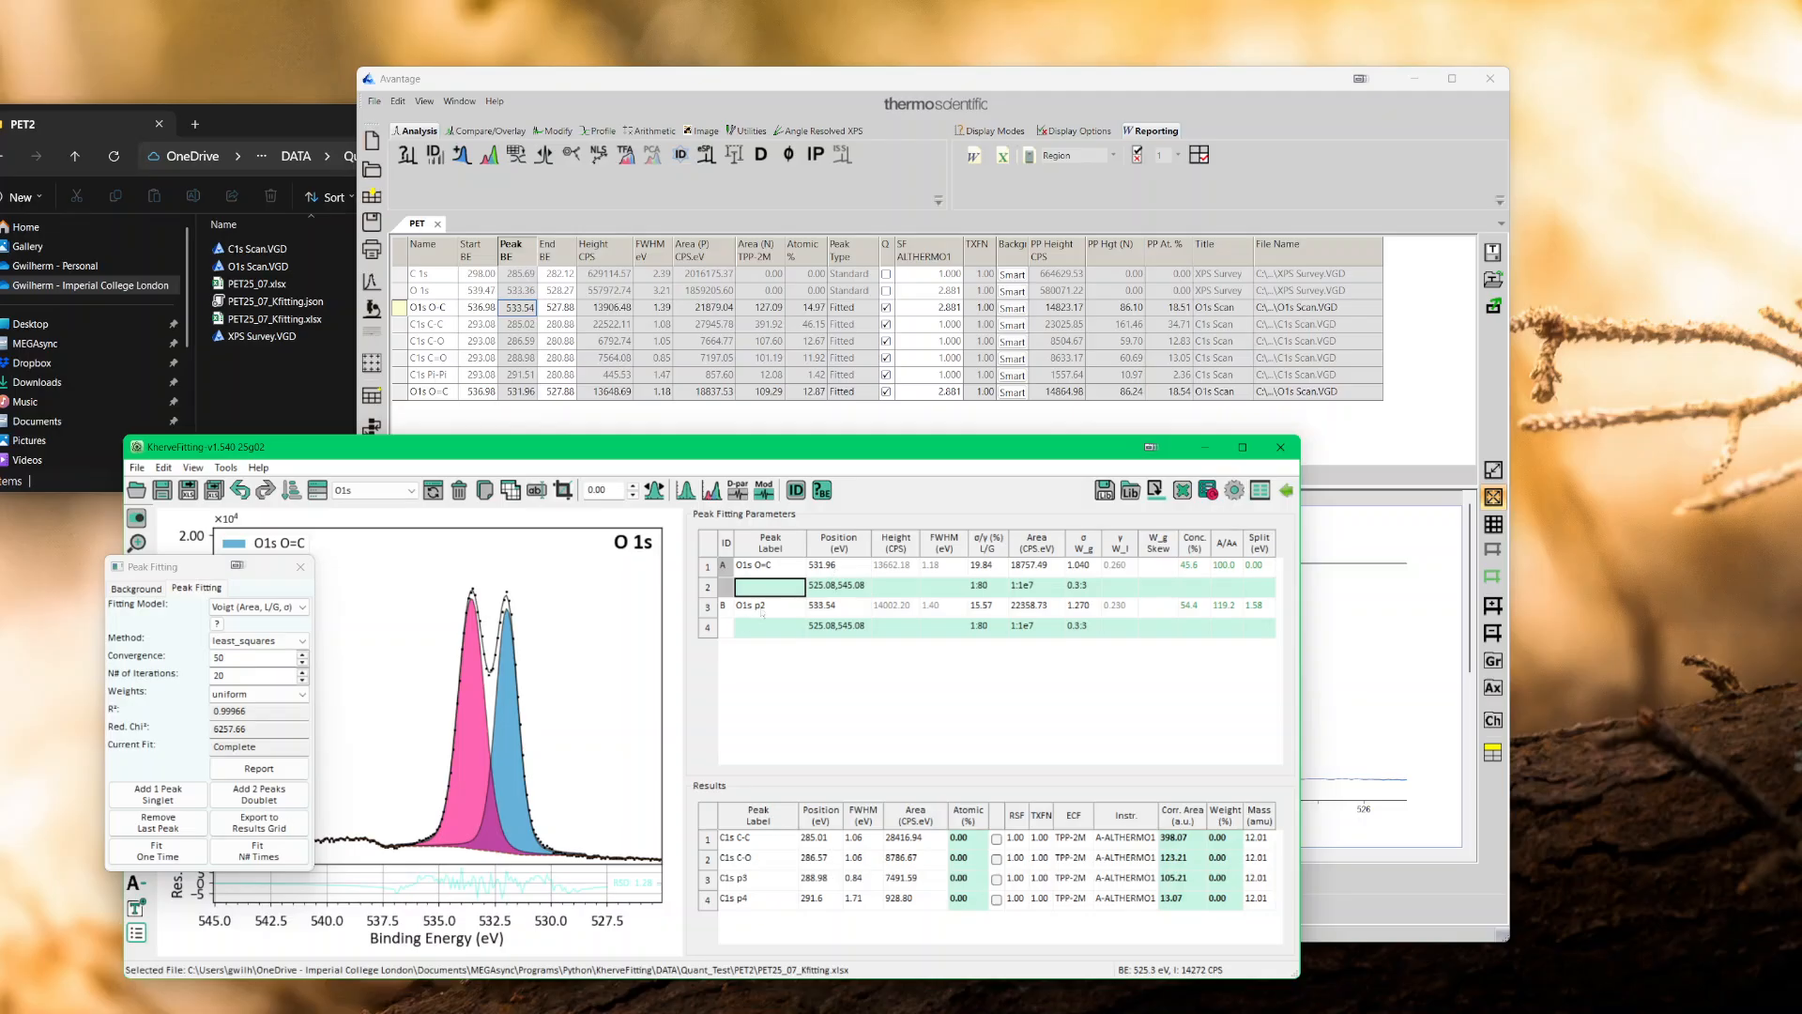
- Rename peak O1s p2 as O1s O-C in the peak fitting parameters
{"action": "double_click", "coordinate": [761, 608]}
{"action": "key", "text": "BackSpace"}
{"action": "key", "text": "BackSpace"}
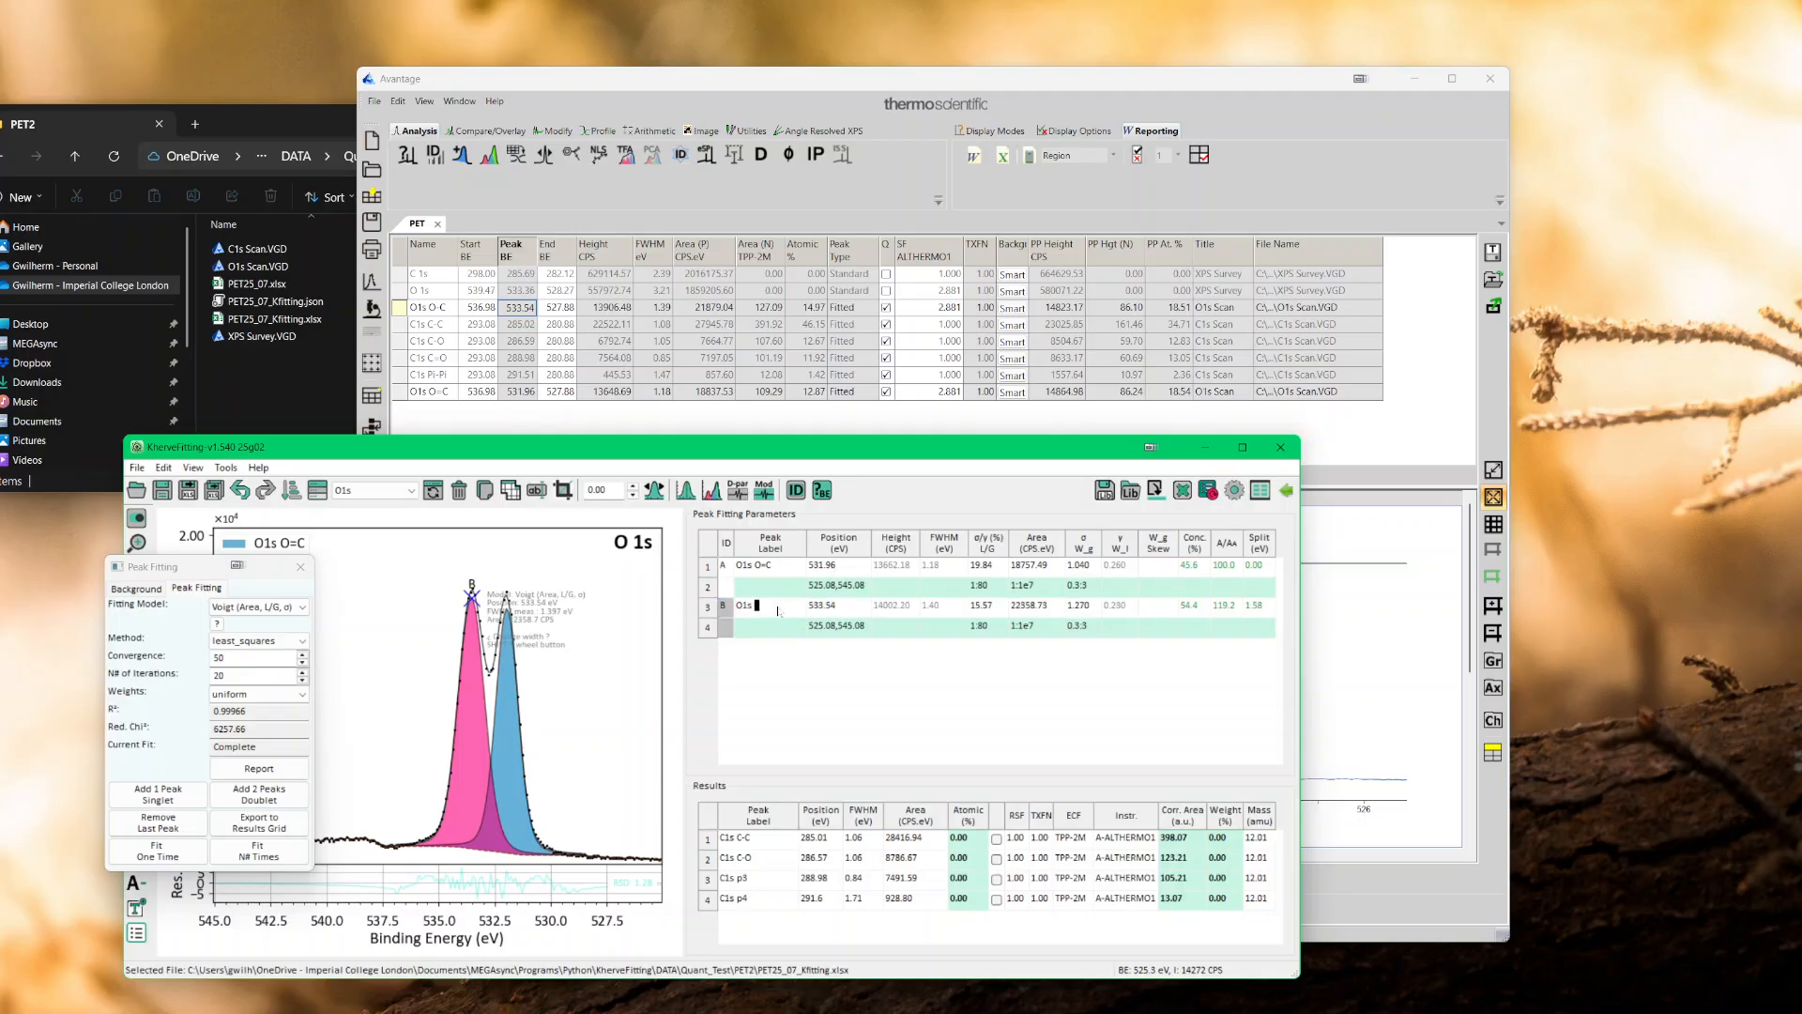
{"action": "type", "text": "O"}
{"action": "type", "text": "-C"}
{"action": "key", "text": "Return"}
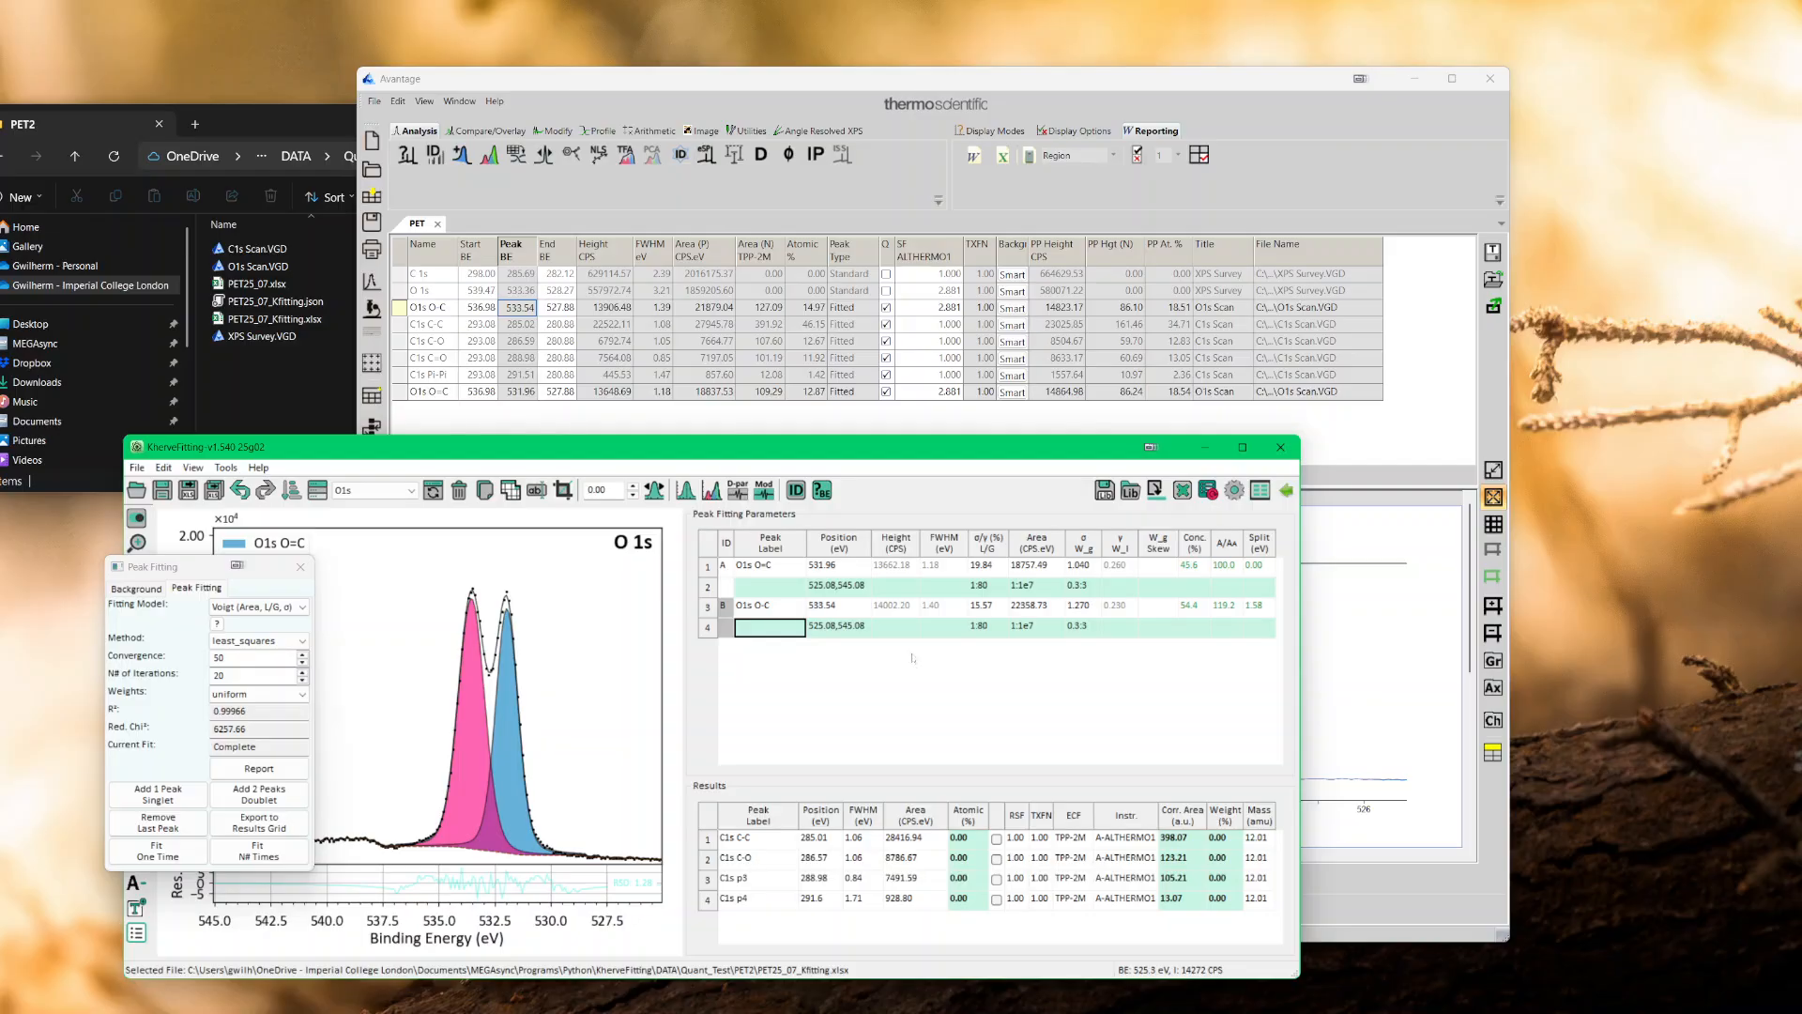
- Export the renamed O1s peaks to the results grid, and include only C1s C-C and O1s O=C in the atomic percentage calculation
{"action": "left_click", "coordinate": [1156, 490]}
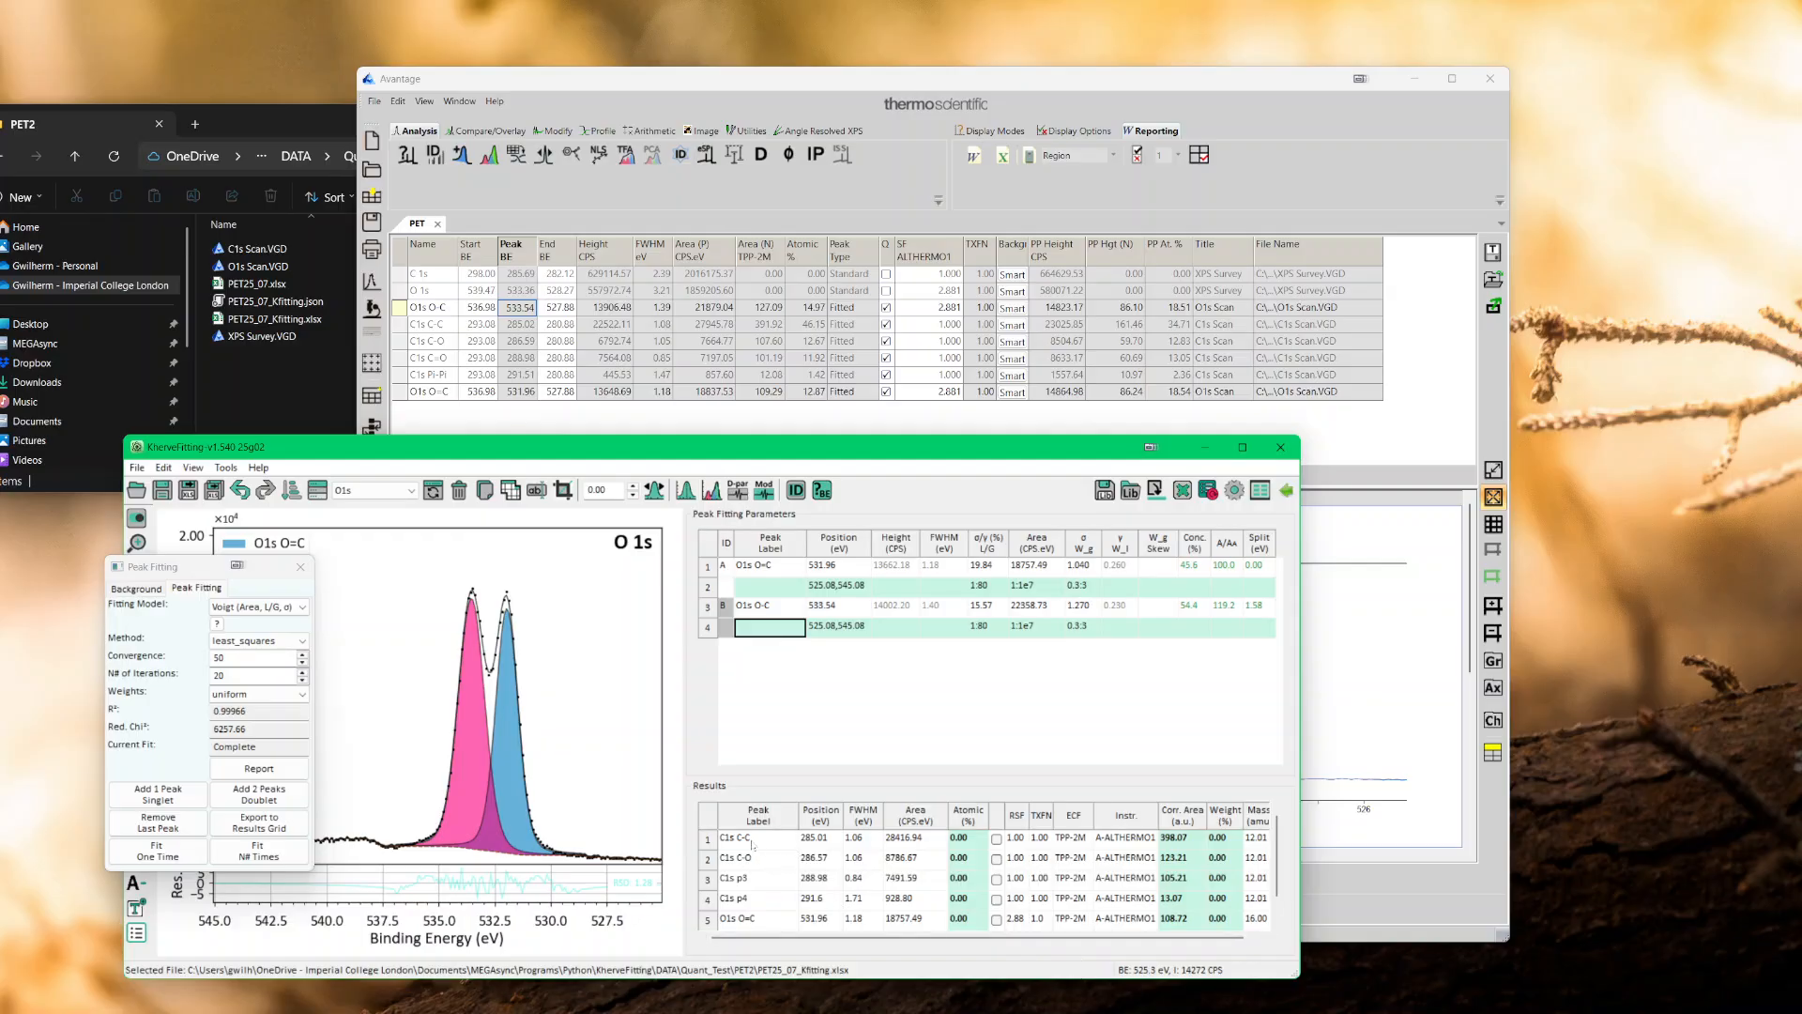
{"action": "left_click", "coordinate": [997, 840]}
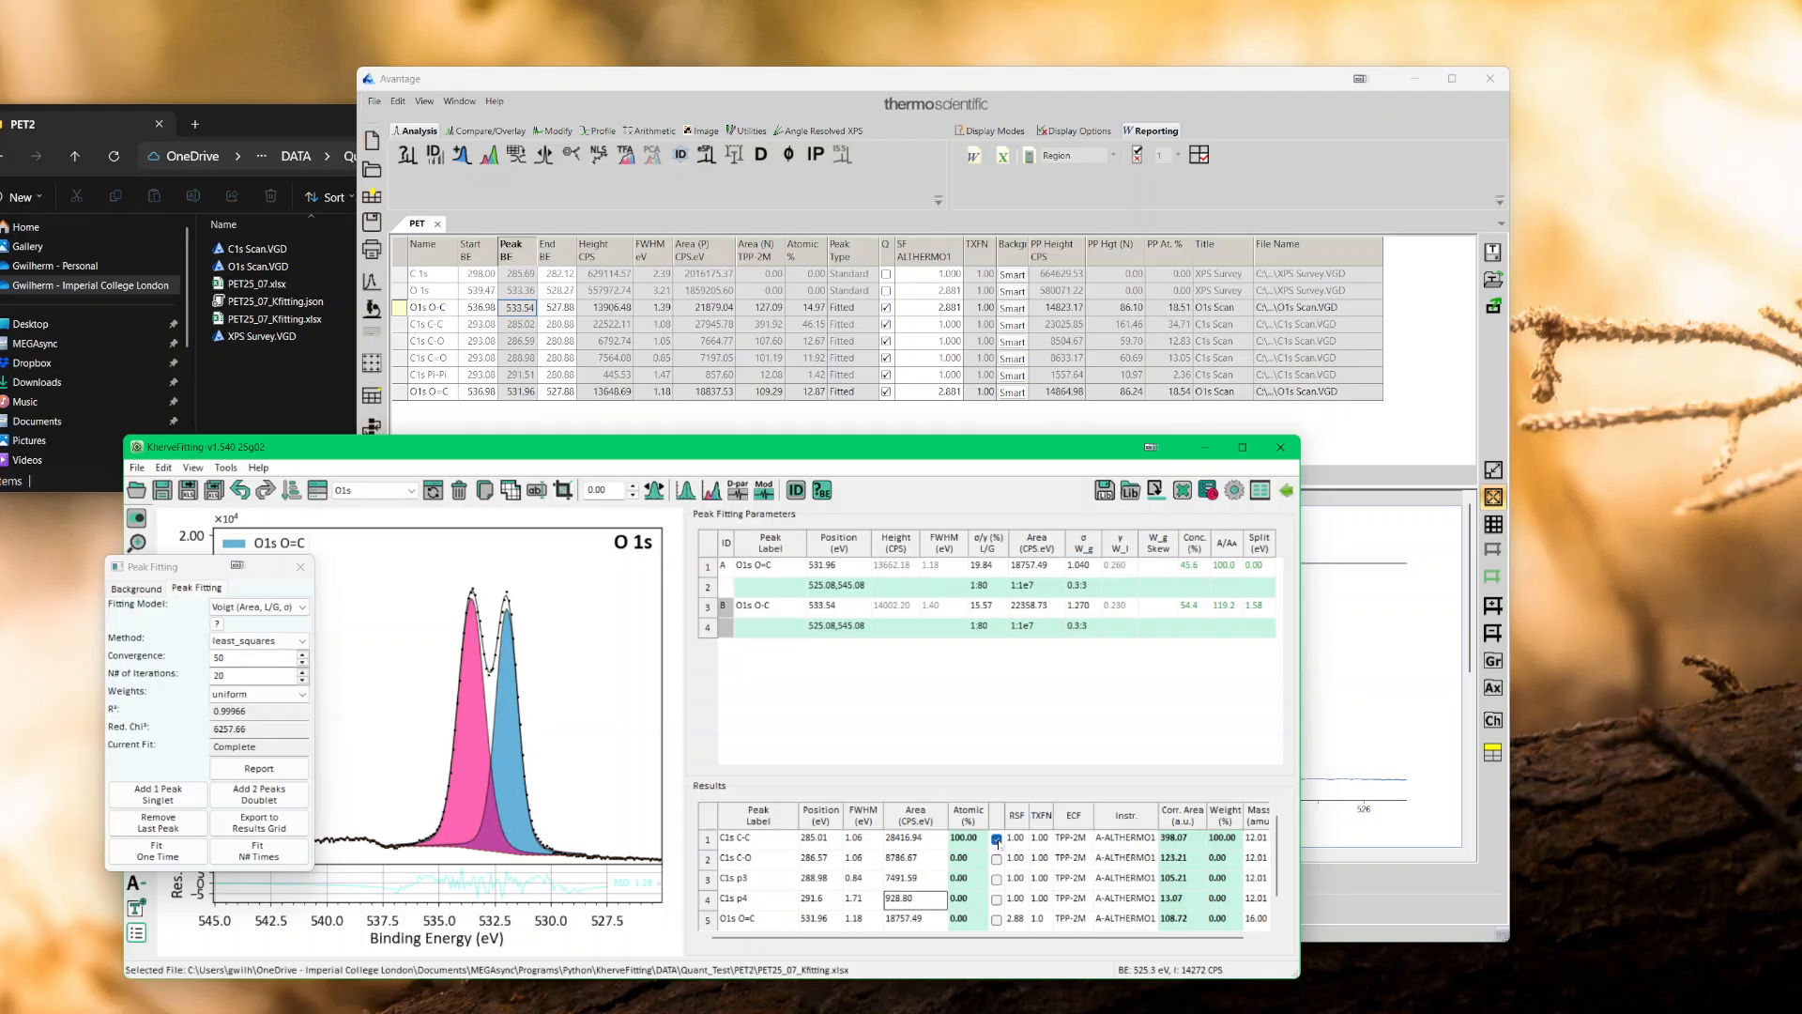
{"action": "left_click", "coordinate": [997, 919]}
- Switch to Avantage and exclude all fitted peaks from quantification except the C1s peak at 285.02 eV and O1s O=C
{"action": "left_click", "coordinate": [886, 307]}
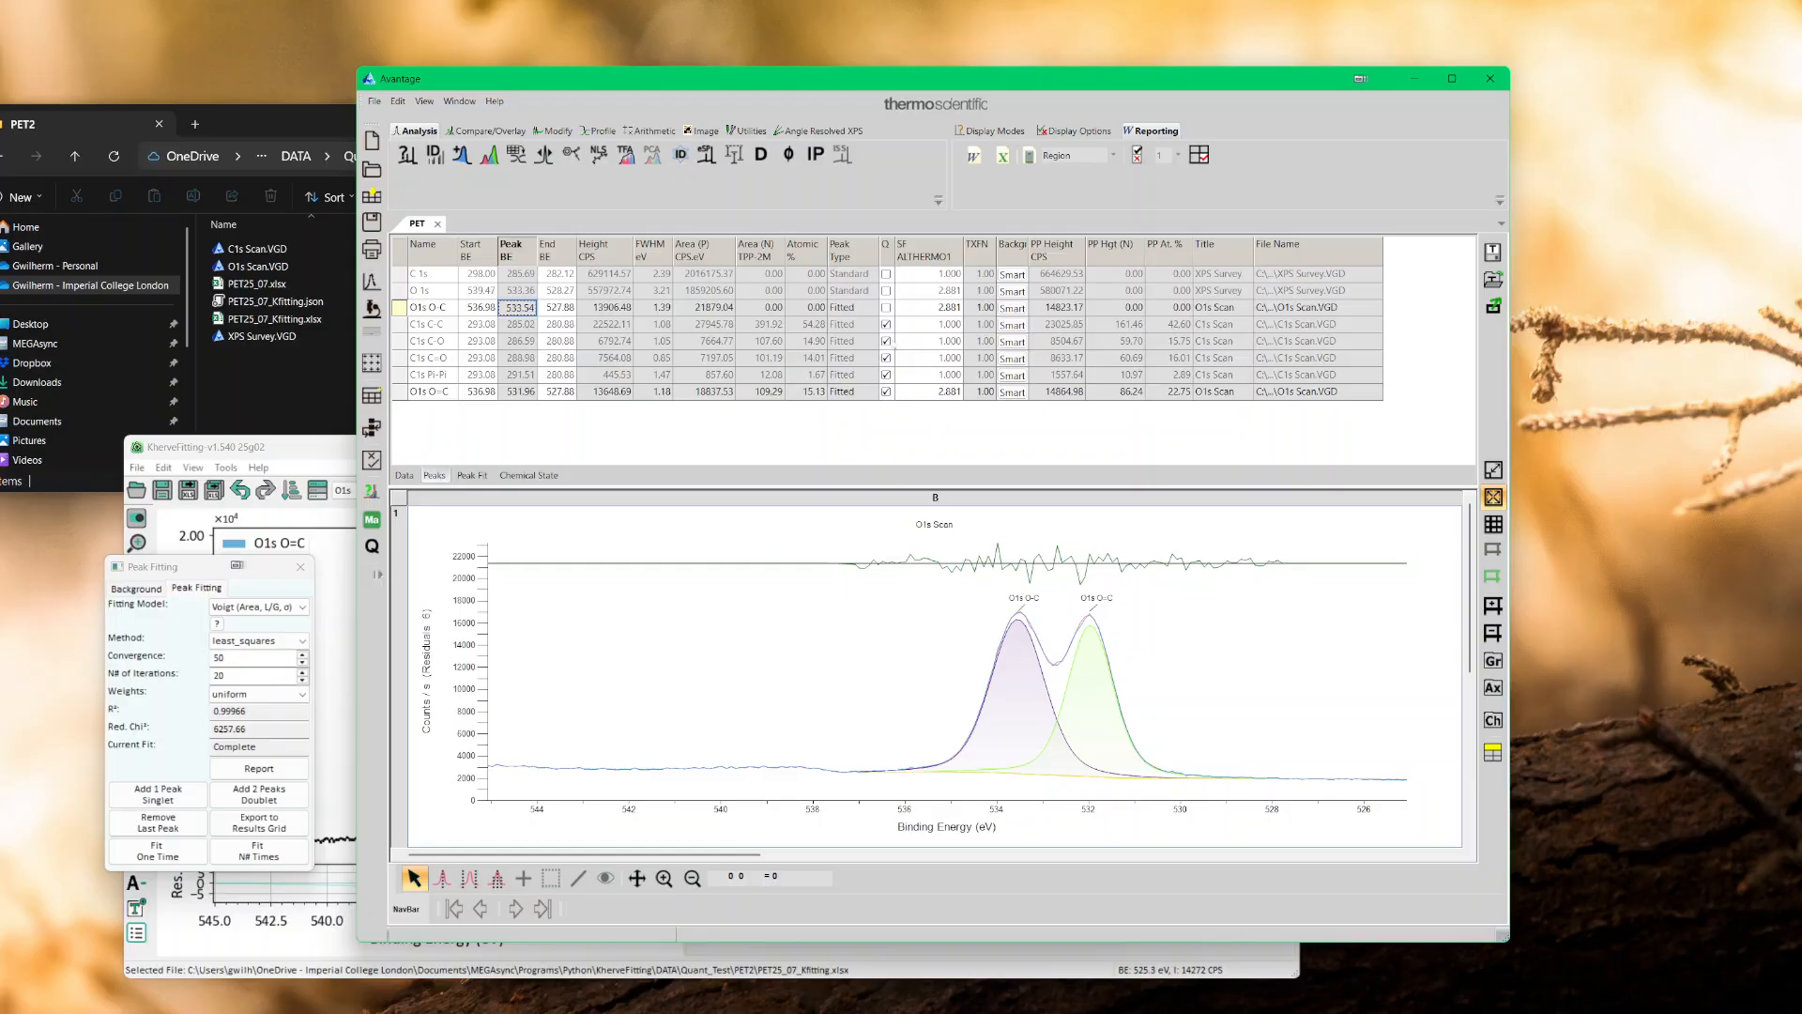
{"action": "left_click", "coordinate": [886, 341]}
{"action": "left_click", "coordinate": [887, 357]}
- Return to KherveFitting and reposition its main window and the Peak Fitting dialog below the Avantage peak table for comparison
{"action": "left_click", "coordinate": [964, 968]}
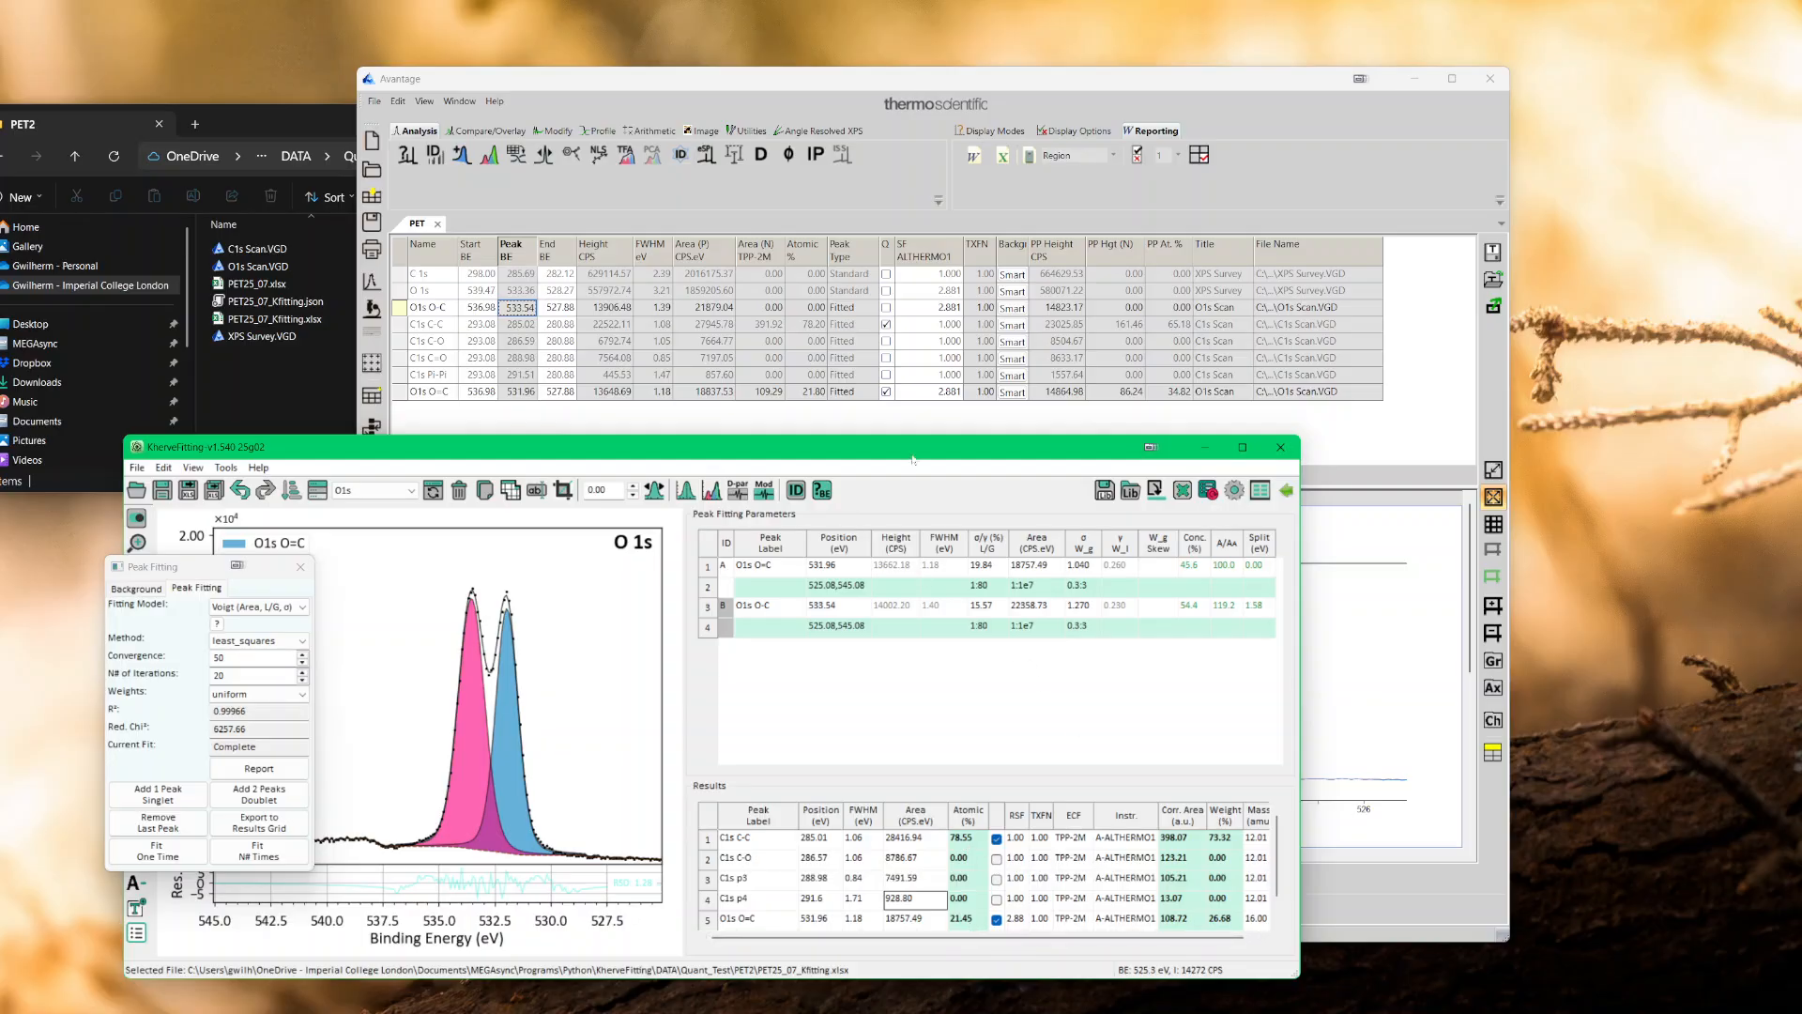
{"action": "left_click_drag", "start_coordinate": [913, 459], "coordinate": [917, 432]}
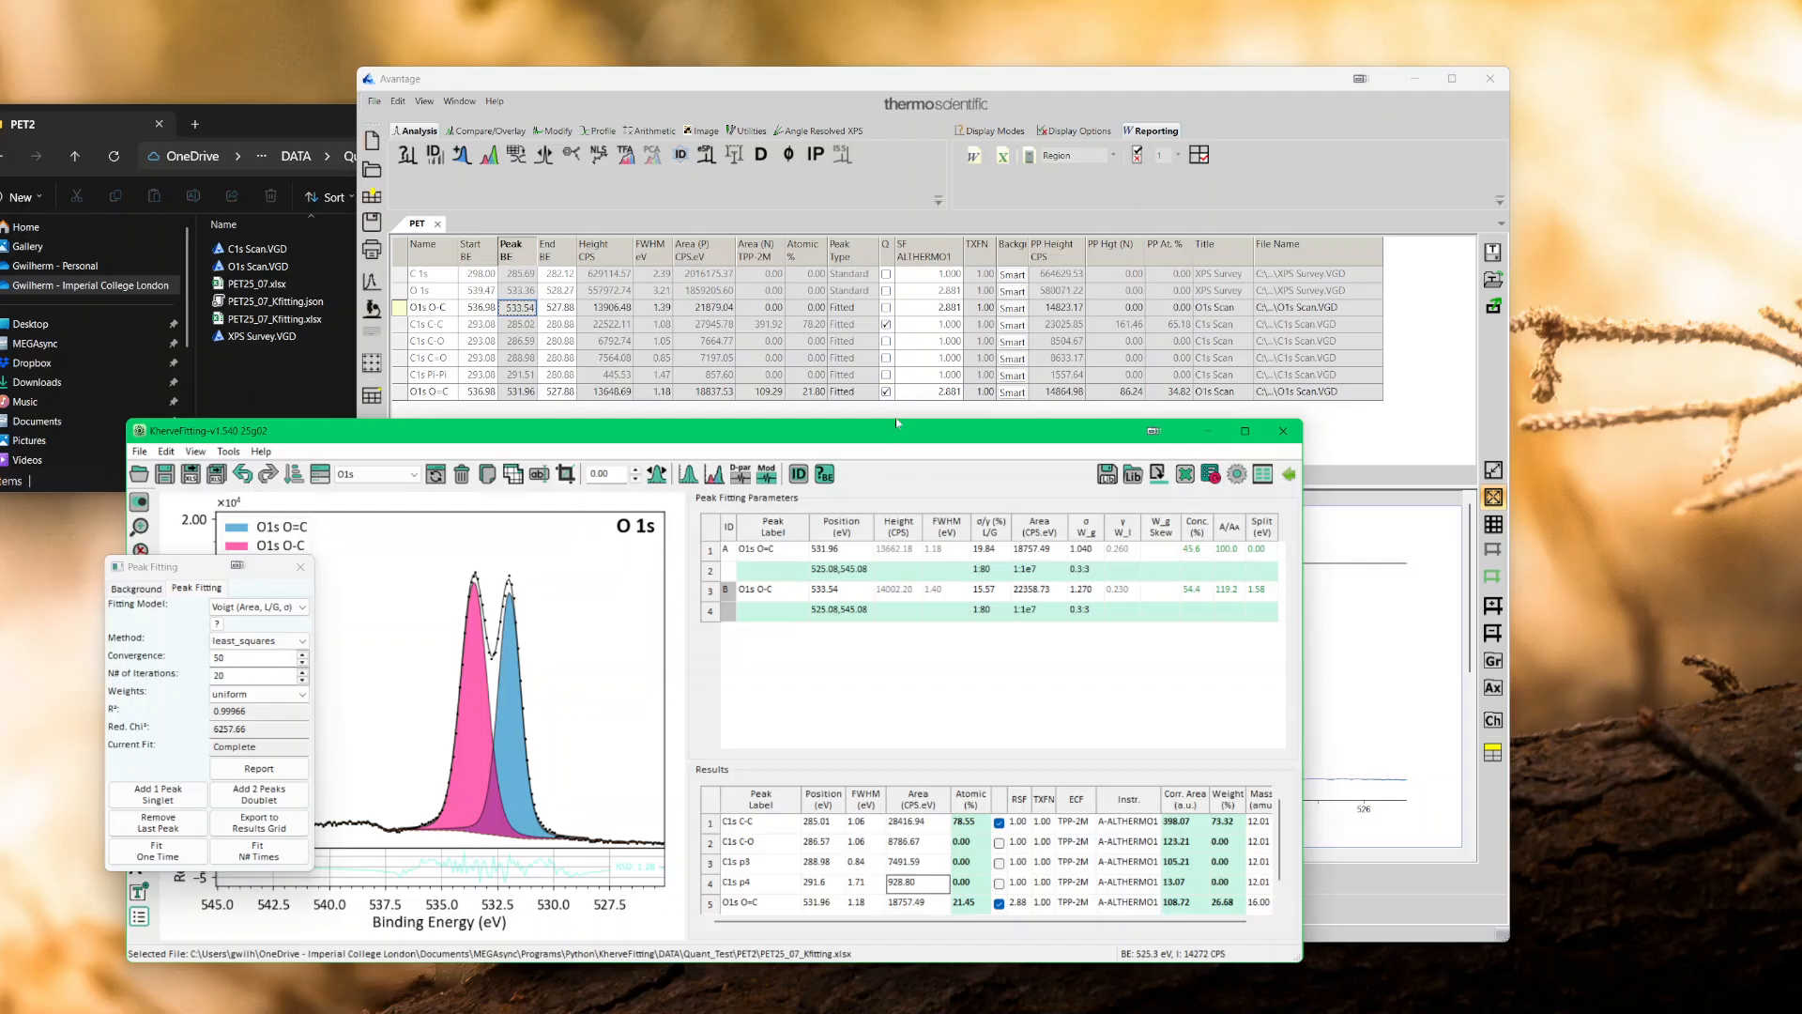
{"action": "left_click_drag", "start_coordinate": [856, 439], "coordinate": [889, 436]}
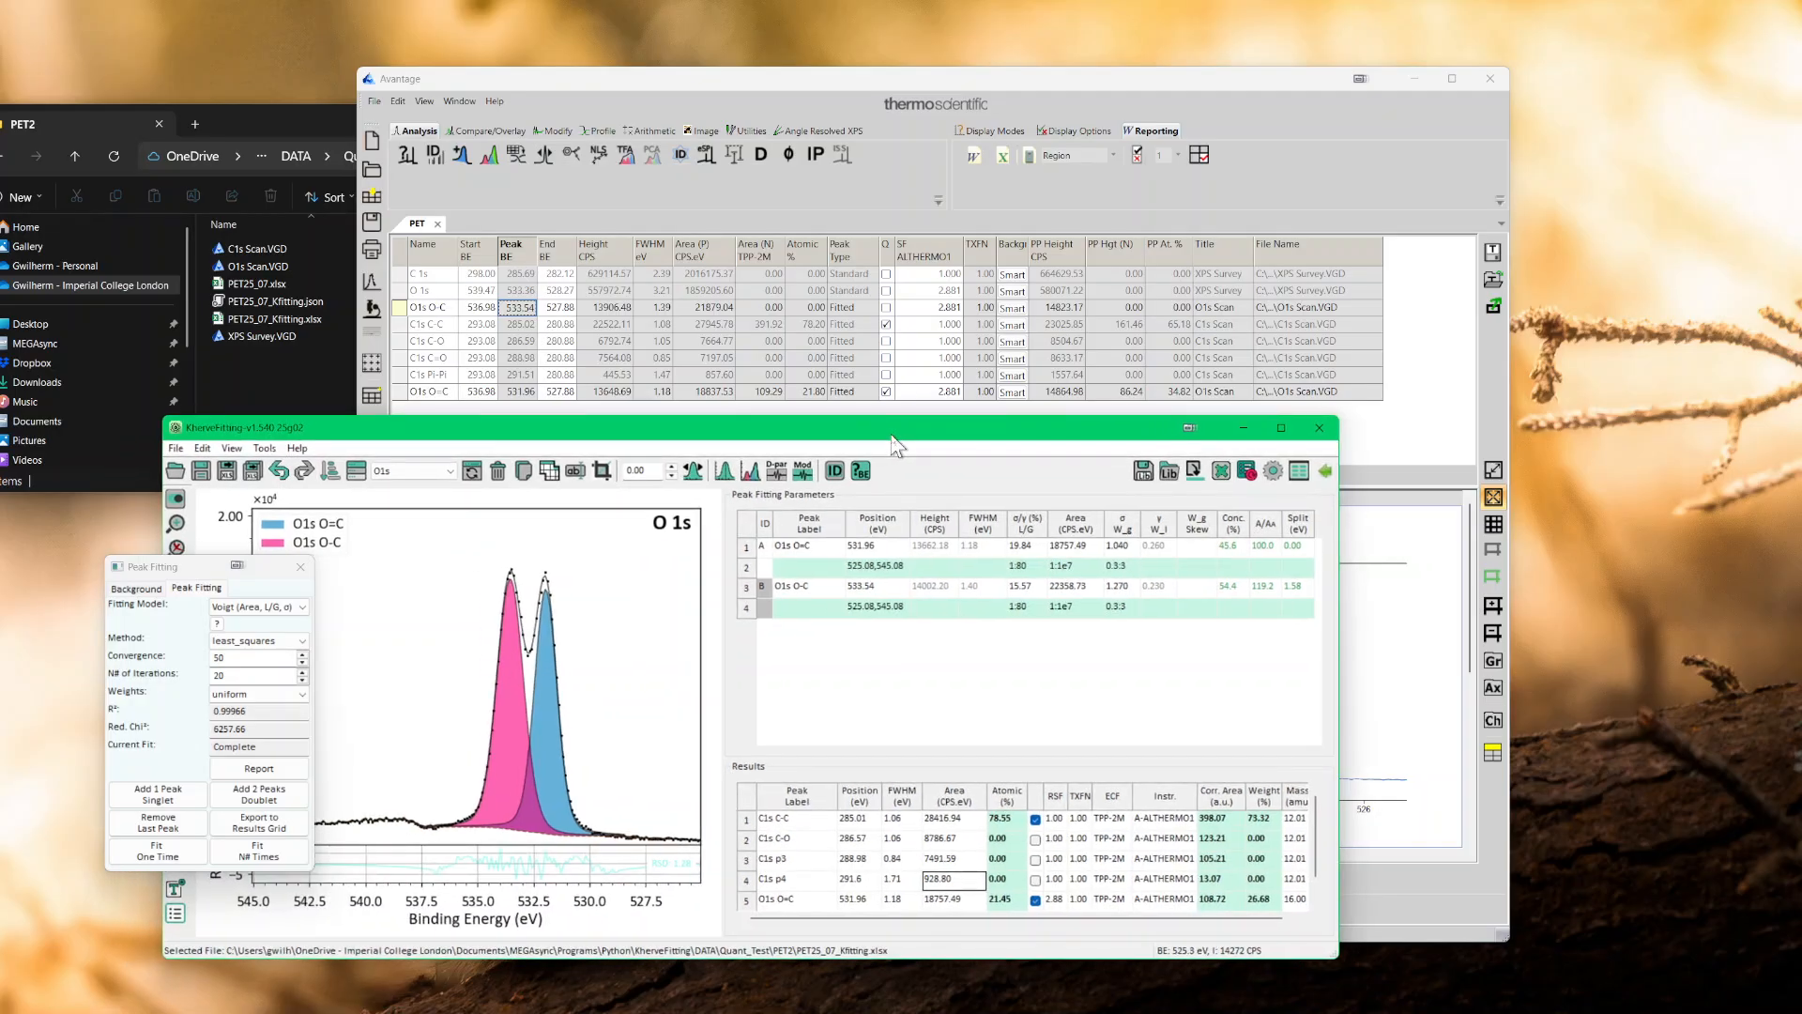
{"action": "left_click_drag", "start_coordinate": [201, 570], "coordinate": [197, 519]}
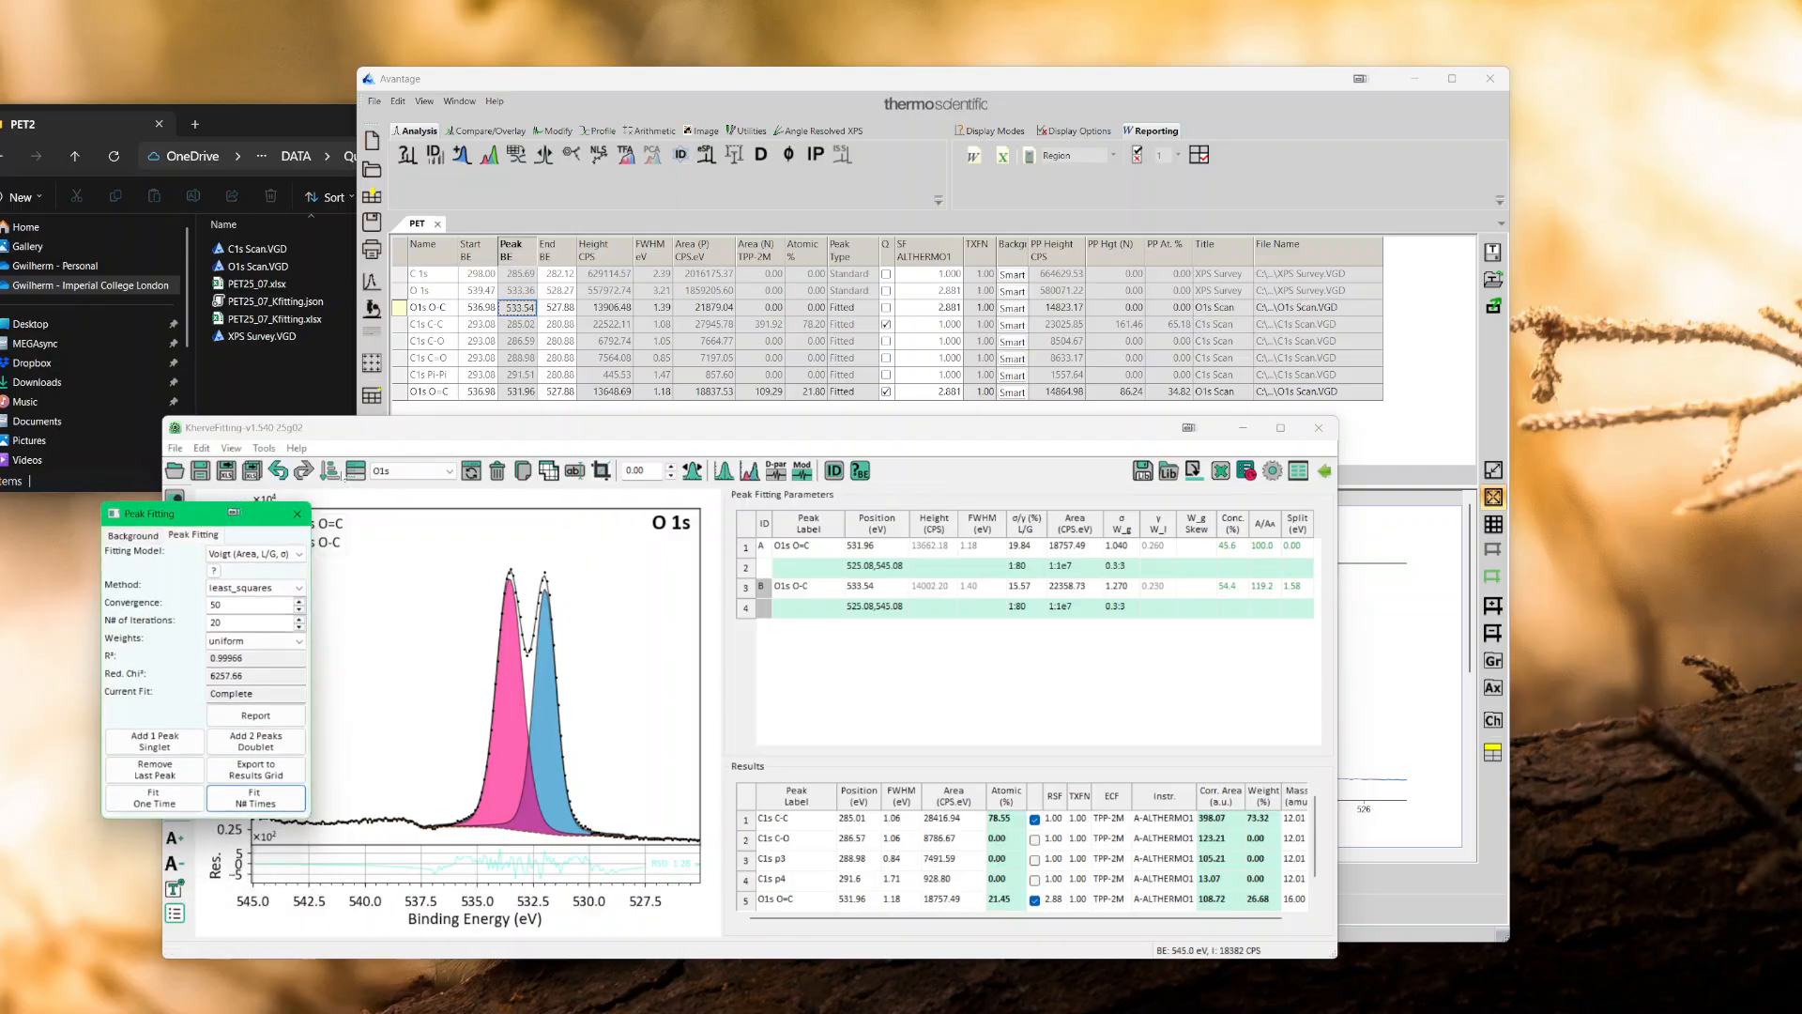